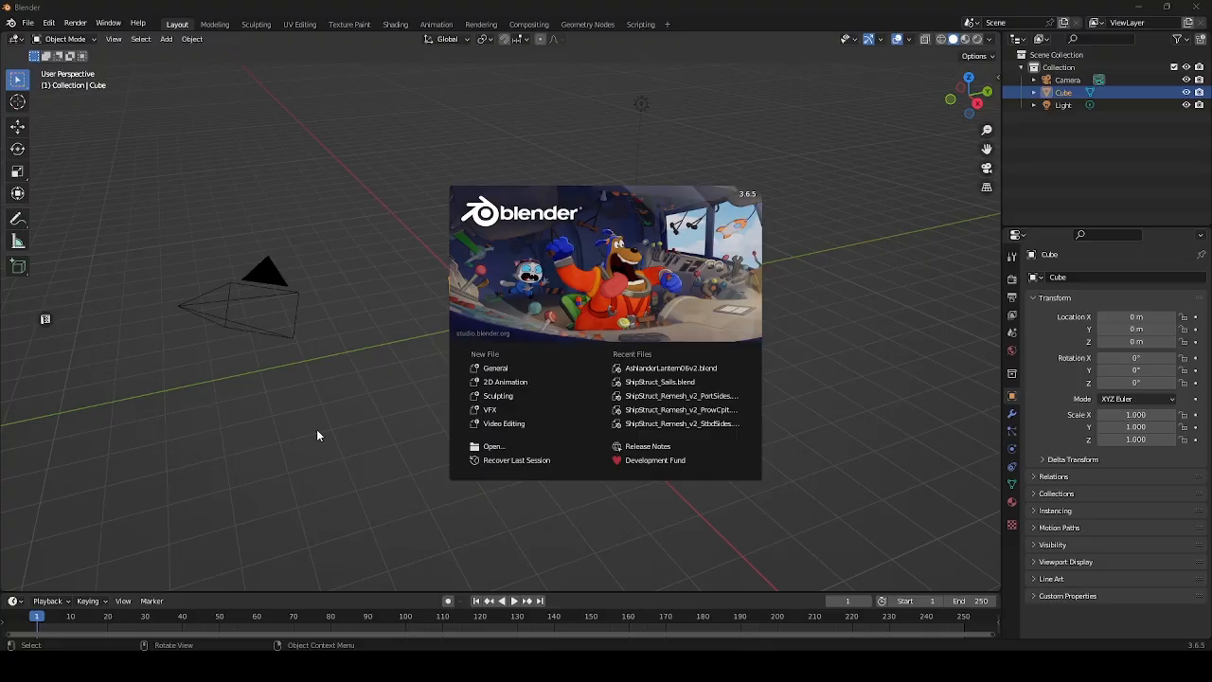
# Open the recent file AshlanderLantern06v2.blend and show the lantern in solid viewport shading with nothing selected.
pyautogui.click(645, 373)
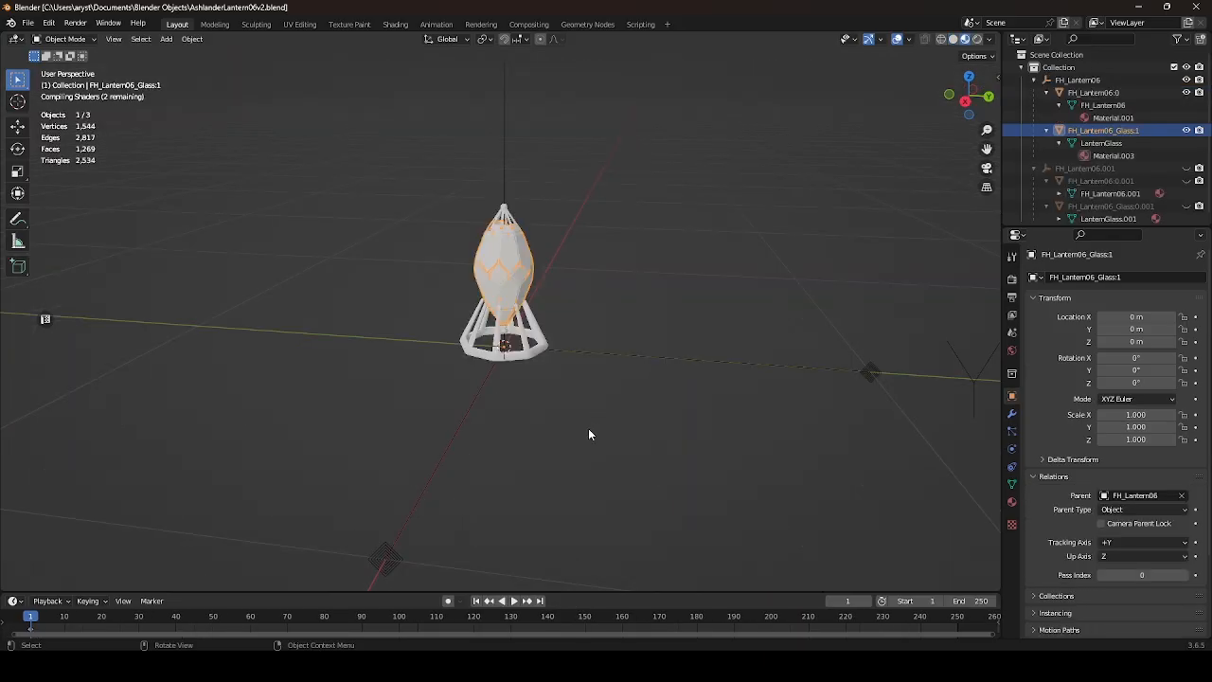
pyautogui.click(532, 401)
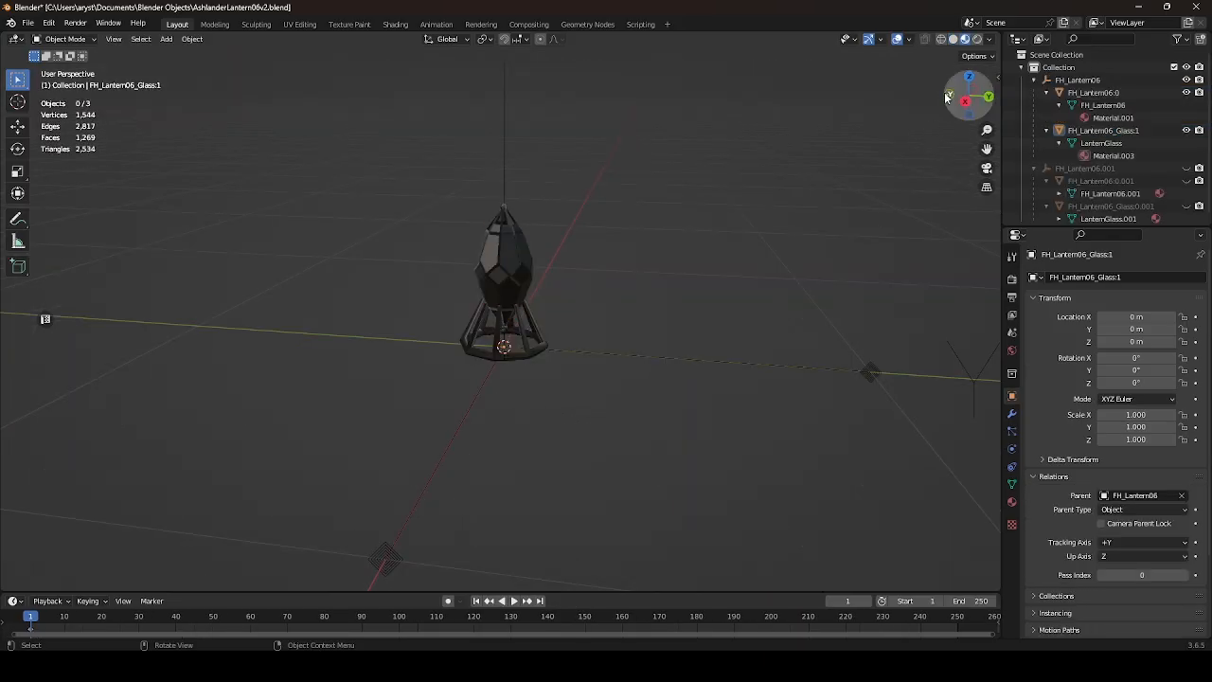
pyautogui.click(953, 38)
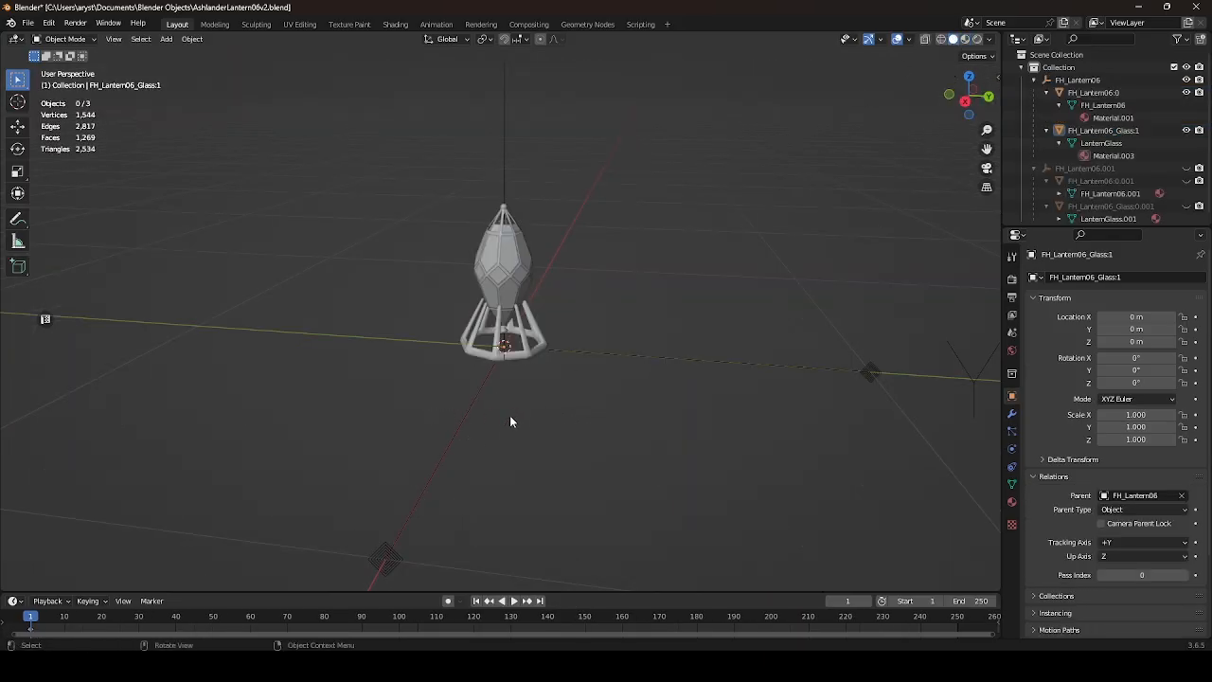
pyautogui.moveTo(304, 374); pyautogui.dragTo(658, 227, button='middle')
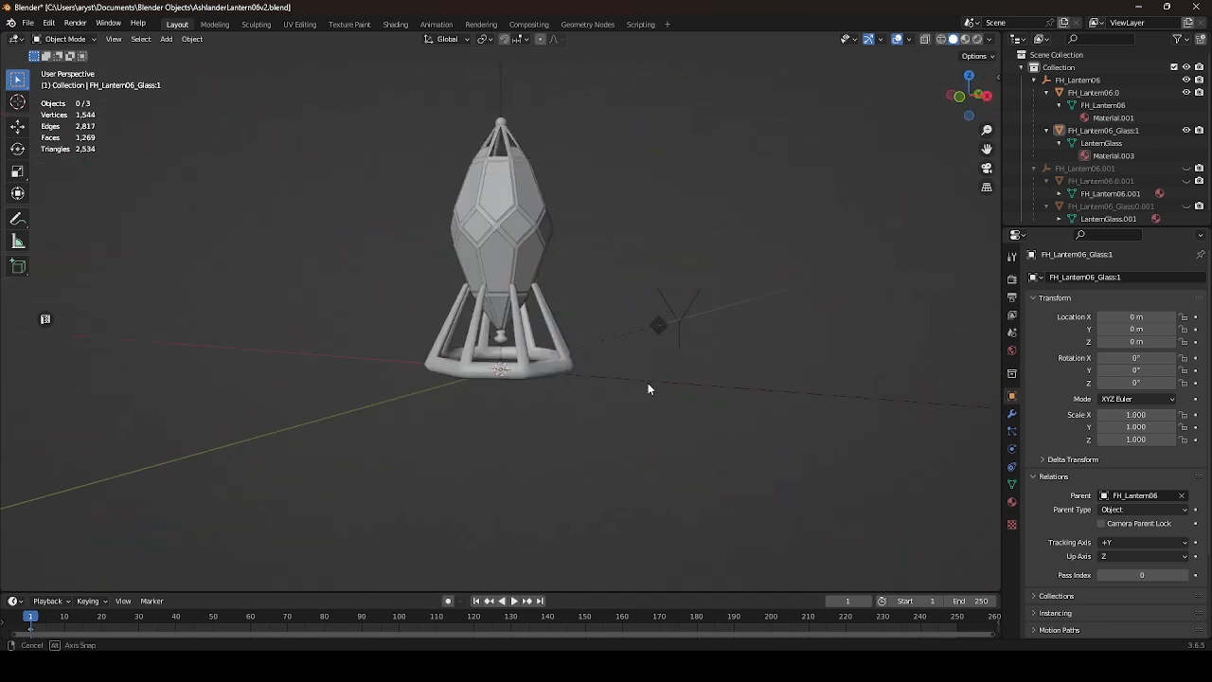
pyautogui.moveTo(650, 388); pyautogui.dragTo(626, 307, button='middle')
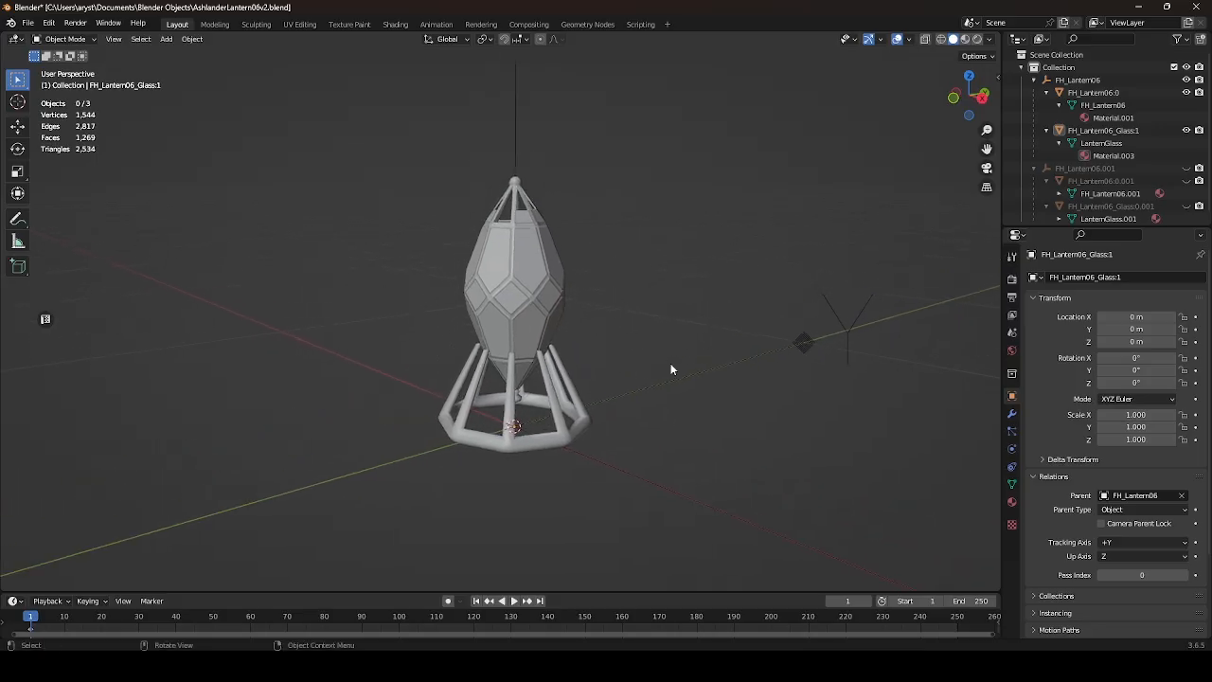
pyautogui.moveTo(666, 351); pyautogui.dragTo(670, 348, button='middle')
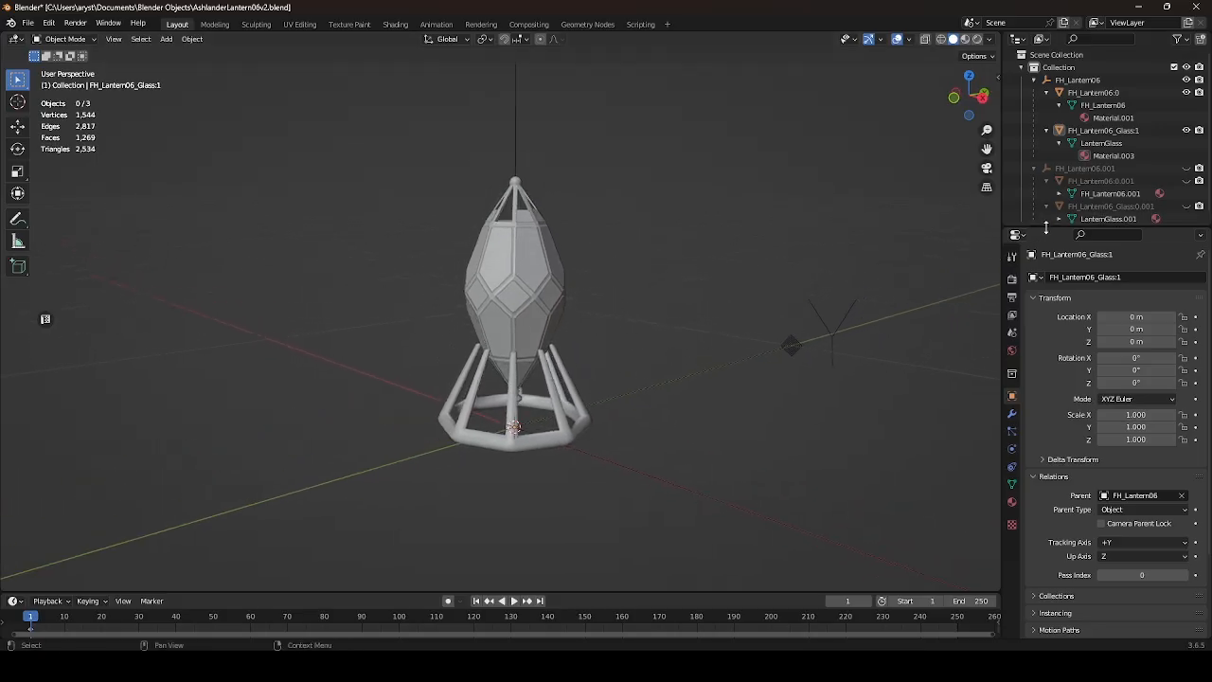
# Enlarge the outliner, collapse the hidden FH_Lantern06.001 hierarchy, and select the FH_Lantern06 parent empty.
pyautogui.moveTo(1046, 227); pyautogui.dragTo(1046, 253)
pyautogui.click(1034, 167)
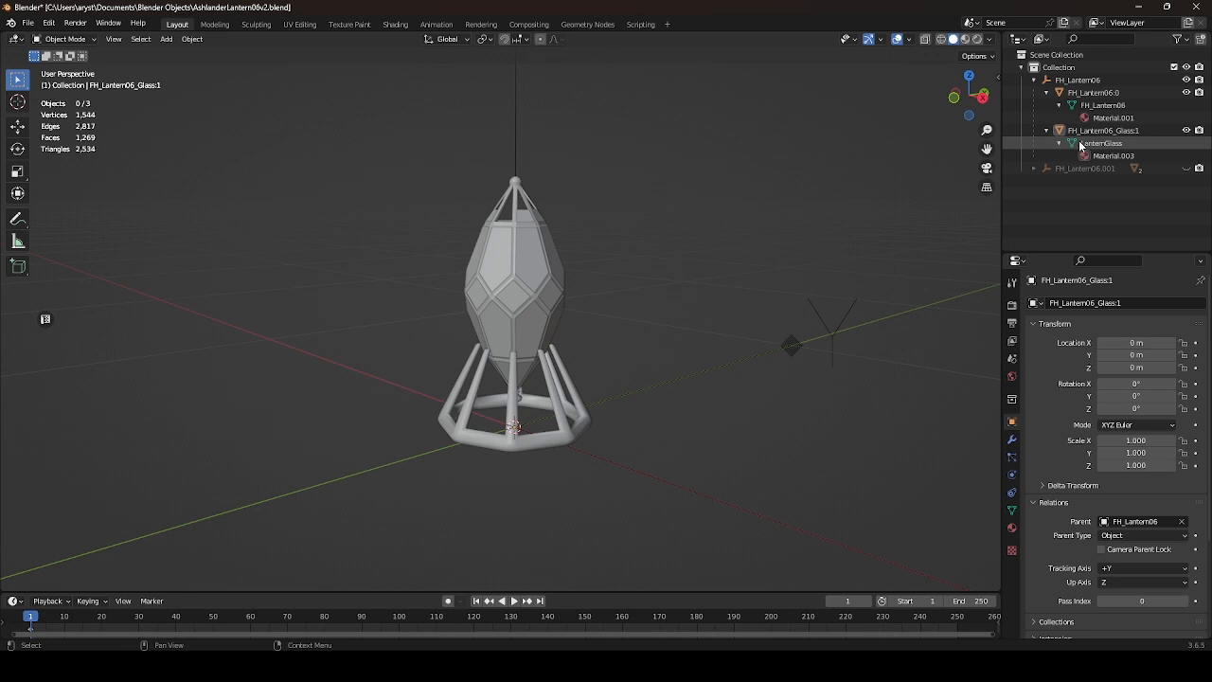
pyautogui.click(1065, 82)
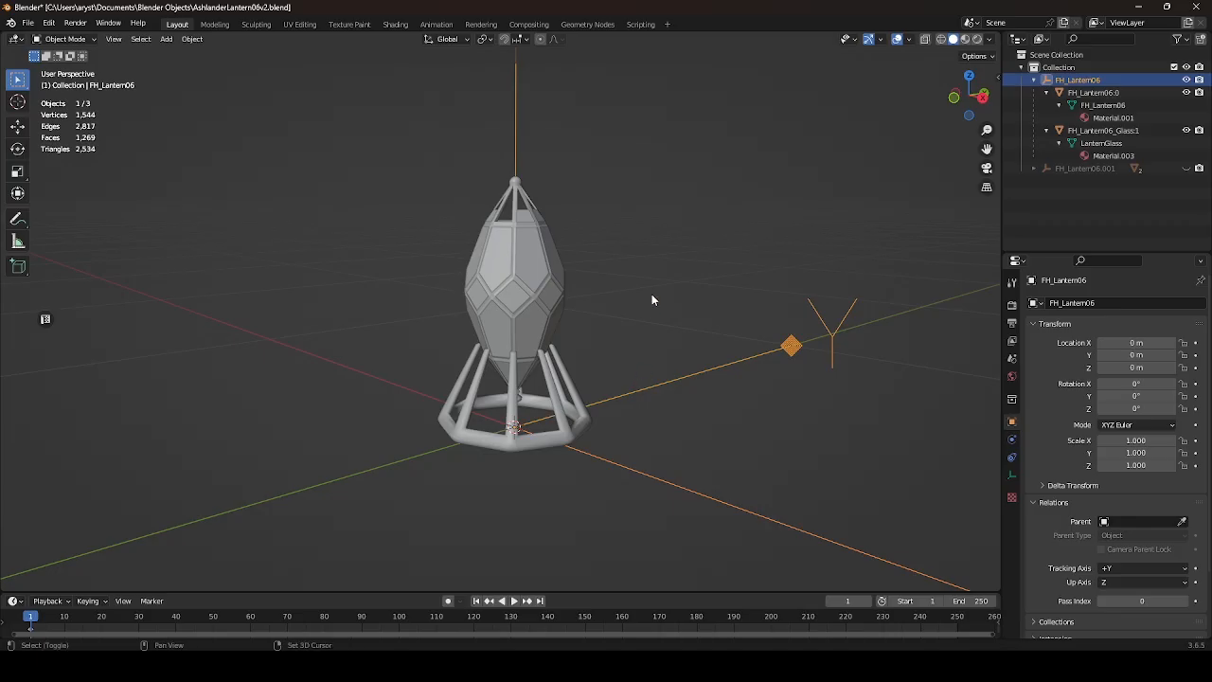
pyautogui.hotkey('shift', 'a')
pyautogui.moveTo(652, 297)
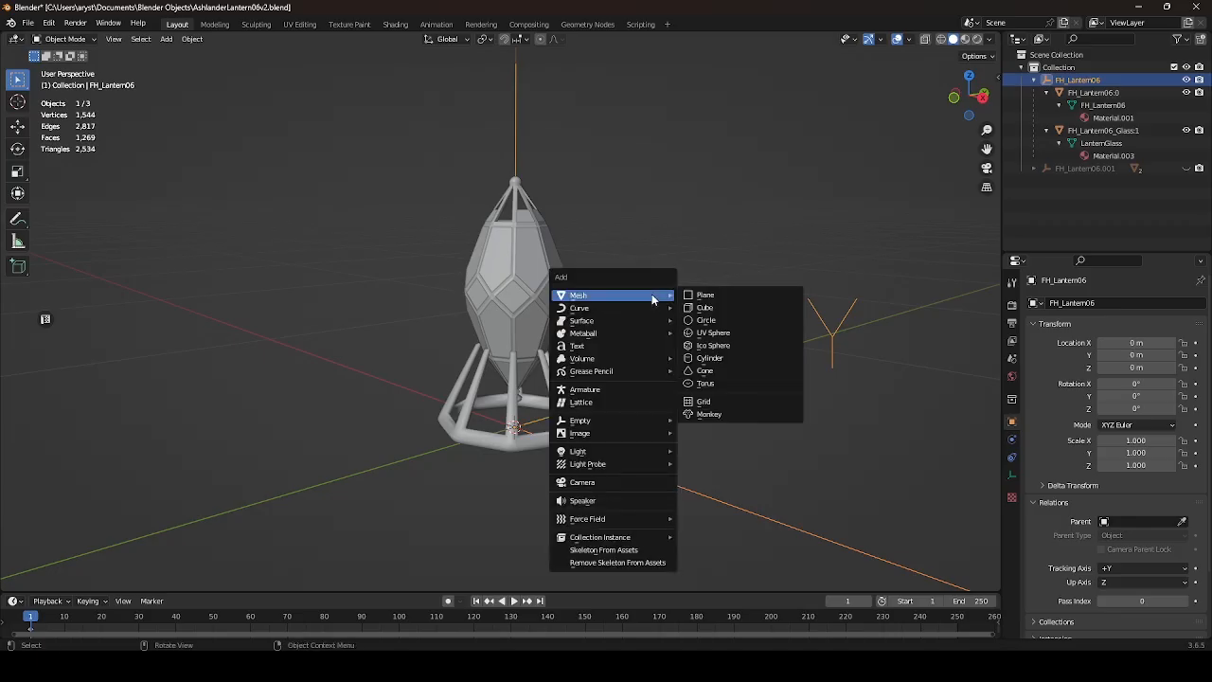
pyautogui.moveTo(600, 419)
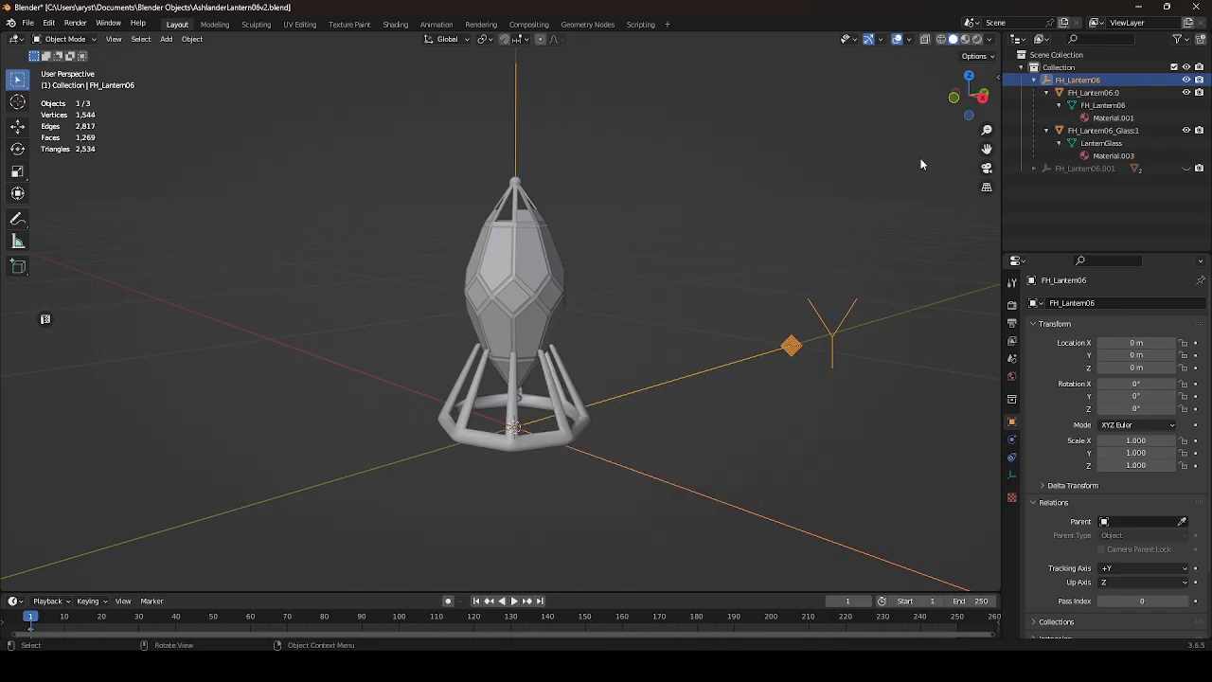
pyautogui.click(877, 162)
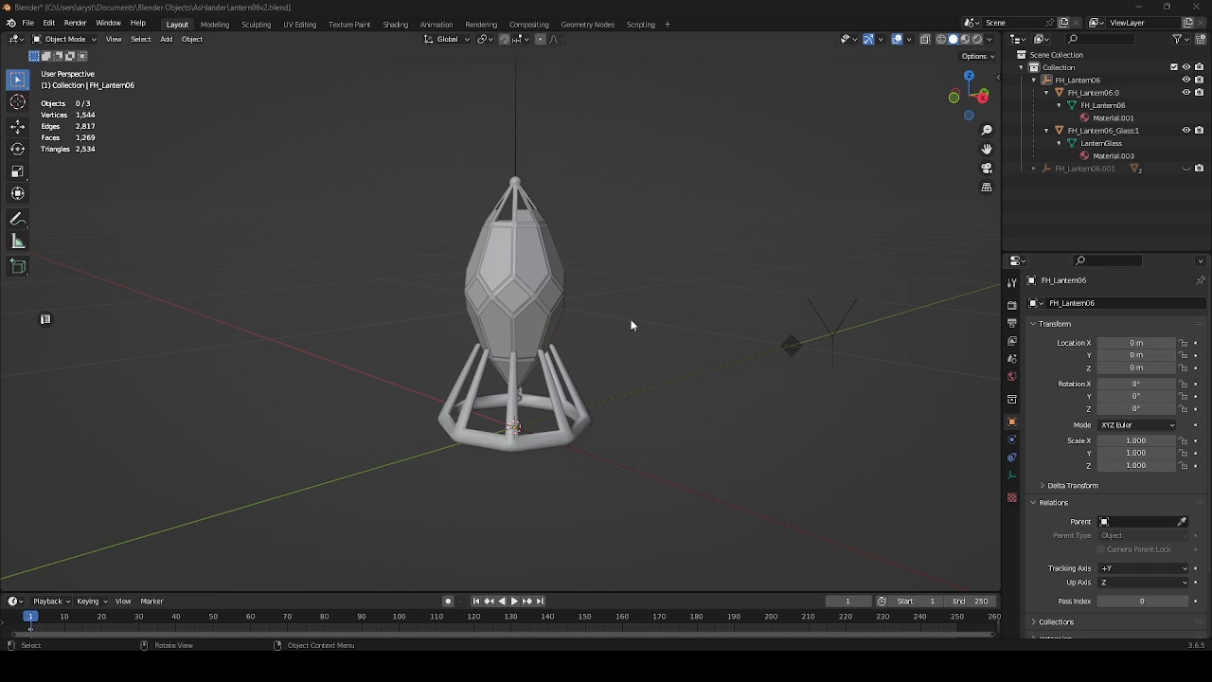
# Apply all transforms to the lantern's glass object, FH_Lantern06_Glass:1.
pyautogui.click(536, 324)
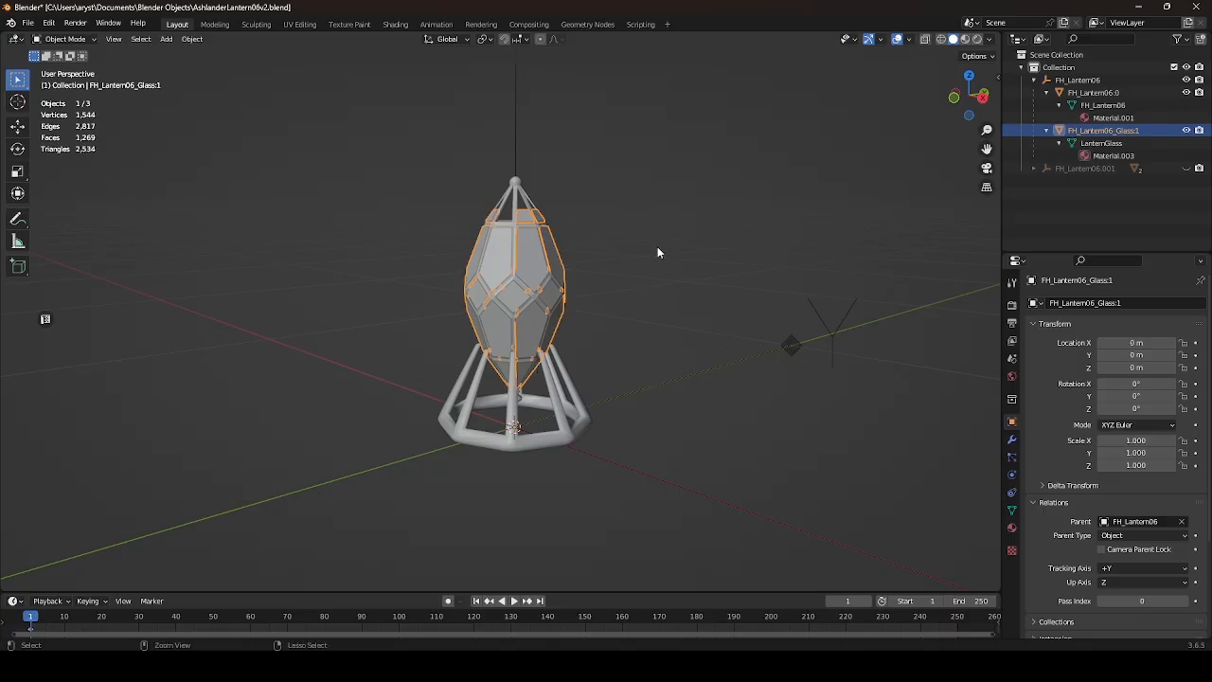
pyautogui.hotkey('ctrl', 'a')
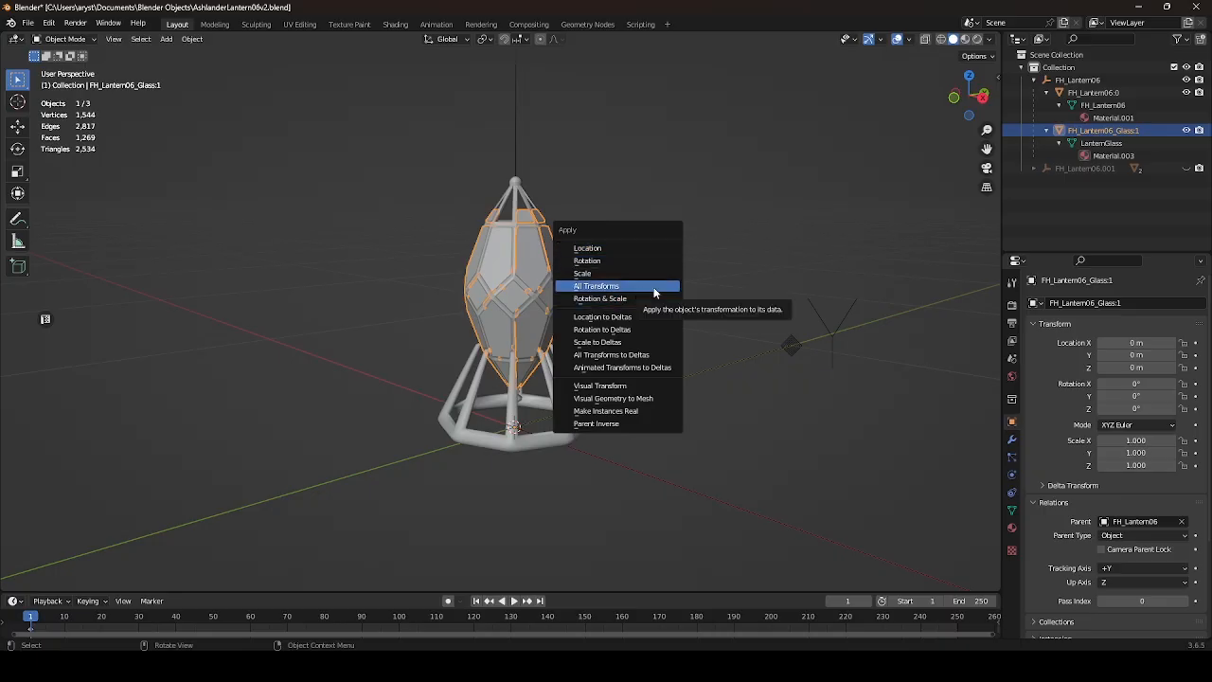
pyautogui.click(654, 292)
pyautogui.click(710, 286)
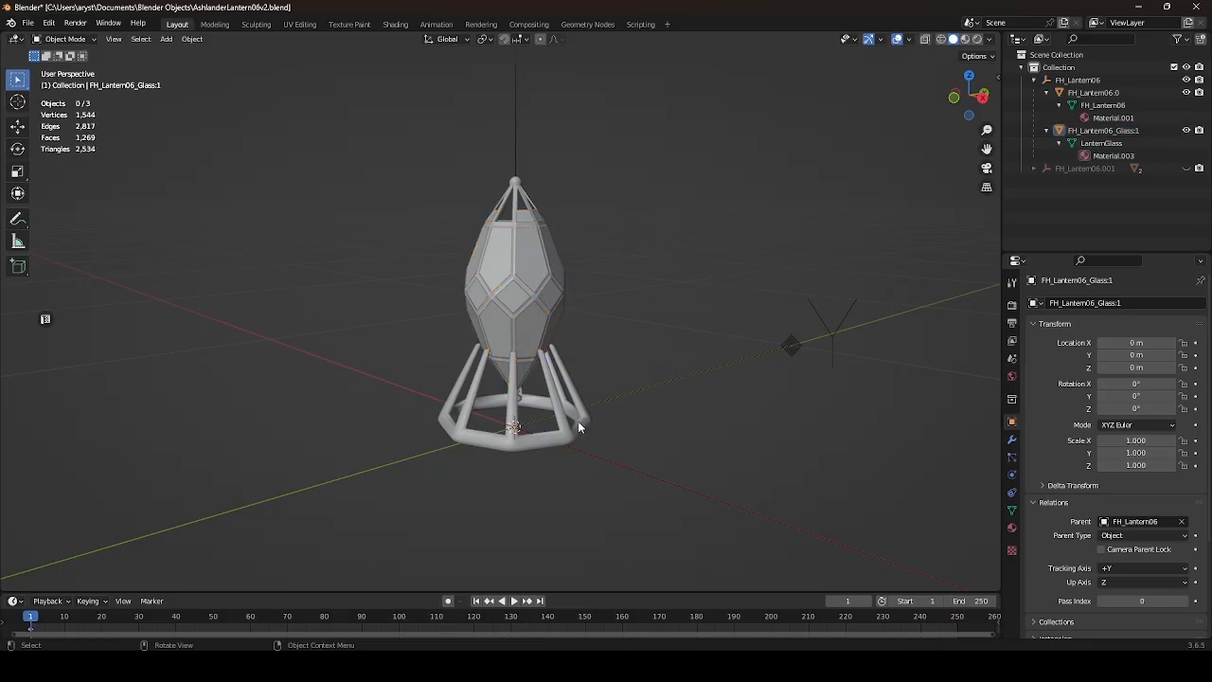
pyautogui.click(1080, 80)
pyautogui.click(689, 261)
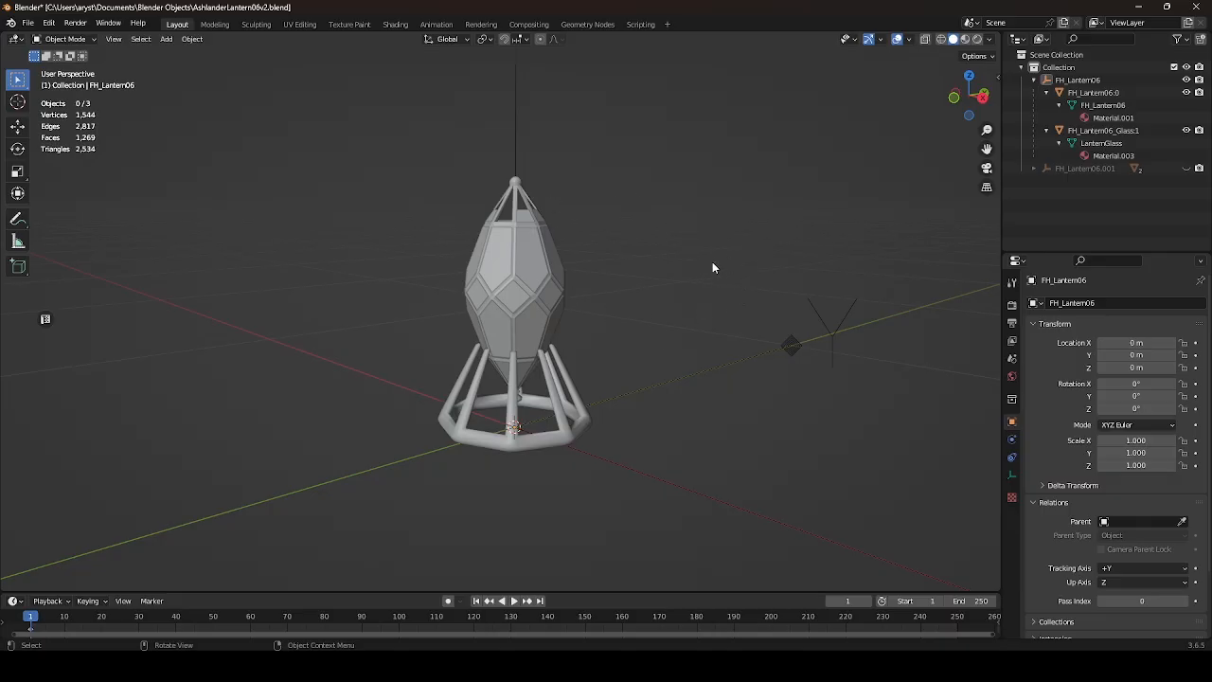
# Turn on the Face Orientation overlay in the viewport to check the lantern's normals.
pyautogui.moveTo(689, 267); pyautogui.dragTo(578, 281, button='middle')
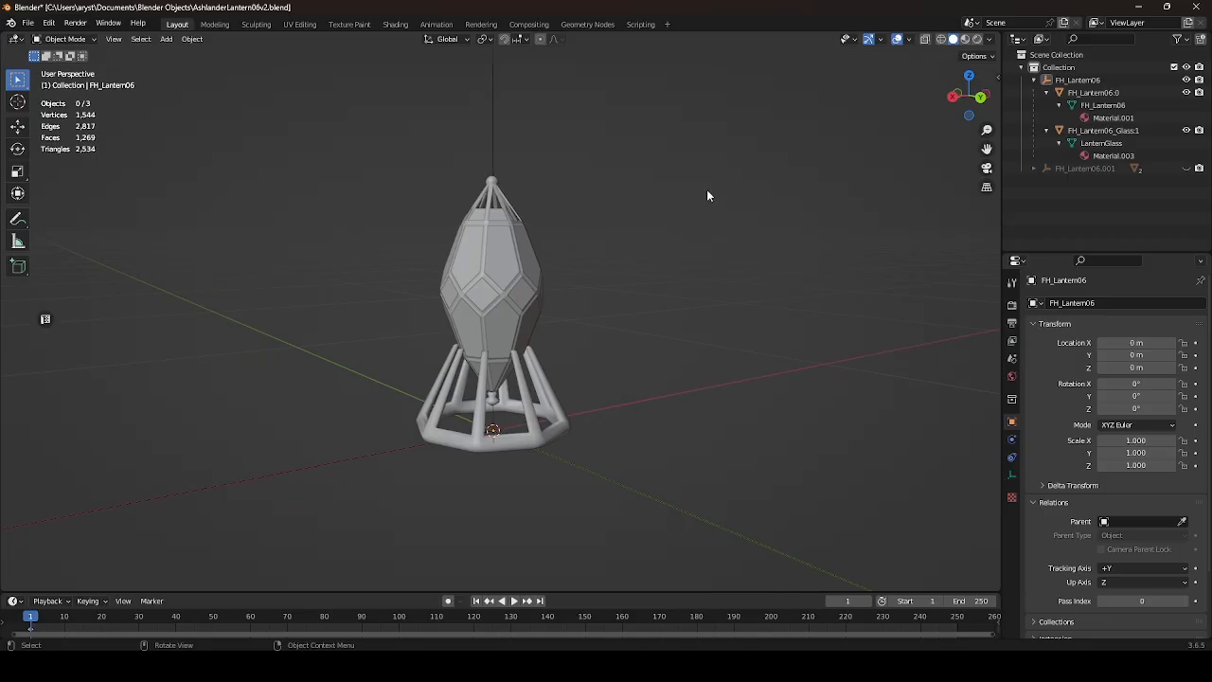
pyautogui.click(852, 40)
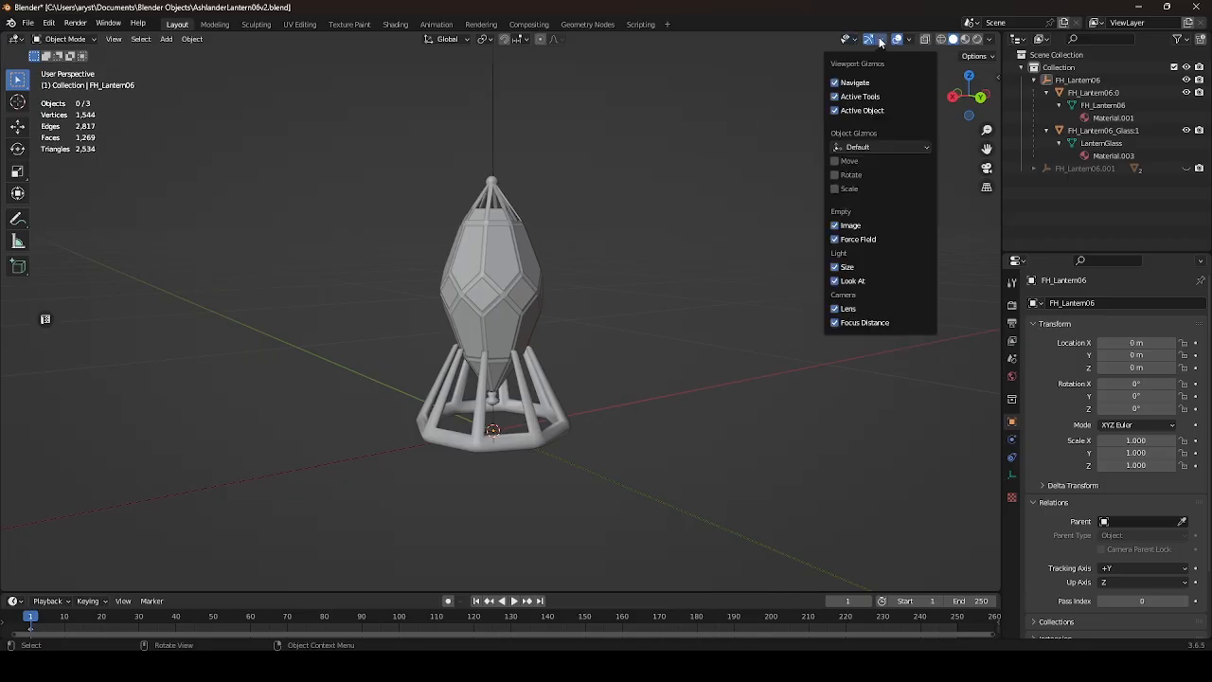
pyautogui.click(908, 40)
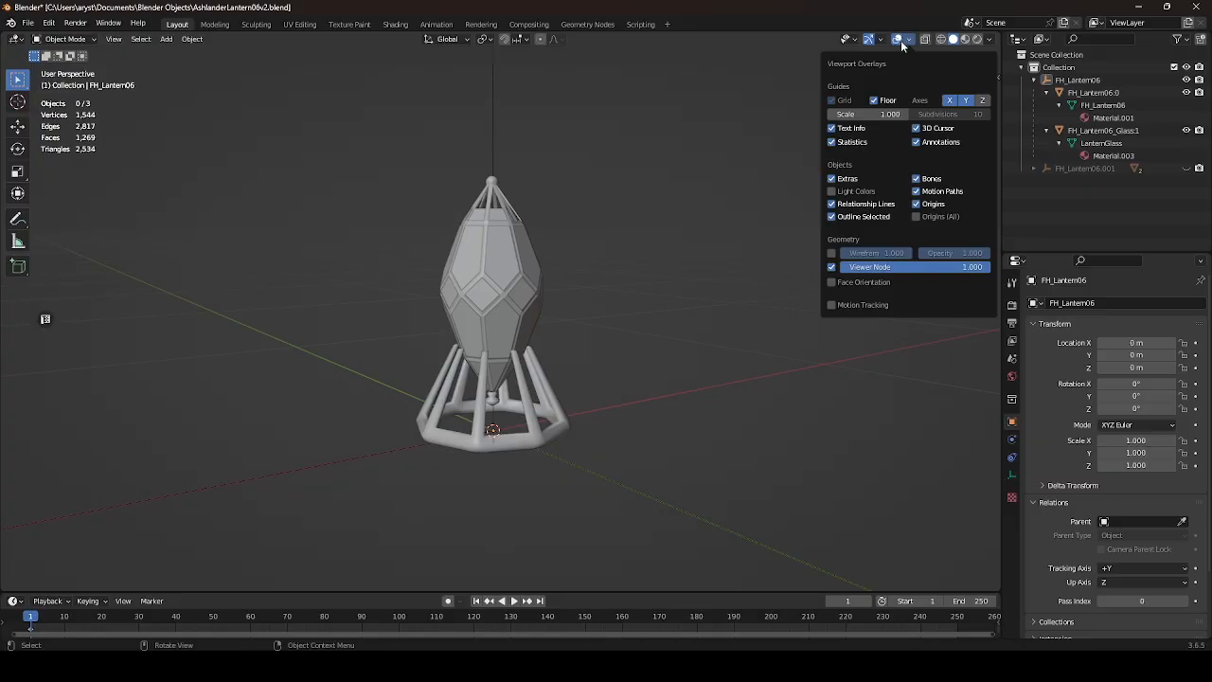
pyautogui.click(831, 284)
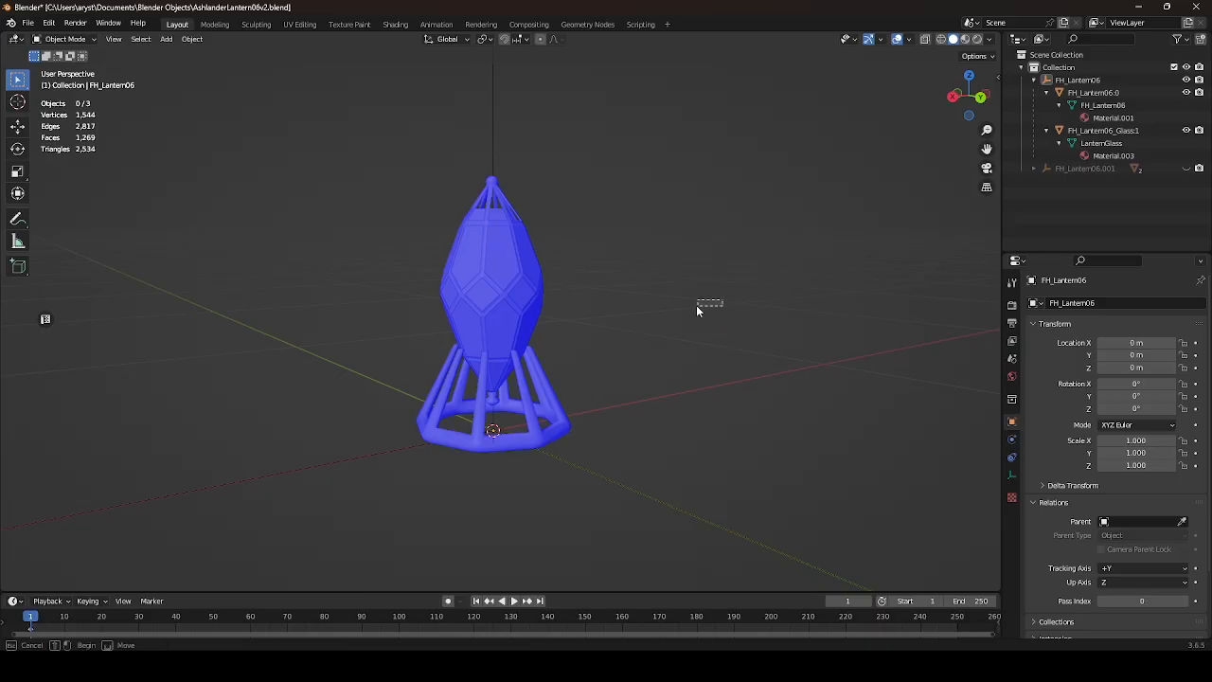
# Flip the normals of one large pentagonal face on the lantern glass in Edit Mode.
pyautogui.moveTo(722, 341); pyautogui.dragTo(588, 348, button='middle')
pyautogui.click(503, 309)
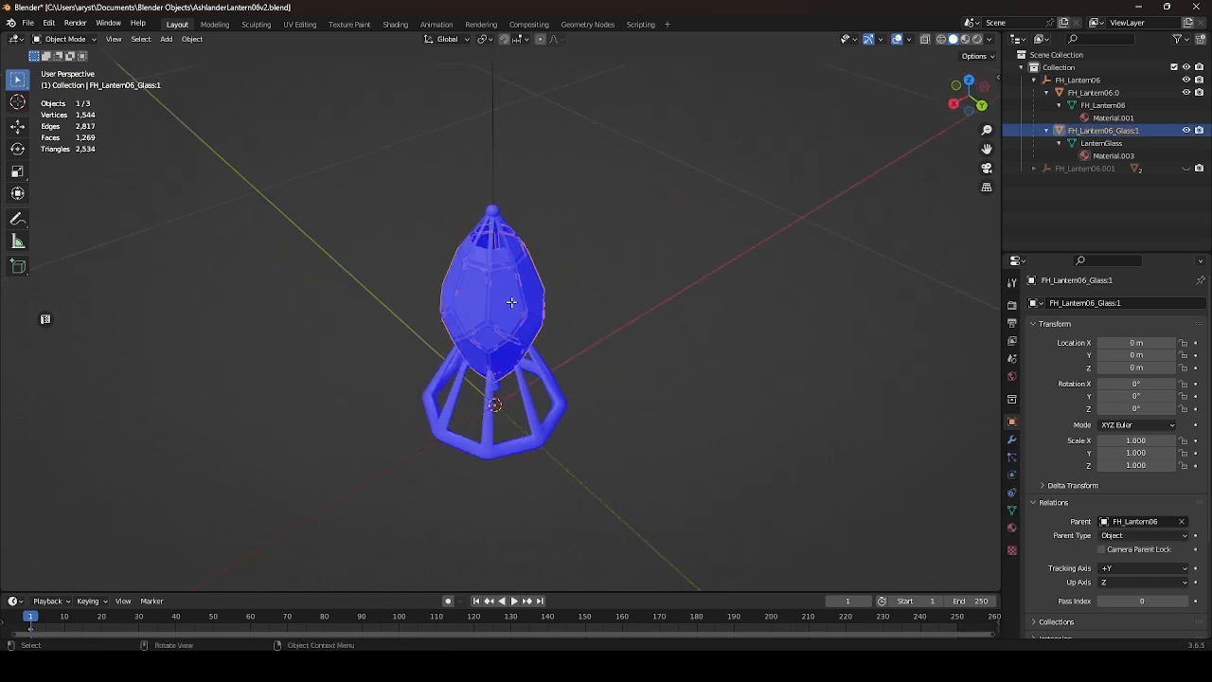
pyautogui.press('Tab')
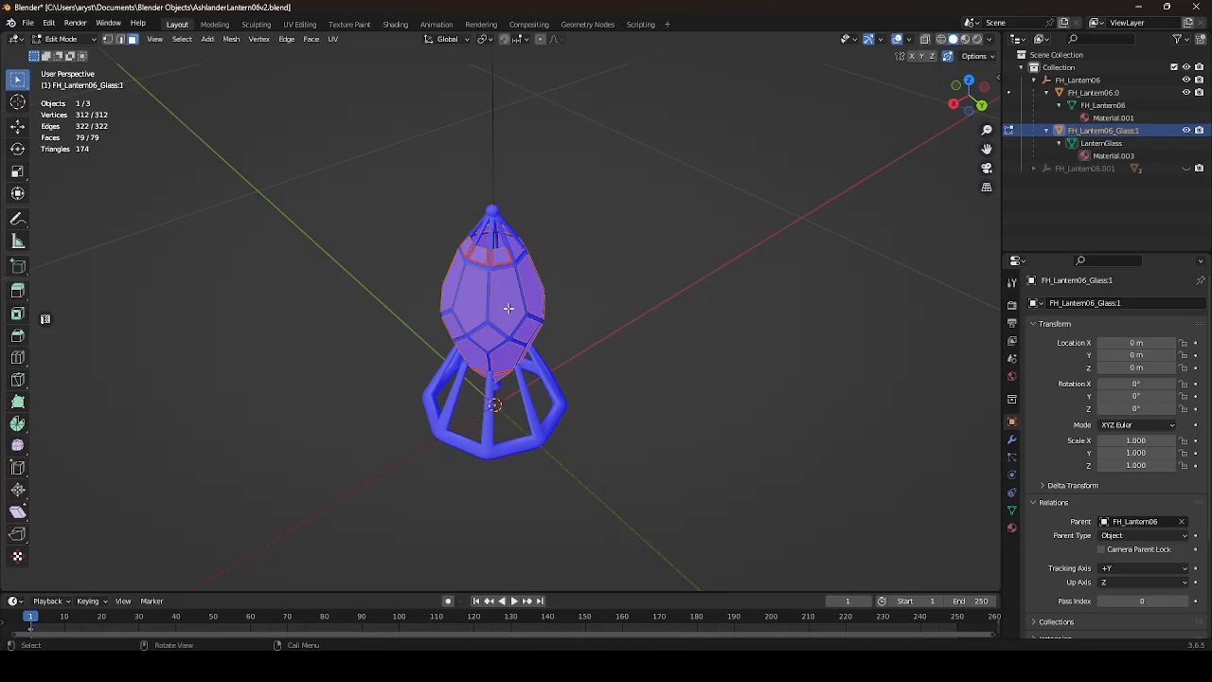
pyautogui.click(514, 308)
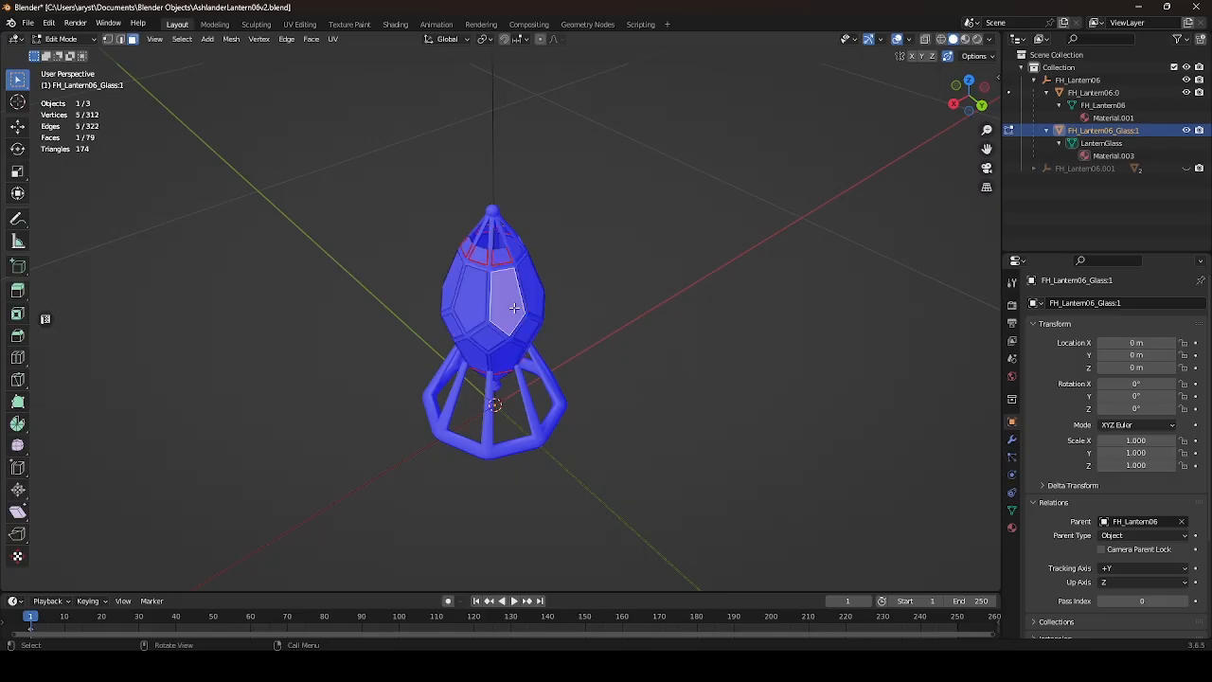
pyautogui.rightClick(515, 313)
pyautogui.hotkey('alt', 'n')
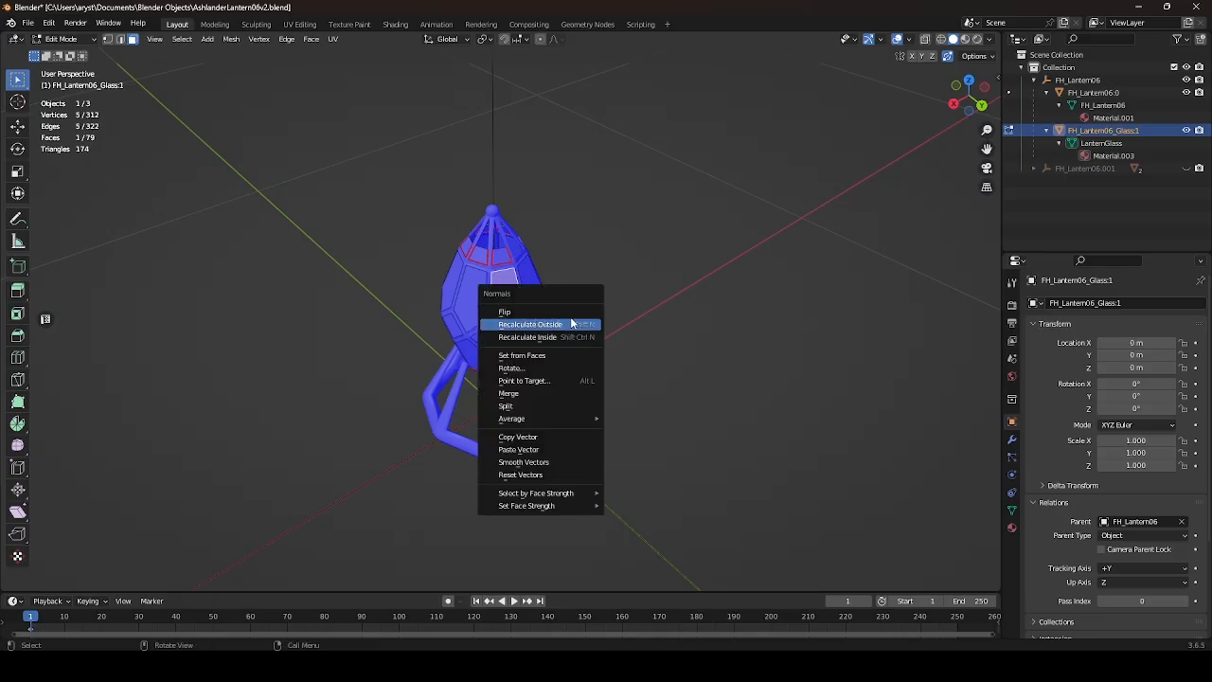
pyautogui.click(560, 313)
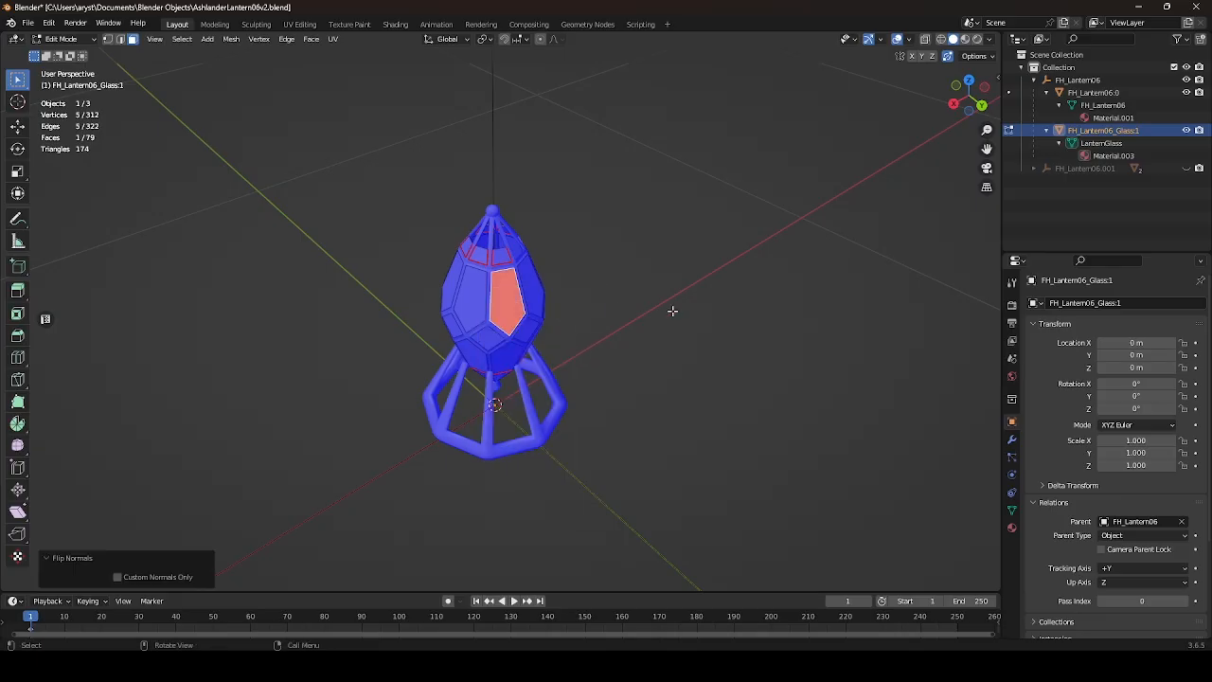
# Flip the selected glass face's normals back outward, return to Object Mode and deselect the glass.
pyautogui.hotkey('alt', 'n')
pyautogui.click(512, 312)
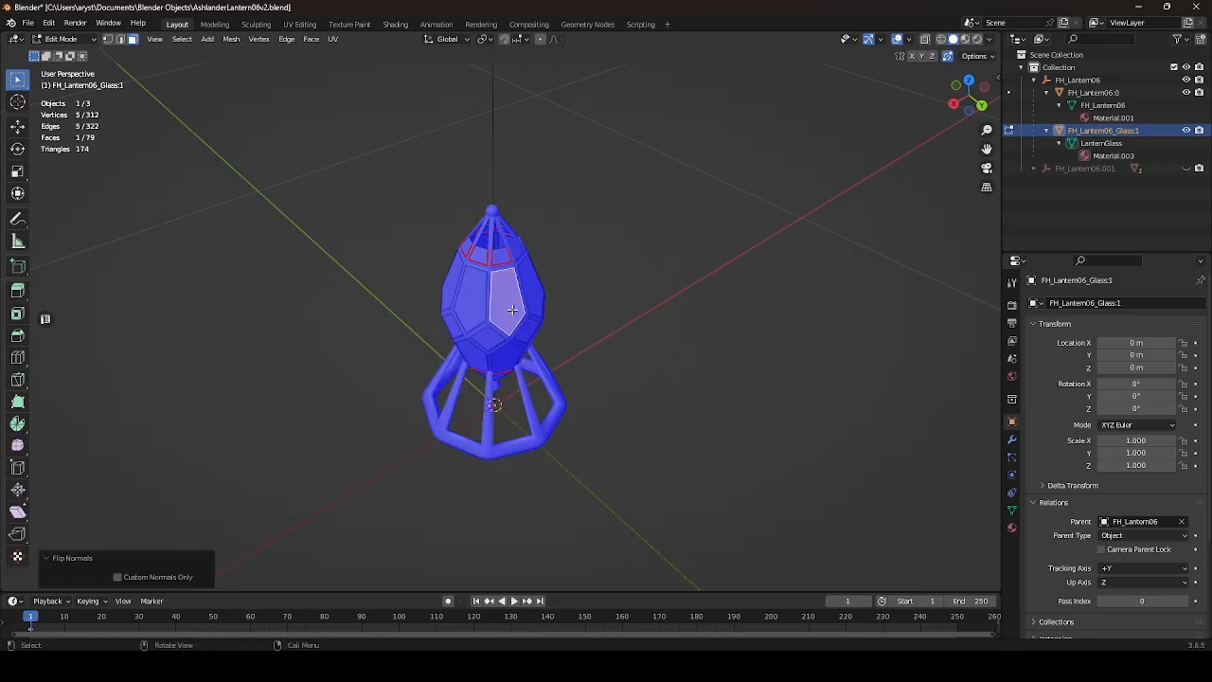
pyautogui.click(700, 319)
pyautogui.press('Tab')
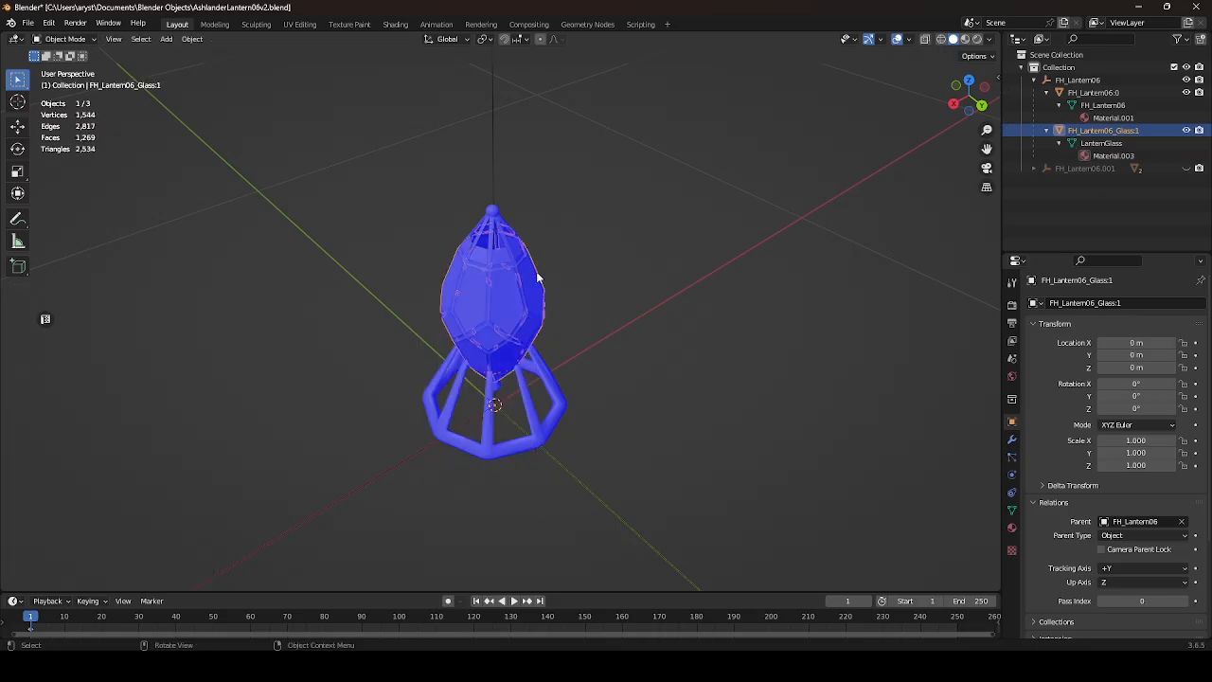
pyautogui.click(628, 346)
# Check the lantern's face orientation from above and from the side, and turn the Face Orientation overlay off.
pyautogui.moveTo(692, 403); pyautogui.dragTo(606, 378, button='middle')
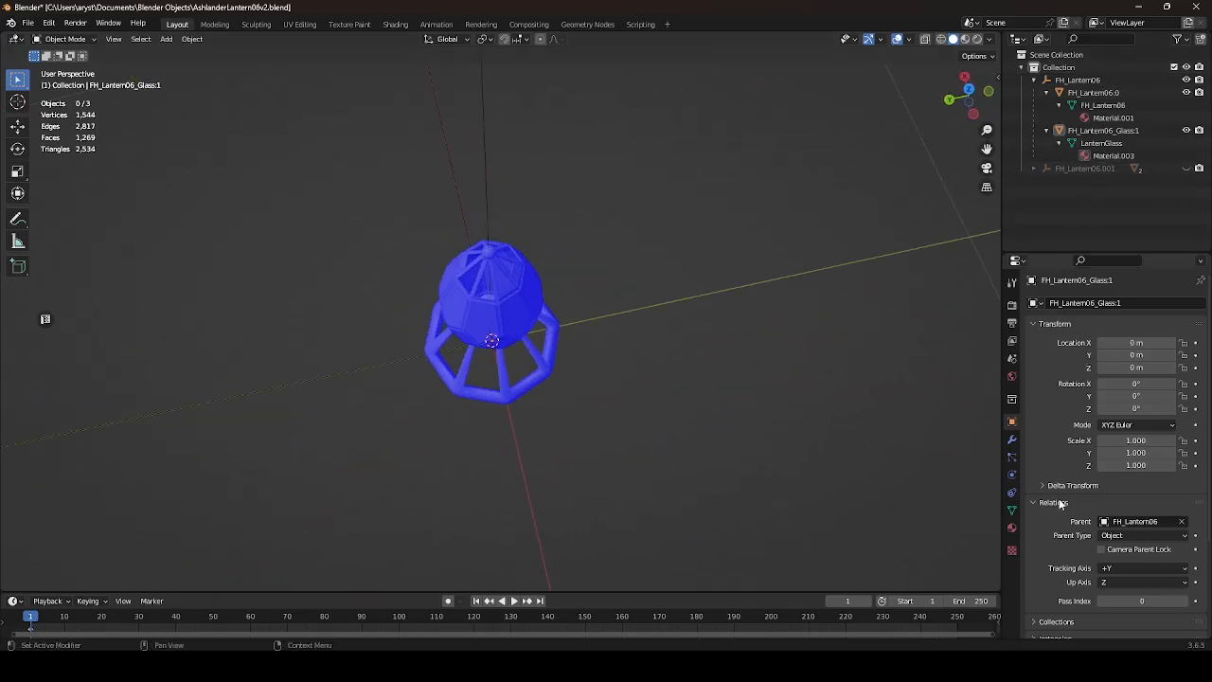
pyautogui.moveTo(543, 489); pyautogui.dragTo(789, 313, button='middle')
pyautogui.click(910, 40)
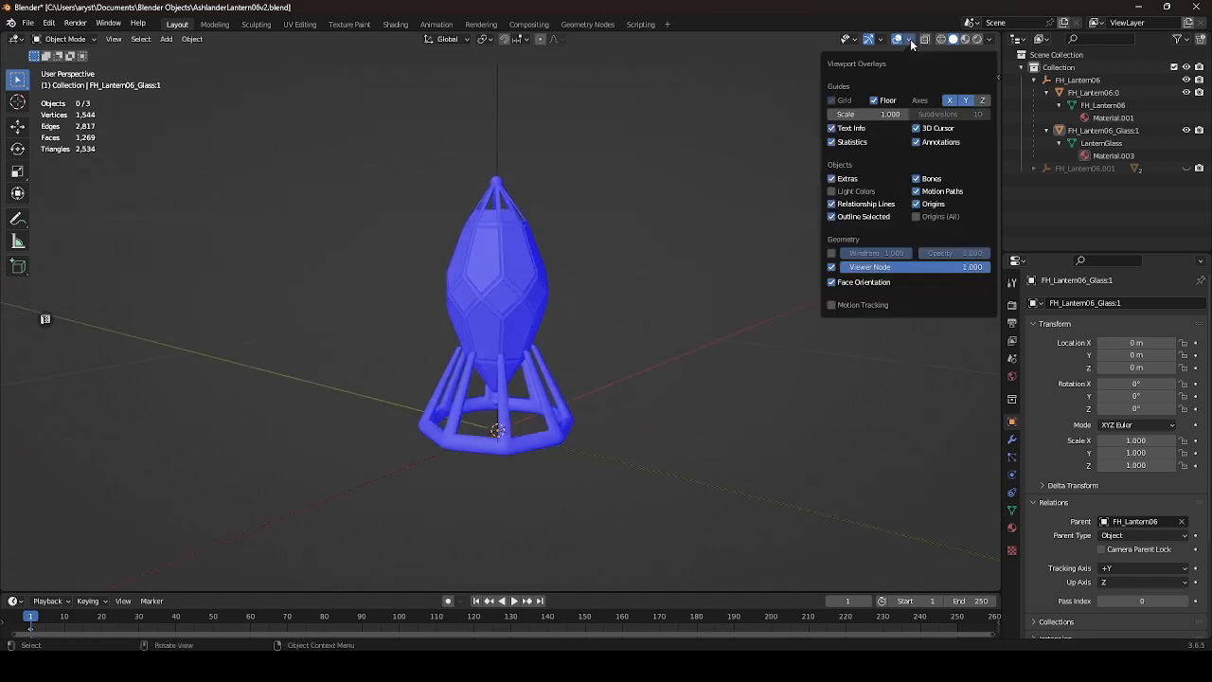
pyautogui.click(850, 281)
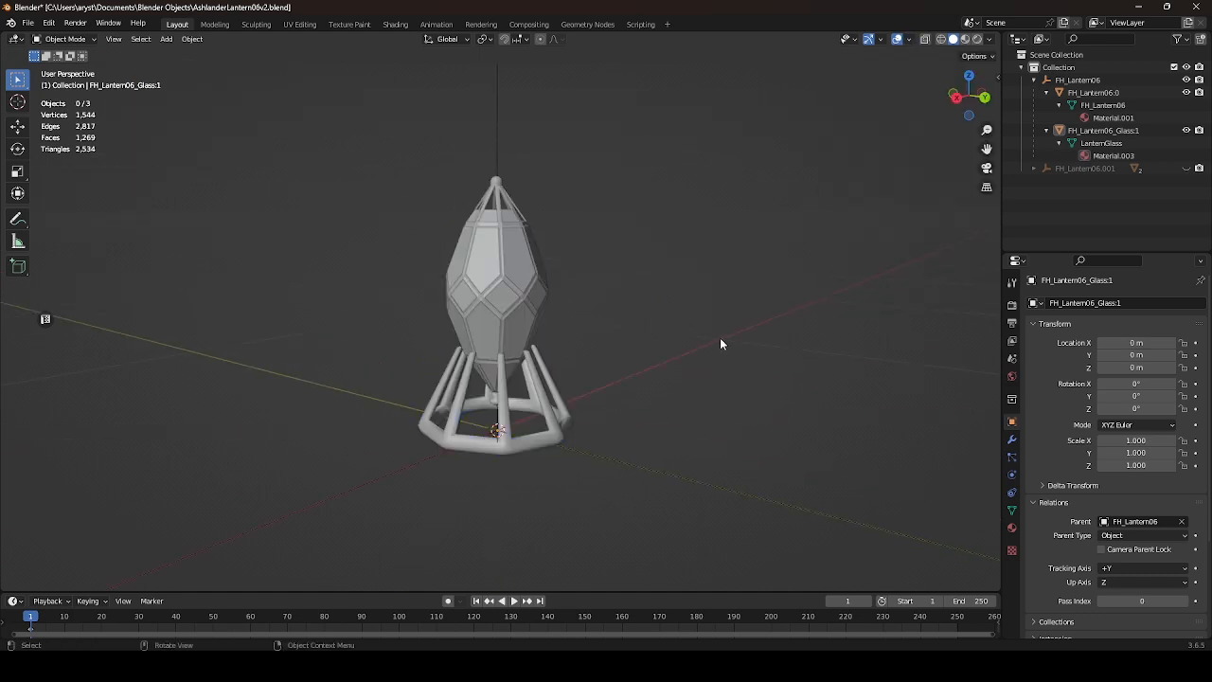
pyautogui.moveTo(722, 277); pyautogui.dragTo(795, 232, button='middle')
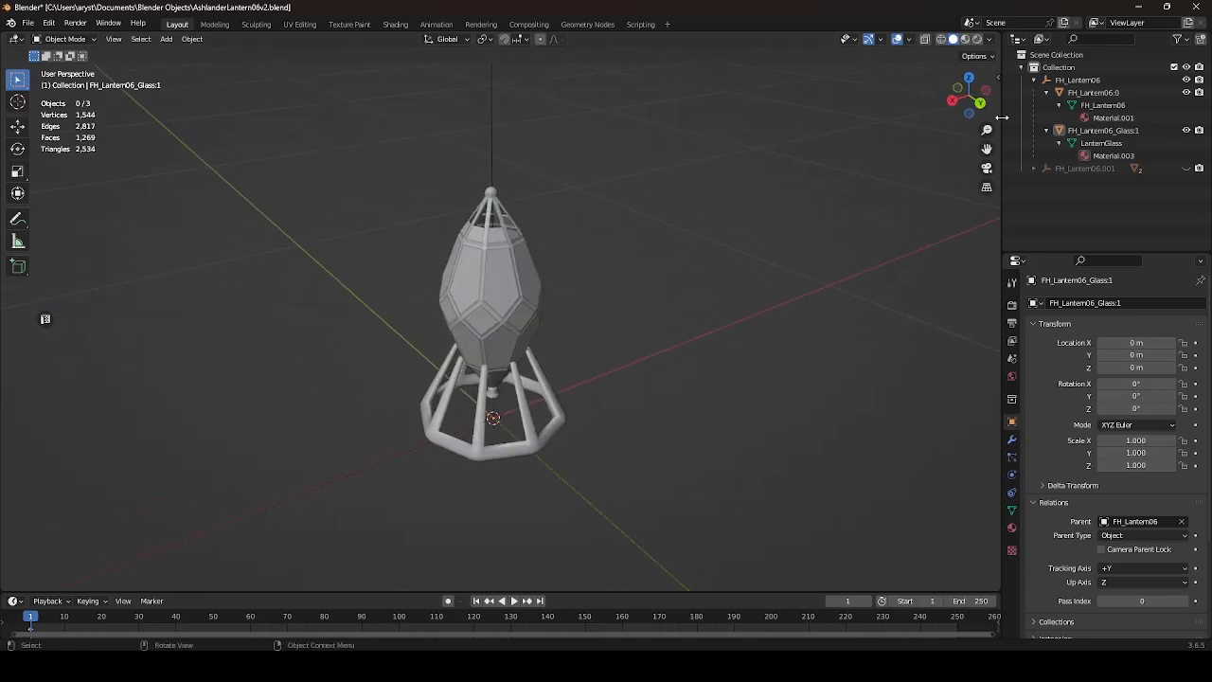
# Select the FH_Lantern06 empty together with its entire hierarchy of frame and glass meshes.
pyautogui.click(1073, 80)
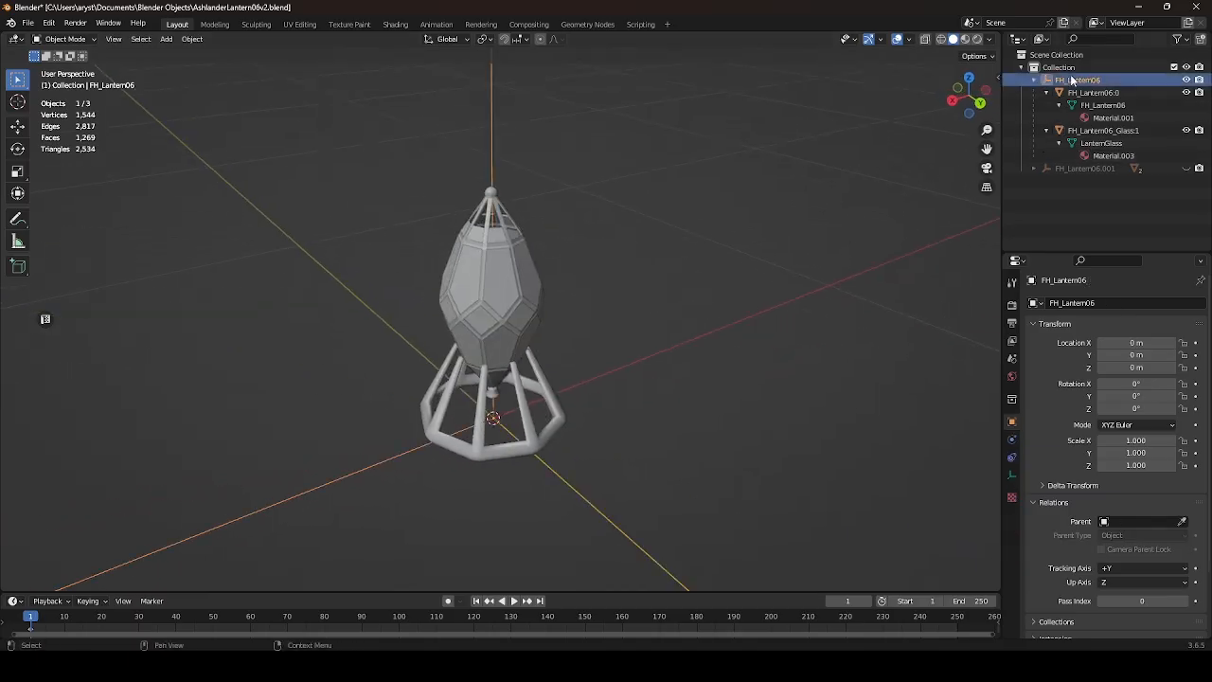
pyautogui.rightClick(1073, 80)
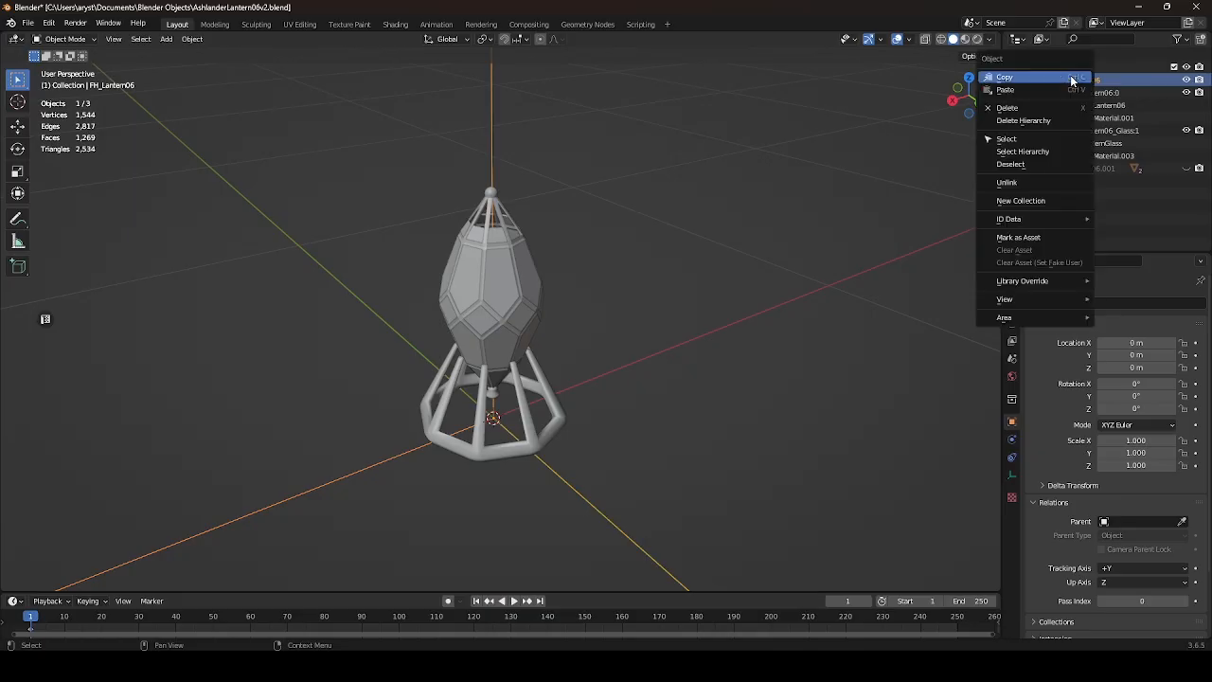
pyautogui.click(1025, 153)
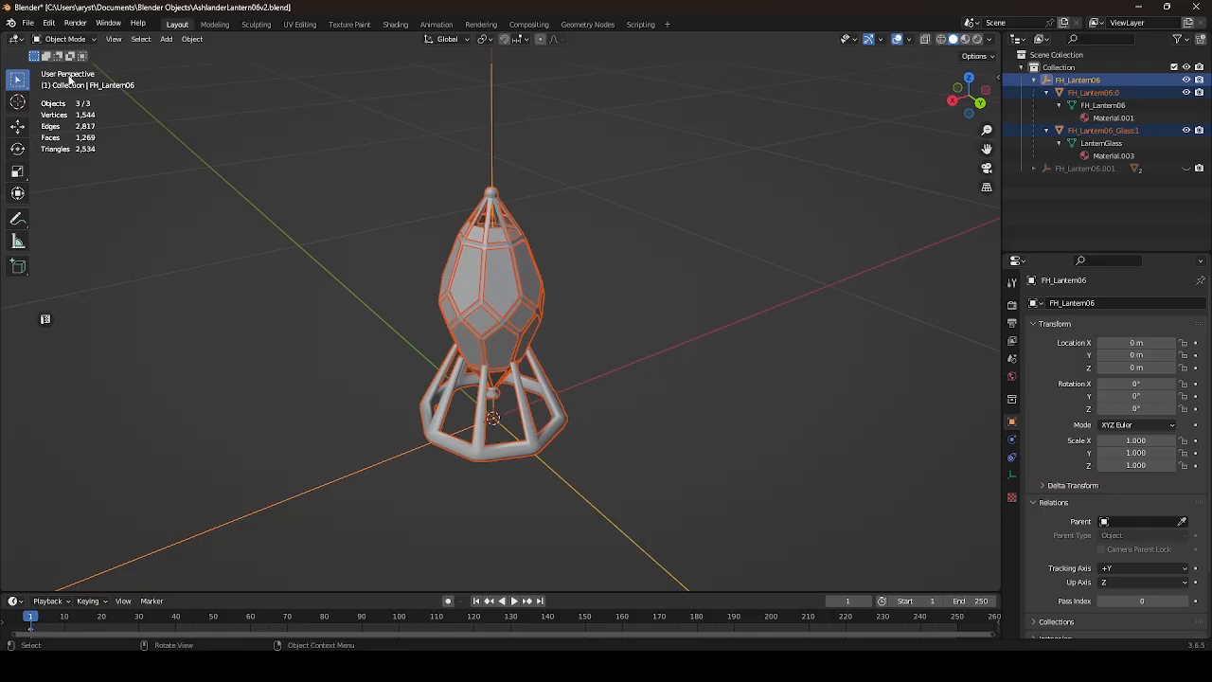
# Start a Starfield Nif export of the selected lantern hierarchy and browse to the Nif tutorial folder inside Starfield Modding.
pyautogui.click(29, 24)
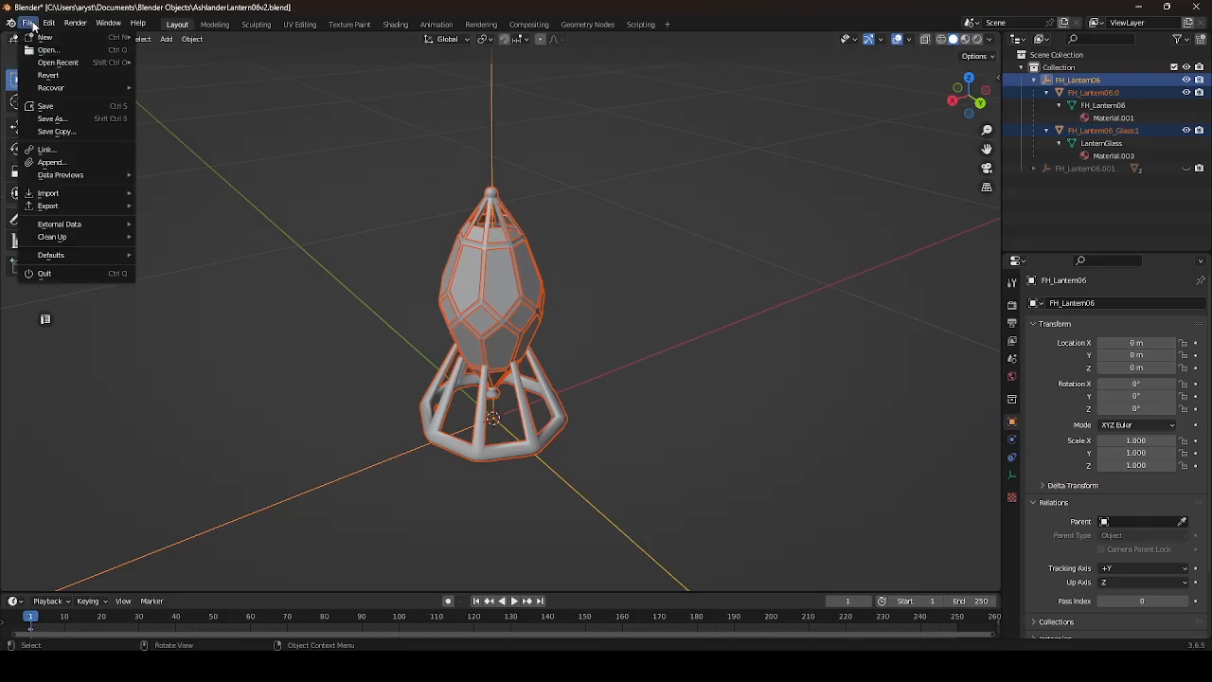
pyautogui.moveTo(93, 206)
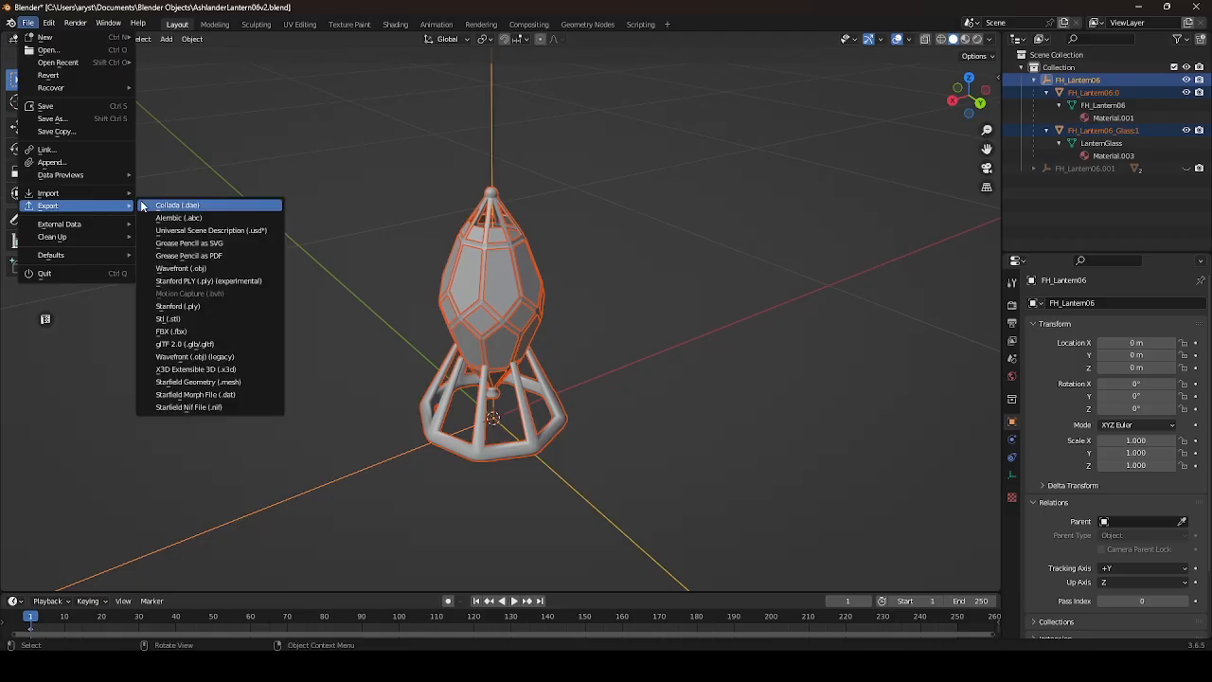
pyautogui.click(207, 407)
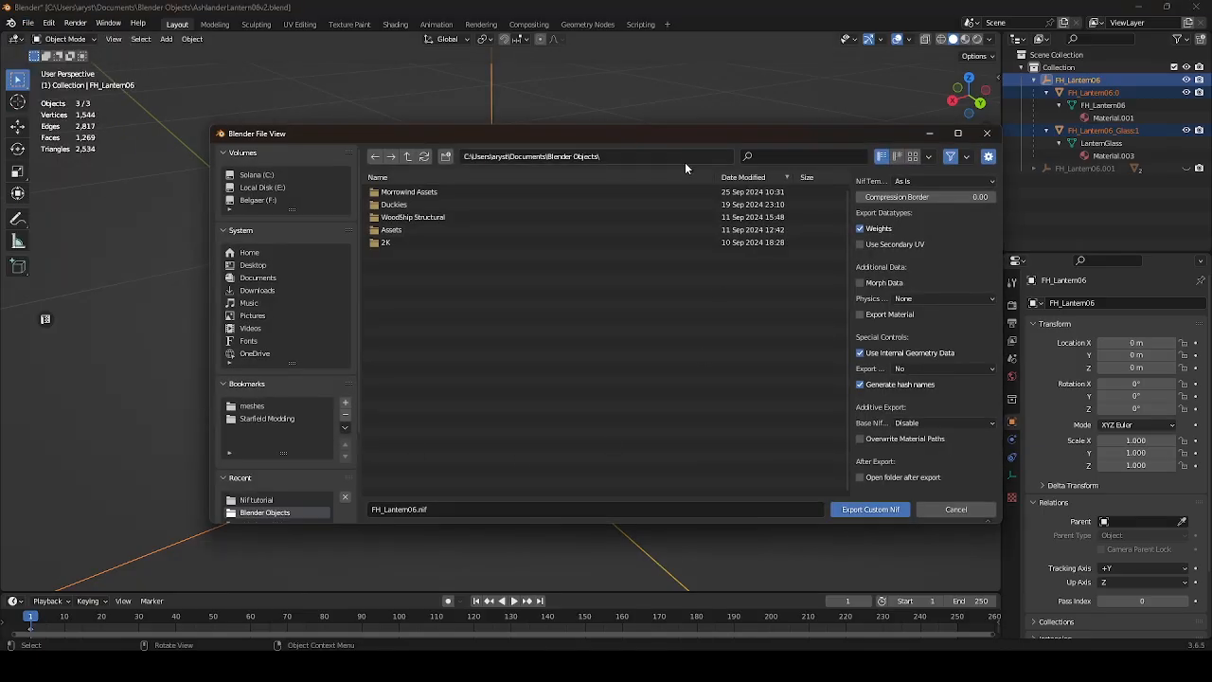
pyautogui.click(195, 399)
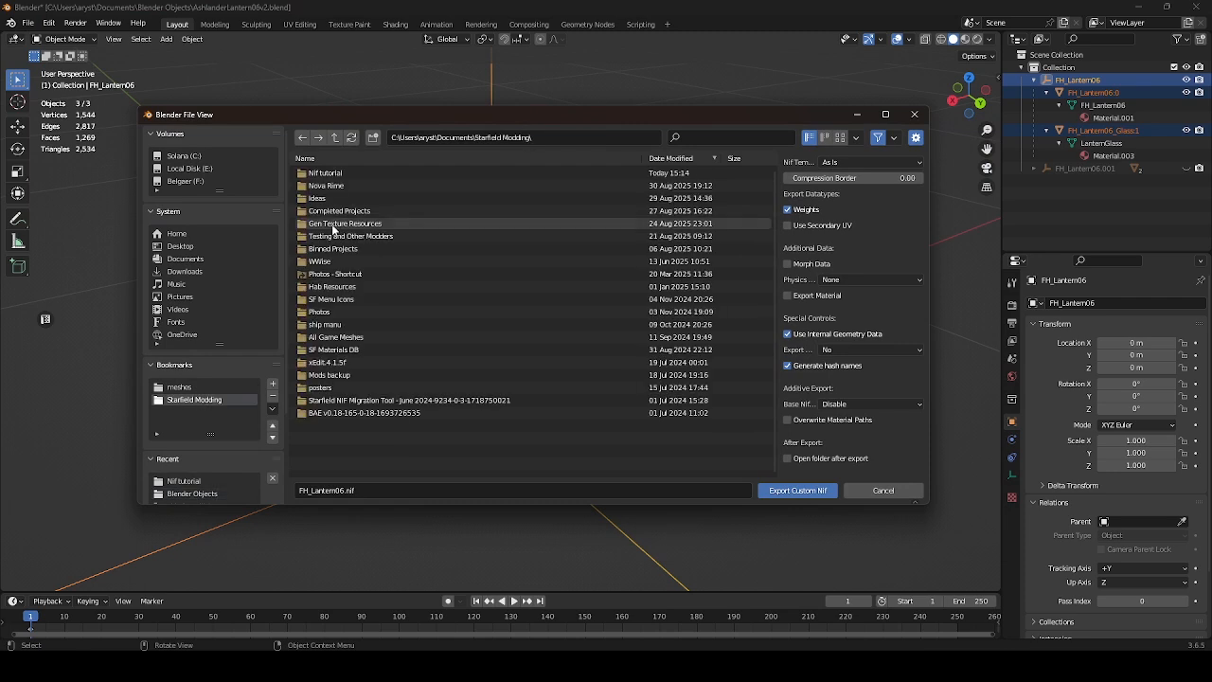
pyautogui.click(322, 175)
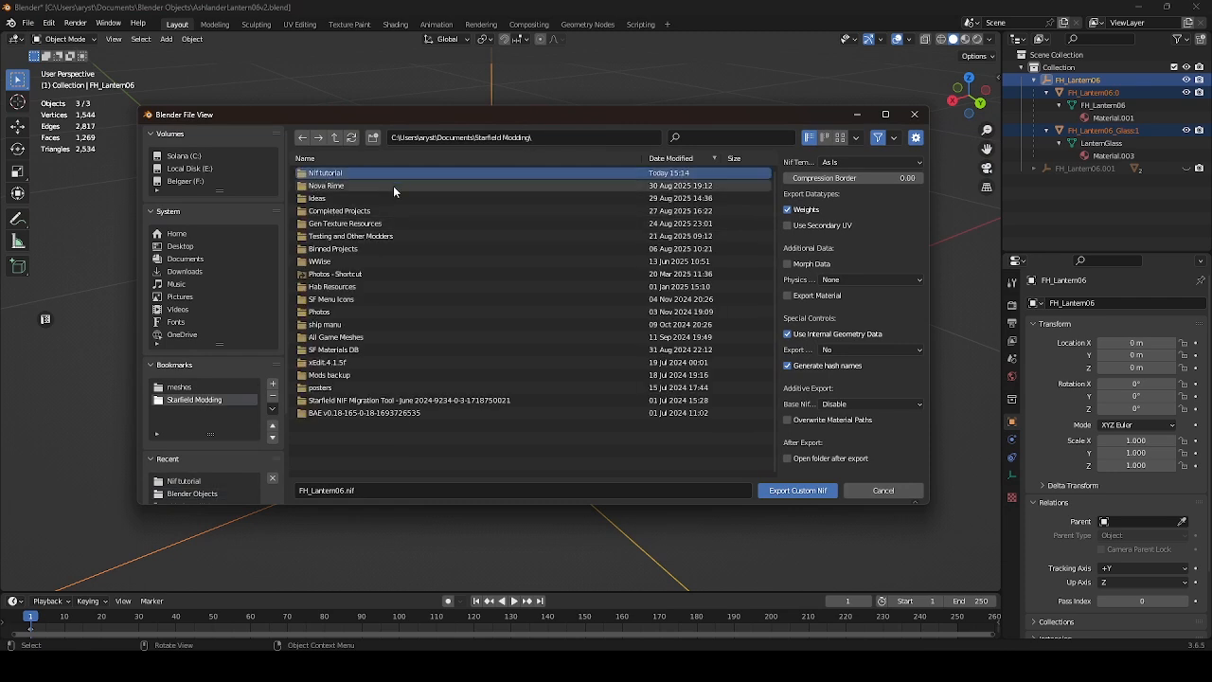
pyautogui.doubleClick(333, 174)
# Delete the existing geometries folder and FH_Lantern06.nif from the Nif tutorial export folder.
pyautogui.moveTo(348, 248); pyautogui.dragTo(412, 174)
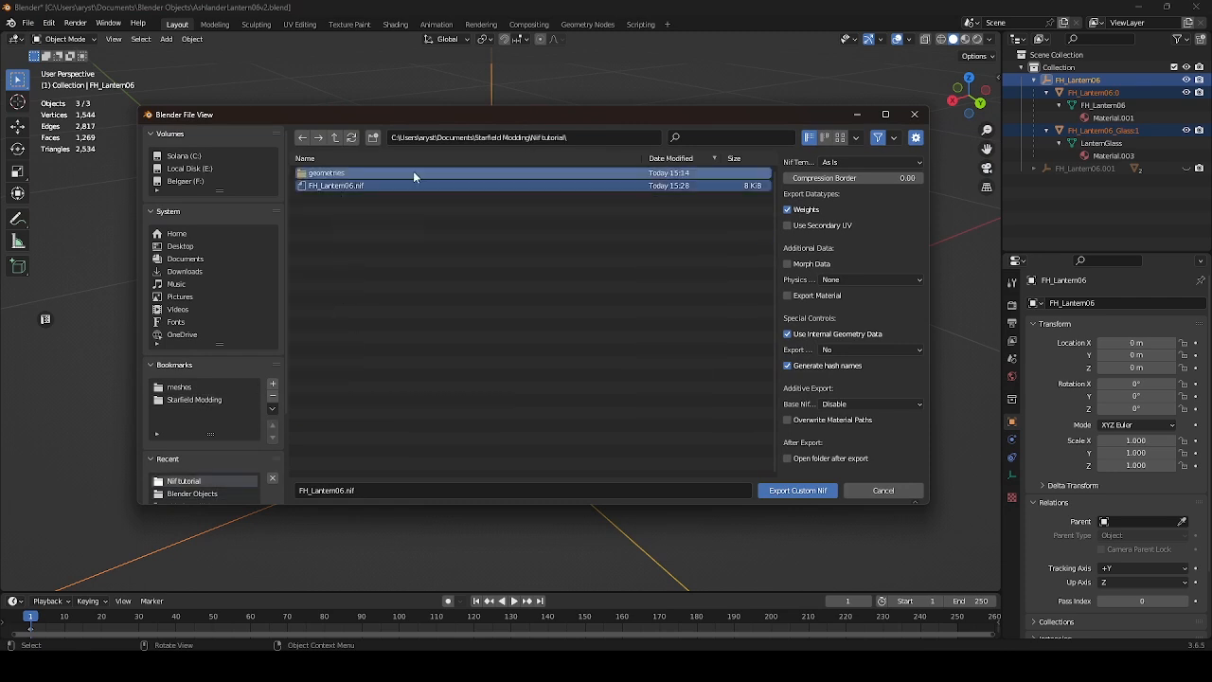
pyautogui.press('Delete')
pyautogui.press('Return')
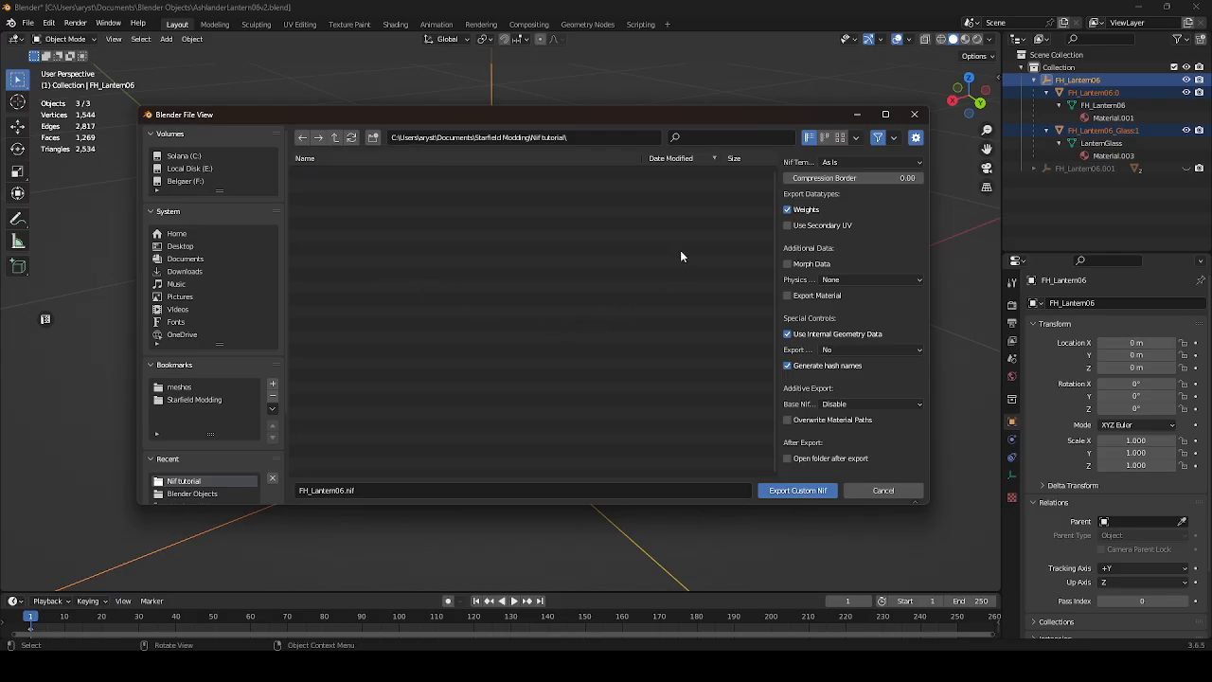
# Disable Use Internal Geometry Data and Generate hash names, and export the lantern as FH_Lantern06.nif.
pyautogui.moveTo(774, 216); pyautogui.dragTo(717, 219)
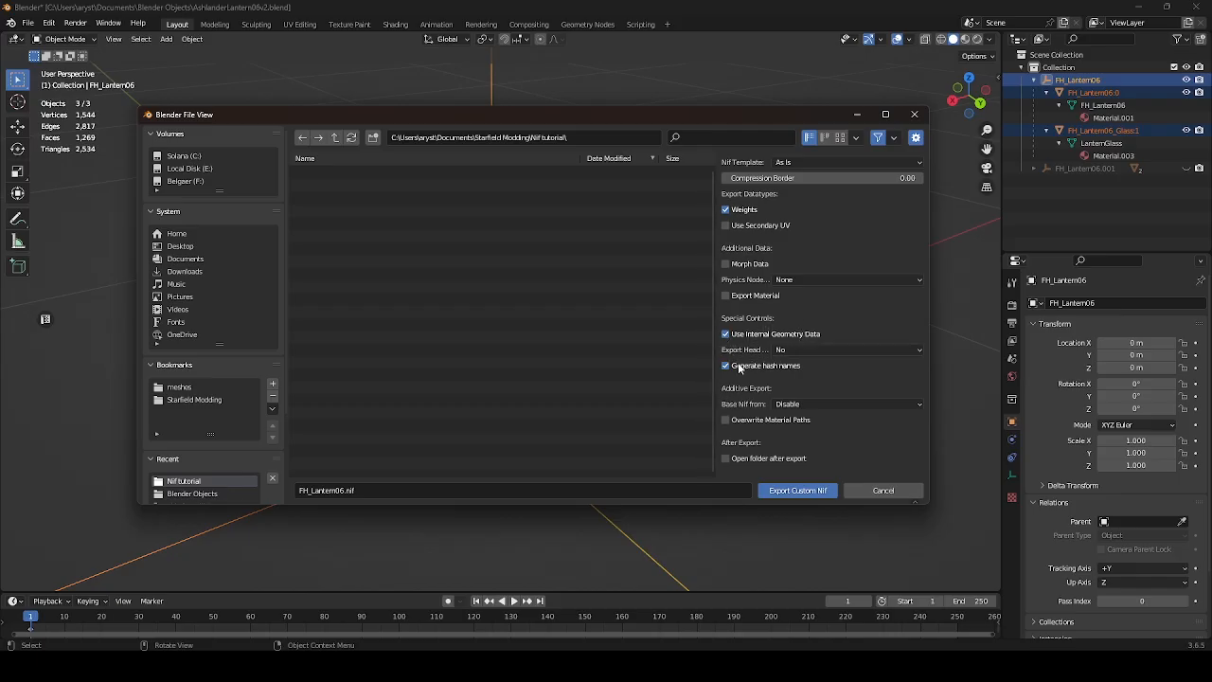
pyautogui.click(743, 334)
pyautogui.click(727, 366)
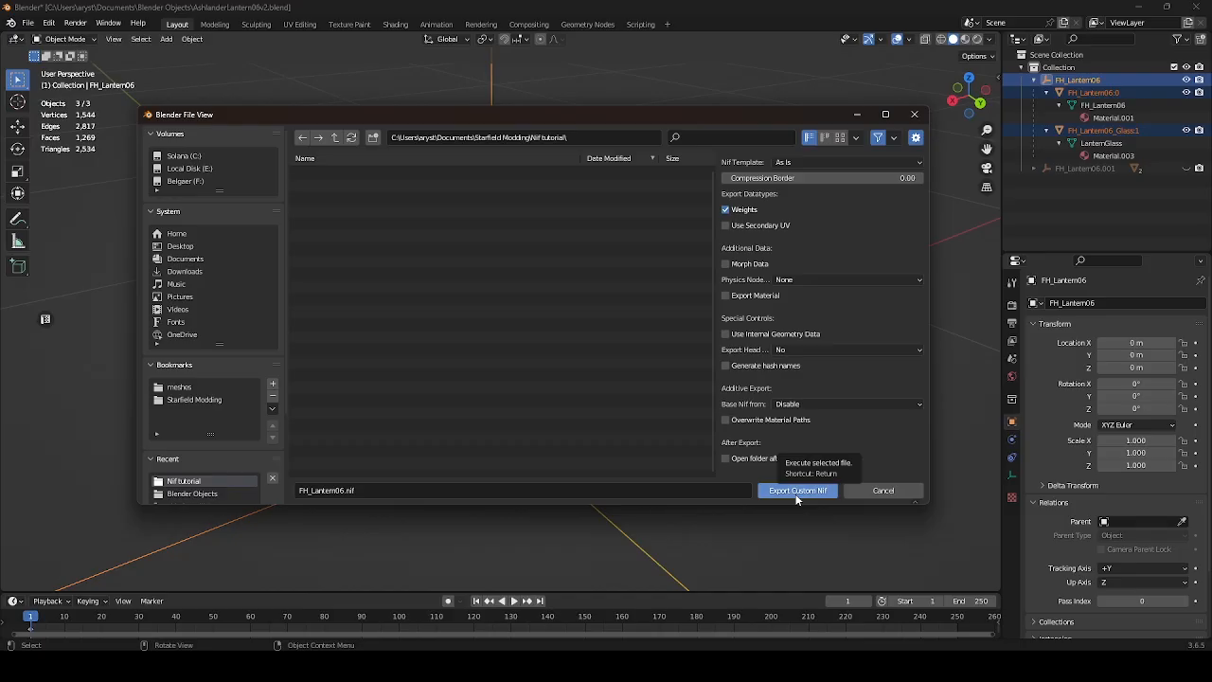
pyautogui.click(796, 490)
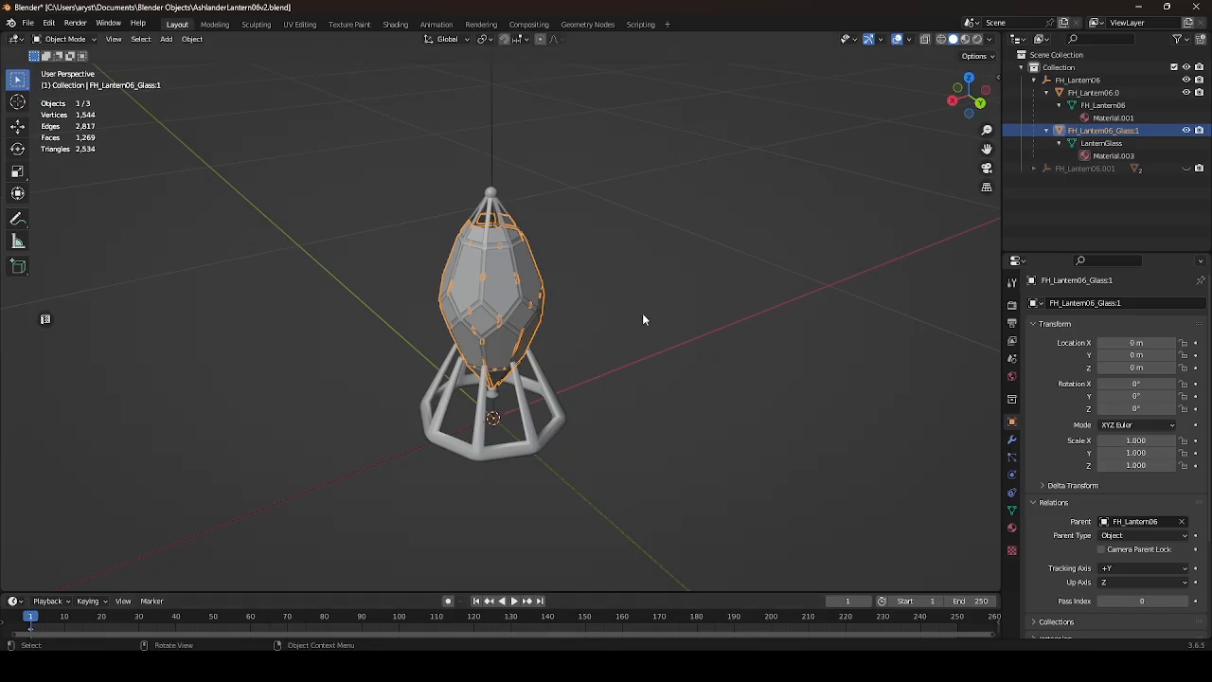
pyautogui.click(605, 317)
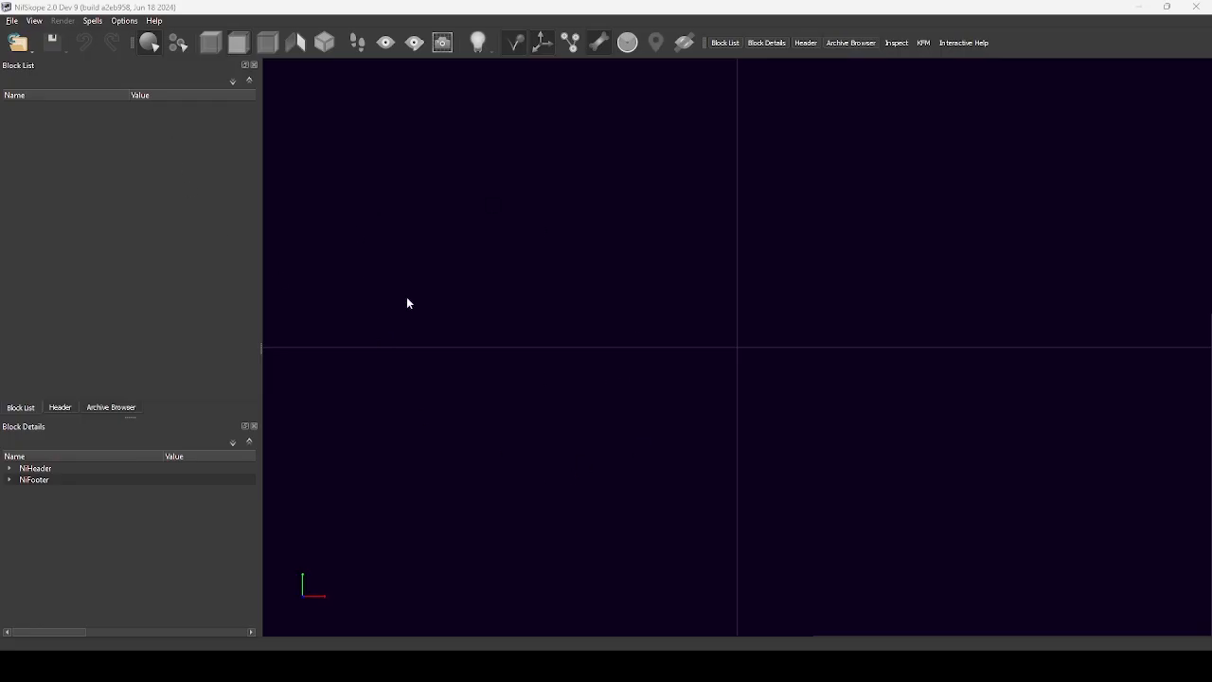
# Switch to NifSkope, open FH_Lantern06.nif from the Nif tutorial folder and inspect the model at an angle.
pyautogui.click(19, 43)
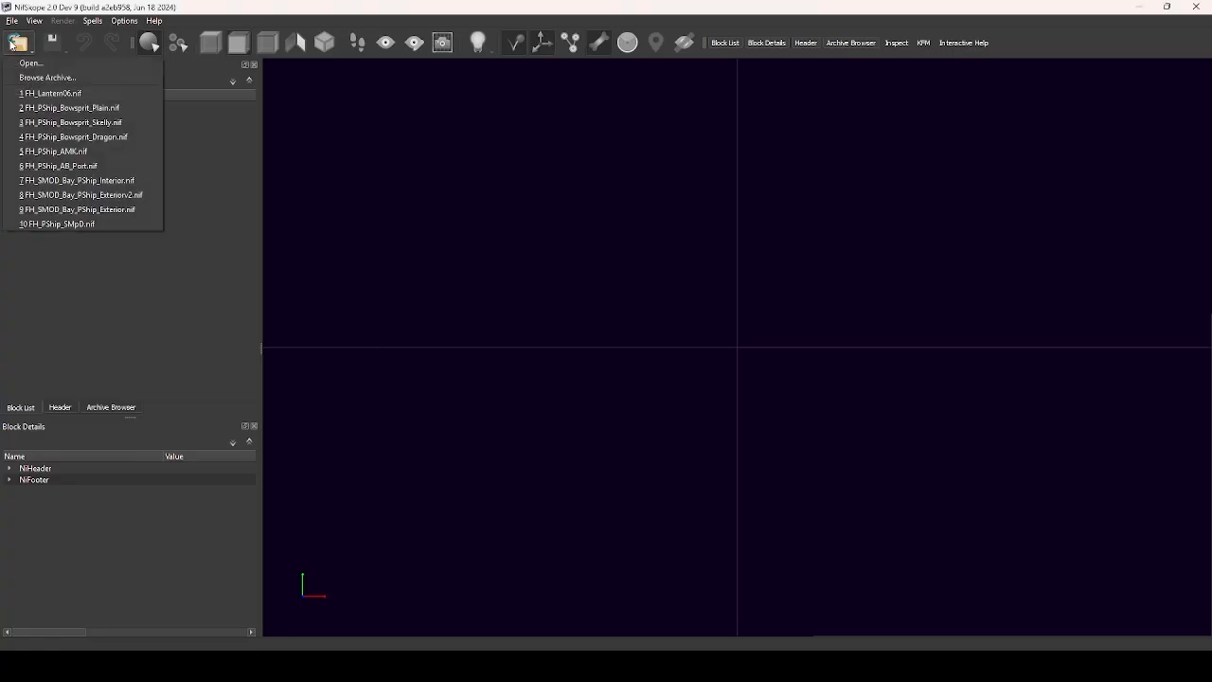
pyautogui.click(32, 62)
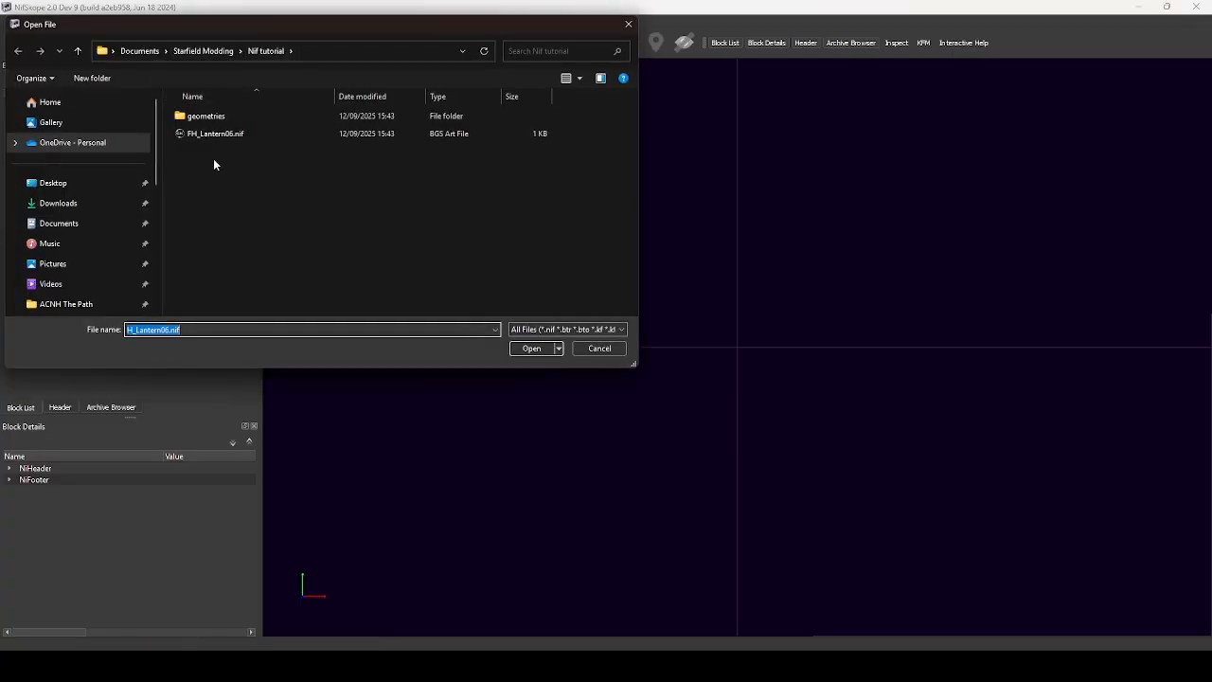
pyautogui.click(220, 134)
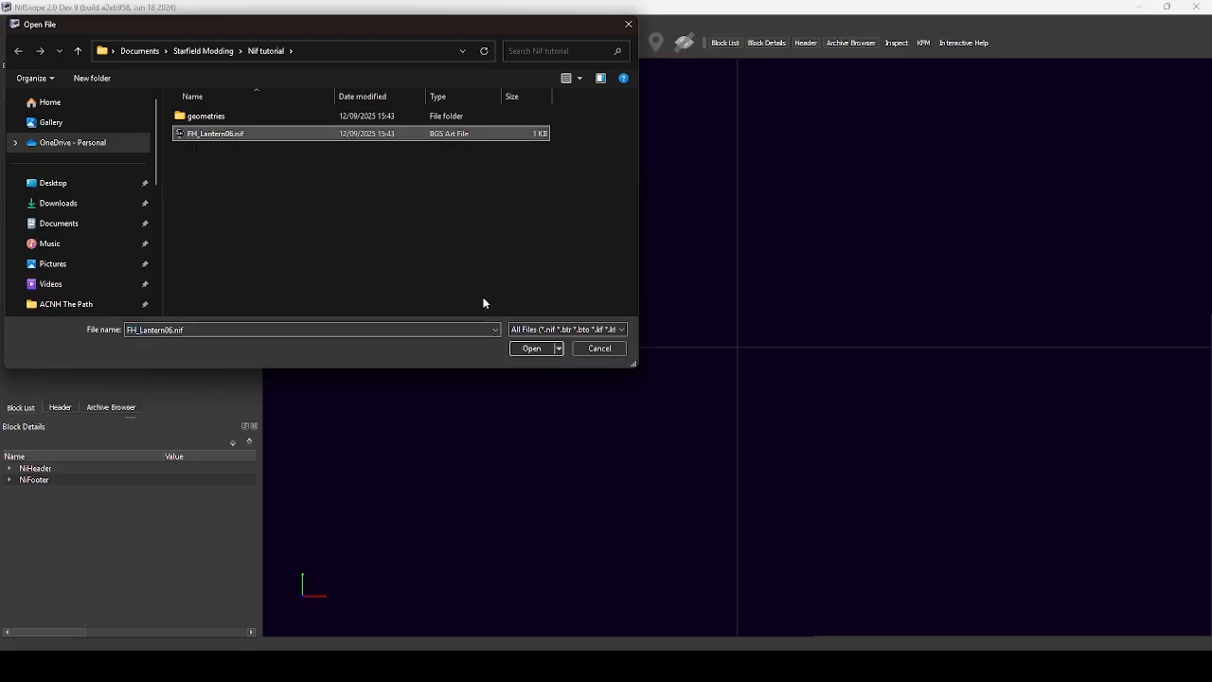
pyautogui.click(543, 352)
pyautogui.press('Return')
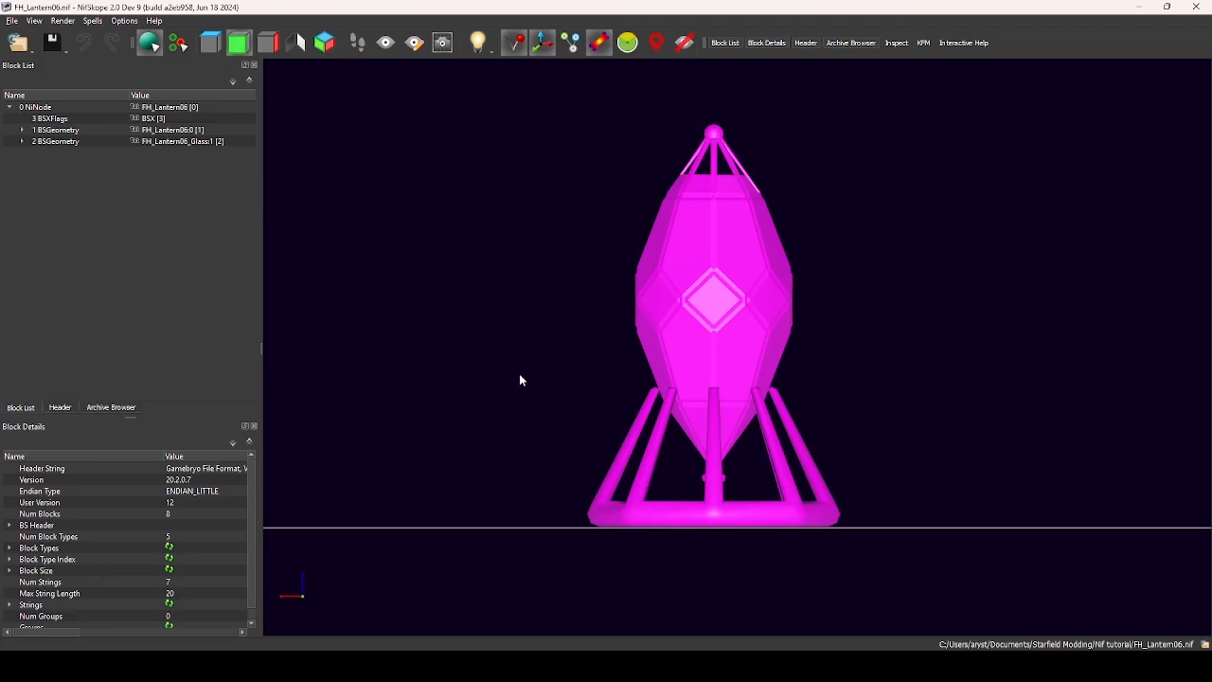
pyautogui.moveTo(491, 355); pyautogui.dragTo(523, 372)
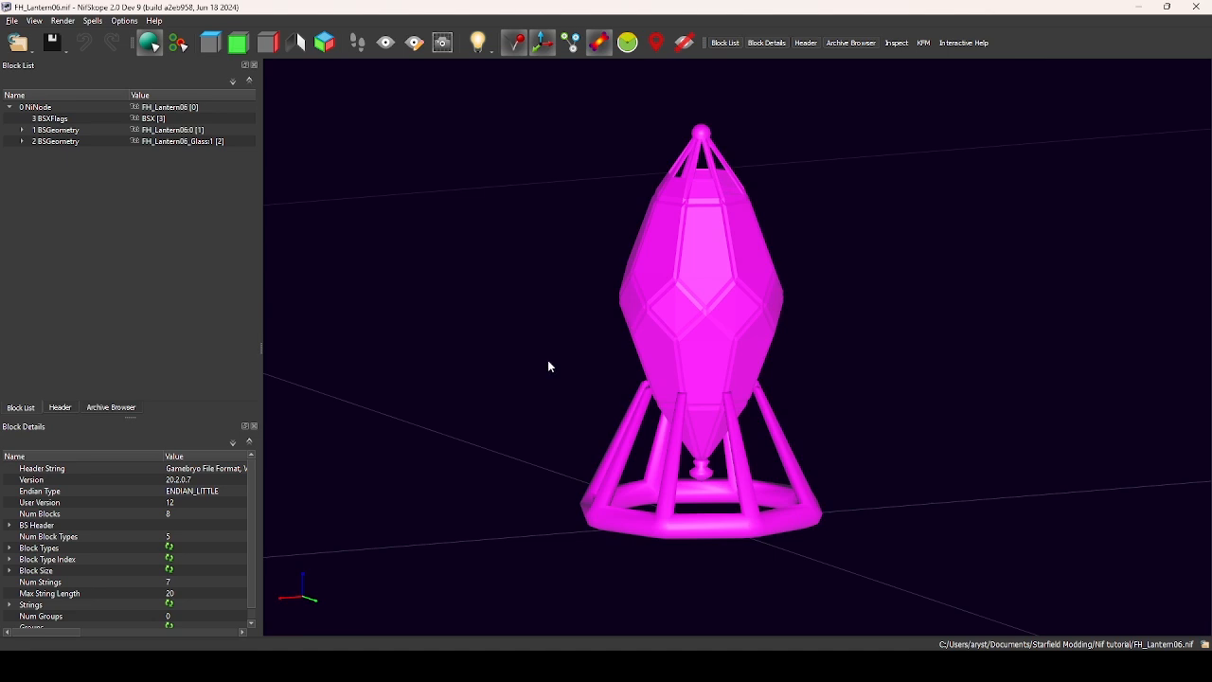
pyautogui.moveTo(549, 366); pyautogui.dragTo(470, 373)
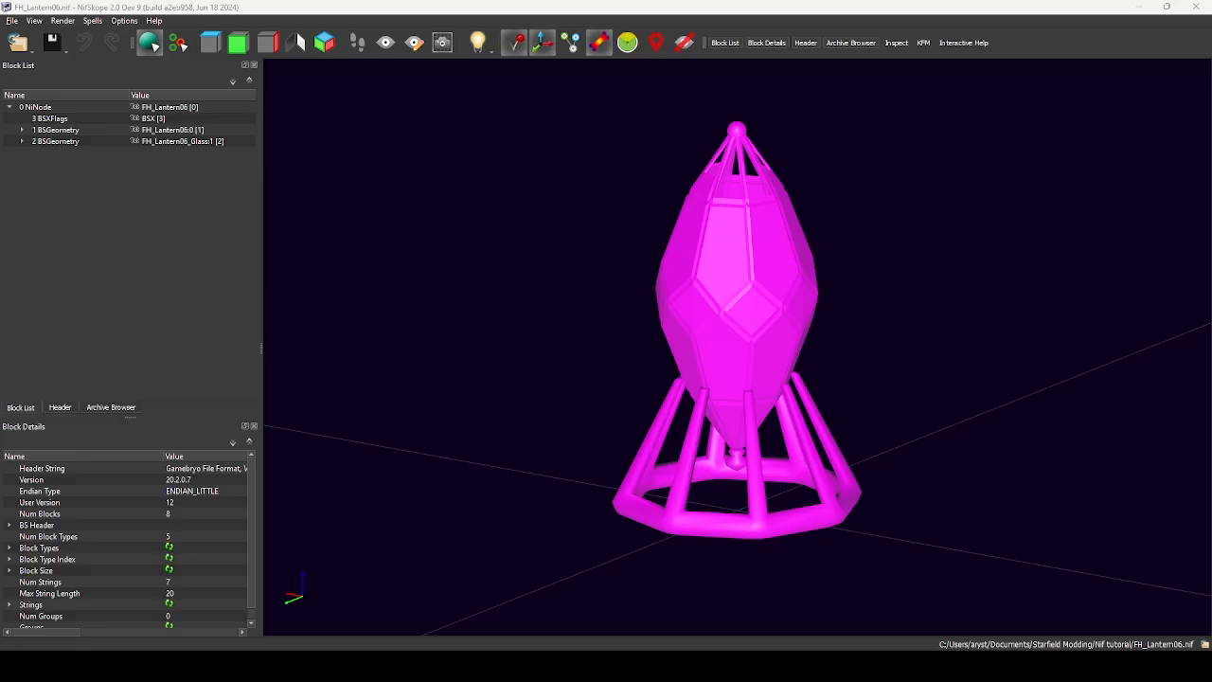
# Switch to File Explorer and examine the nif files in the FH_Kuzuryu_Hab folder under Starfield's Data\Meshes.
pyautogui.moveTo(0, 59); pyautogui.dragTo(481, 58)
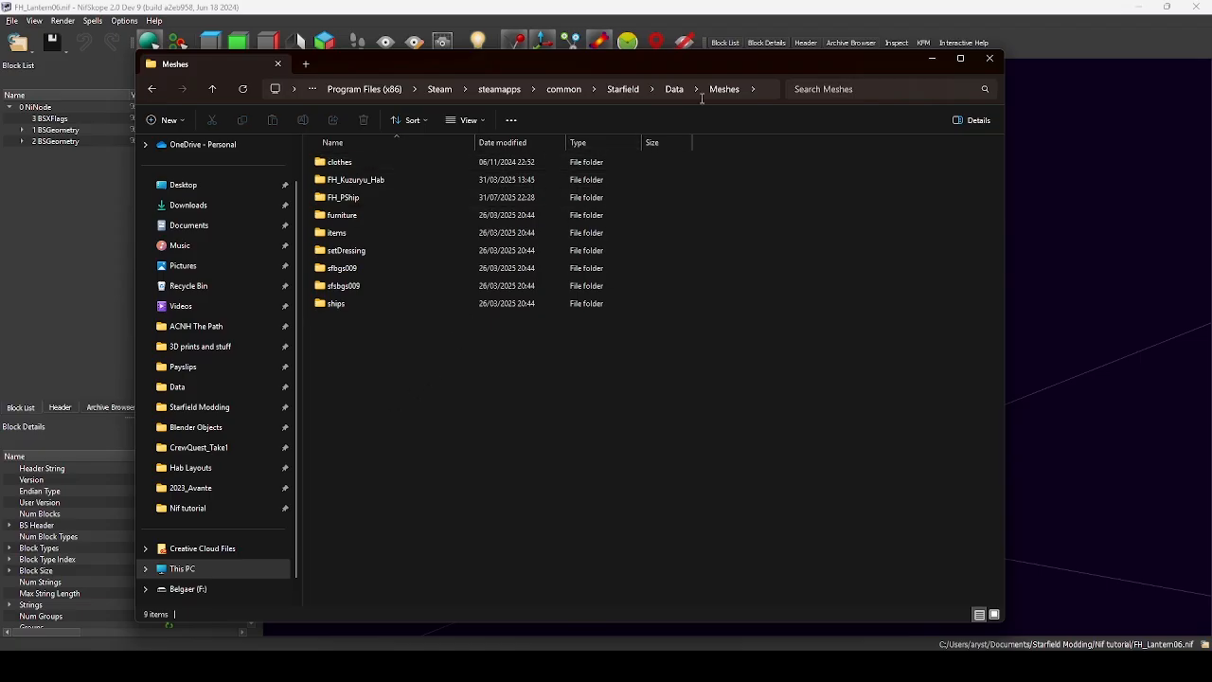
pyautogui.doubleClick(380, 186)
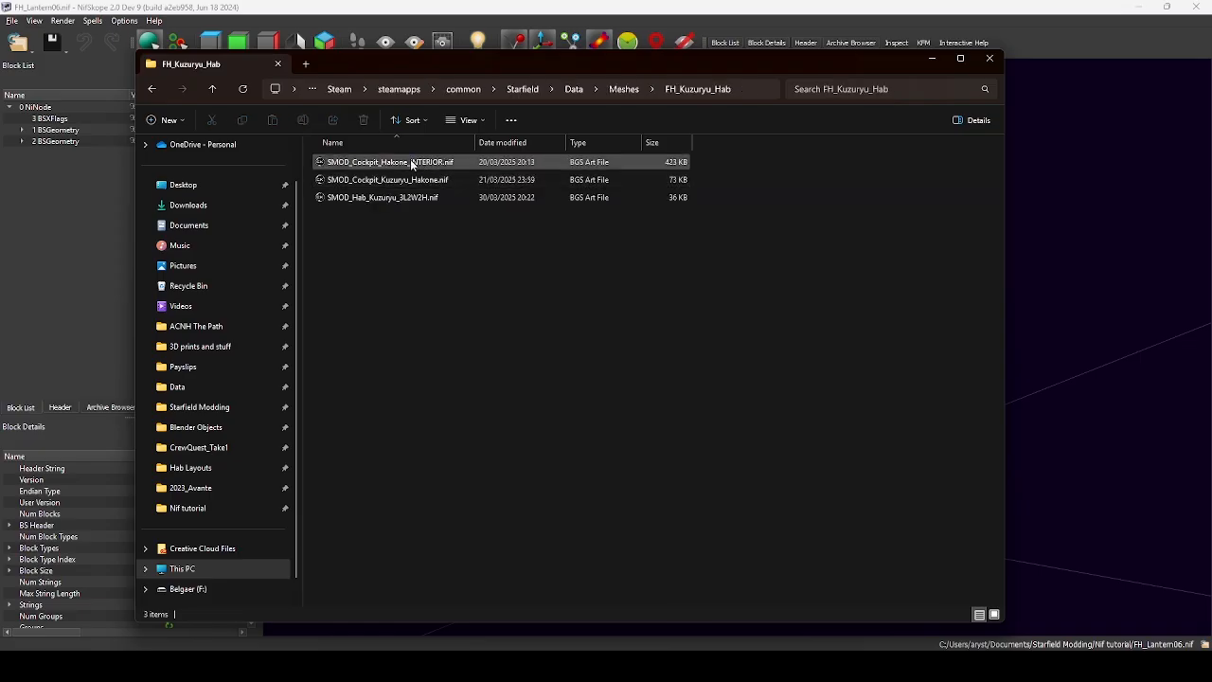
pyautogui.click(574, 89)
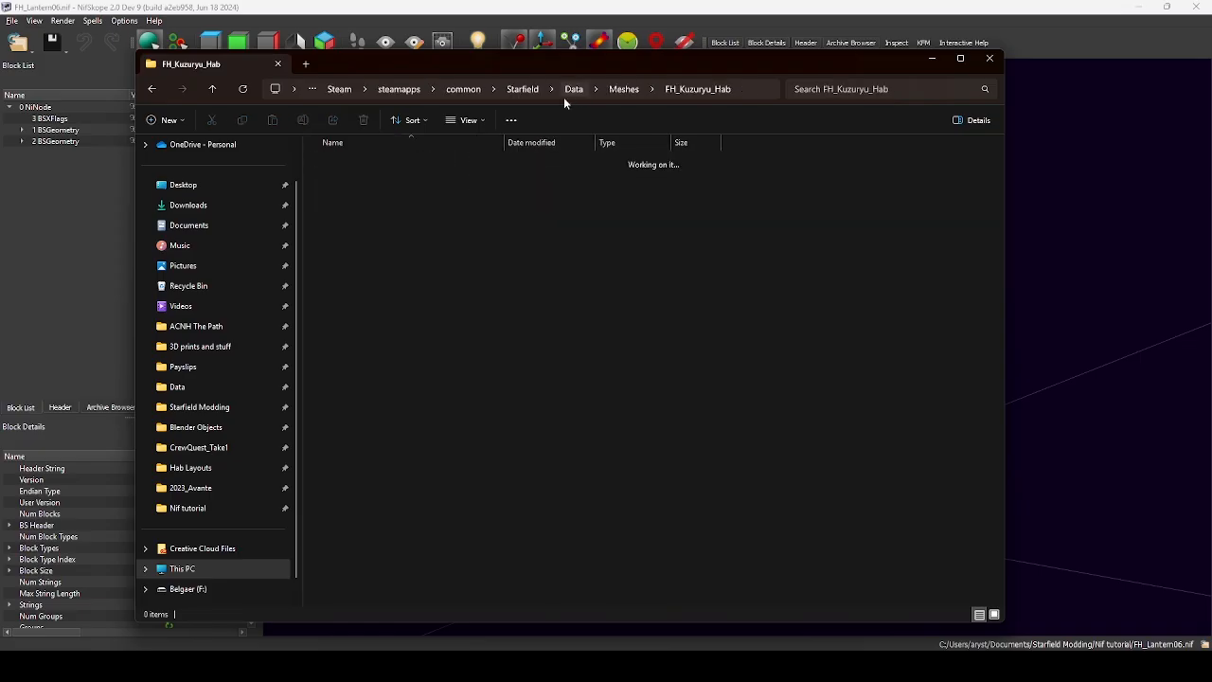
# Examine the mesh folder names in Starfield's Data\geometries folder and in its FH_Kuzuryu_Hab subfolder.
pyautogui.doubleClick(349, 216)
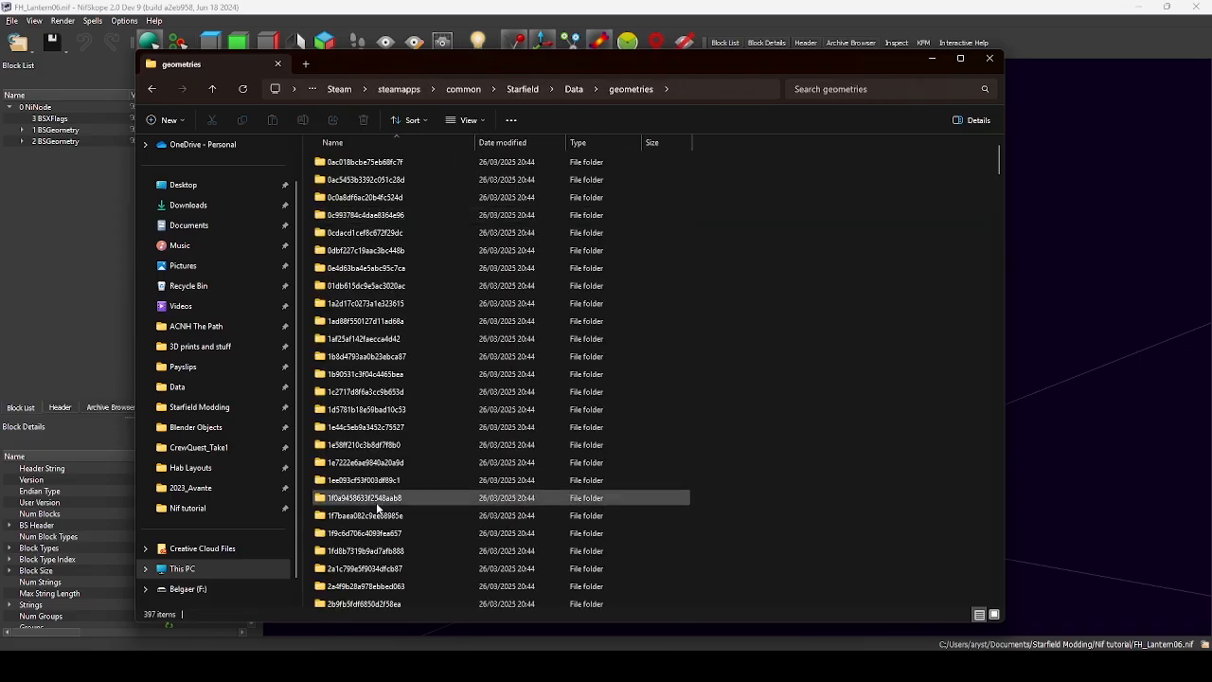
pyautogui.scroll(-15, 378, 509)
pyautogui.scroll(-20, 378, 508)
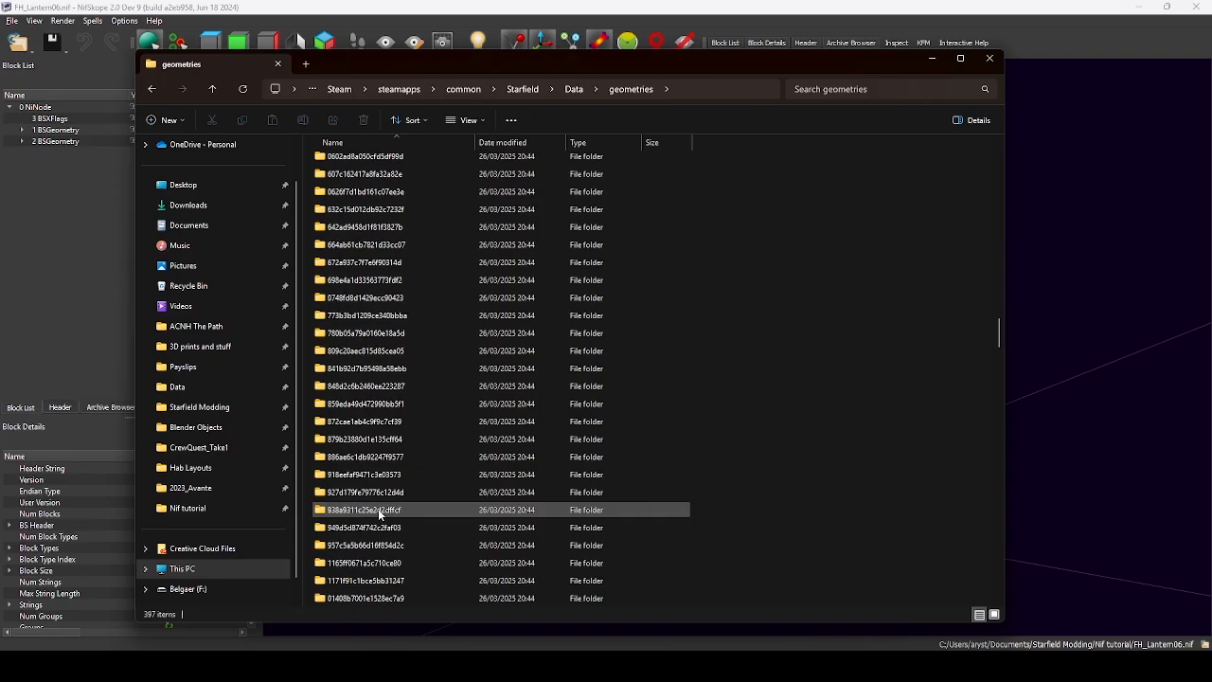
pyautogui.scroll(-20, 377, 508)
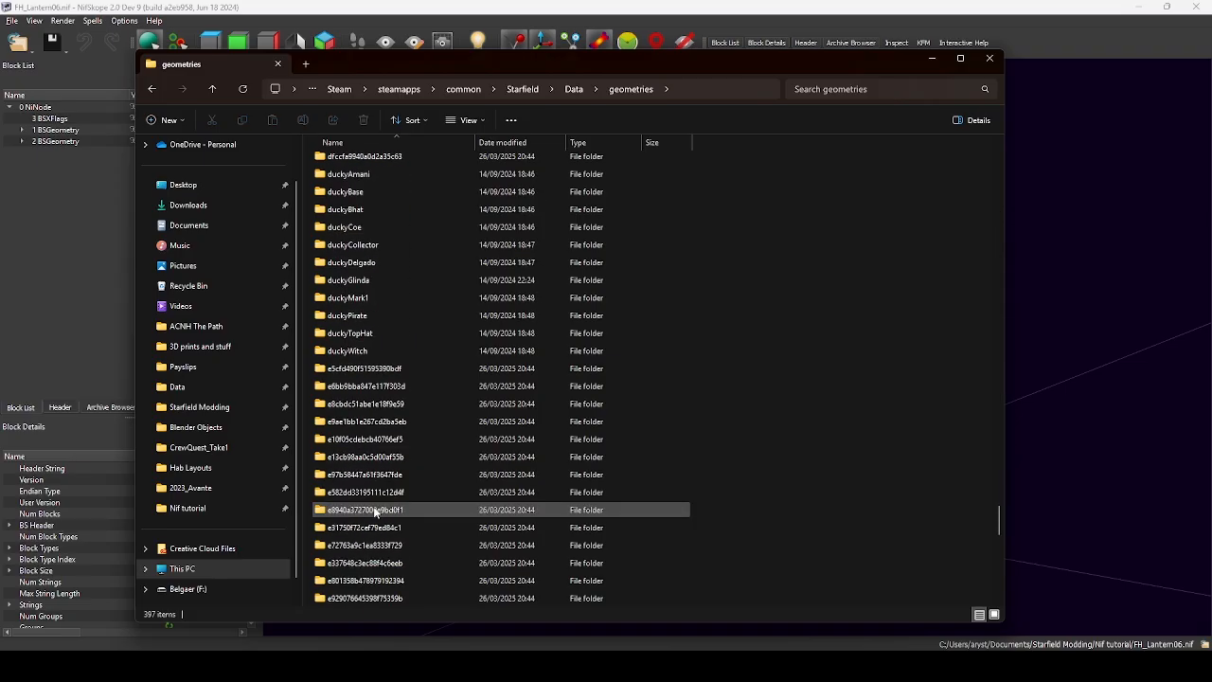
pyautogui.scroll(-5, 376, 512)
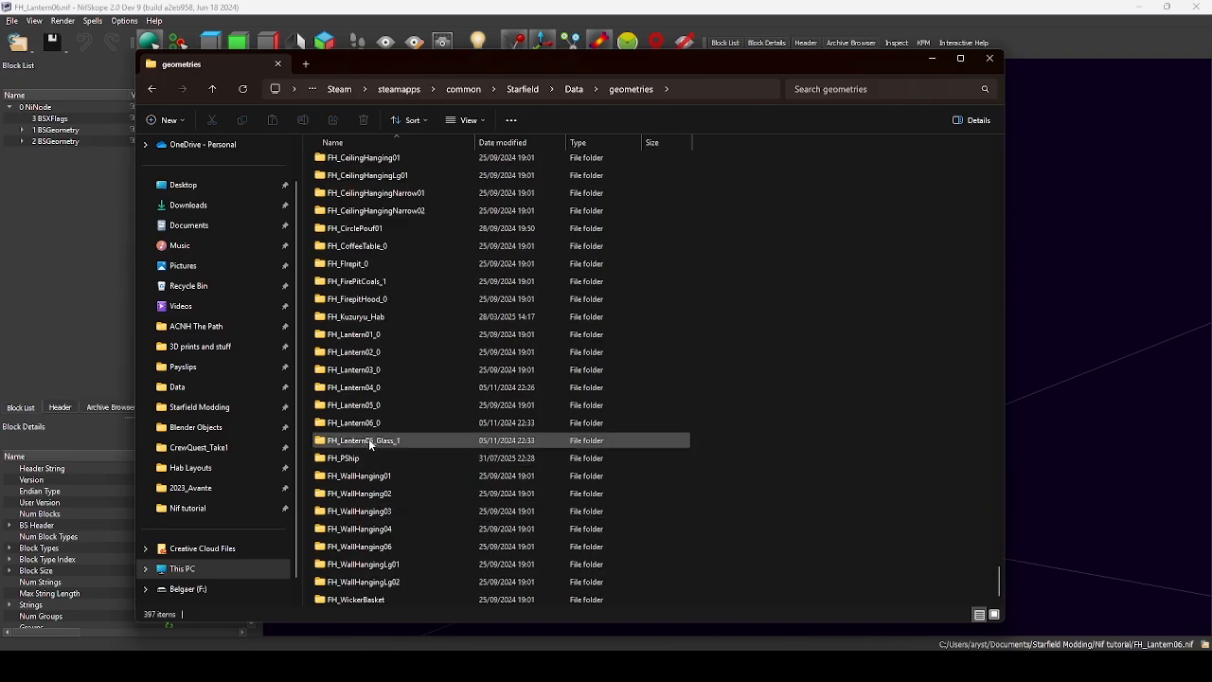
pyautogui.doubleClick(378, 317)
pyautogui.scroll(-15, 393, 410)
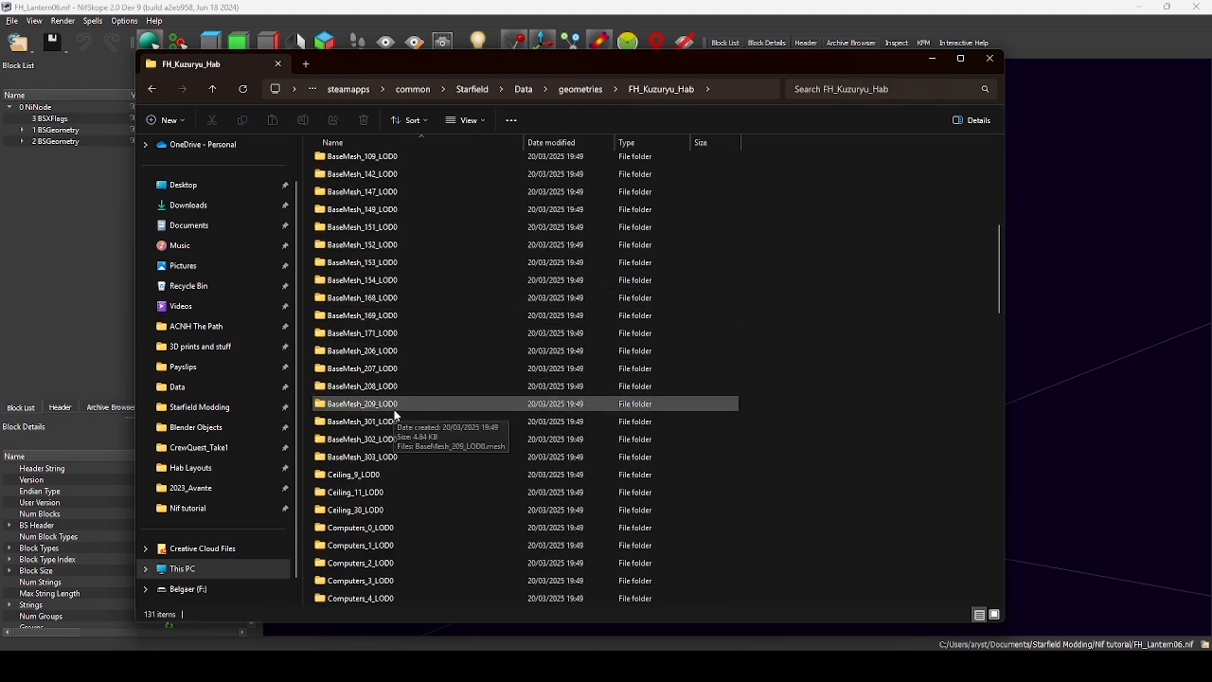
pyautogui.scroll(-6, 393, 414)
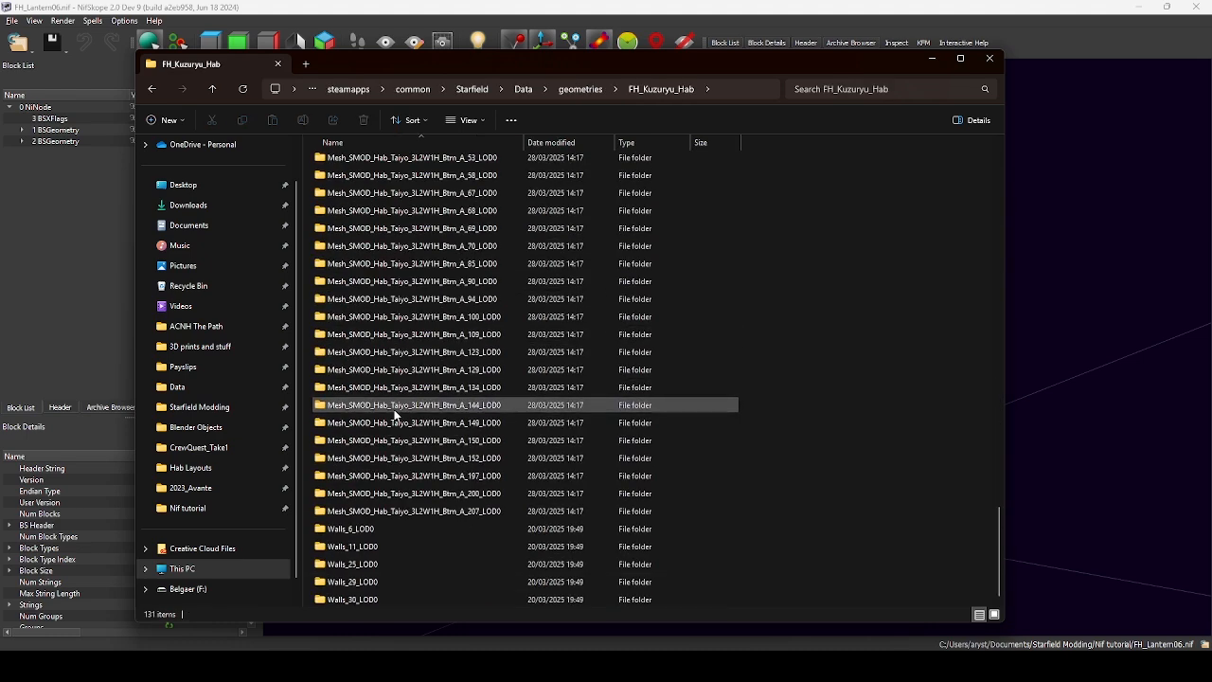
pyautogui.scroll(10, 394, 414)
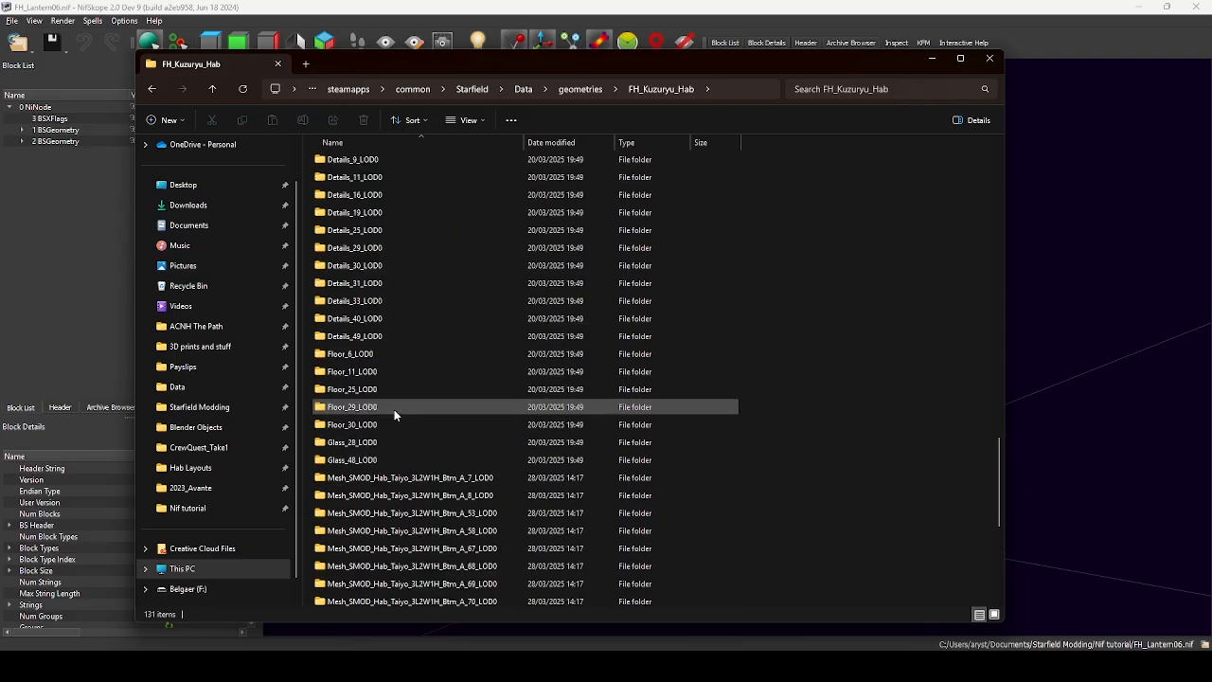
# Examine the FH_PShip geometries folder and the mesh file in its FH_PShip_BowP_Lines subfolder, and return to the geometries folder.
pyautogui.click(579, 89)
pyautogui.scroll(-5, 439, 415)
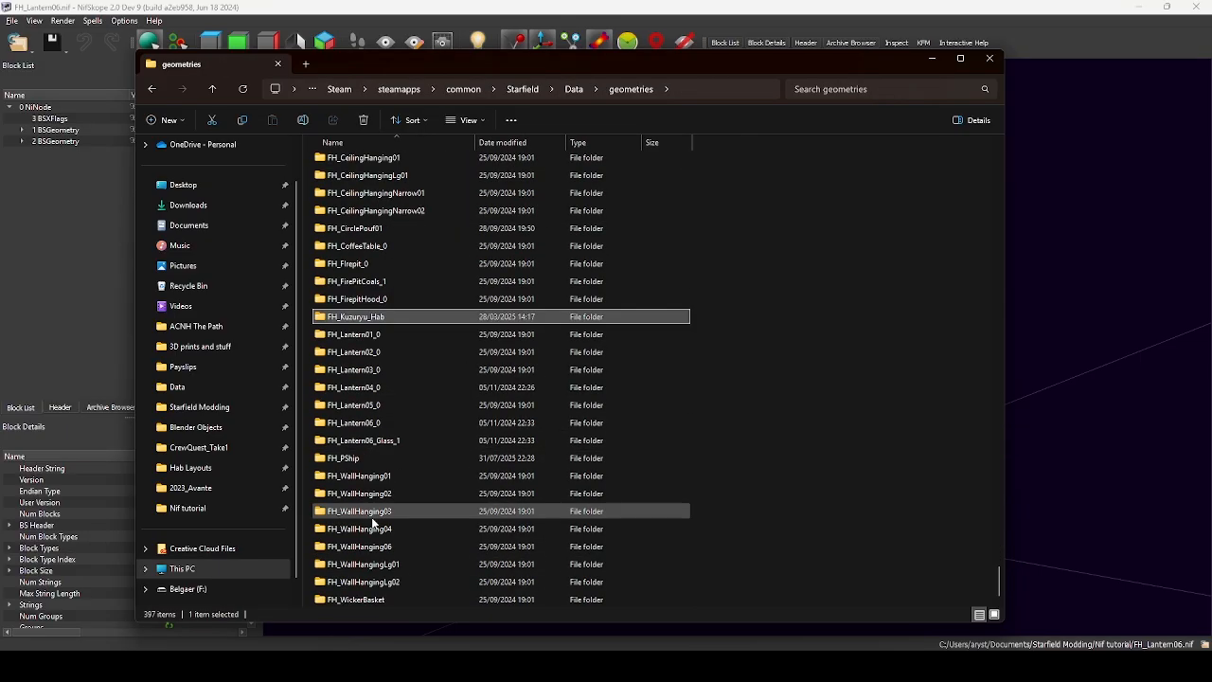
pyautogui.scroll(5, 374, 523)
pyautogui.scroll(-6, 374, 524)
pyautogui.doubleClick(355, 457)
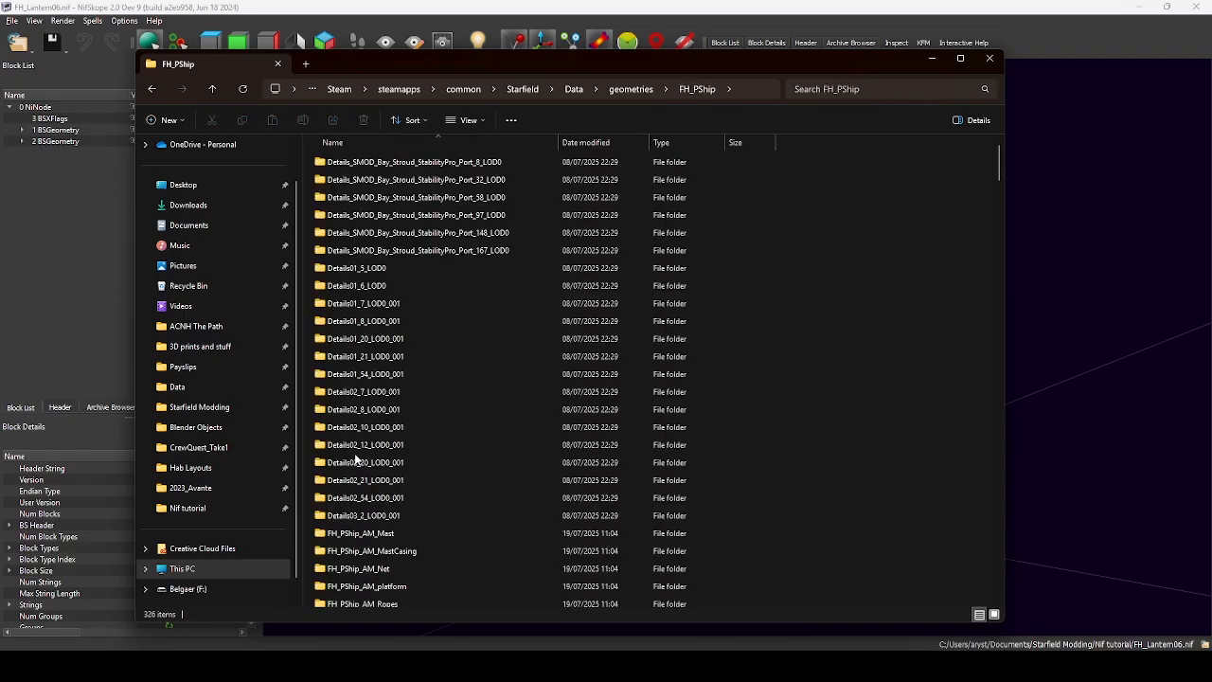
pyautogui.scroll(-5, 355, 454)
pyautogui.doubleClick(369, 438)
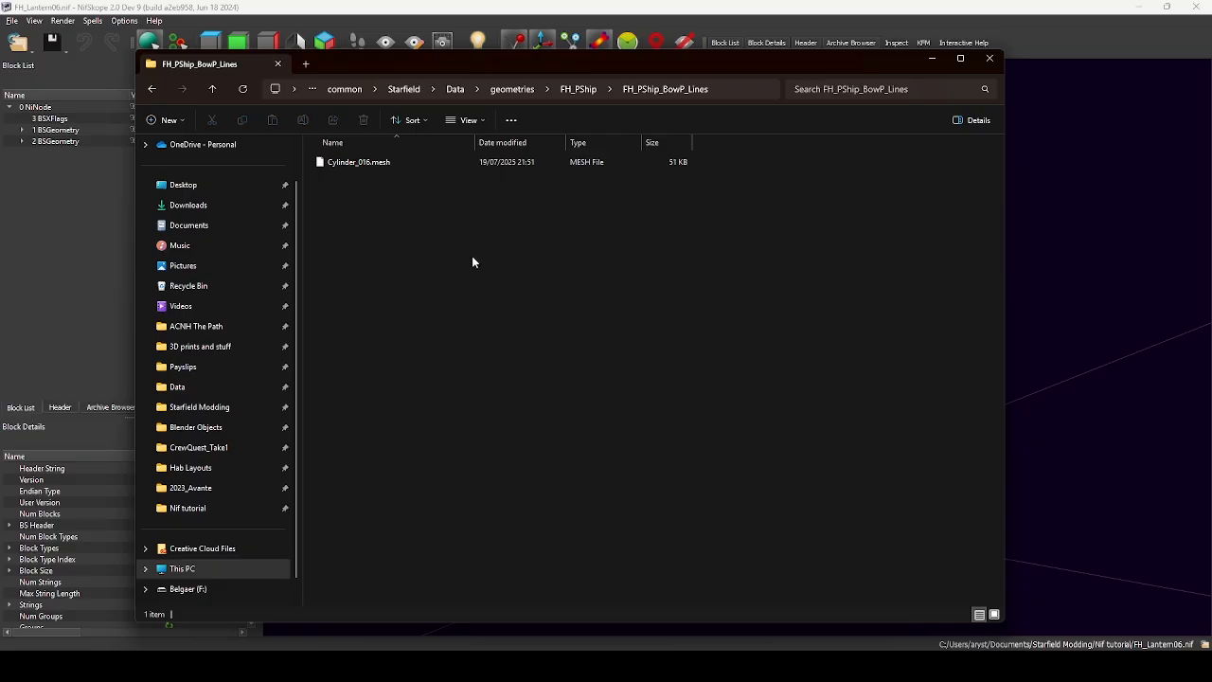
pyautogui.click(573, 92)
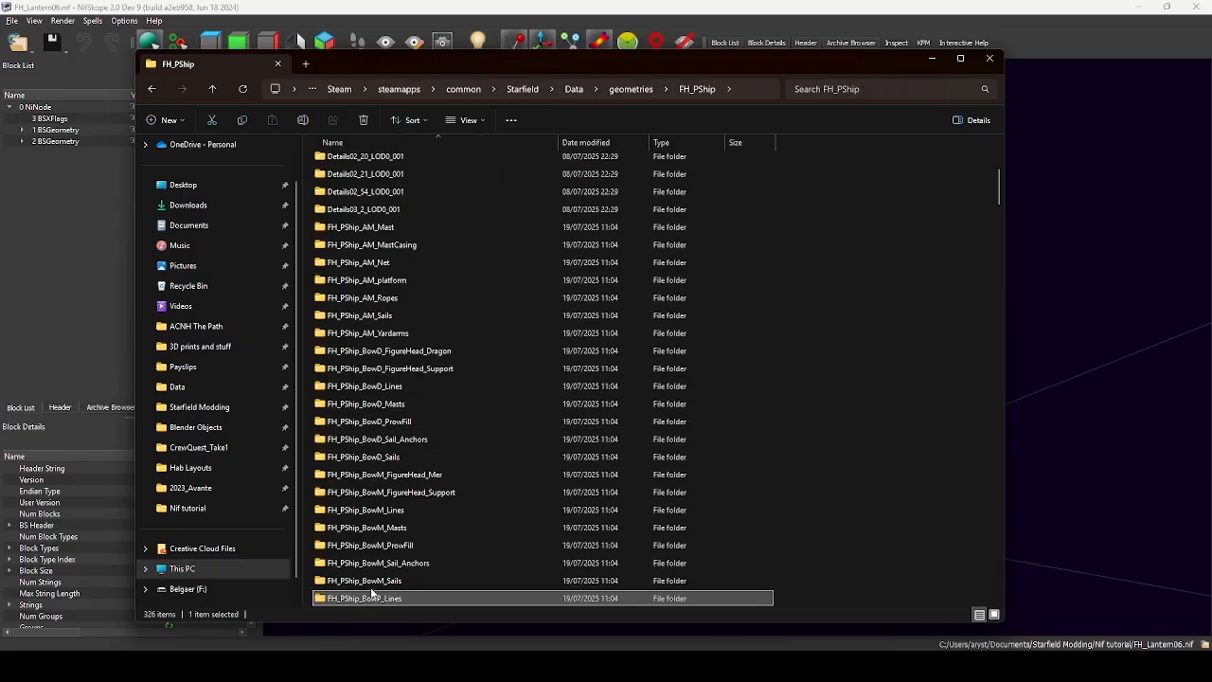
pyautogui.click(633, 95)
pyautogui.scroll(-3, 384, 501)
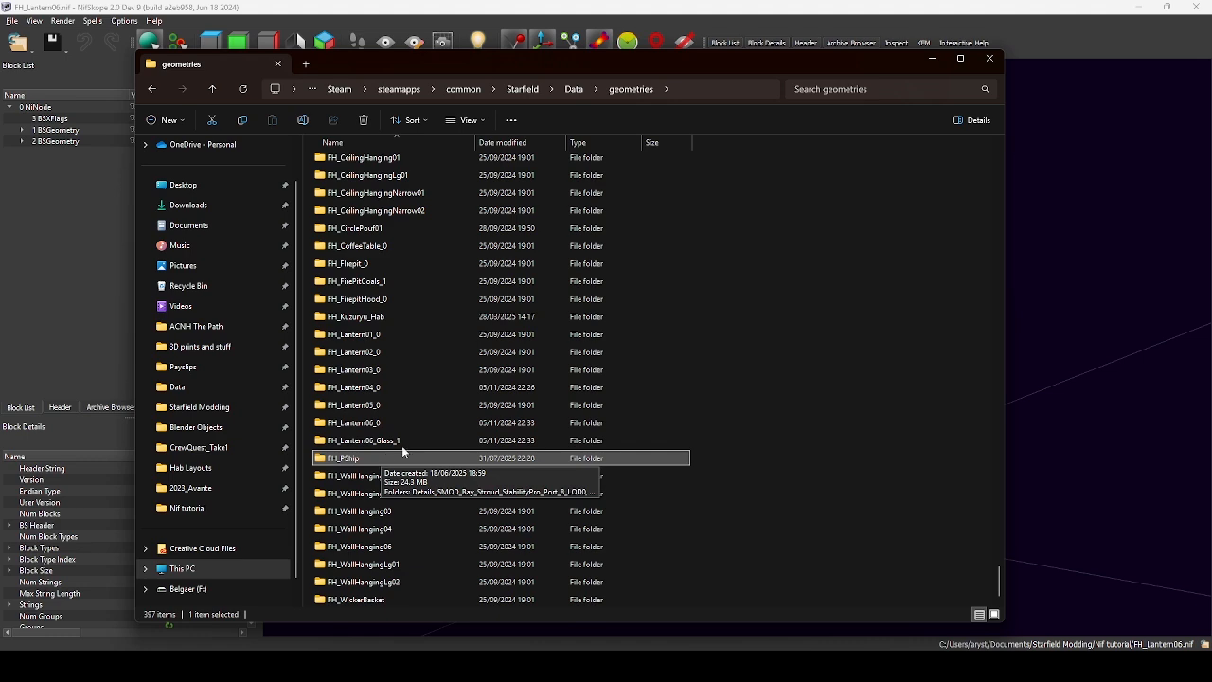
# Return to NifSkope, expand the whole block list and select the FH_Lantern06:0 BSGeometry block.
pyautogui.moveTo(630, 62); pyautogui.dragTo(0, 180)
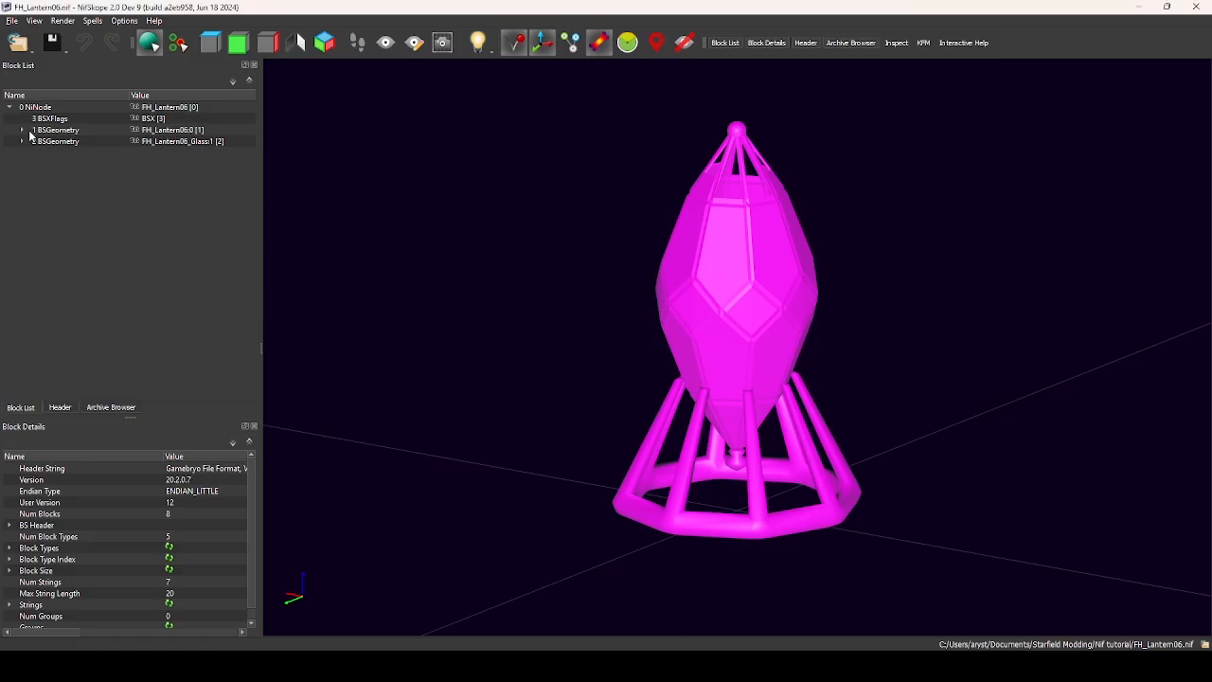
pyautogui.click(230, 83)
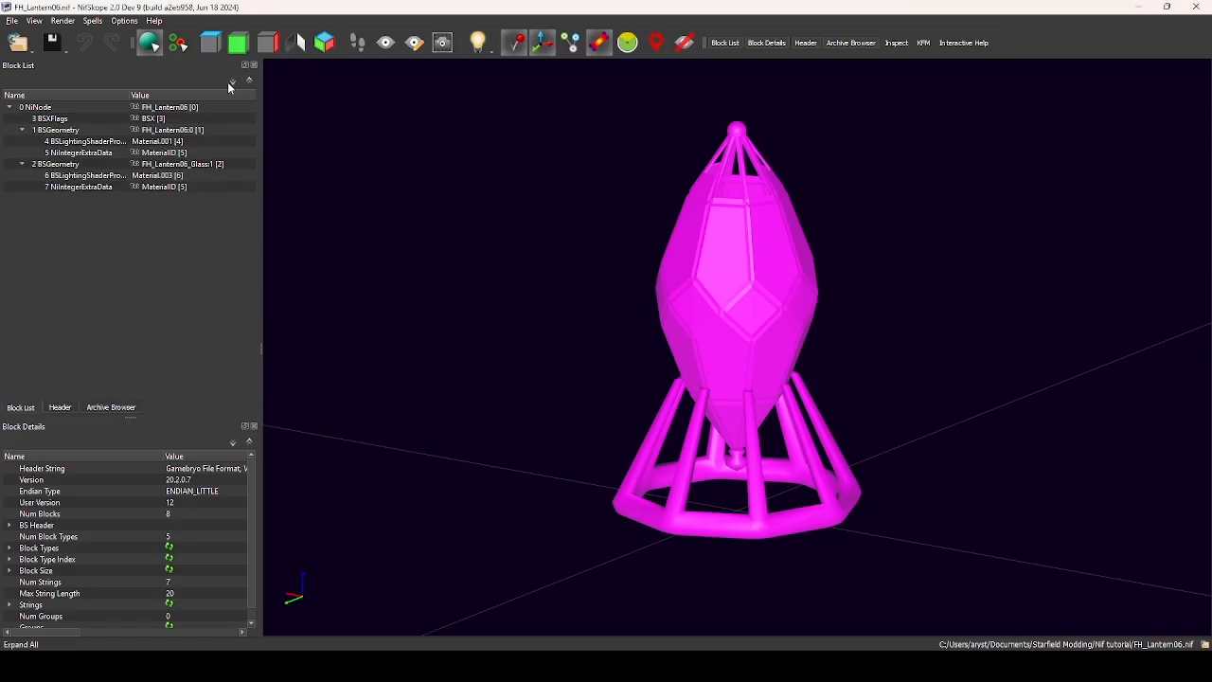
pyautogui.click(64, 131)
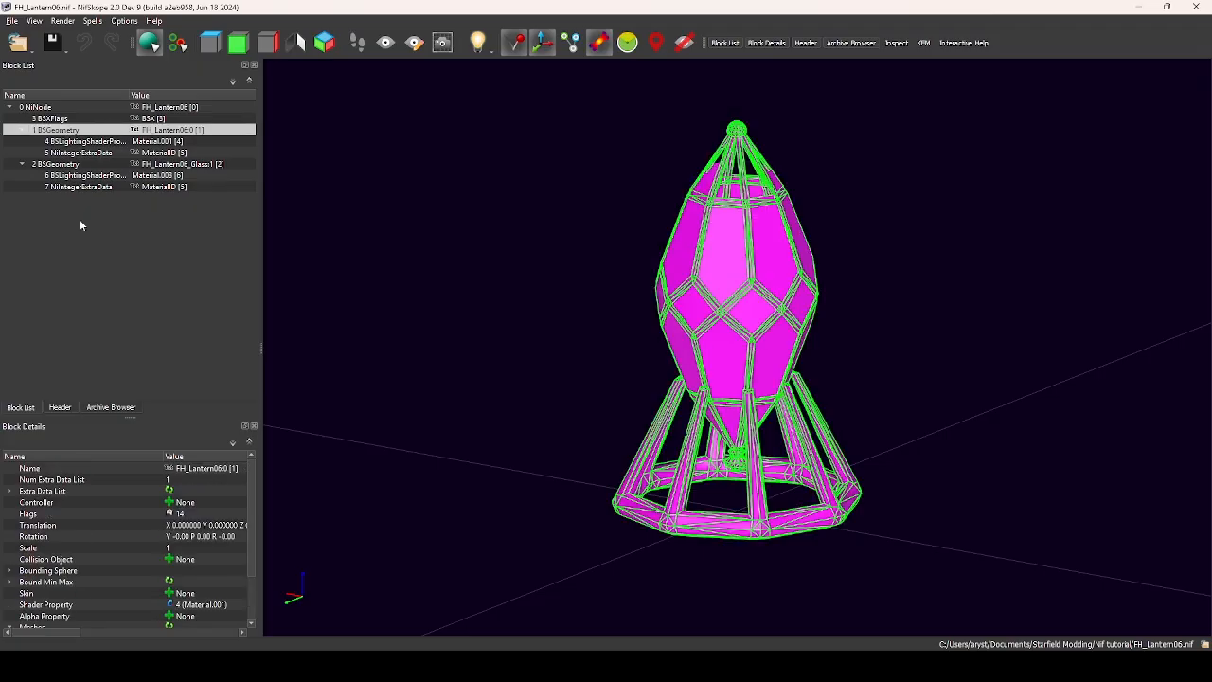
# Expand Mesh 0 of the FH_Lantern06:0 geometry block down to its mesh data and inspect the full Mesh Path.
pyautogui.scroll(-2, 102, 530)
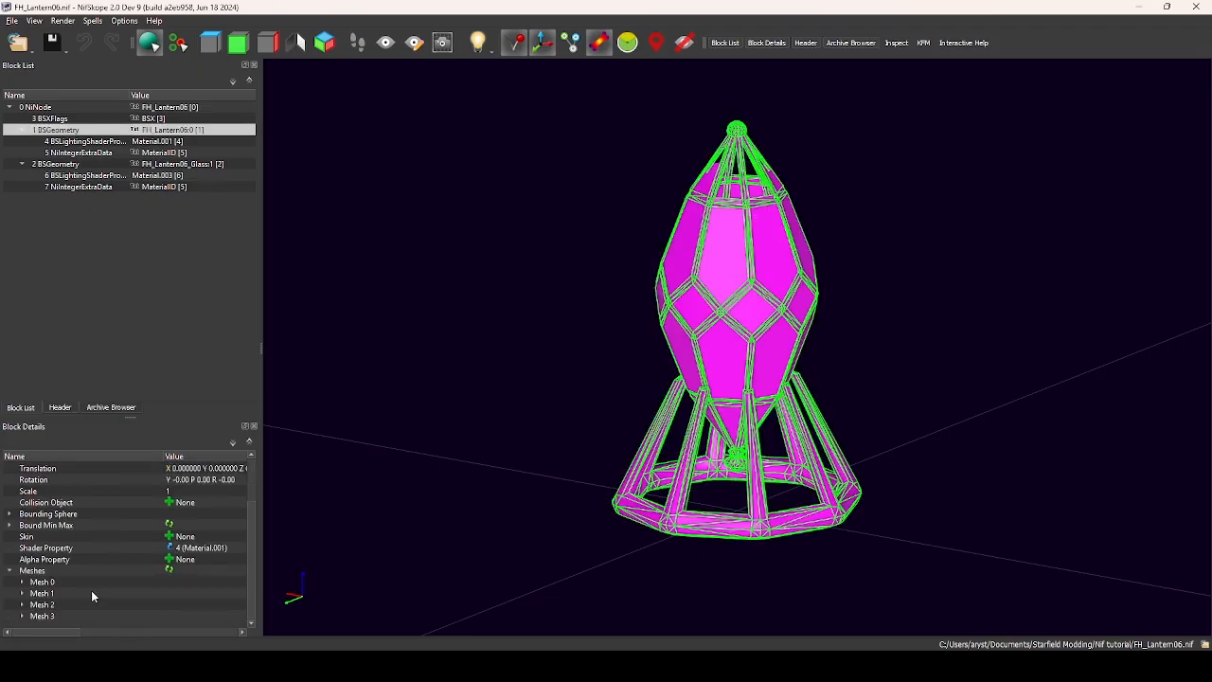
pyautogui.click(22, 583)
pyautogui.scroll(-1, 19, 585)
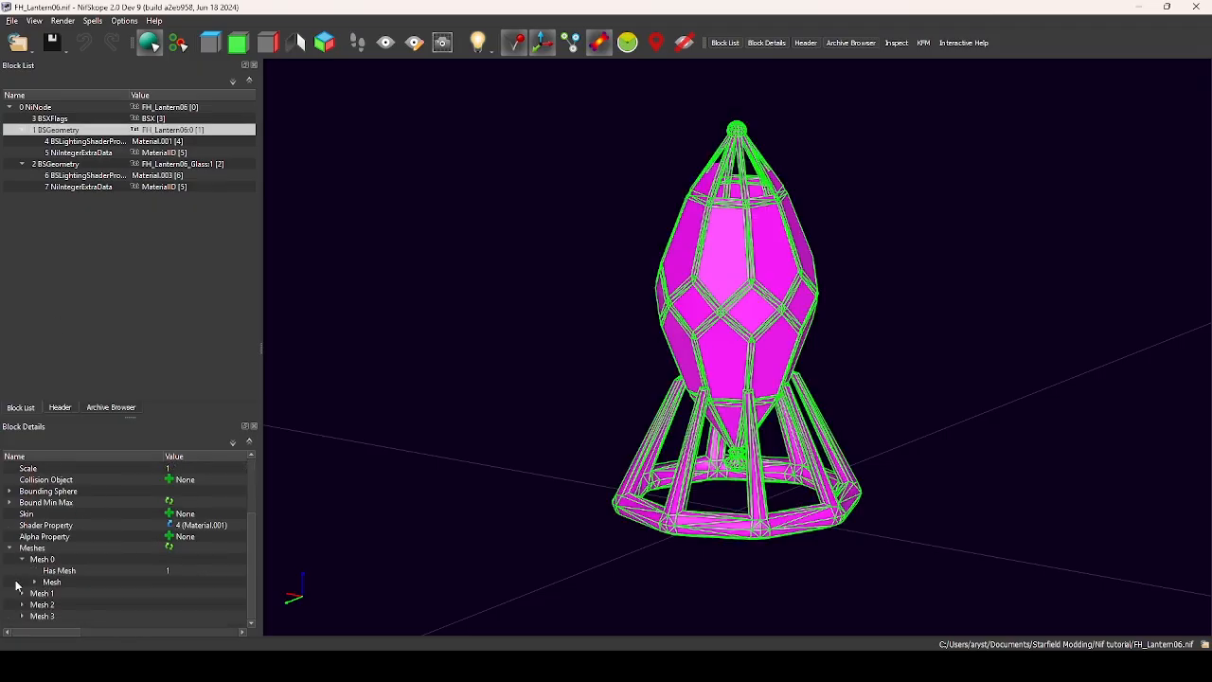
pyautogui.click(33, 585)
pyautogui.scroll(-2, 116, 558)
pyautogui.click(83, 628)
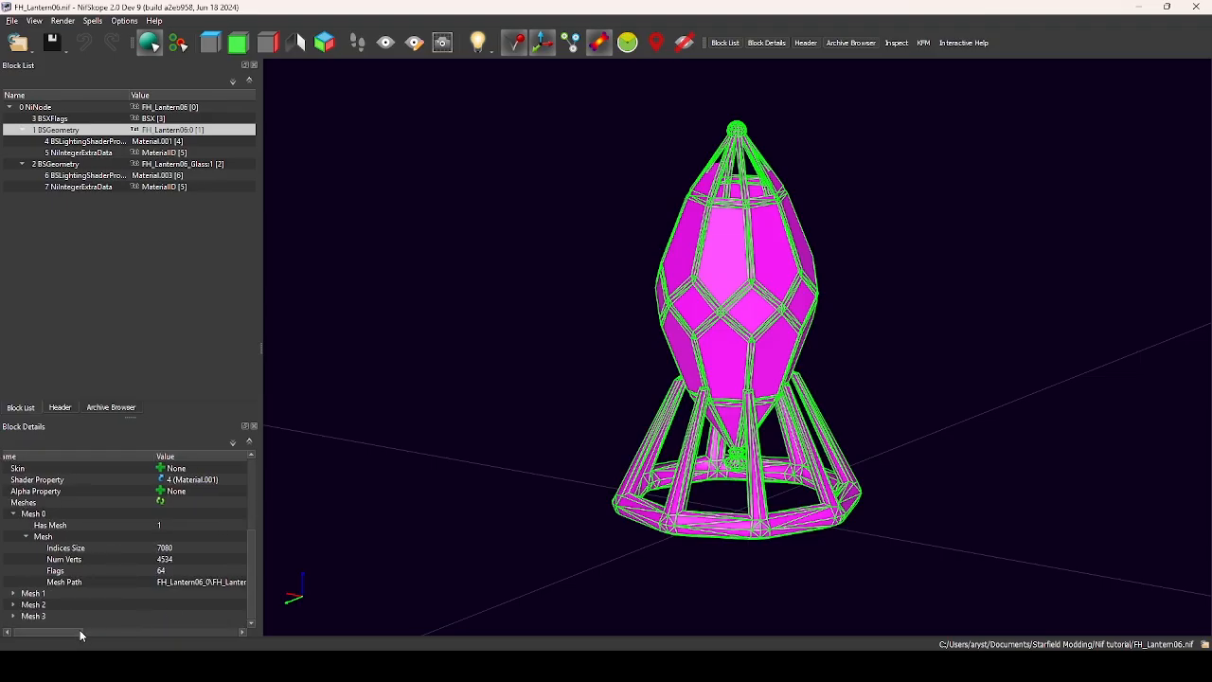
pyautogui.click(133, 587)
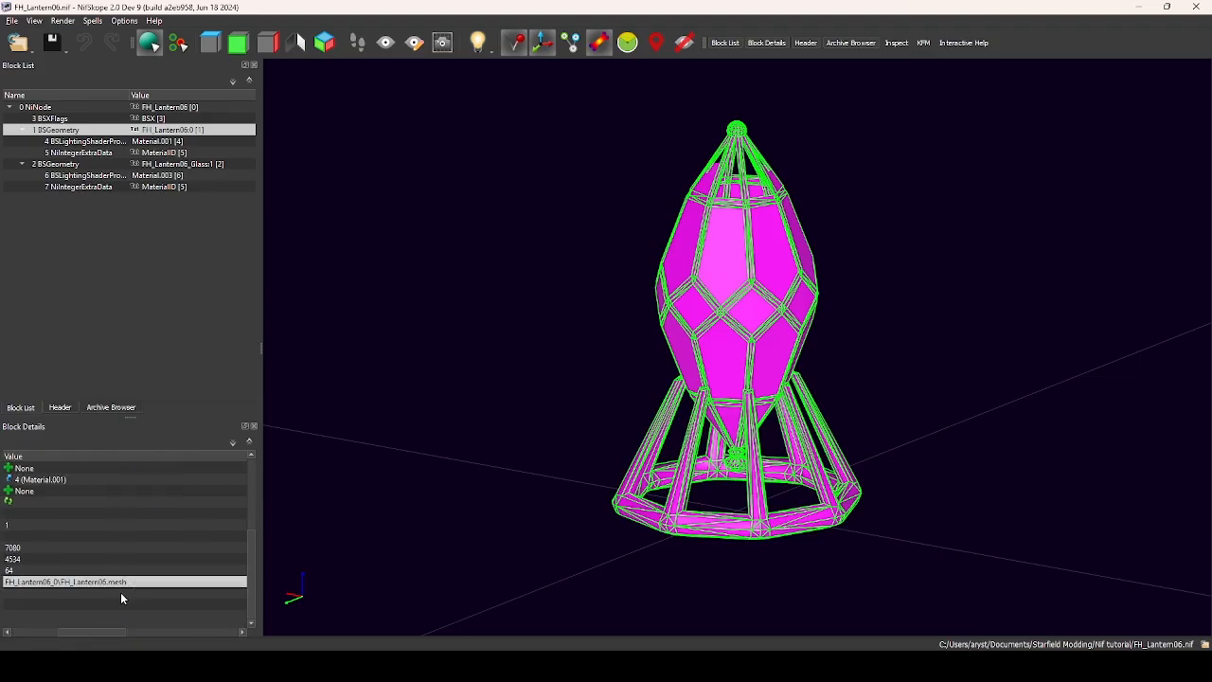
# Open the Mesh 0 path of the FH_Lantern06:0 block for editing and leave it without entering a new path.
pyautogui.moveTo(97, 634); pyautogui.dragTo(84, 619)
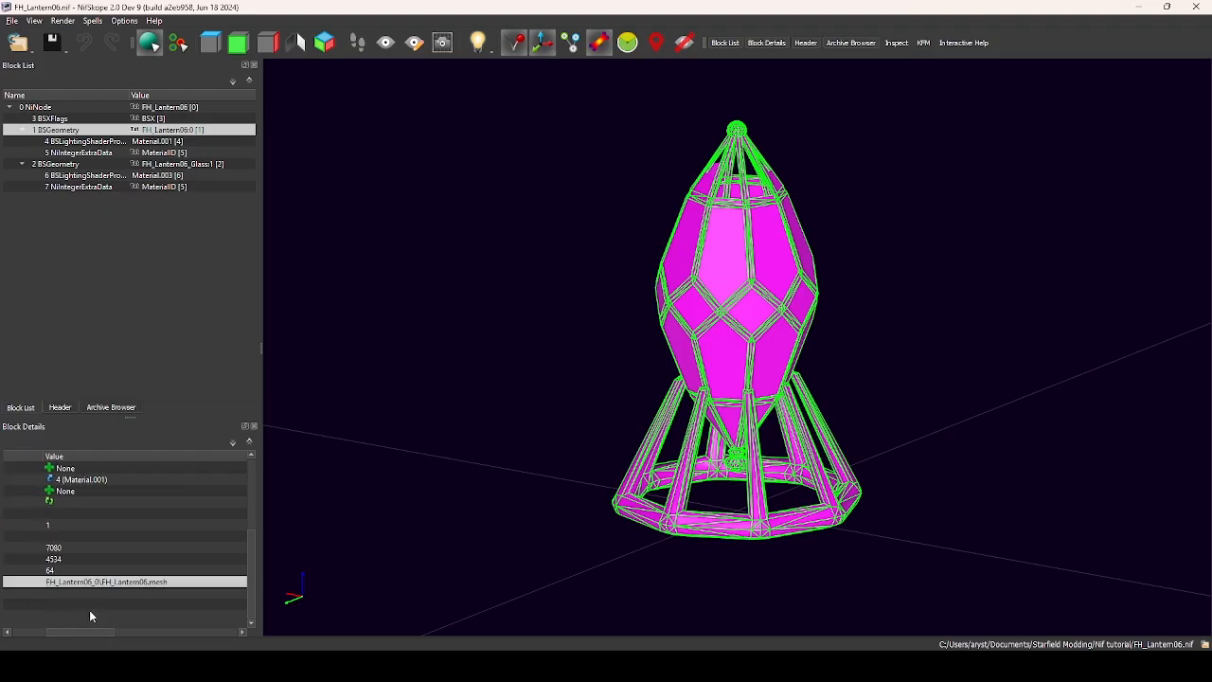
pyautogui.doubleClick(50, 583)
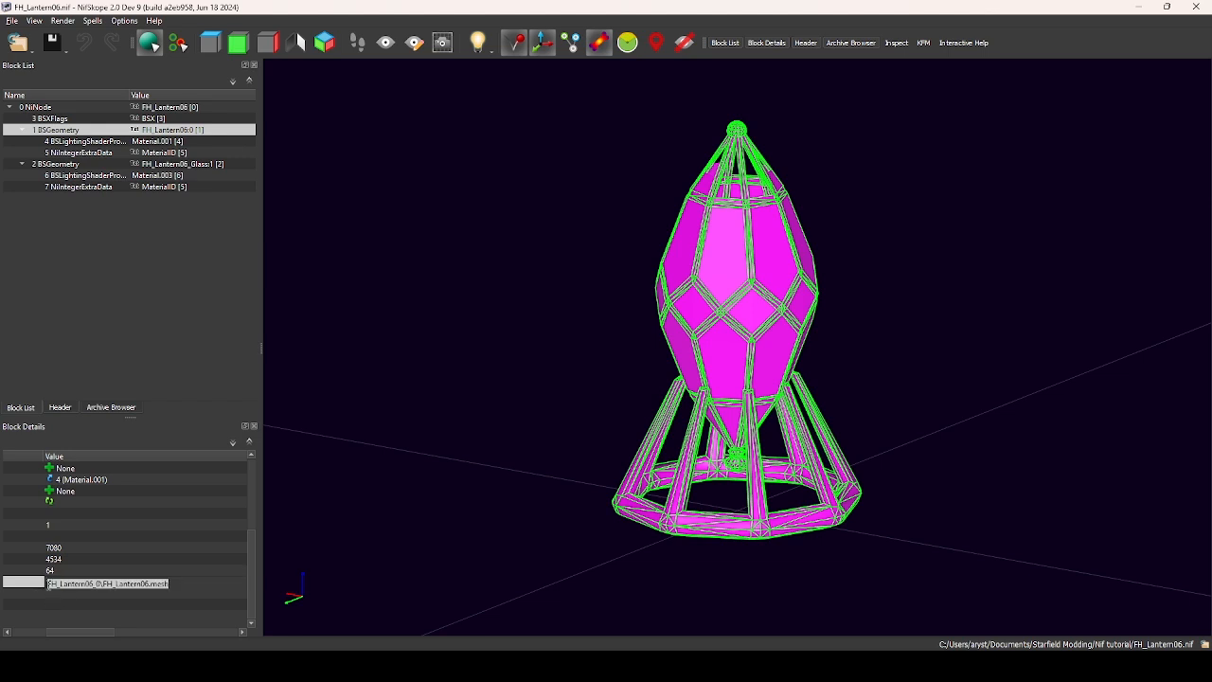
pyautogui.click(50, 585)
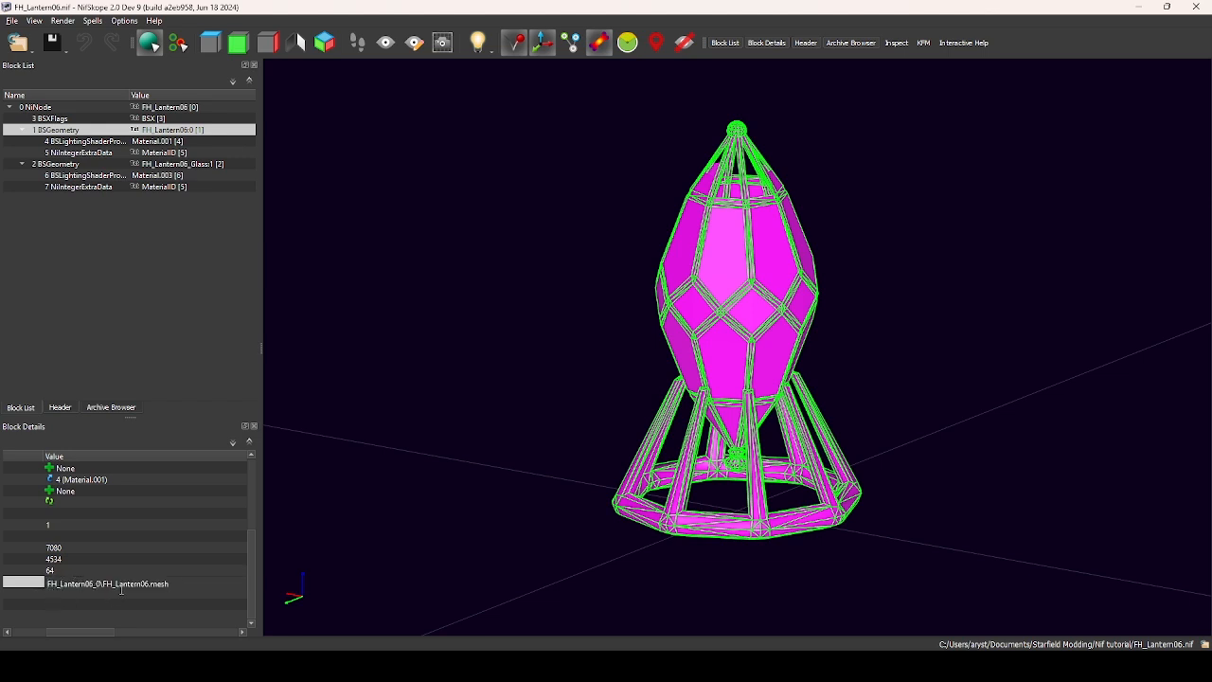
pyautogui.click(175, 571)
pyautogui.moveTo(95, 633); pyautogui.dragTo(41, 637)
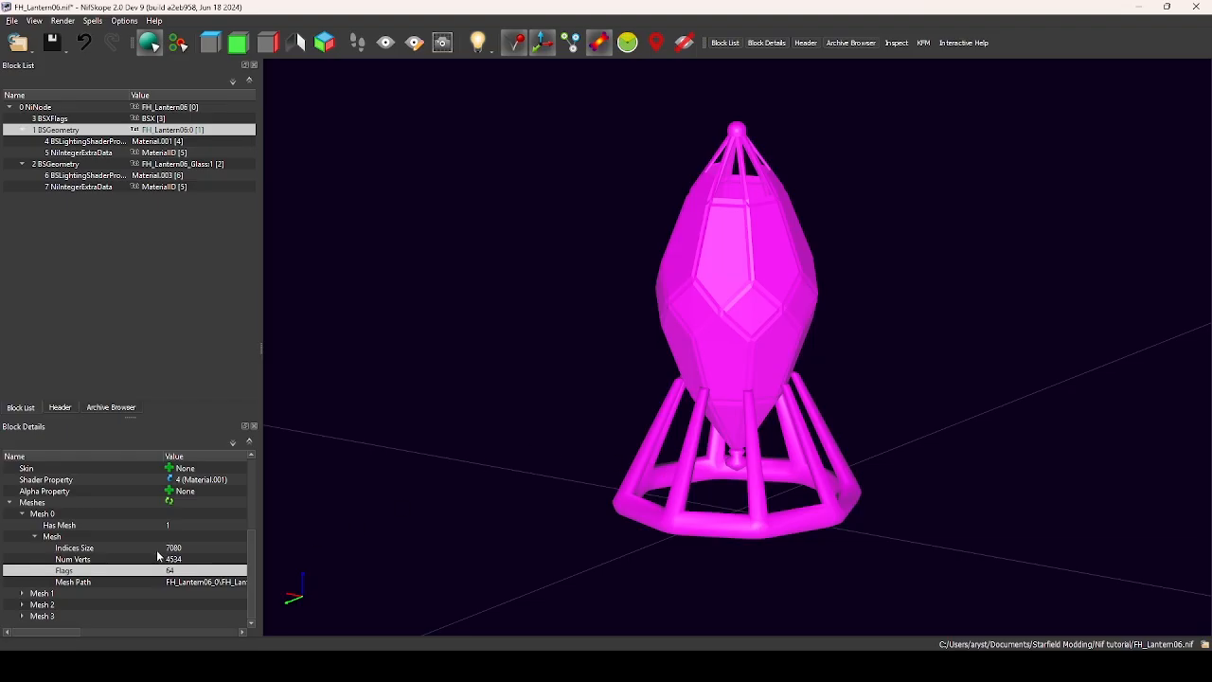
# Widen the block details area and display the FH_Lantern06:0 block's Bound Min Max box around the lantern to examine it.
pyautogui.moveTo(255, 572); pyautogui.dragTo(263, 466)
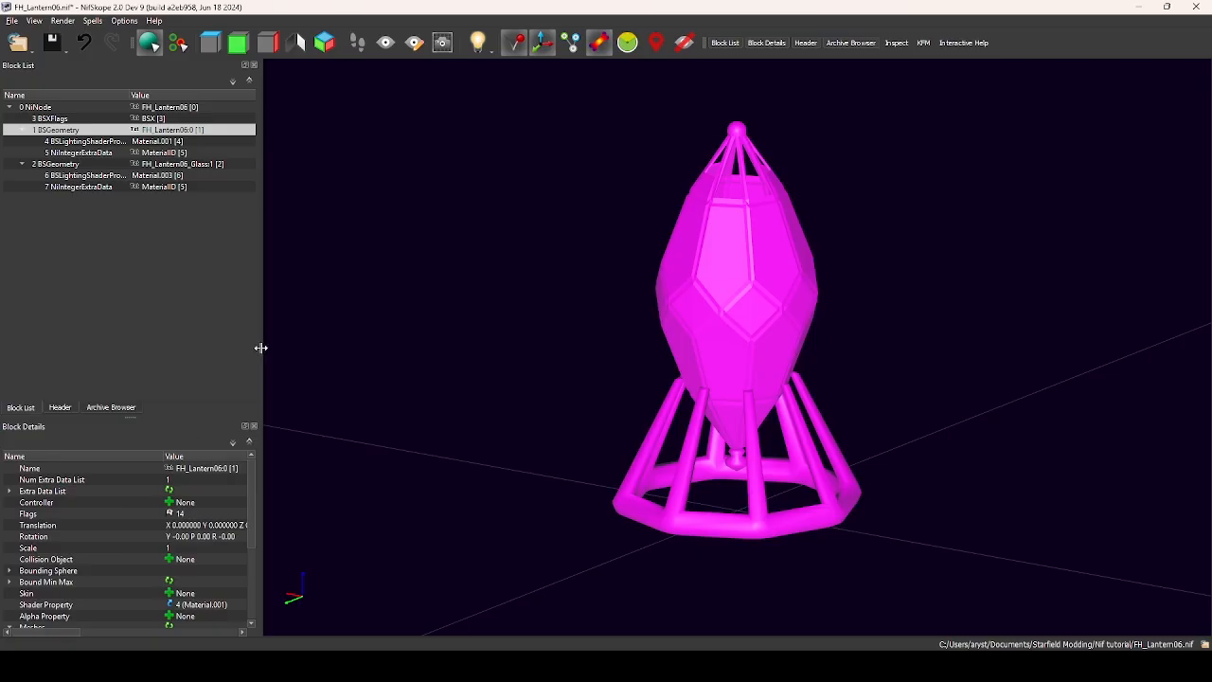
pyautogui.moveTo(260, 348); pyautogui.dragTo(320, 347)
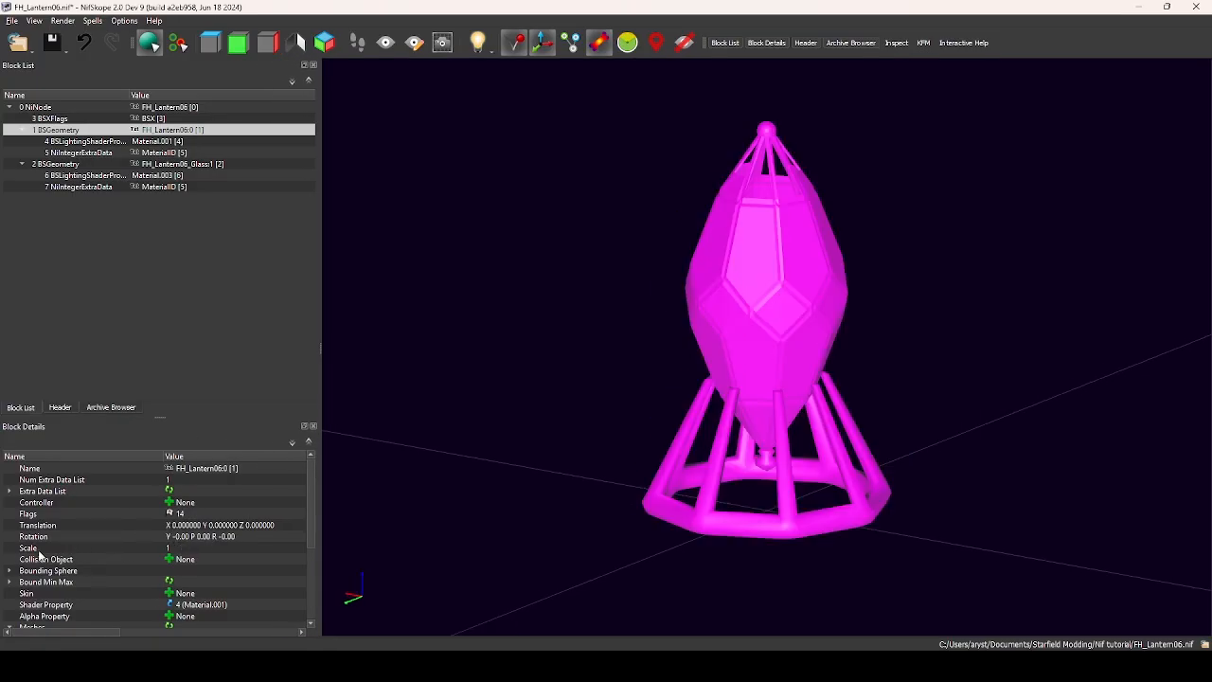
pyautogui.scroll(-1, 135, 540)
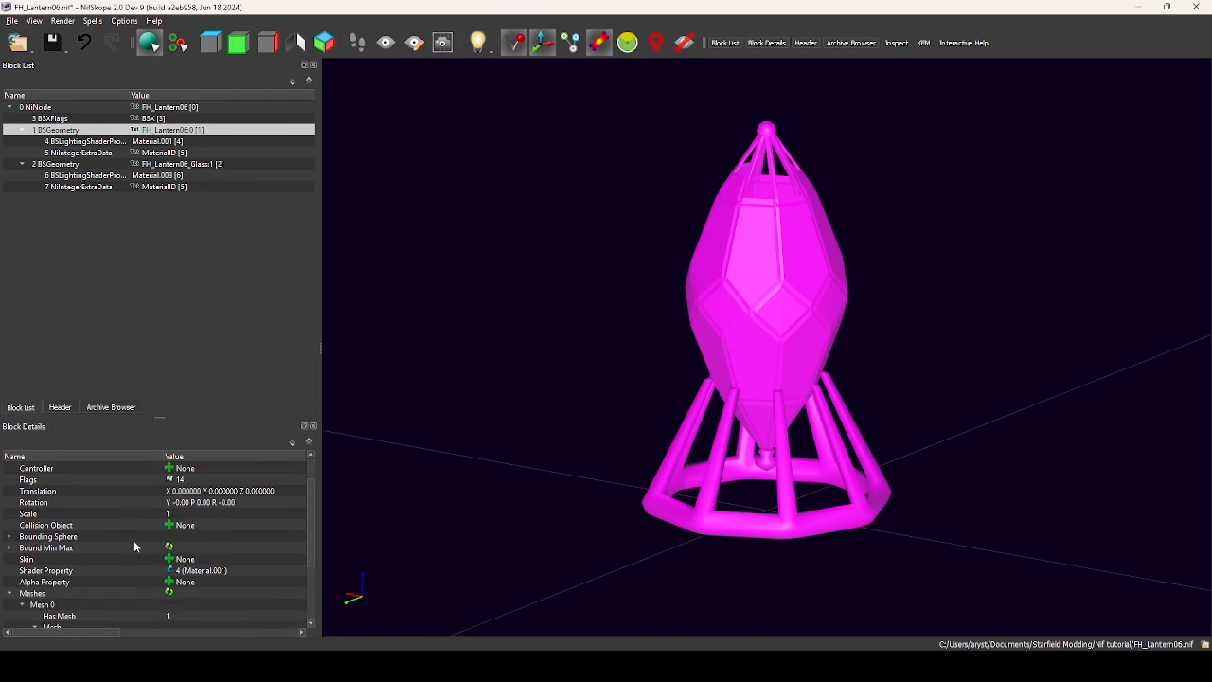
pyautogui.click(66, 551)
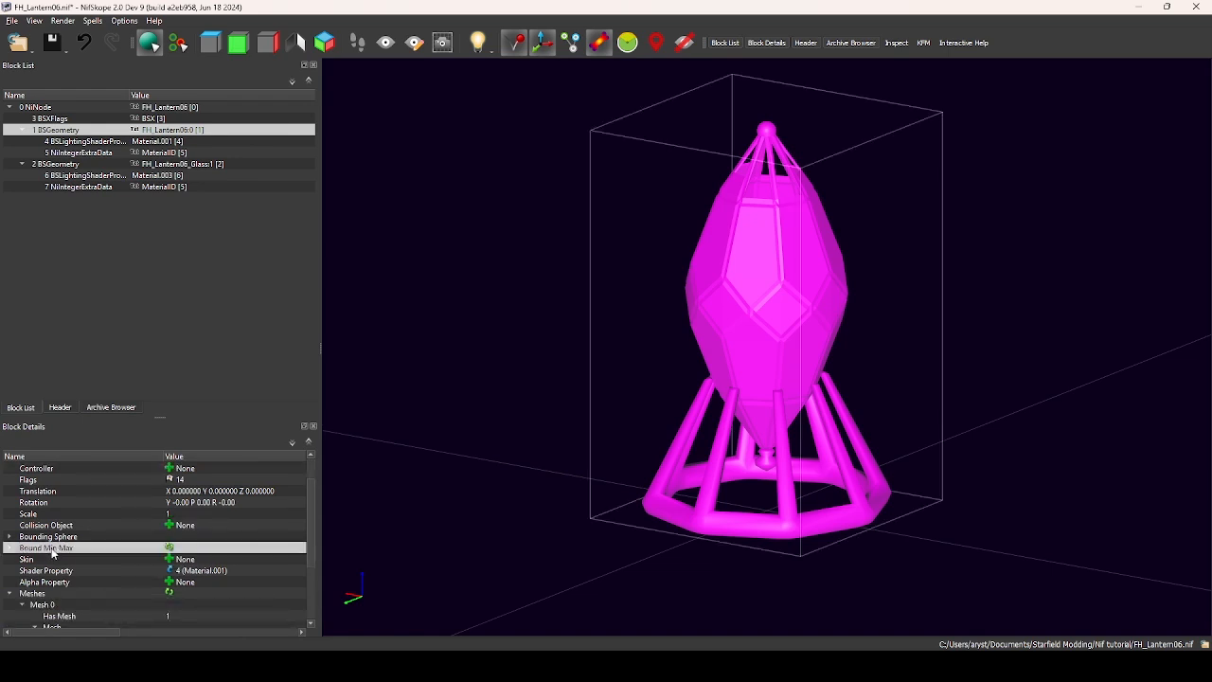
pyautogui.scroll(-2, 634, 398)
pyautogui.moveTo(629, 417); pyautogui.dragTo(546, 456)
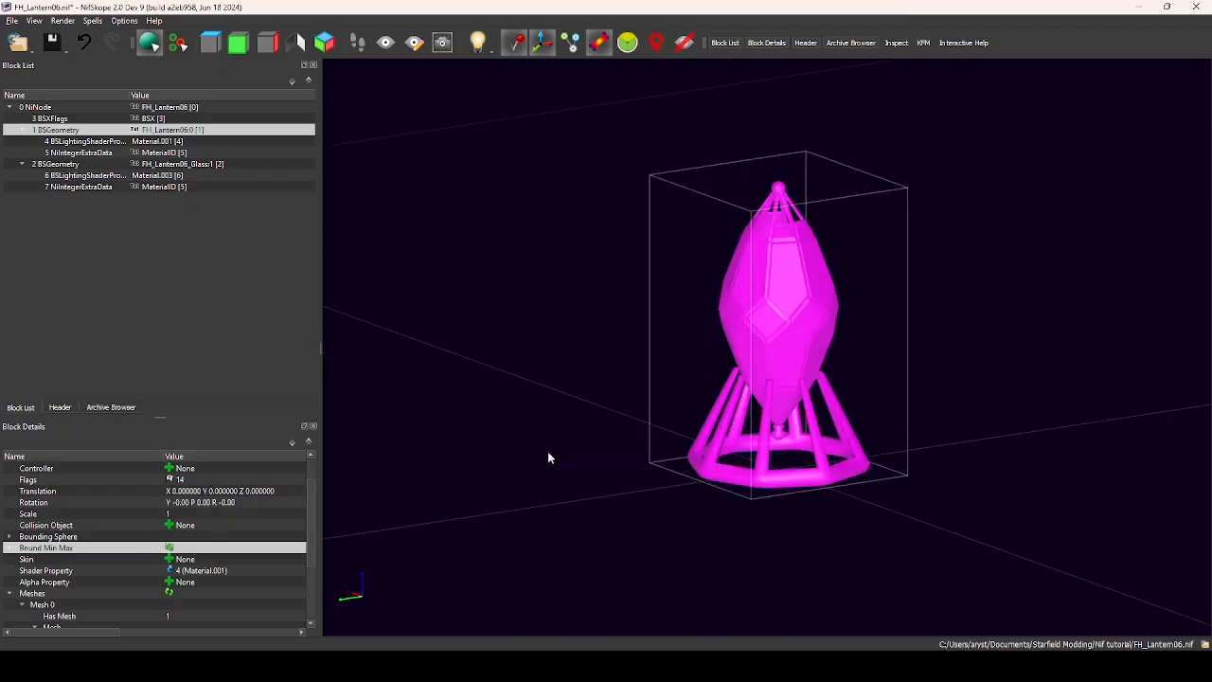
# Select the lantern's glass geometry and look up its Update Bounds mesh operation without applying it.
pyautogui.click(767, 345)
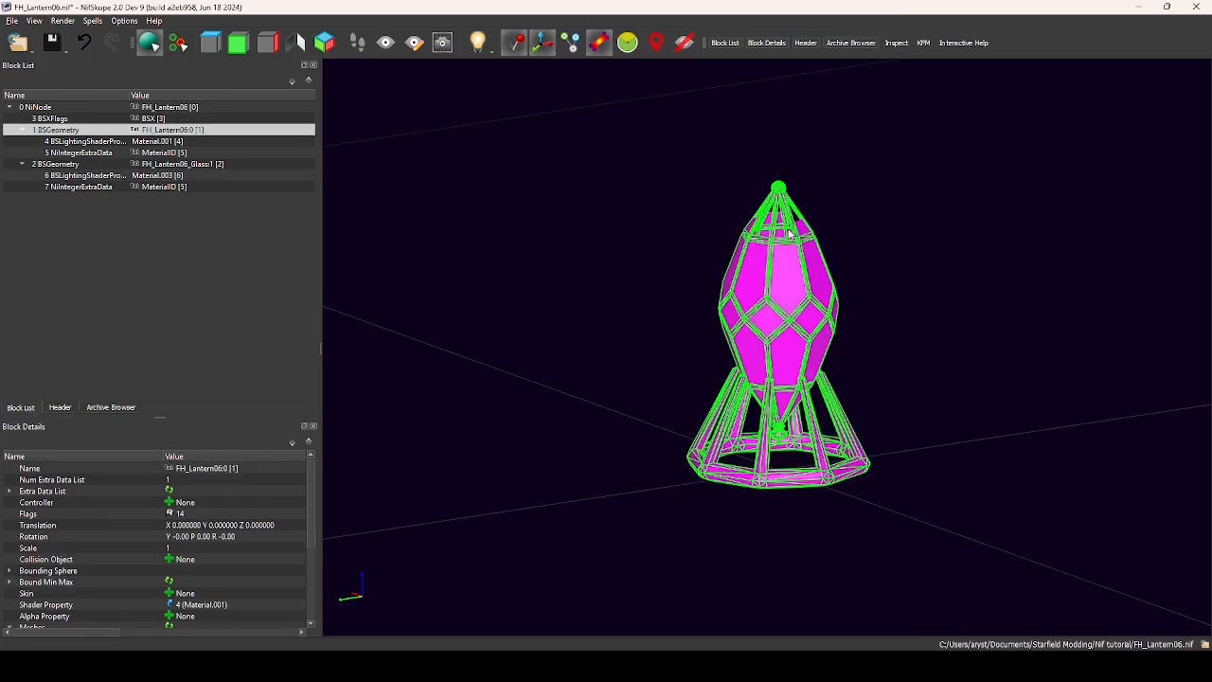
pyautogui.rightClick(765, 355)
pyautogui.moveTo(839, 387)
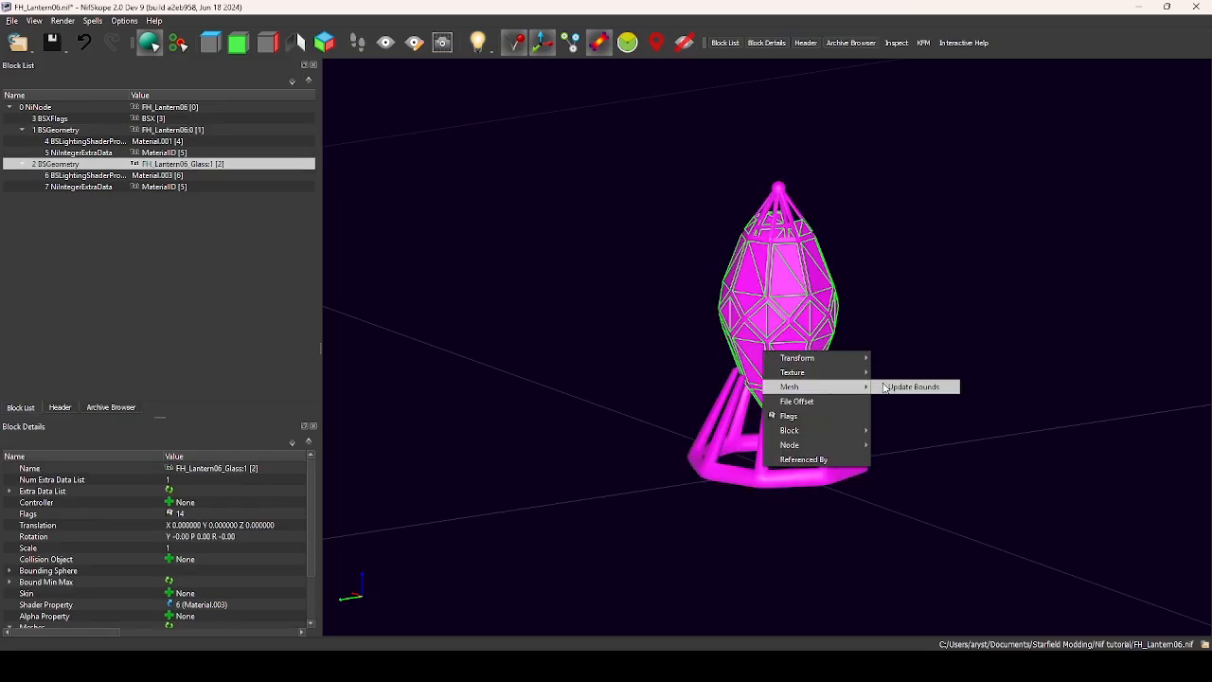
pyautogui.click(952, 317)
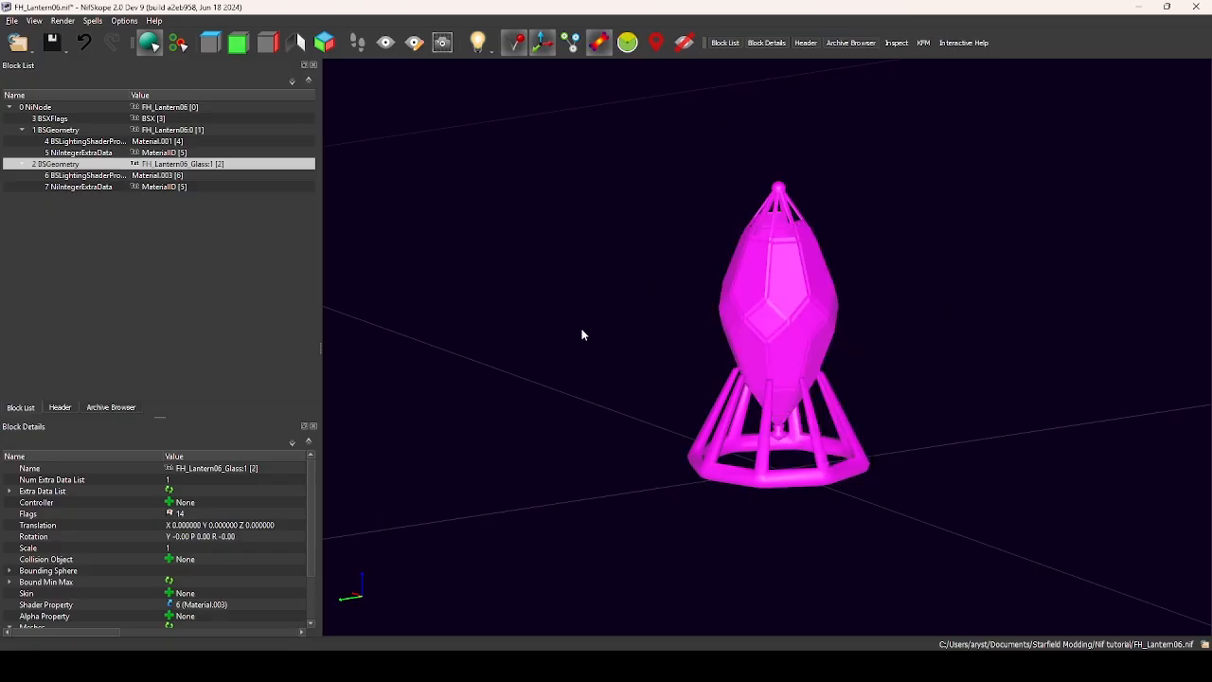
# Expand Bound Min Max of the FH_Lantern06_Glass:1 block, examine its six values and collapse it again.
pyautogui.click(11, 582)
pyautogui.scroll(-4, 99, 512)
pyautogui.scroll(1, 152, 523)
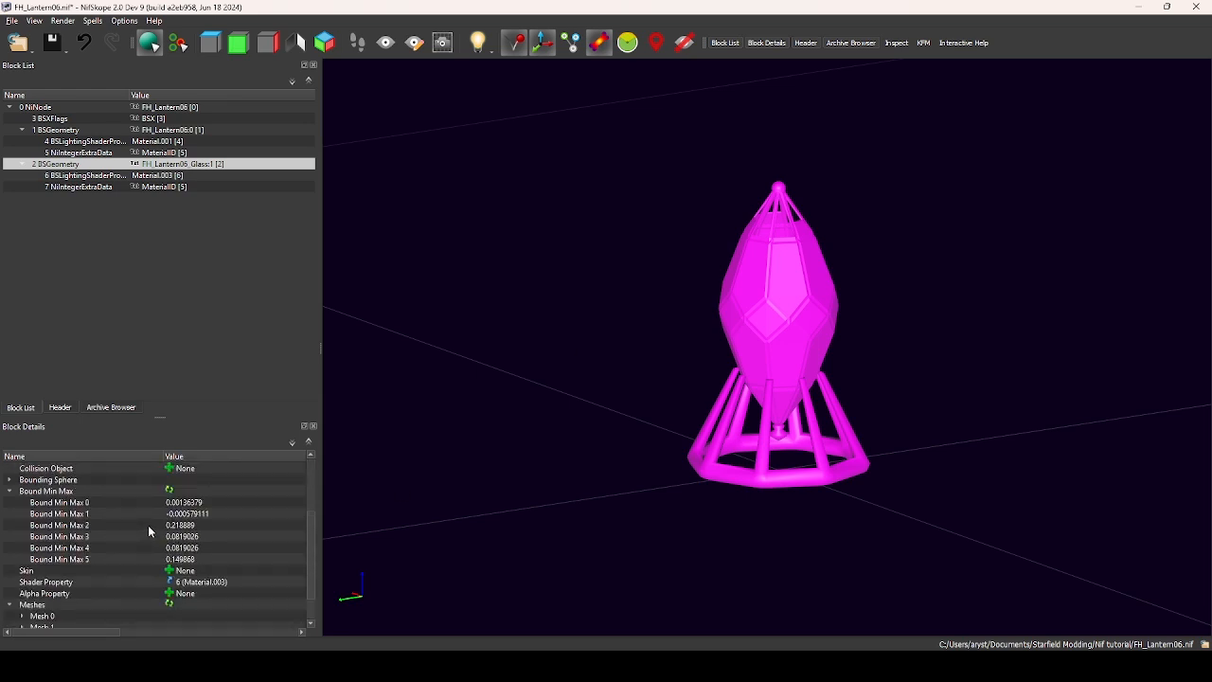
pyautogui.scroll(1, 121, 524)
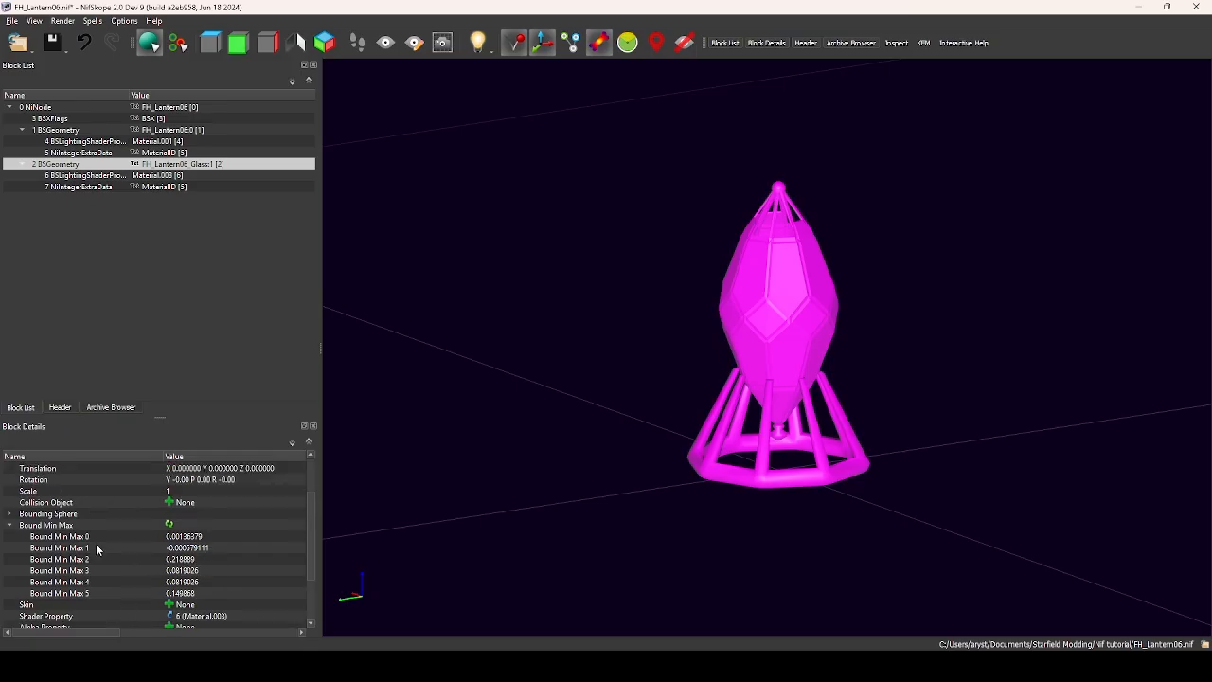
pyautogui.click(9, 524)
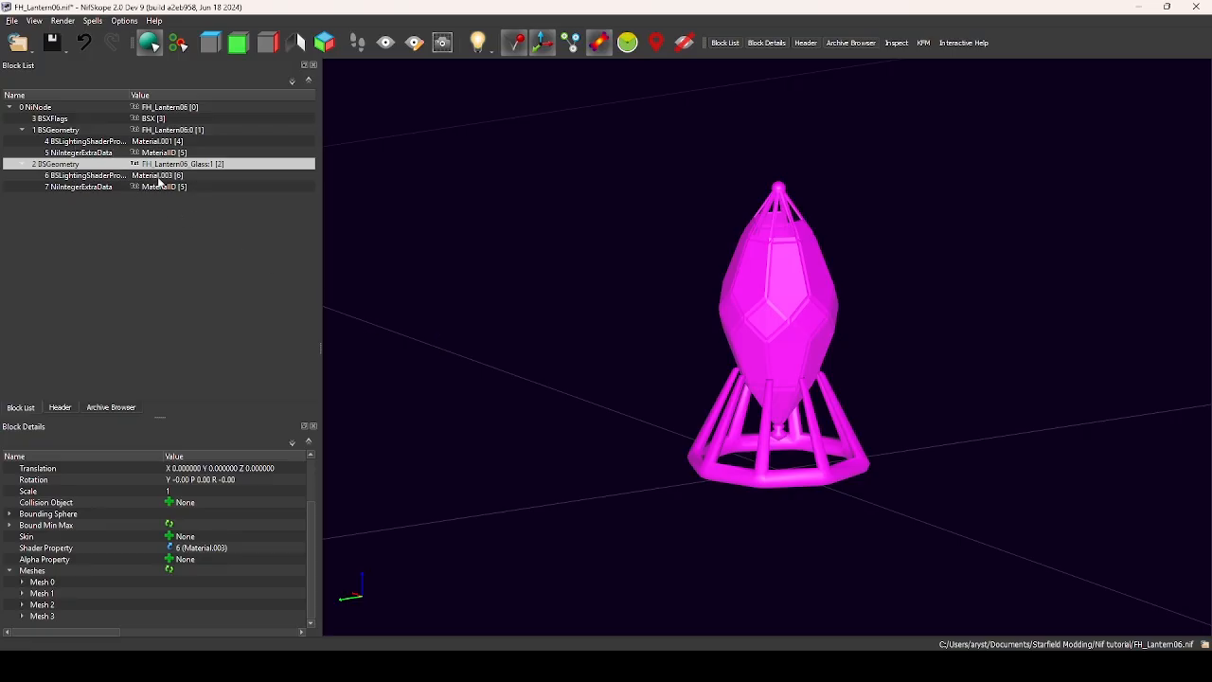
# Open the material browser for the Name string of the glass geometry's BSLightingShaderProperty block.
pyautogui.click(170, 177)
pyautogui.scroll(1, 133, 513)
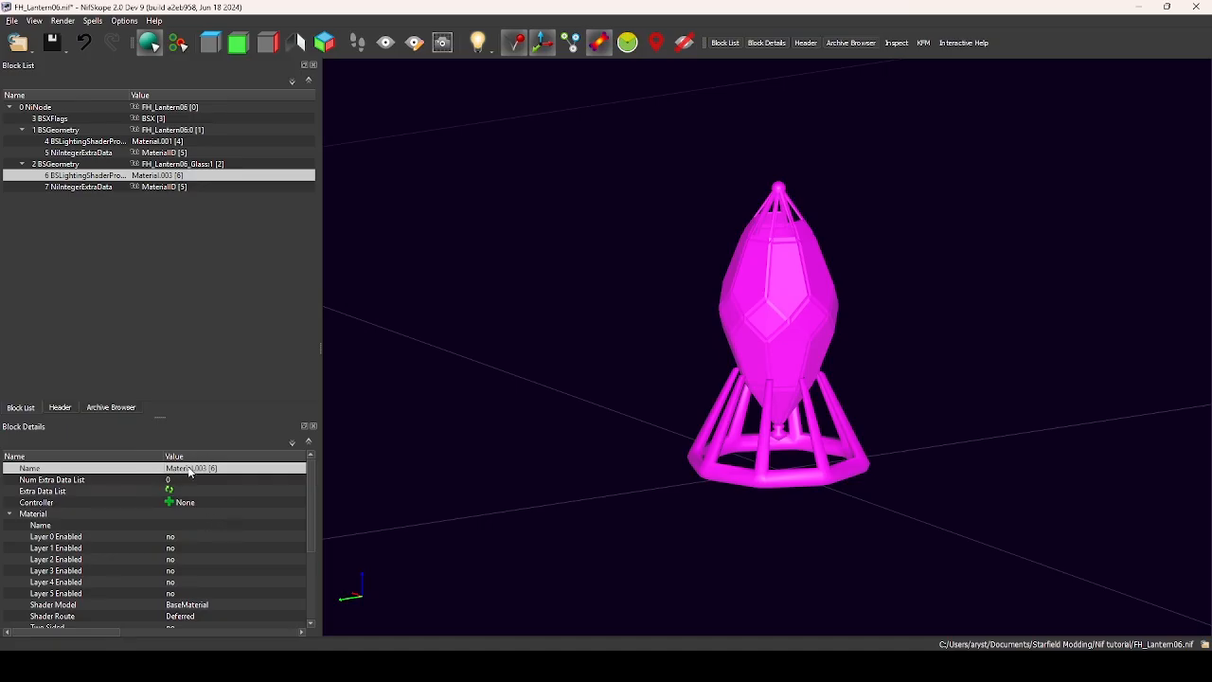
pyautogui.rightClick(190, 461)
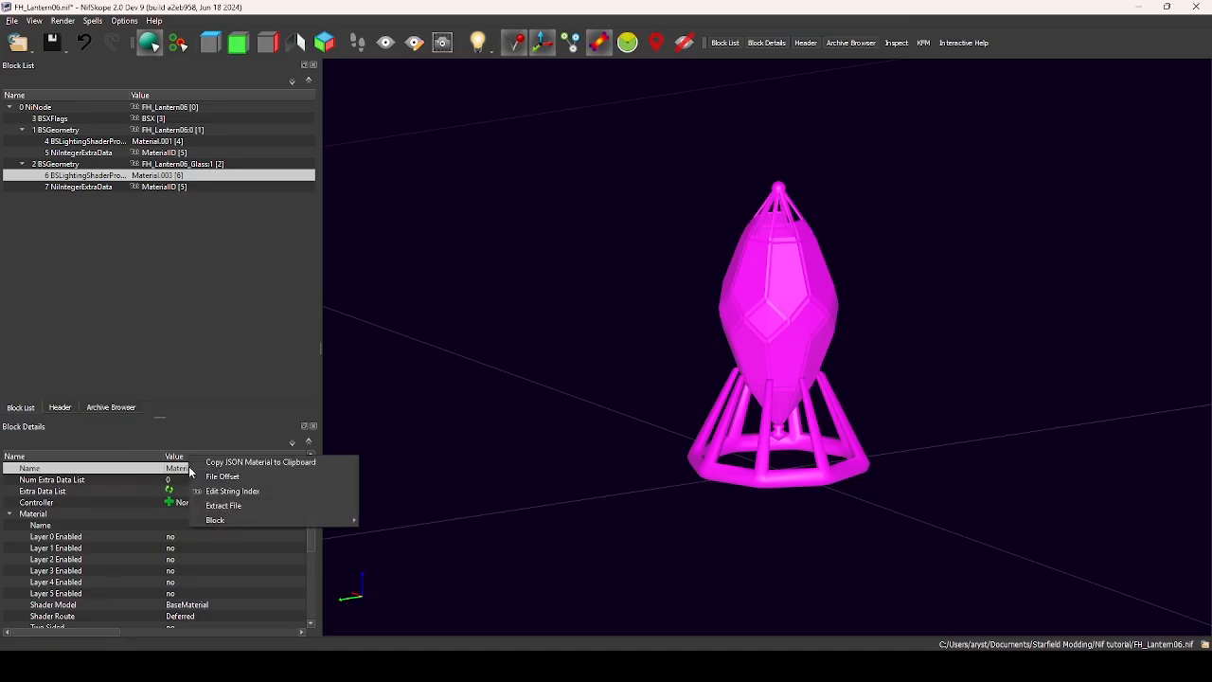
pyautogui.click(251, 492)
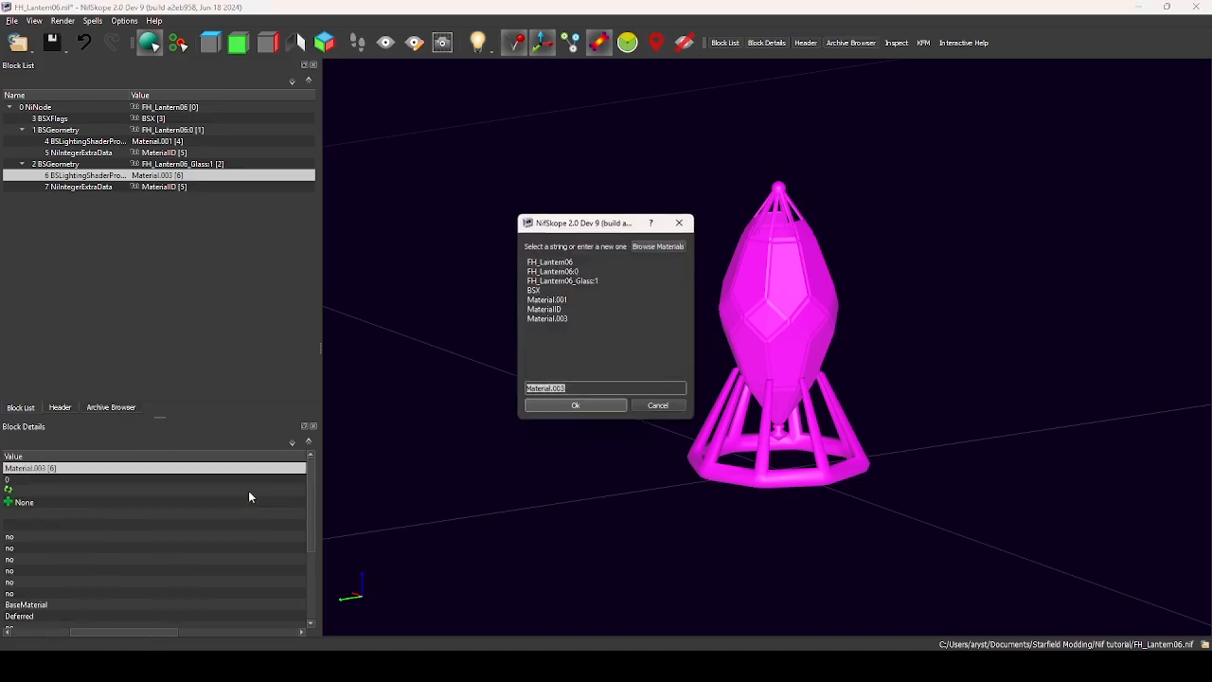
pyautogui.click(641, 248)
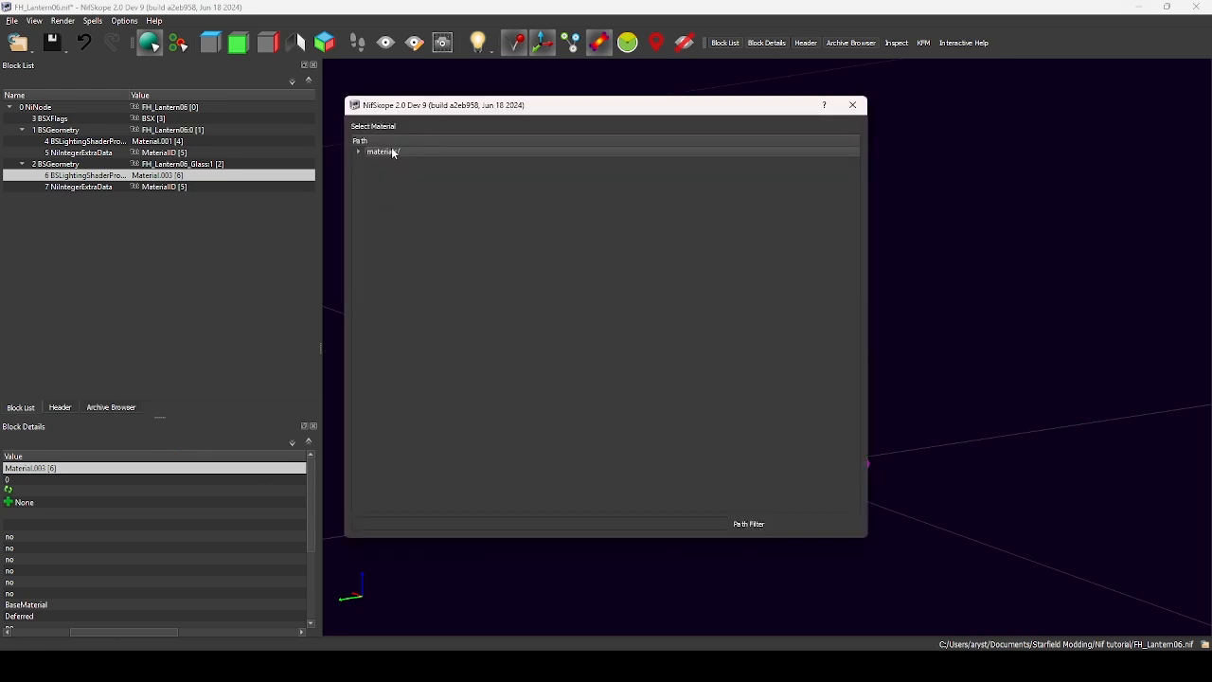
# Expand the materials/setdressing folder in the material browser and find the ashlanderitems subfolder.
pyautogui.doubleClick(393, 153)
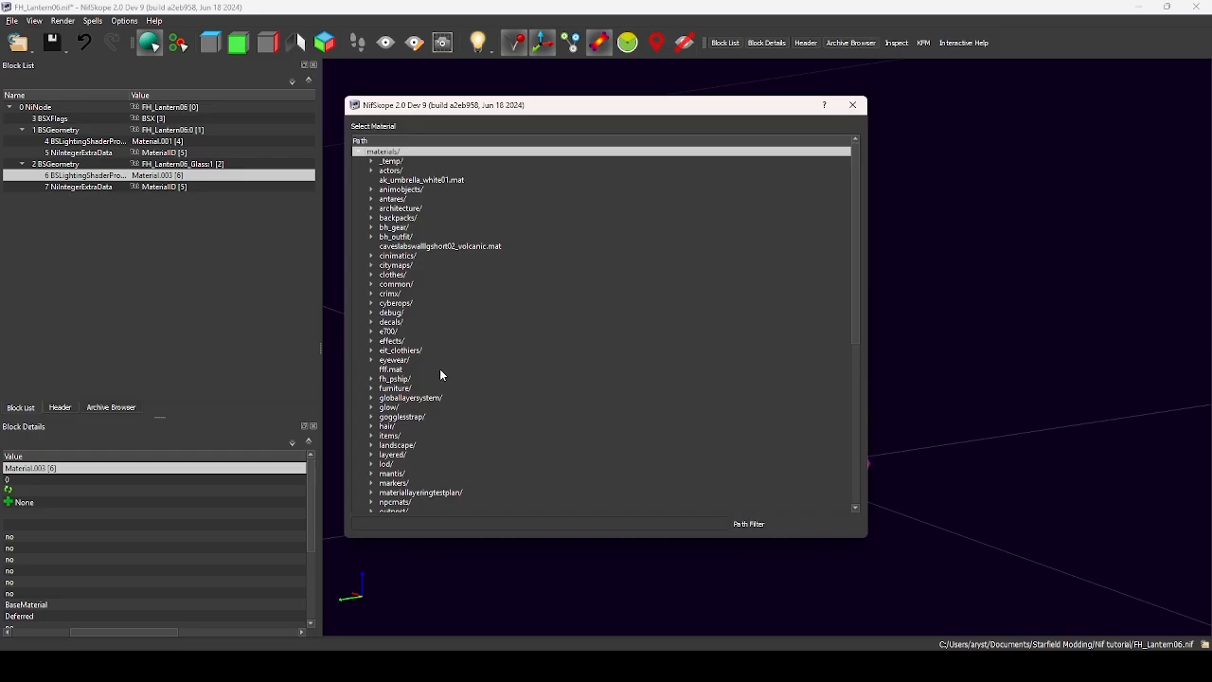
pyautogui.scroll(-10, 453, 409)
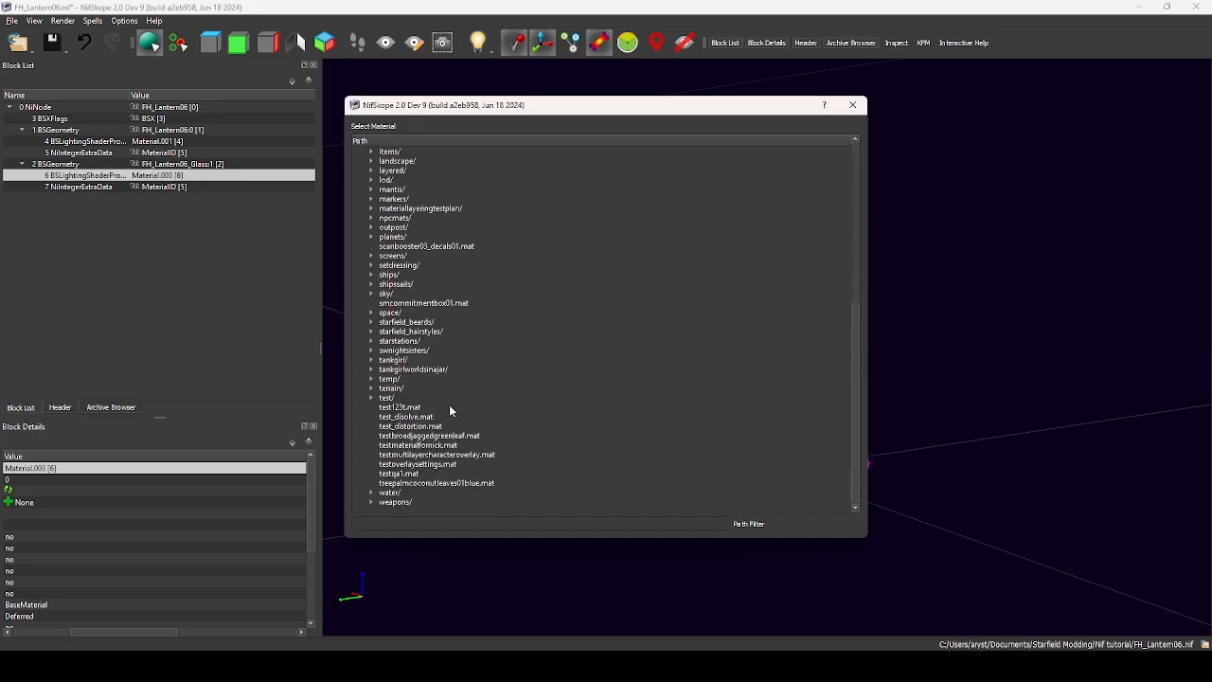
pyautogui.doubleClick(405, 268)
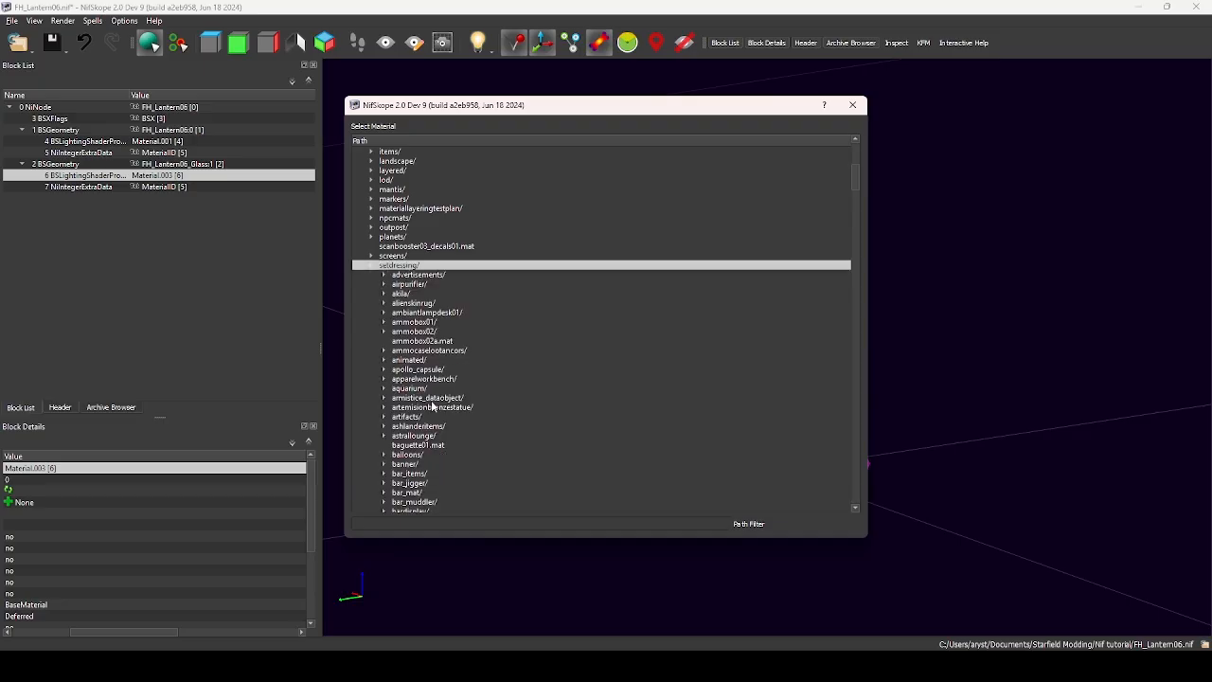
pyautogui.scroll(-10, 432, 407)
pyautogui.scroll(-15, 431, 407)
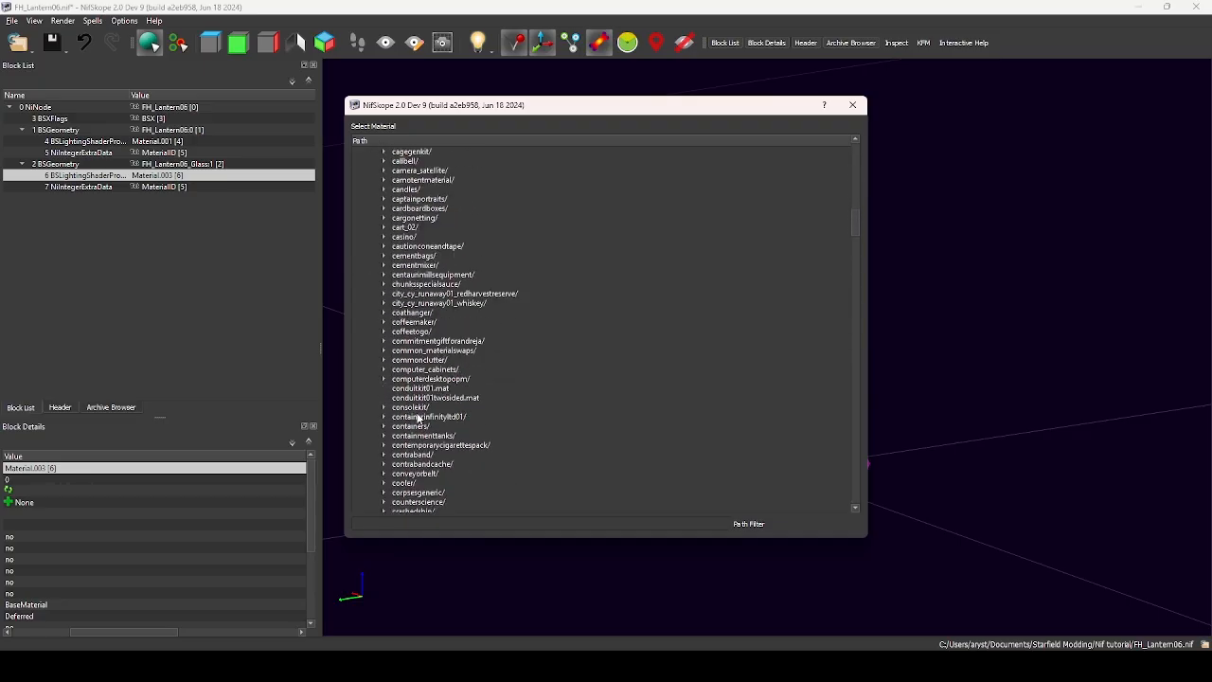
pyautogui.scroll(12, 418, 417)
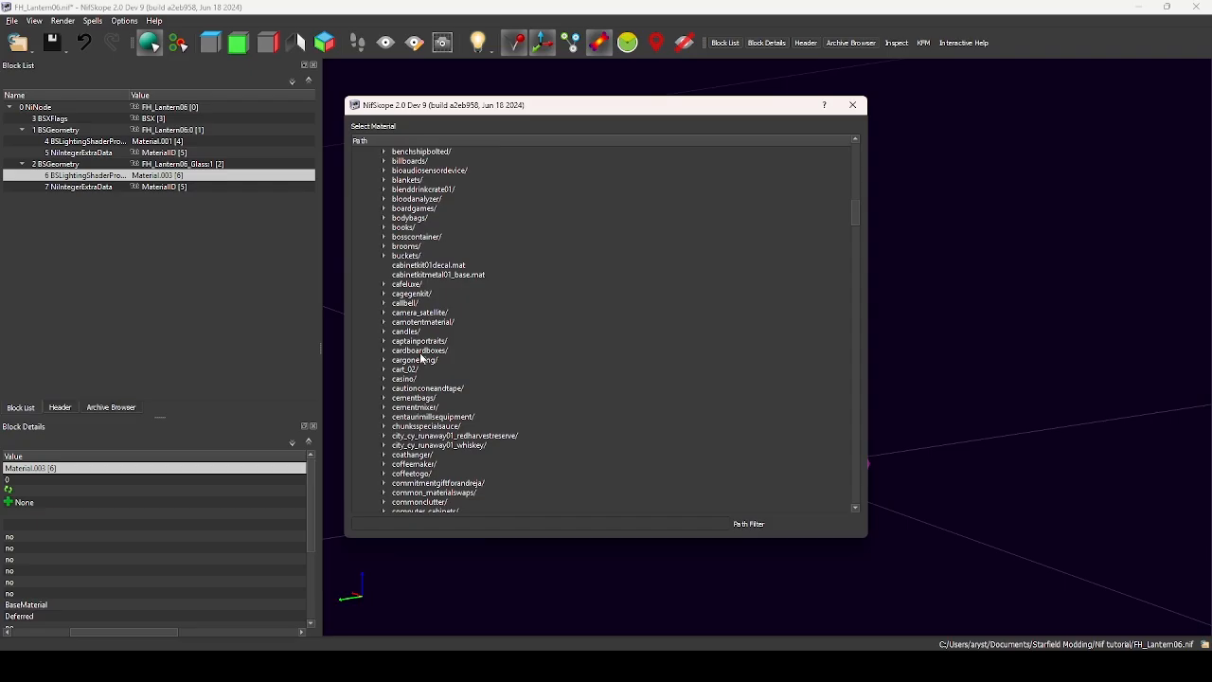
pyautogui.scroll(7, 423, 359)
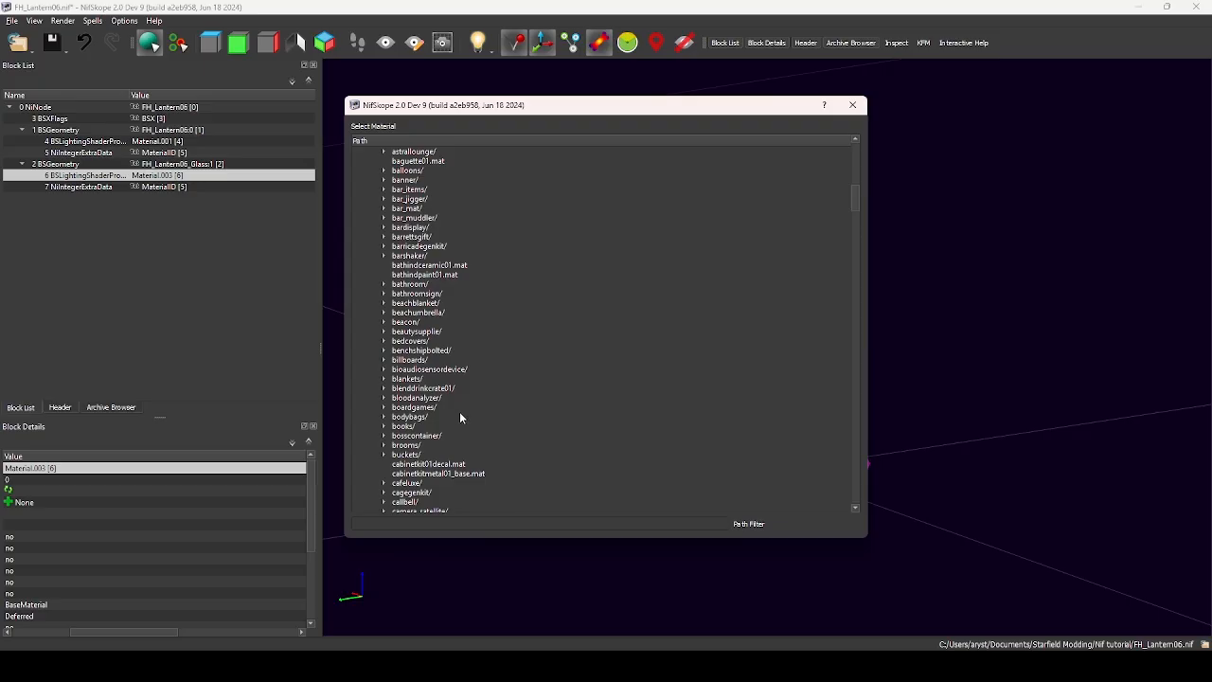
pyautogui.scroll(7, 459, 417)
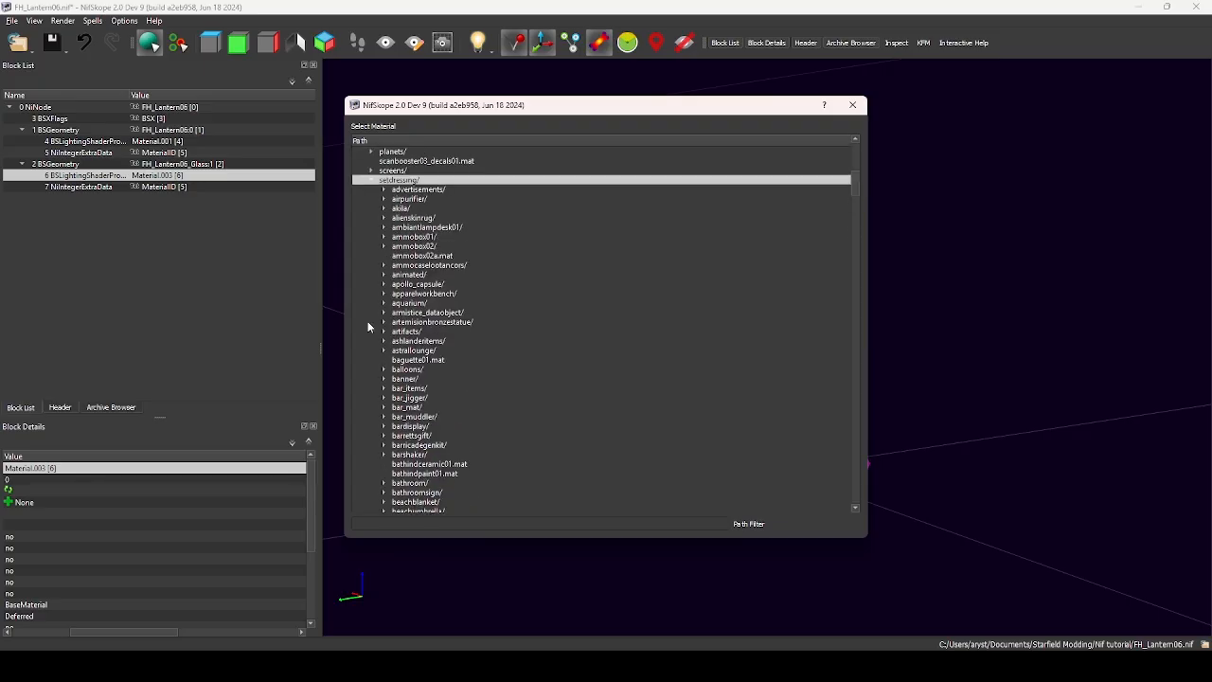
# Assign fh_lantern06glass.mat from ashlanderitems/lanterns to the glass shader property.
pyautogui.click(383, 341)
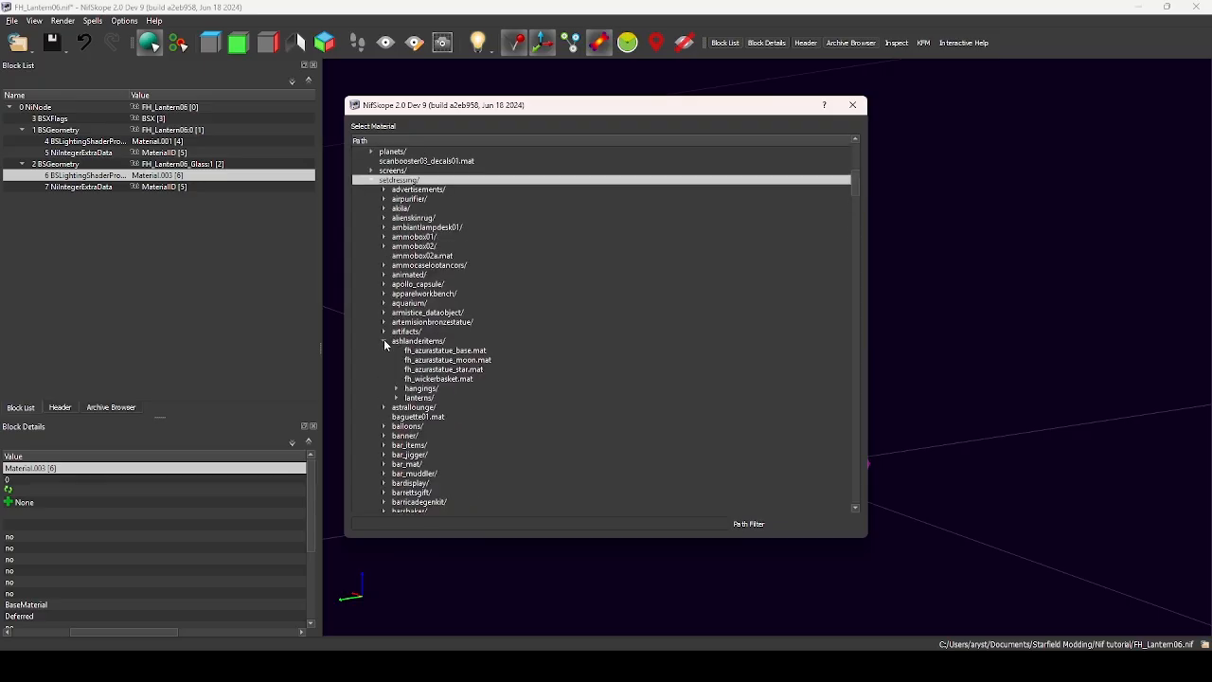
pyautogui.click(396, 398)
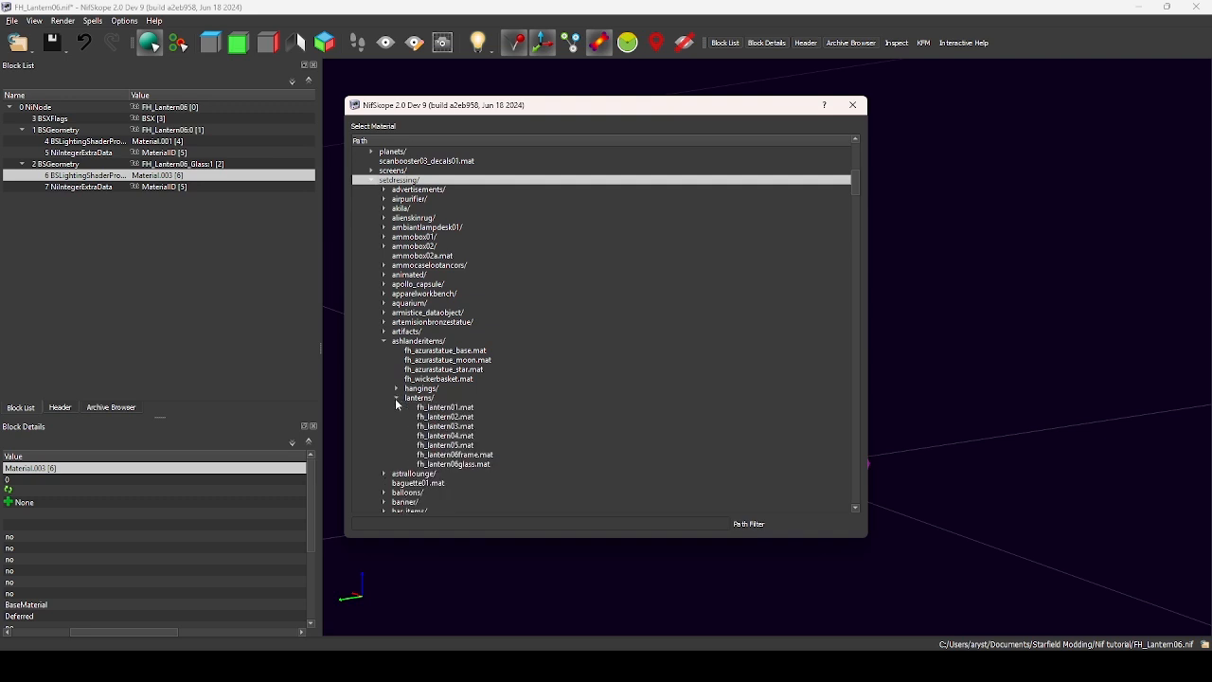
pyautogui.doubleClick(455, 464)
pyautogui.click(603, 406)
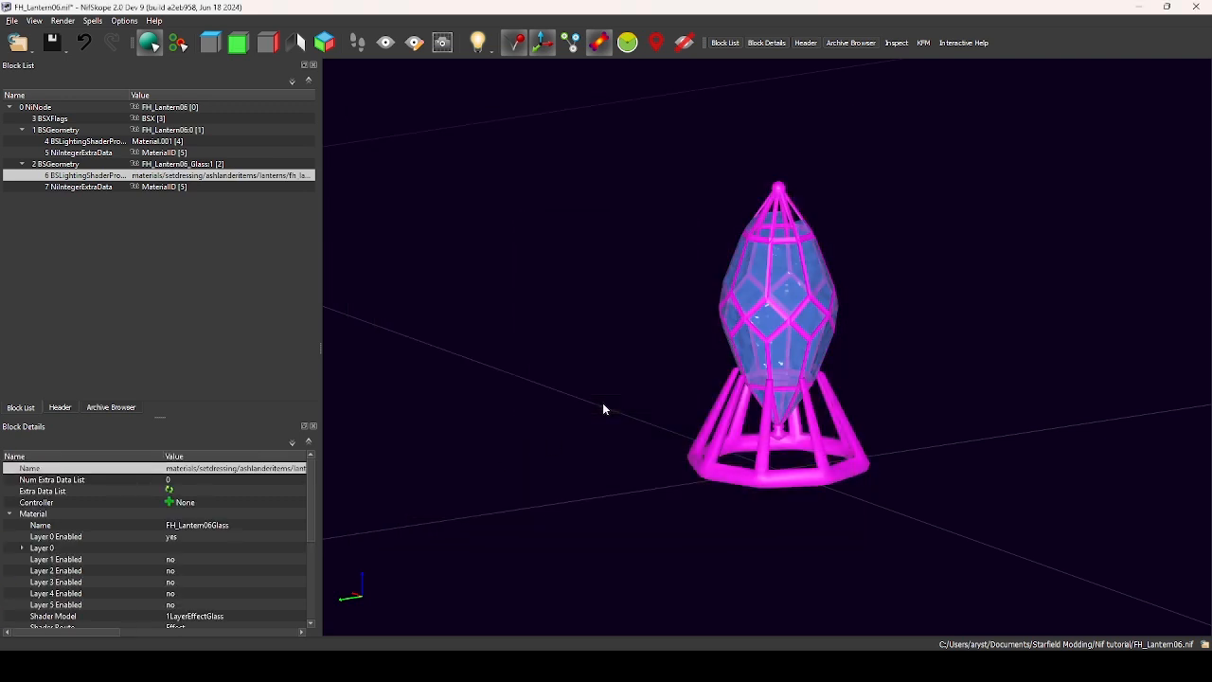
# Open the material browser for the Name string of the BSLightingShaderProperty block under the FH_Lantern06:0 geometry.
pyautogui.click(154, 141)
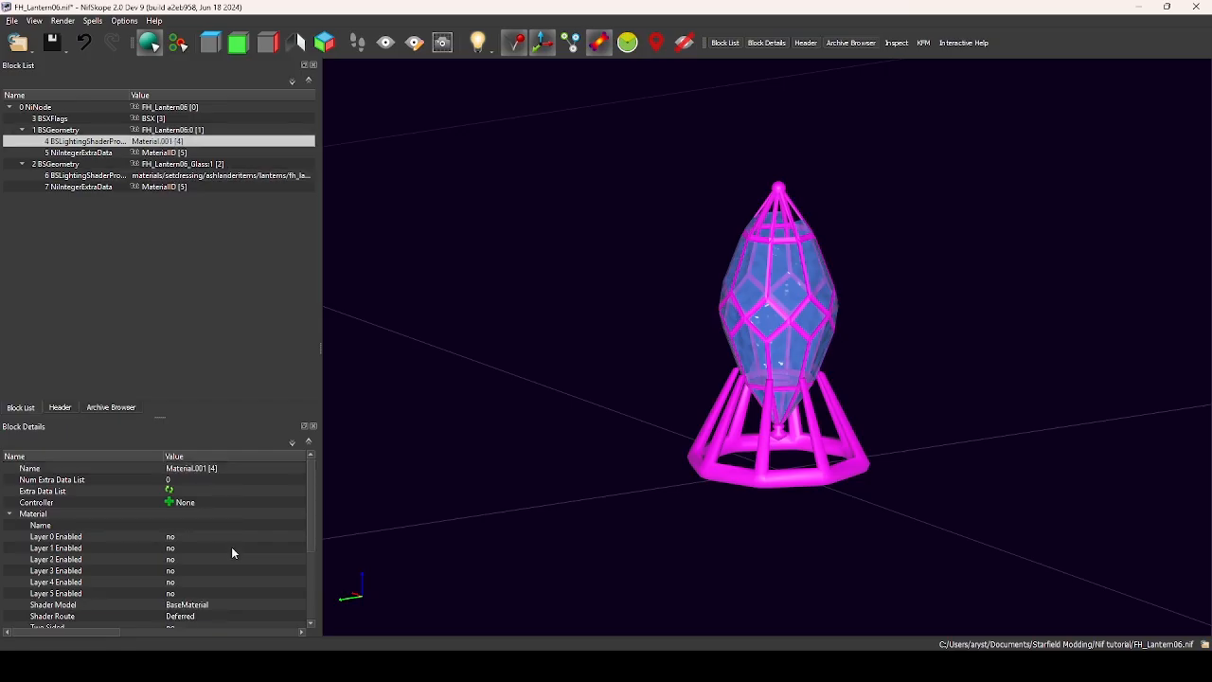
pyautogui.rightClick(186, 476)
pyautogui.click(222, 496)
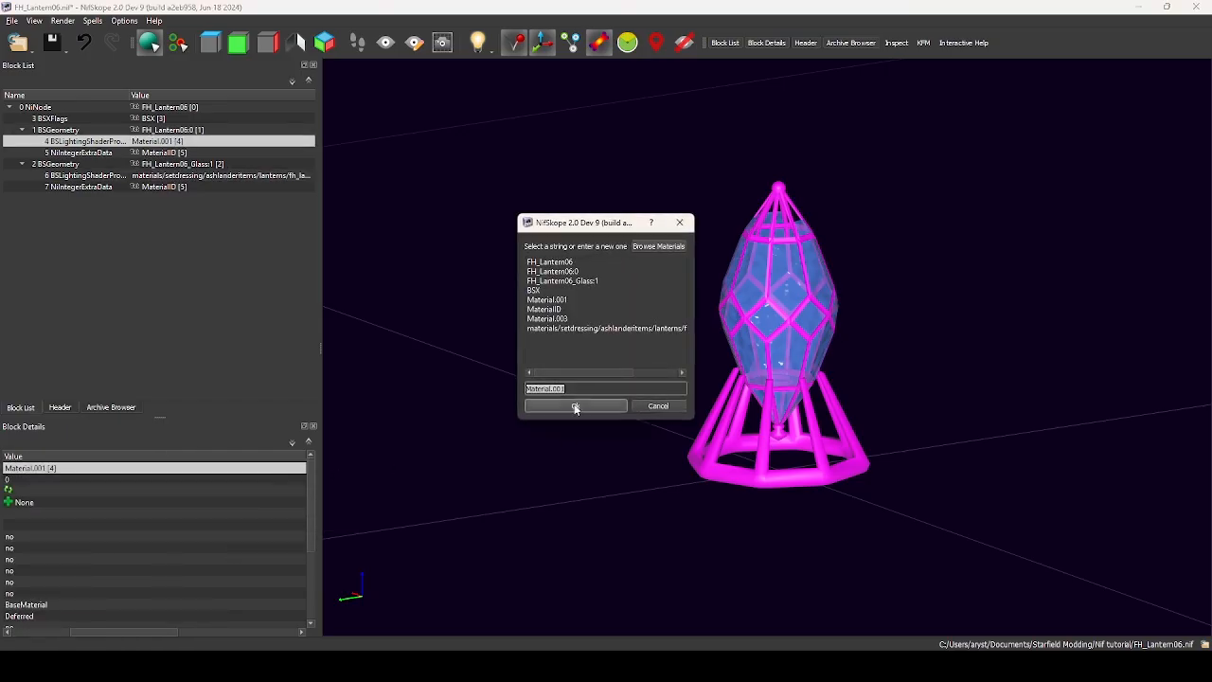
pyautogui.click(656, 247)
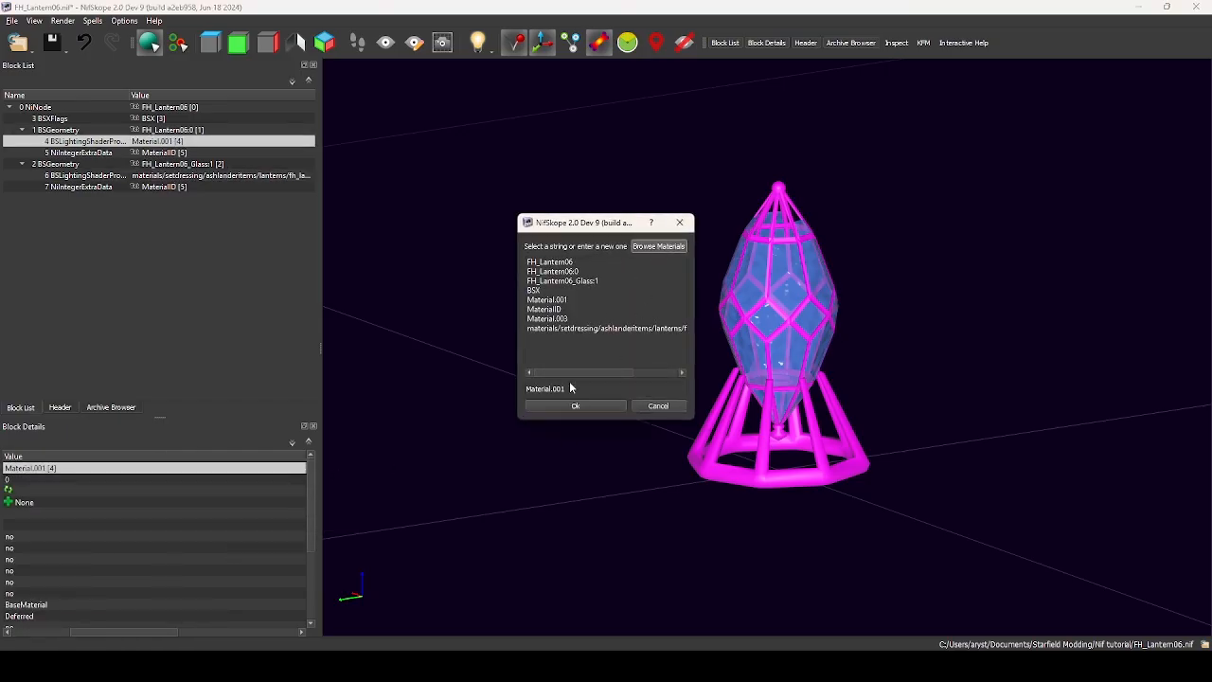
# Expand the material tree down to the materials/setdressing/ashlanderitems/lanterns folder.
pyautogui.doubleClick(386, 149)
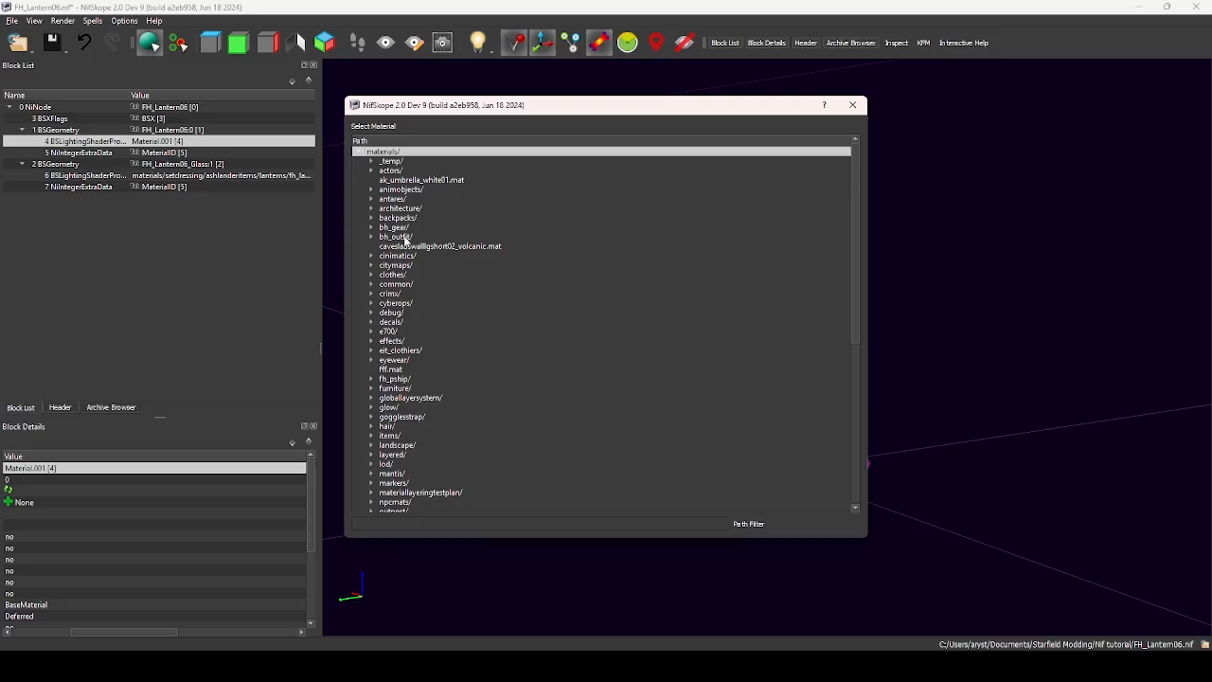
pyautogui.doubleClick(400, 281)
pyautogui.doubleClick(400, 281)
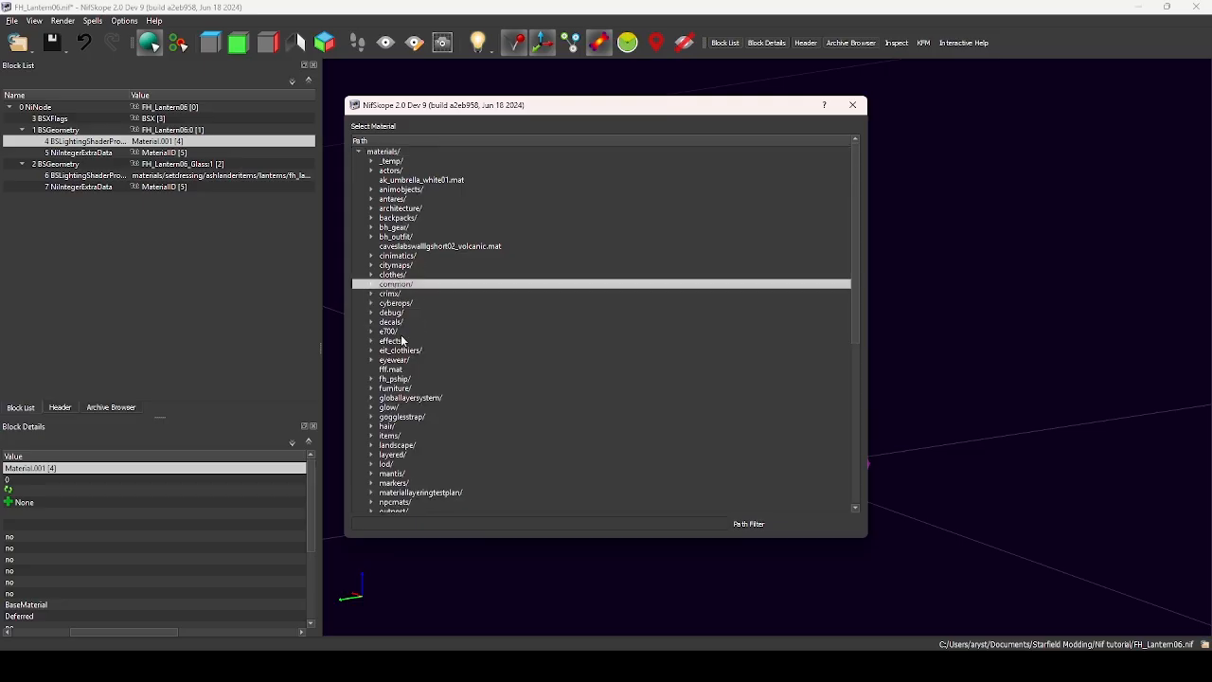
pyautogui.scroll(-4, 414, 469)
pyautogui.scroll(-3, 414, 455)
pyautogui.doubleClick(413, 353)
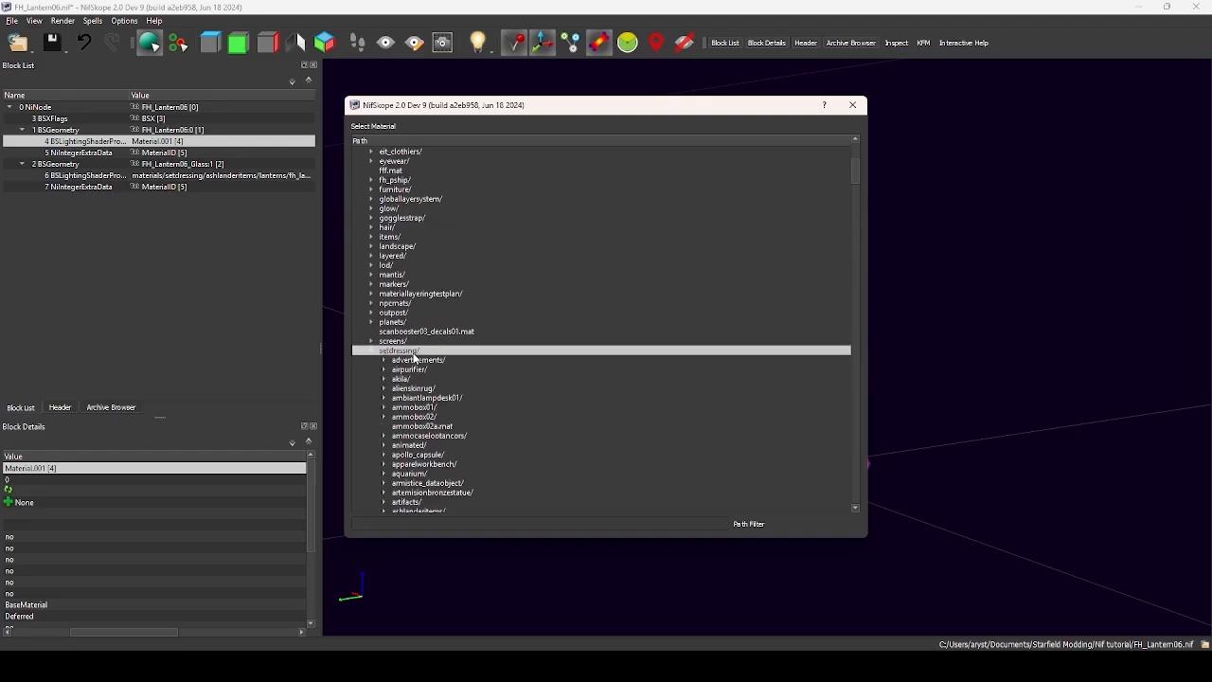
pyautogui.scroll(-11, 442, 431)
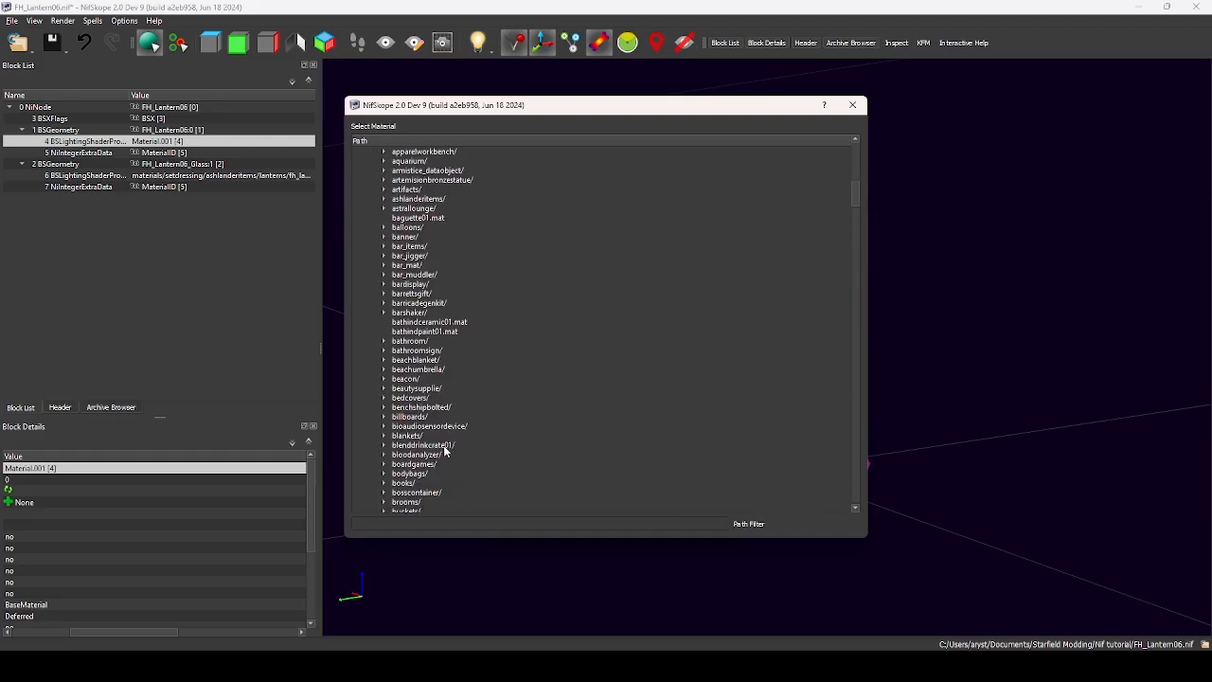
pyautogui.scroll(3, 445, 452)
pyautogui.doubleClick(427, 285)
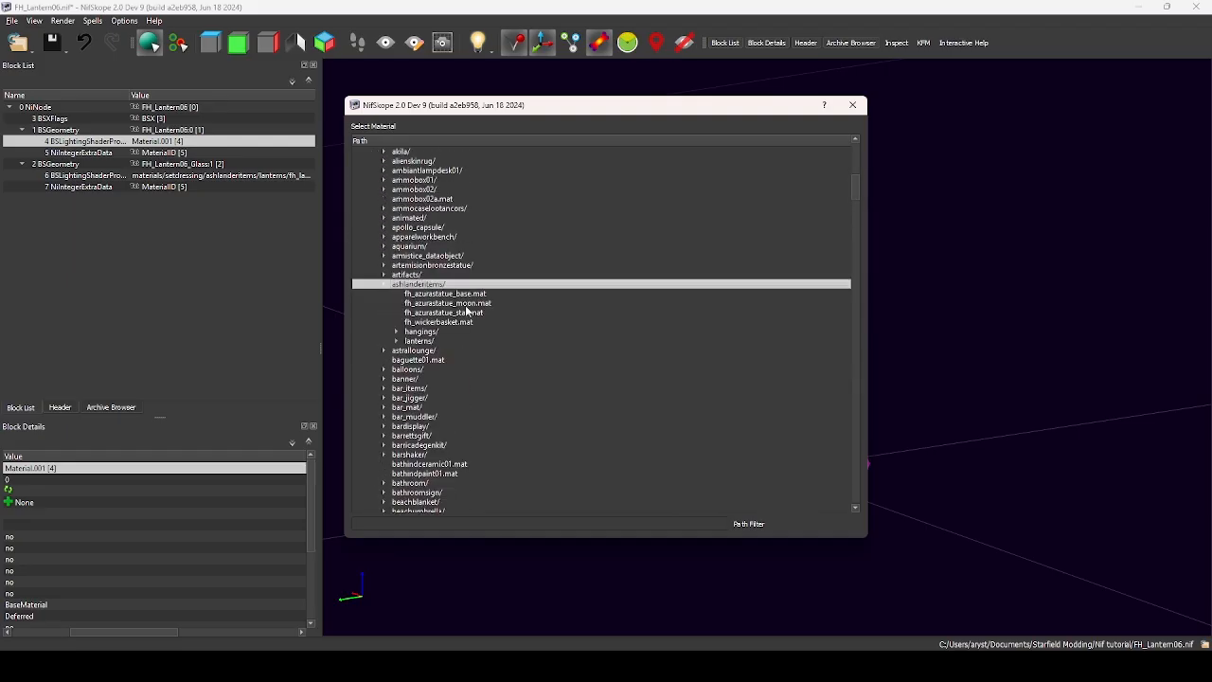
pyautogui.doubleClick(408, 342)
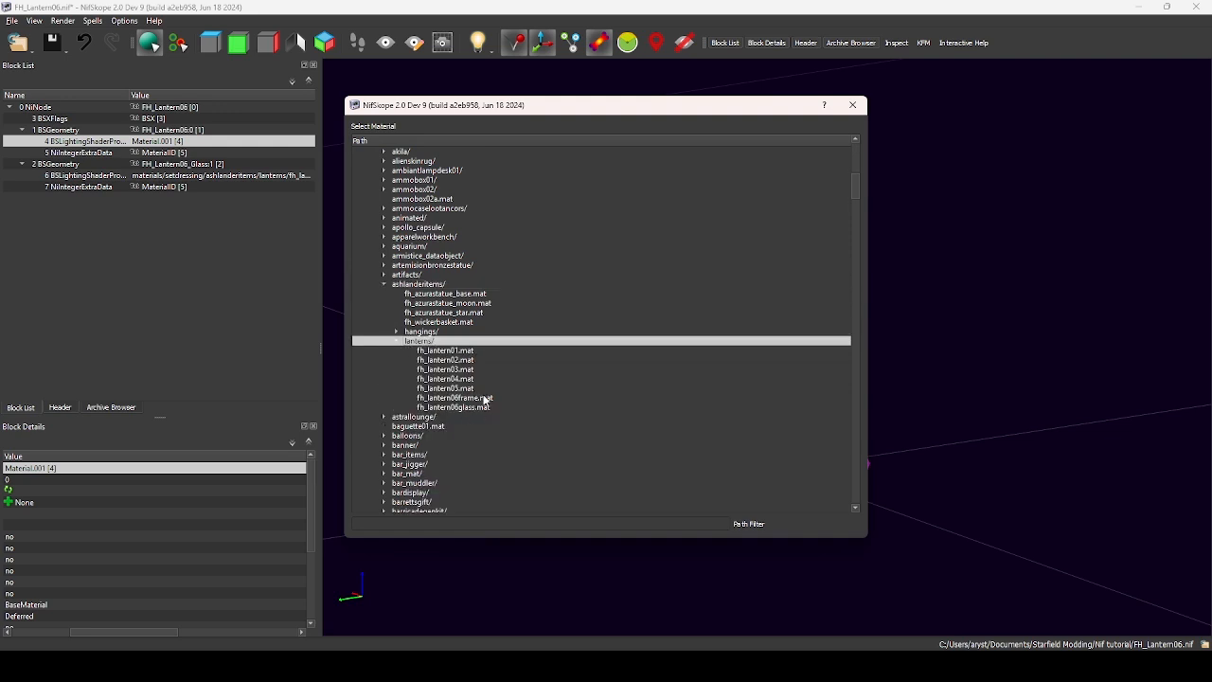
# Assign fh_lantern06frame.mat from the lanterns folder to the frame's shader property and view the textured lantern.
pyautogui.click(484, 397)
pyautogui.doubleClick(472, 401)
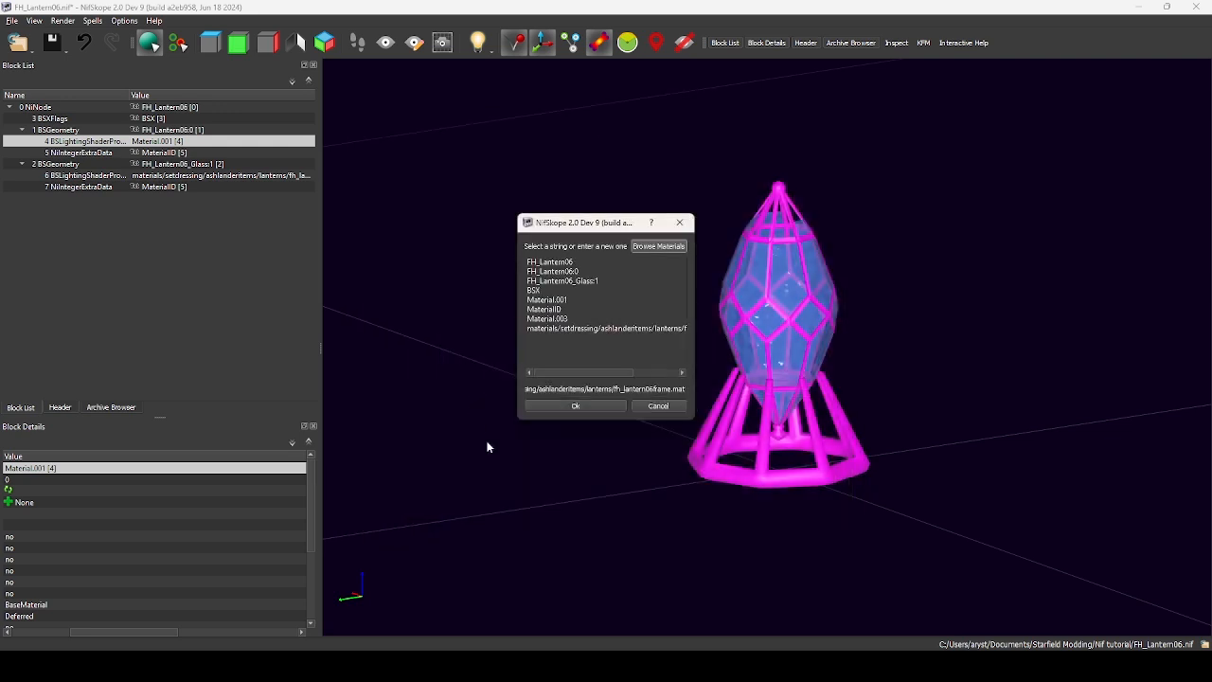
pyautogui.moveTo(568, 389); pyautogui.dragTo(478, 400)
pyautogui.click(583, 389)
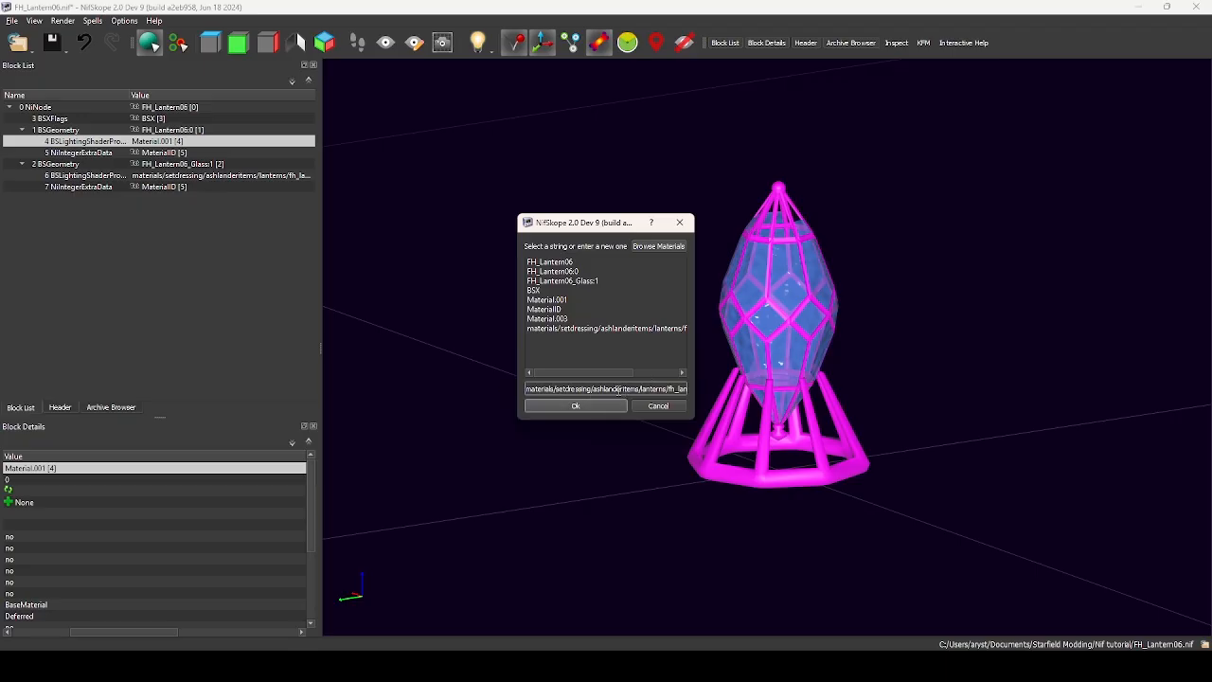
pyautogui.click(567, 406)
pyautogui.moveTo(565, 410); pyautogui.dragTo(396, 403)
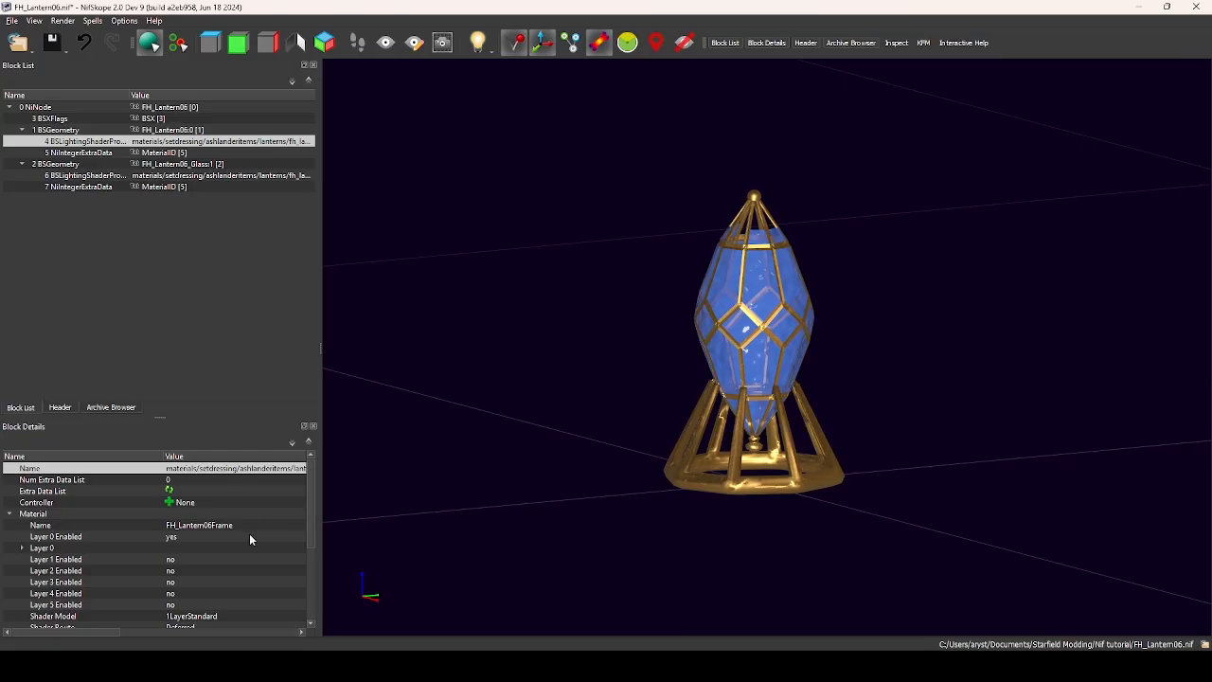
# Launch a second NifSkope window and arrange it side by side with the FH_Lantern06 window.
pyautogui.press('super')
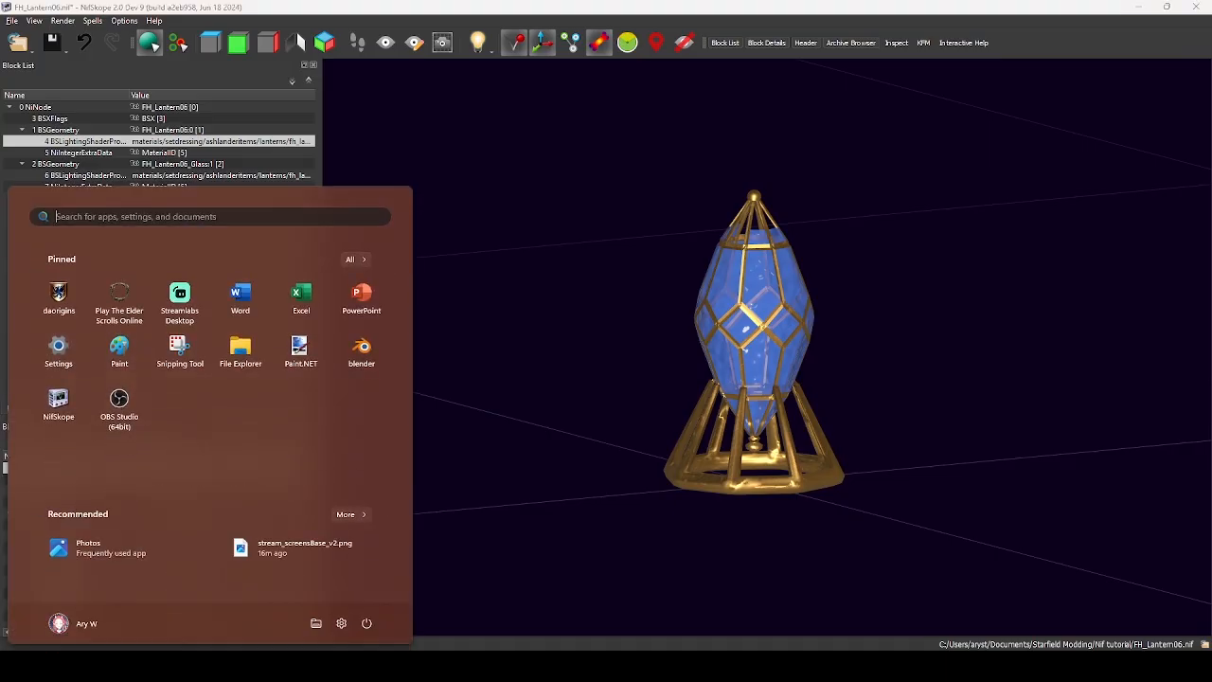
pyautogui.click(54, 397)
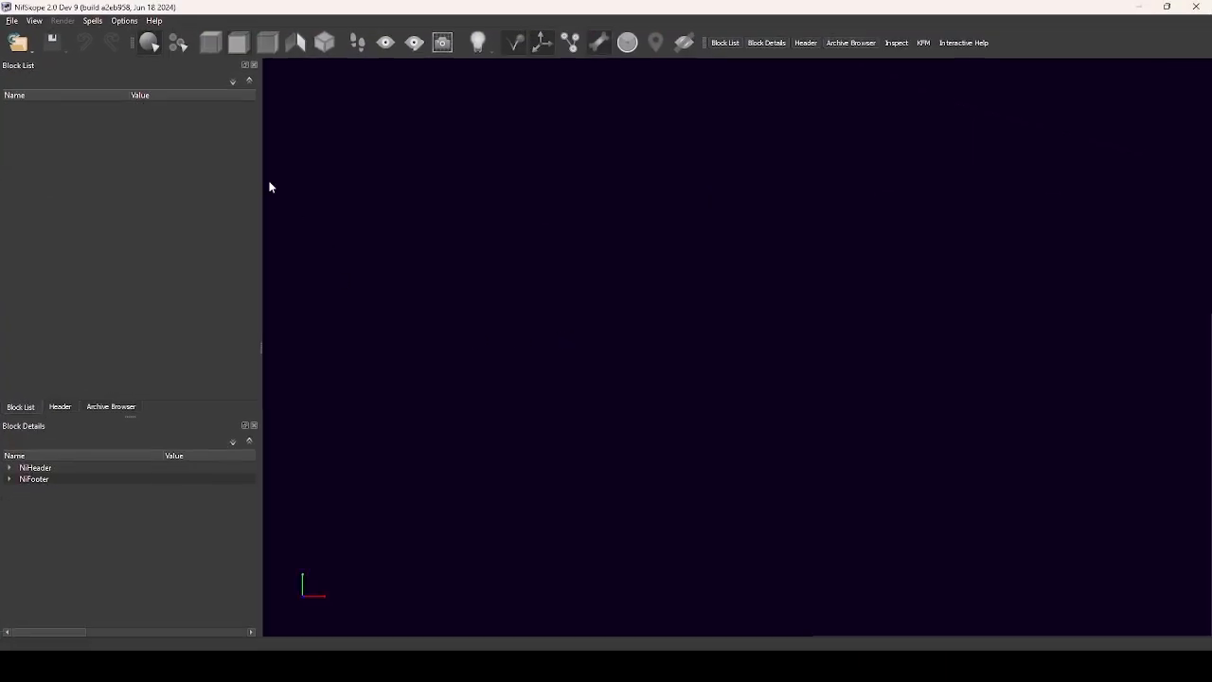
pyautogui.moveTo(393, 10); pyautogui.dragTo(518, 35)
pyautogui.click(123, 189)
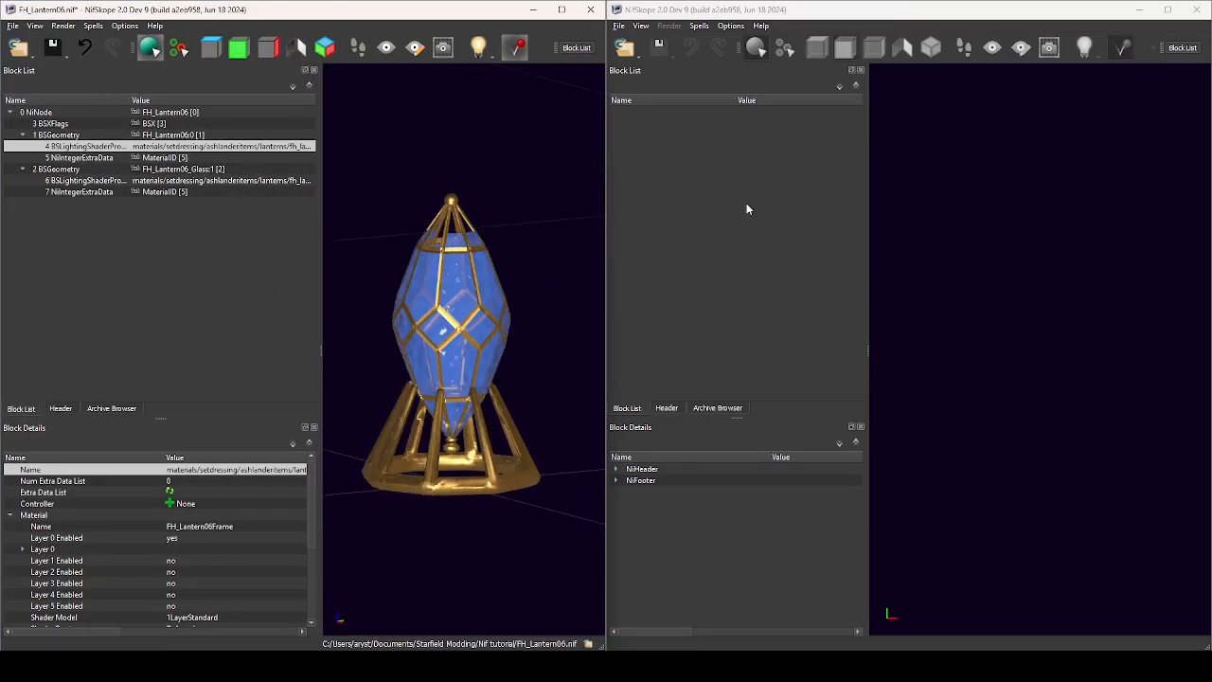
# Open the archive Starfield - Meshes01.ba2 from the Starfield Data folder in the empty NifSkope window.
pyautogui.click(633, 53)
pyautogui.click(729, 82)
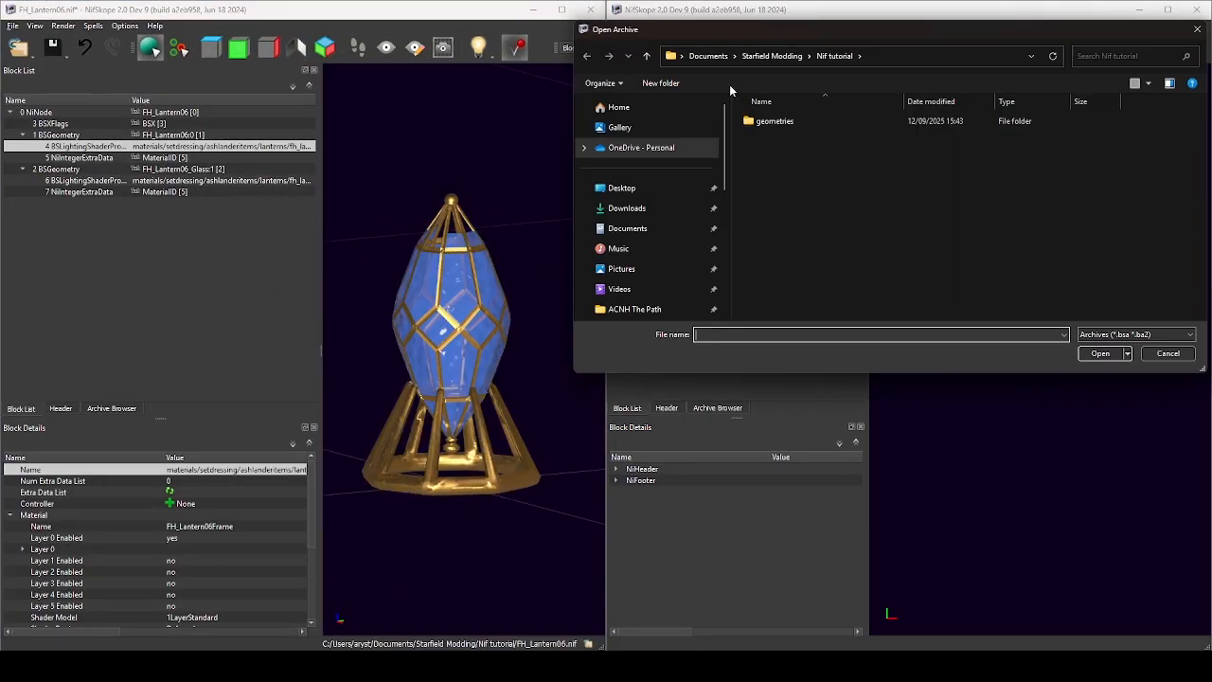
pyautogui.scroll(-2, 663, 237)
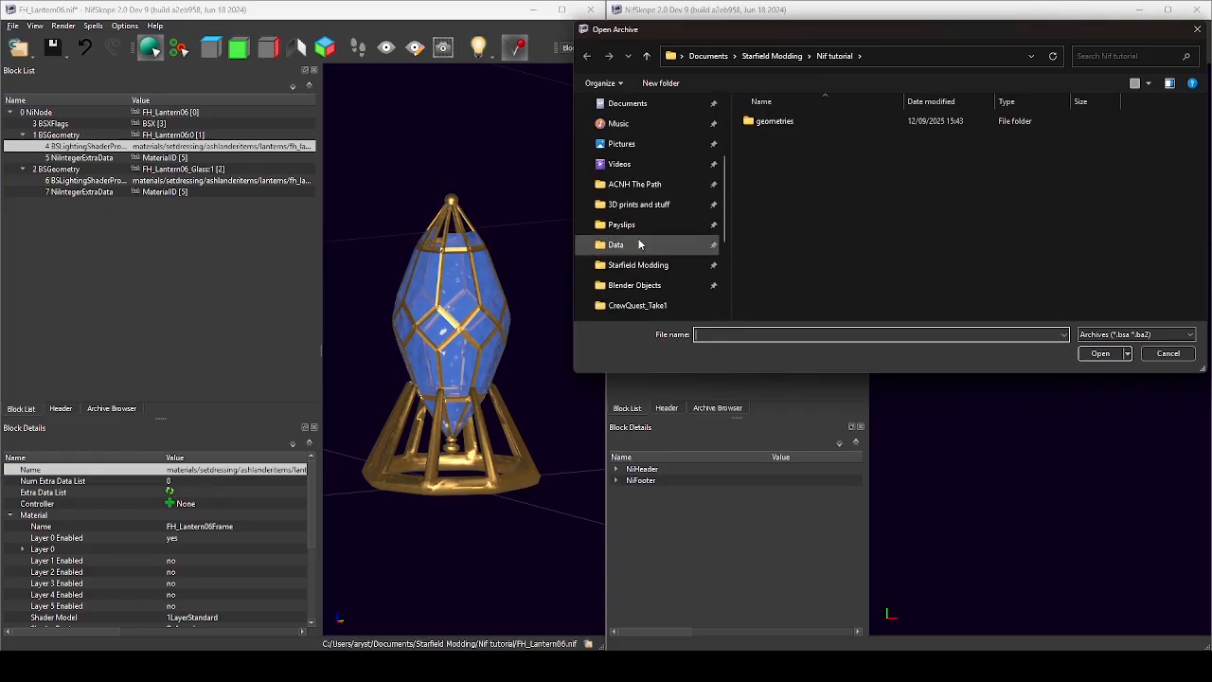
pyautogui.click(640, 244)
pyautogui.scroll(-10, 807, 281)
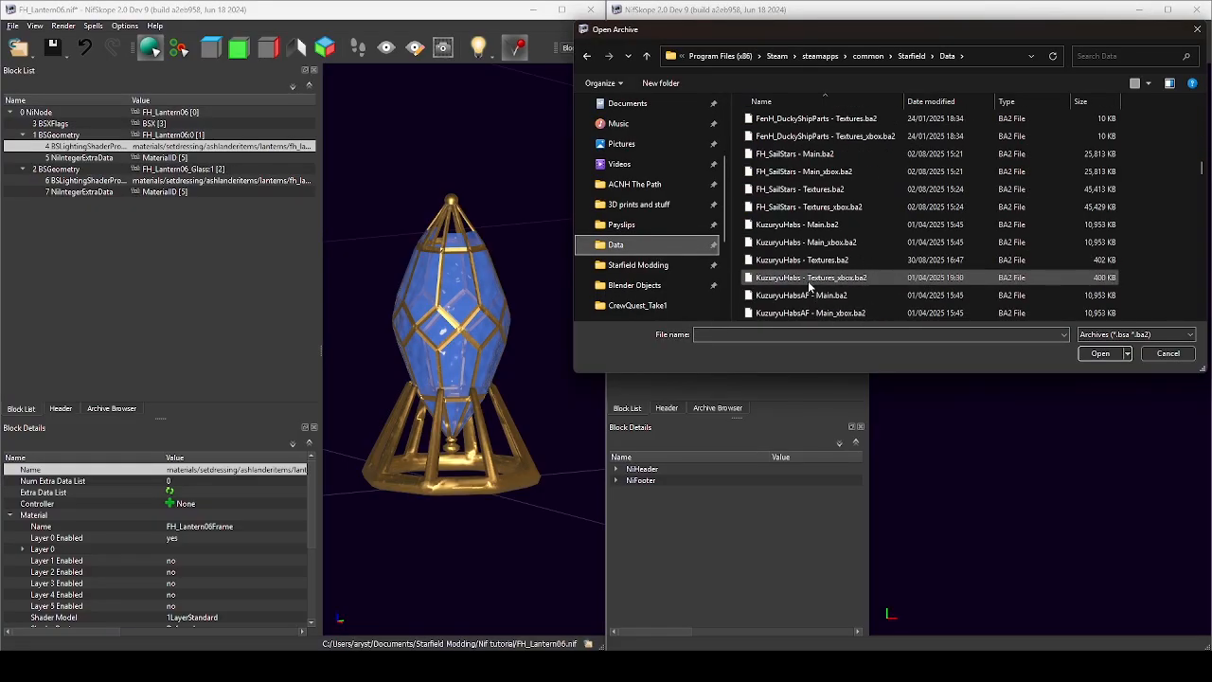
pyautogui.scroll(-12, 807, 281)
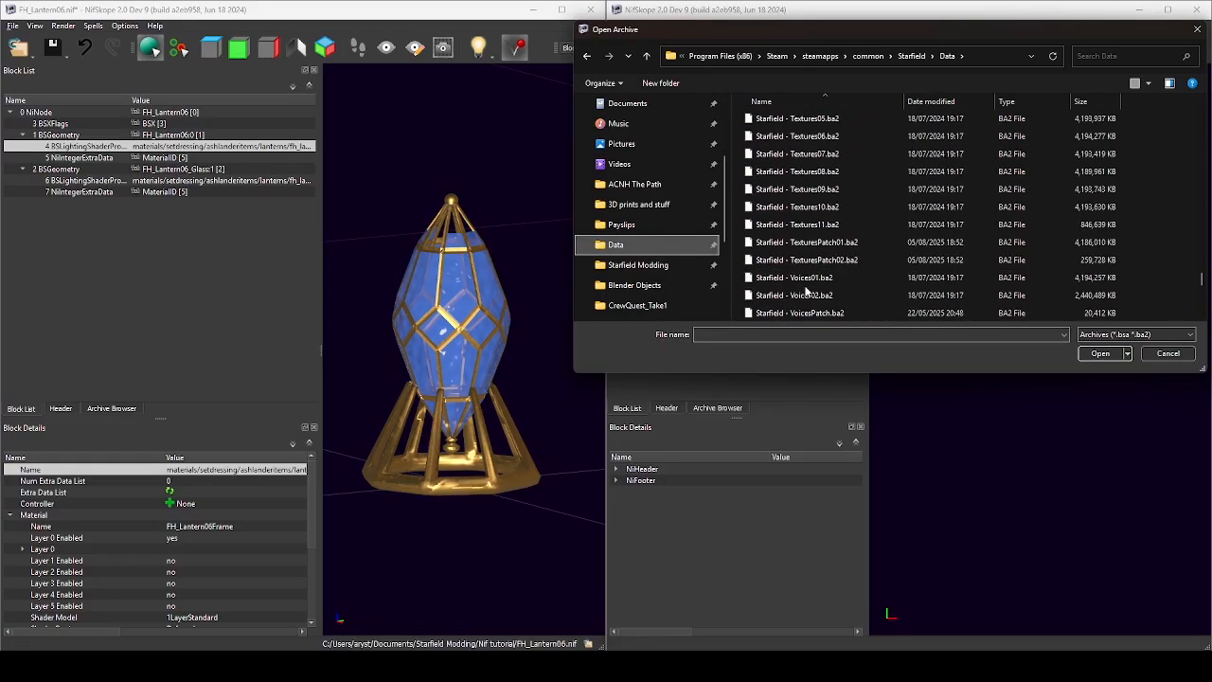
pyautogui.scroll(5, 811, 278)
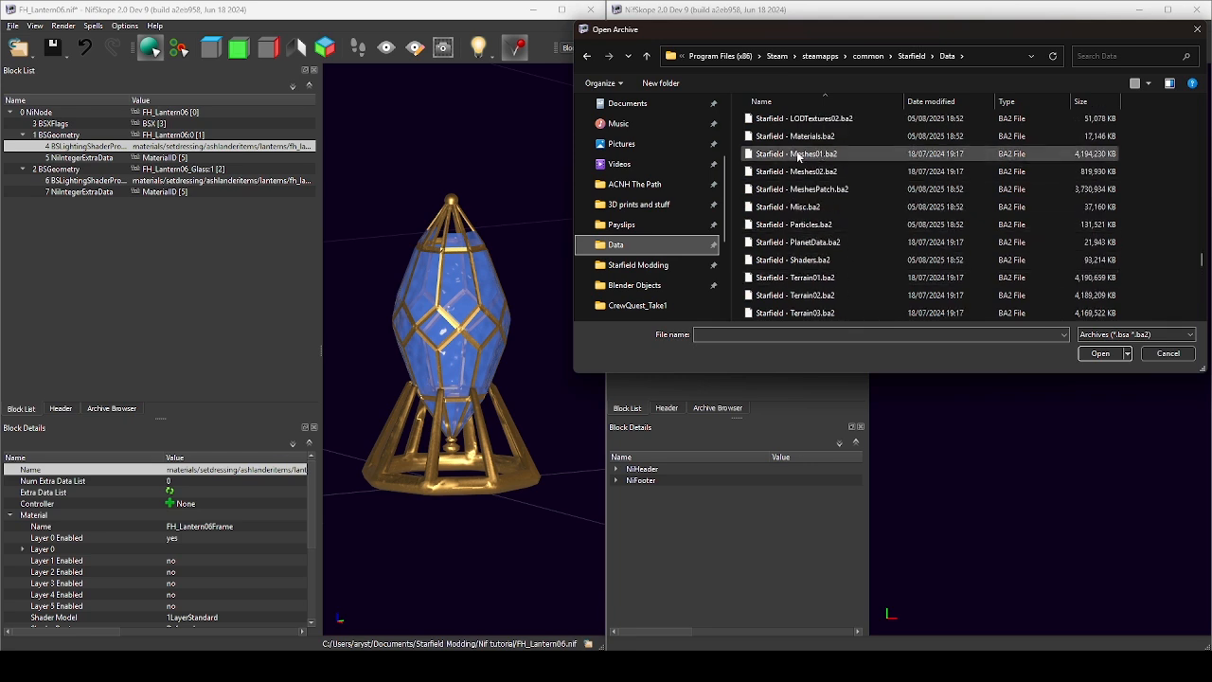
pyautogui.click(799, 155)
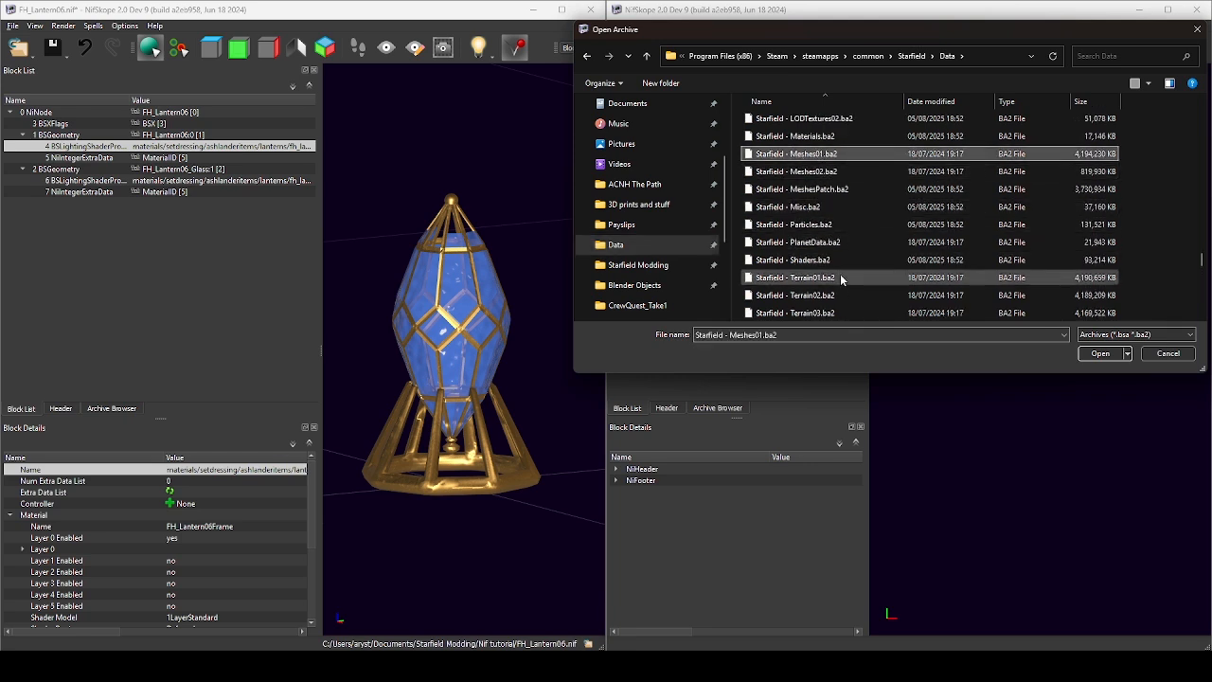
pyautogui.click(1098, 353)
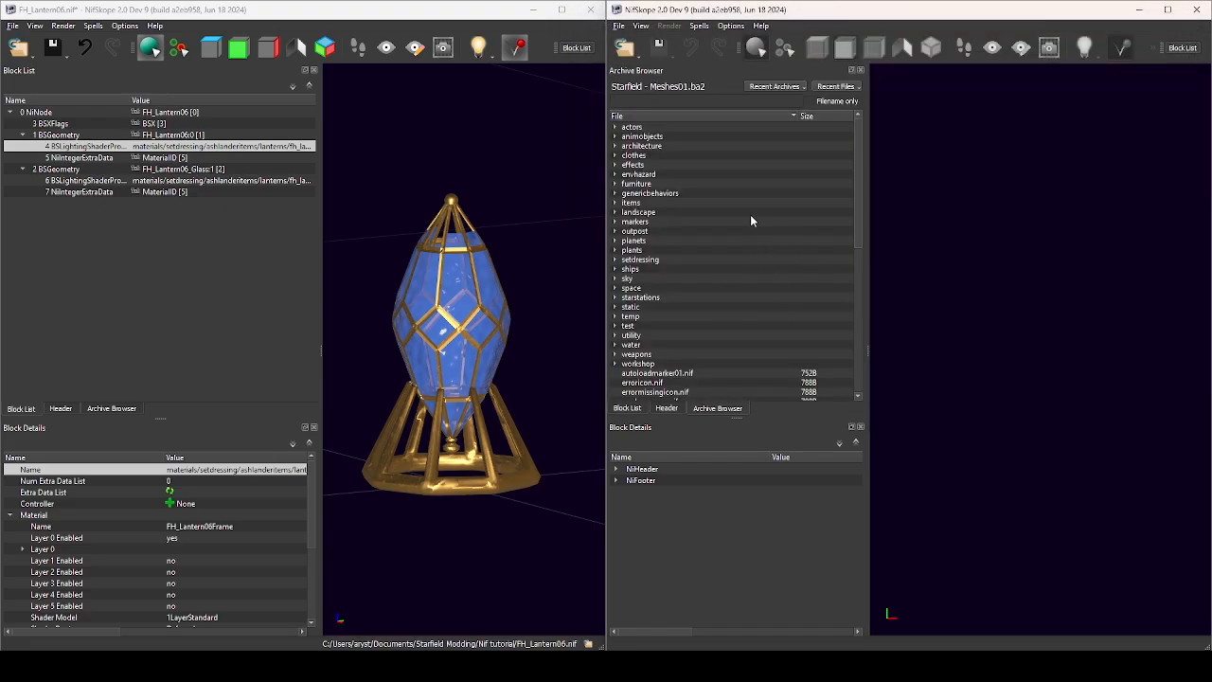
# Filter the archive's files by "pot" and collapse the architecture, effects, items, landscape and markers folders.
pyautogui.click(702, 102)
pyautogui.write('pot')
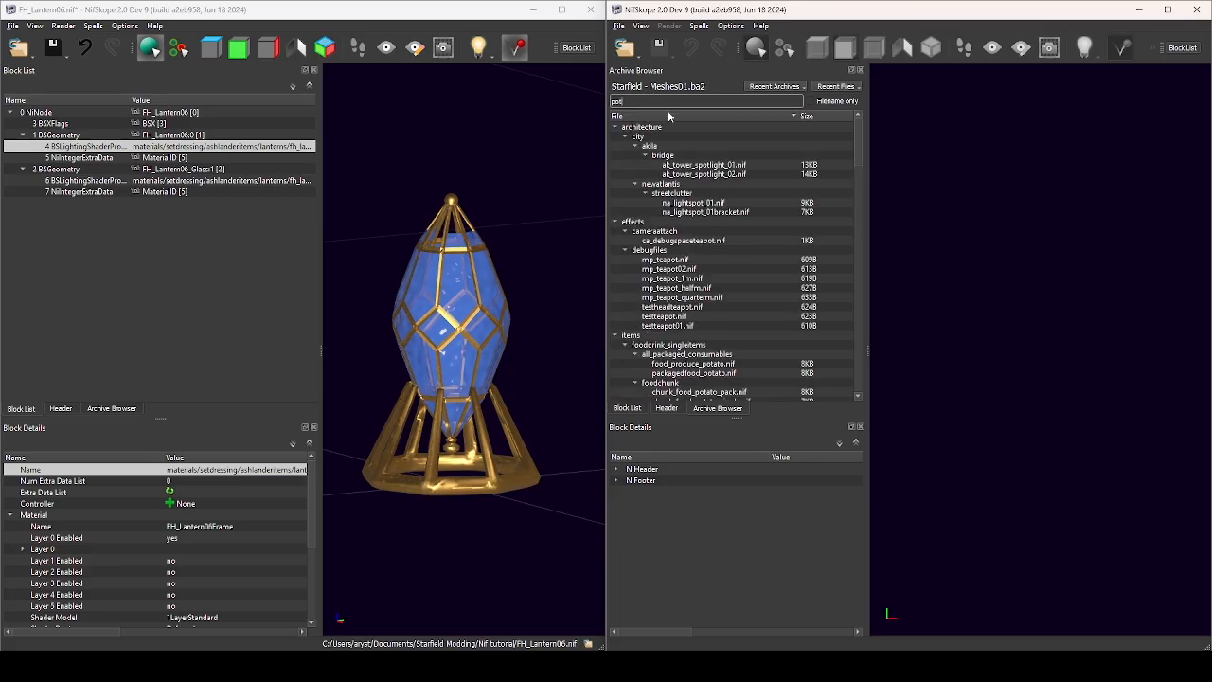
pyautogui.click(623, 137)
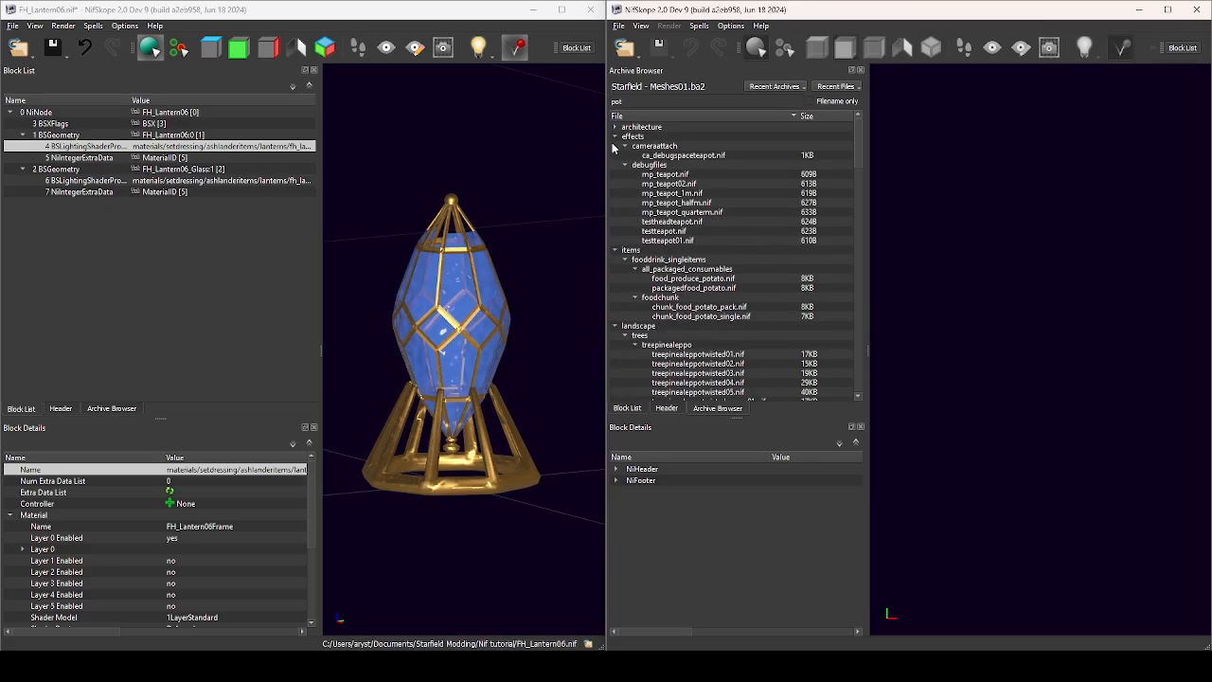
pyautogui.click(623, 137)
pyautogui.click(616, 127)
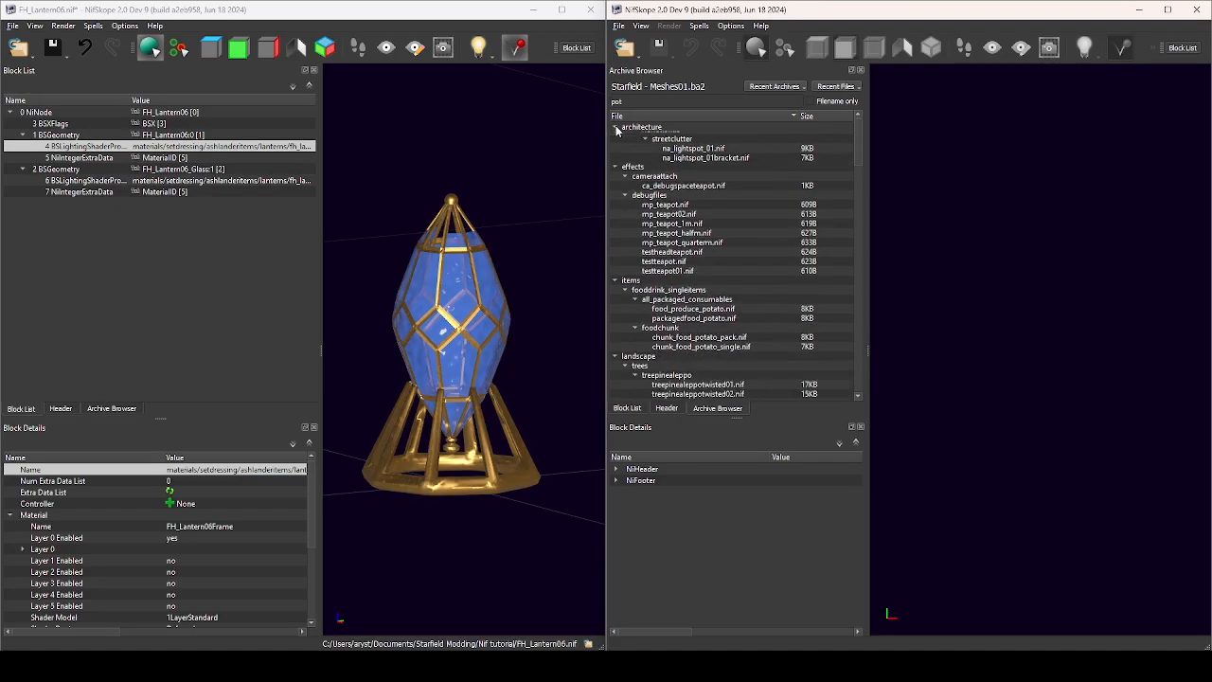
pyautogui.click(616, 136)
pyautogui.click(625, 155)
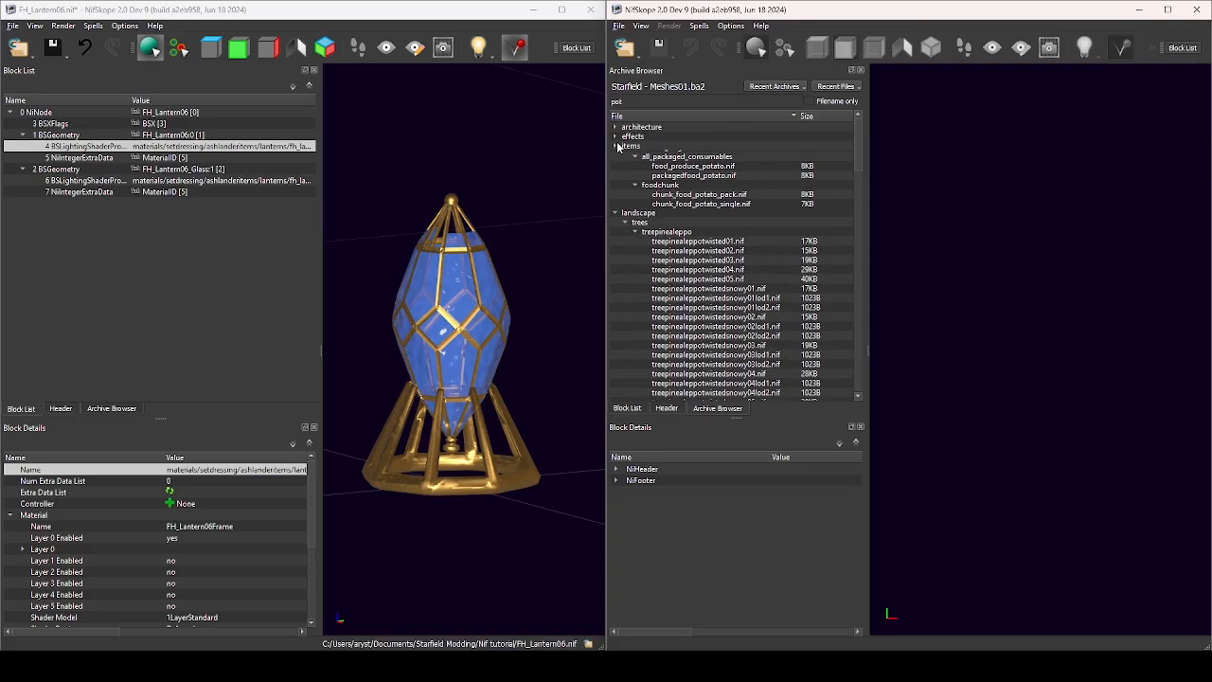
pyautogui.click(616, 146)
pyautogui.click(615, 155)
pyautogui.click(616, 165)
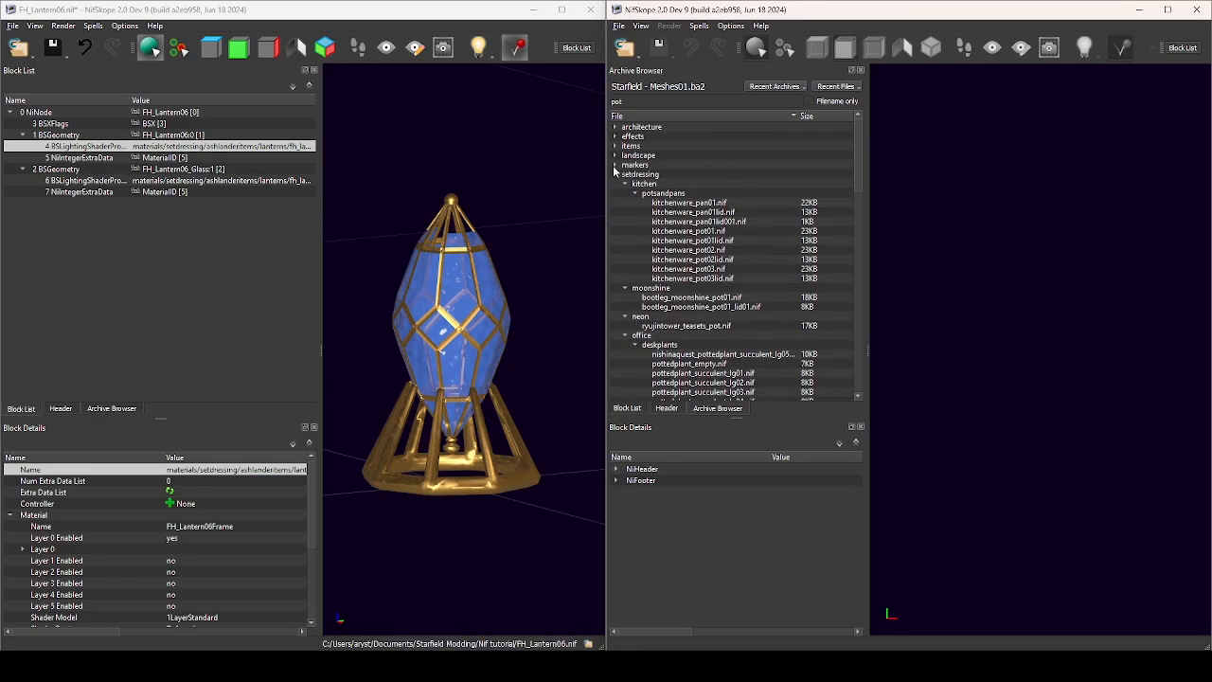
# Compare the lantern's shape with kitchenware_pot01.nif, kitchenware_pot02.nif and bootleg_moonshine_pot01.nif by loading each from the archive.
pyautogui.moveTo(528, 418); pyautogui.dragTo(509, 375)
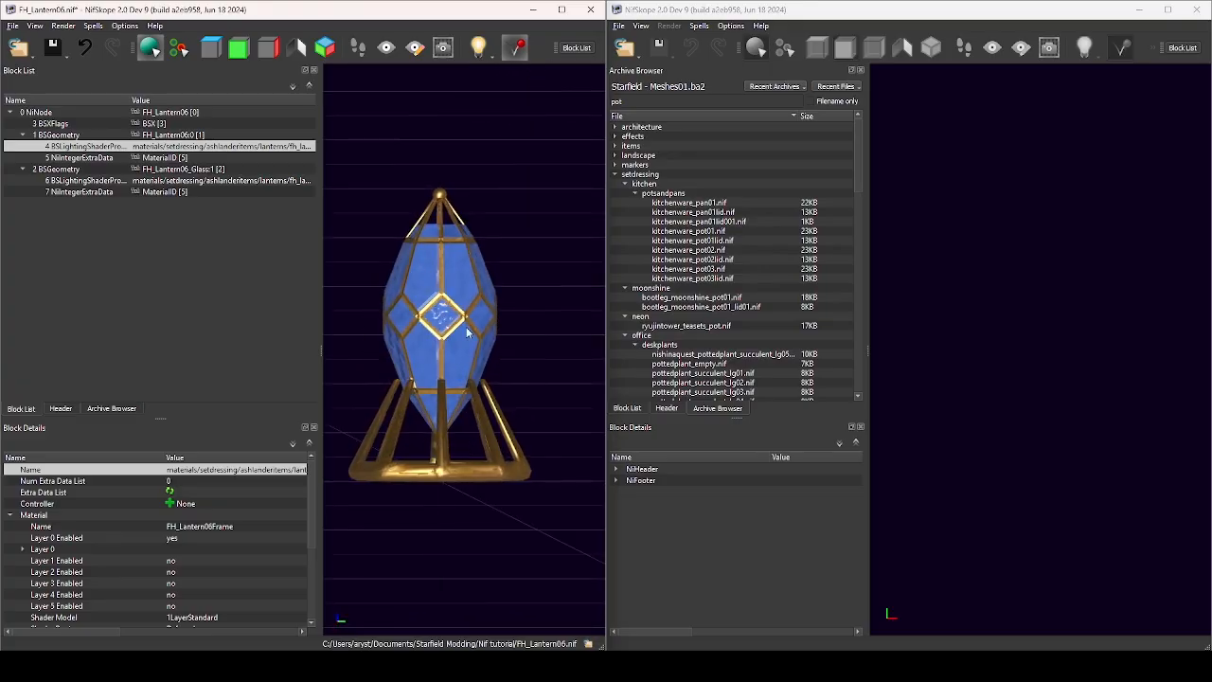
pyautogui.moveTo(530, 324); pyautogui.dragTo(524, 348)
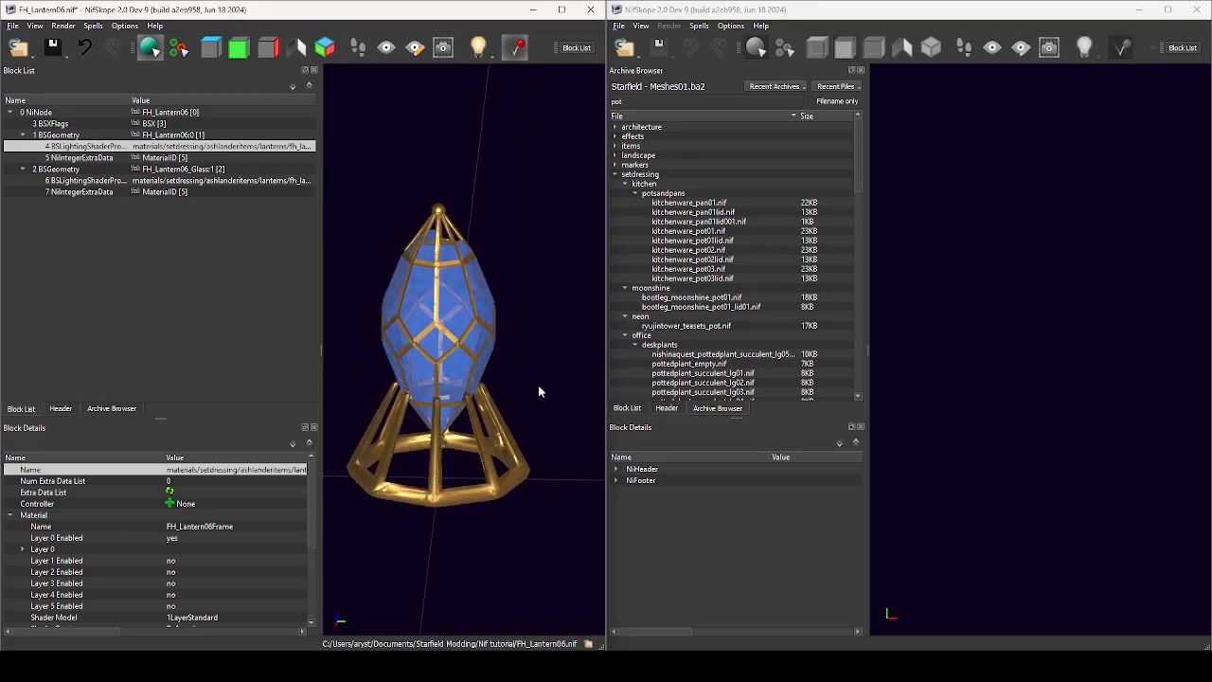
pyautogui.doubleClick(684, 232)
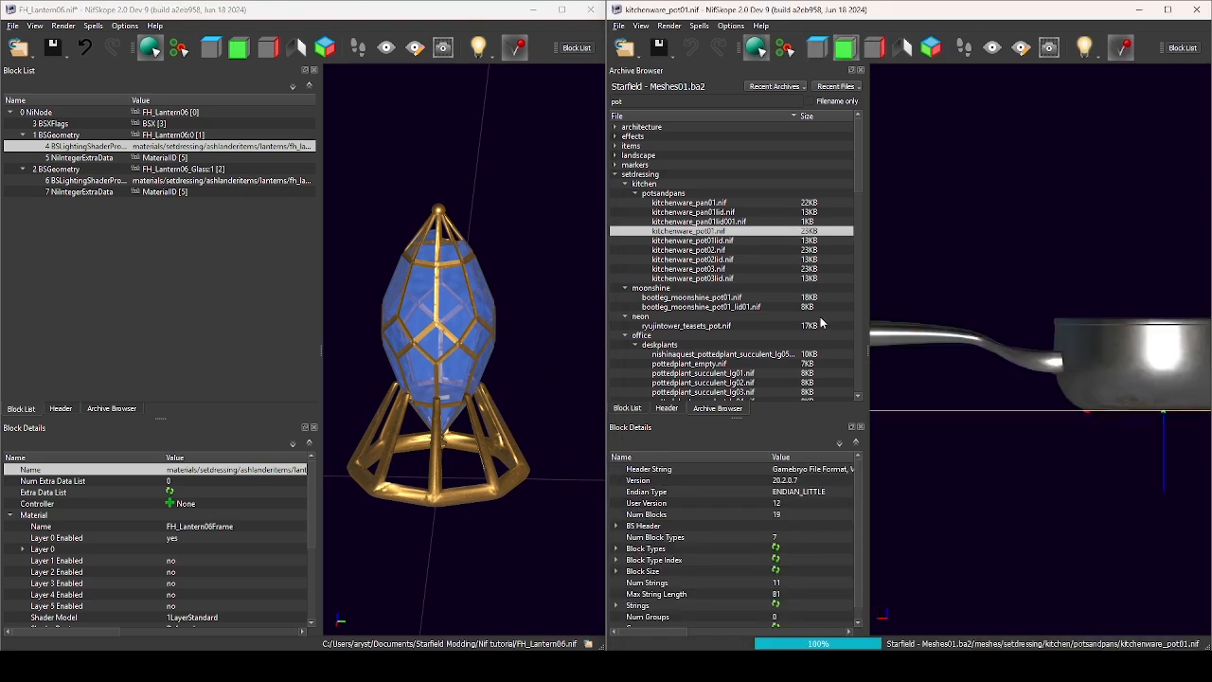
pyautogui.doubleClick(700, 251)
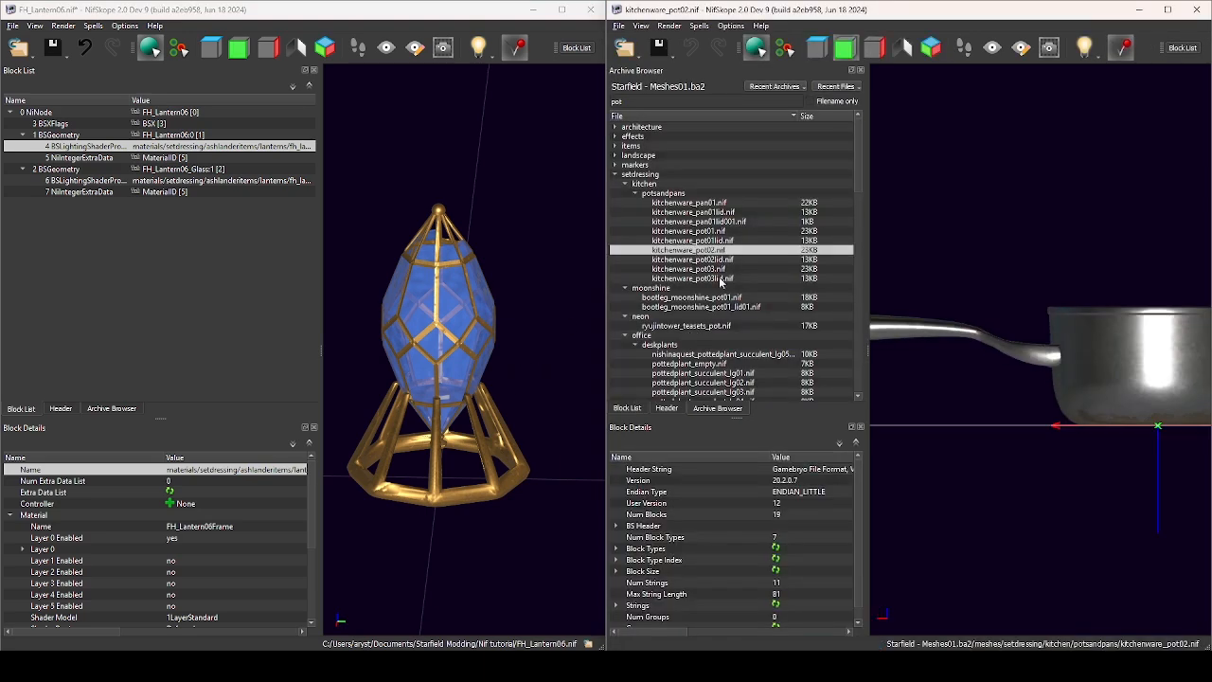
pyautogui.scroll(-1, 708, 301)
pyautogui.doubleClick(706, 274)
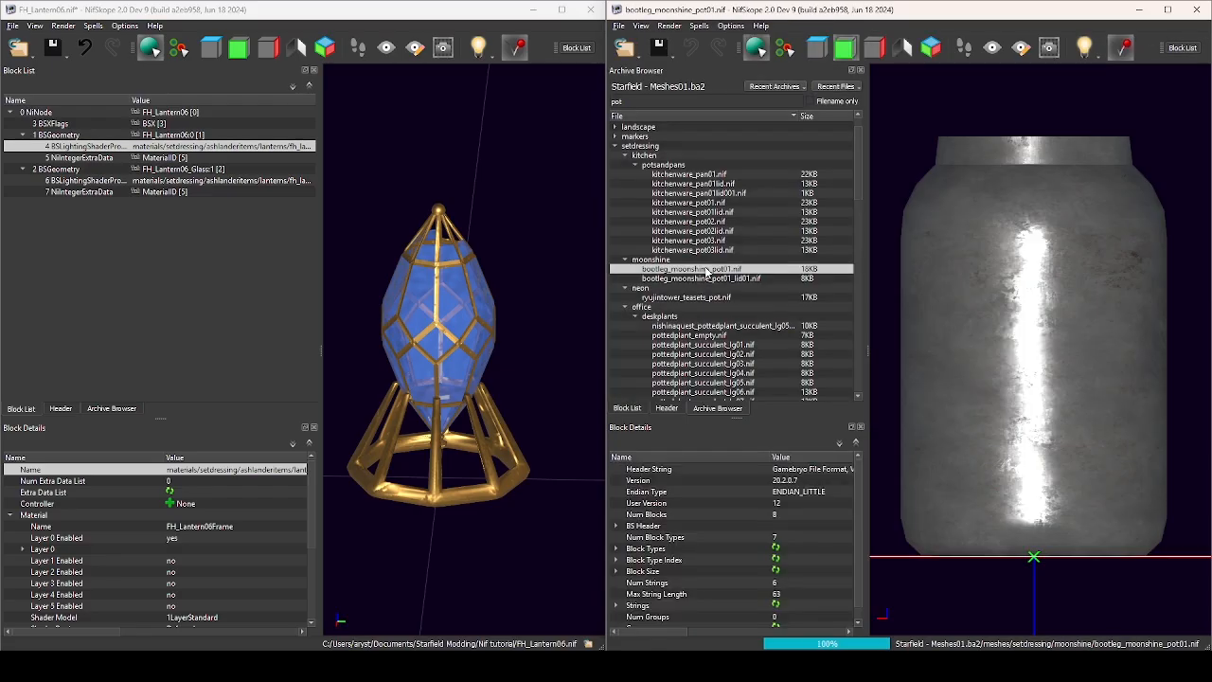
pyautogui.moveTo(1078, 330); pyautogui.dragTo(1011, 473)
pyautogui.scroll(-6, 976, 350)
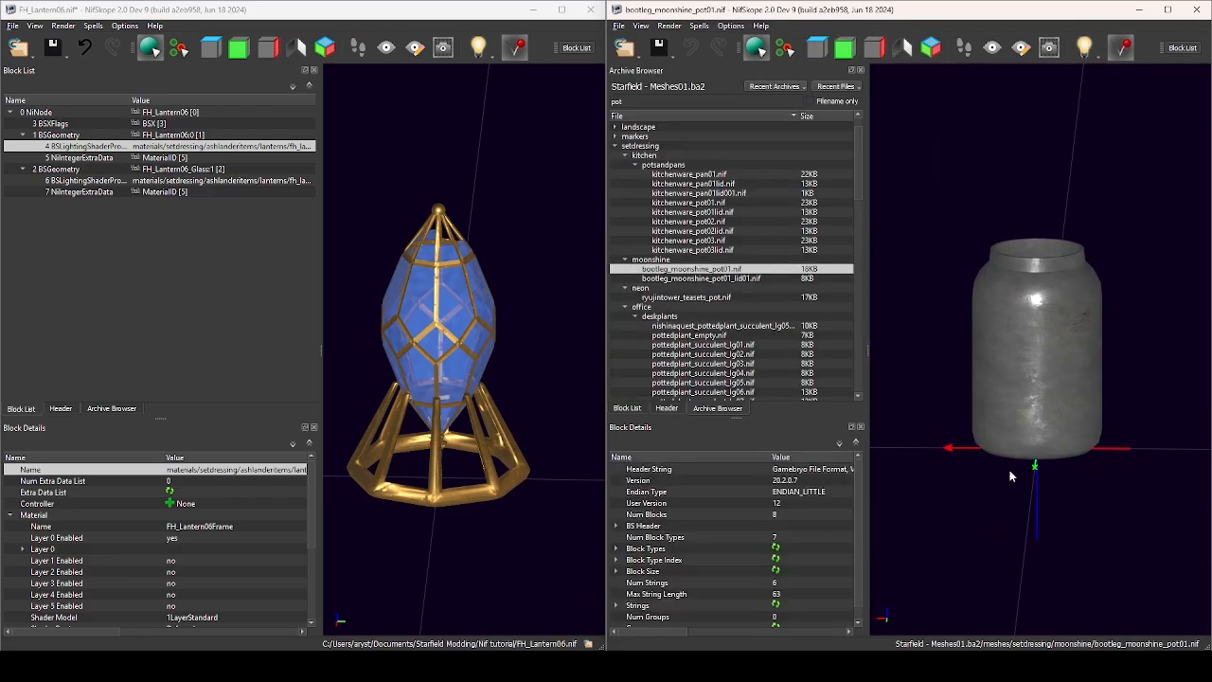
# Load pottedplant_succulent_sm04.nif from the setdressing/office/deskplants folder of the archive.
pyautogui.scroll(-3, 679, 310)
pyautogui.scroll(-1, 708, 291)
pyautogui.scroll(-3, 708, 291)
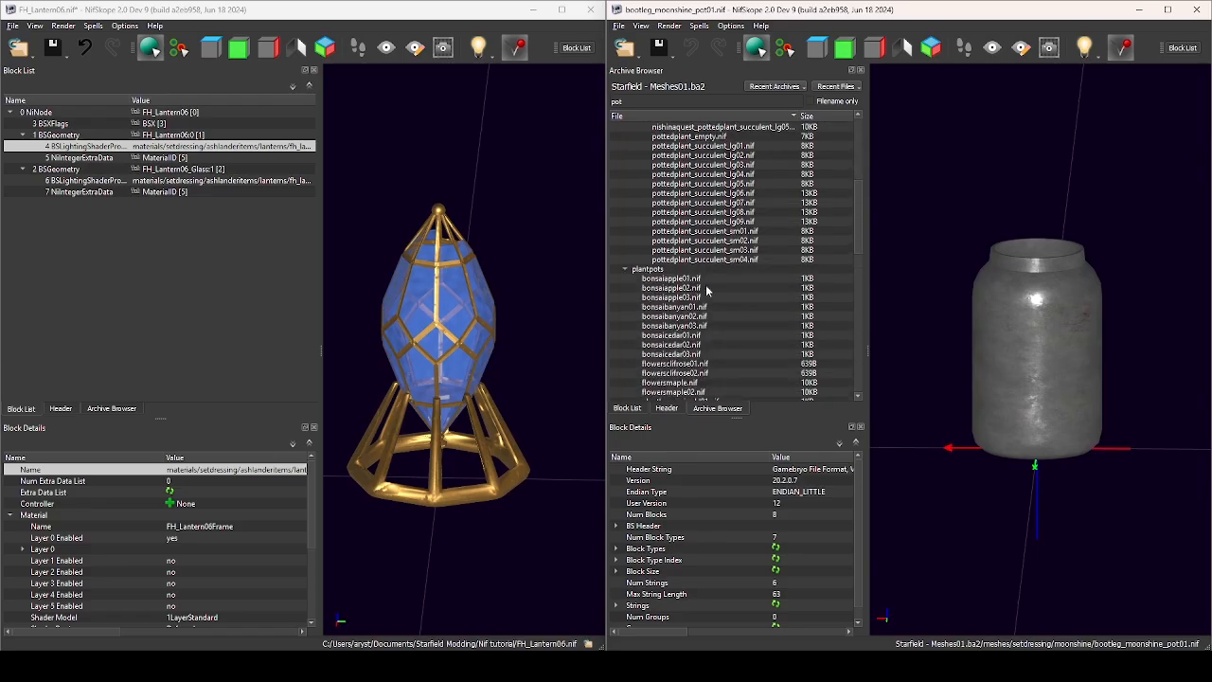
pyautogui.scroll(2, 708, 291)
pyautogui.doubleClick(690, 317)
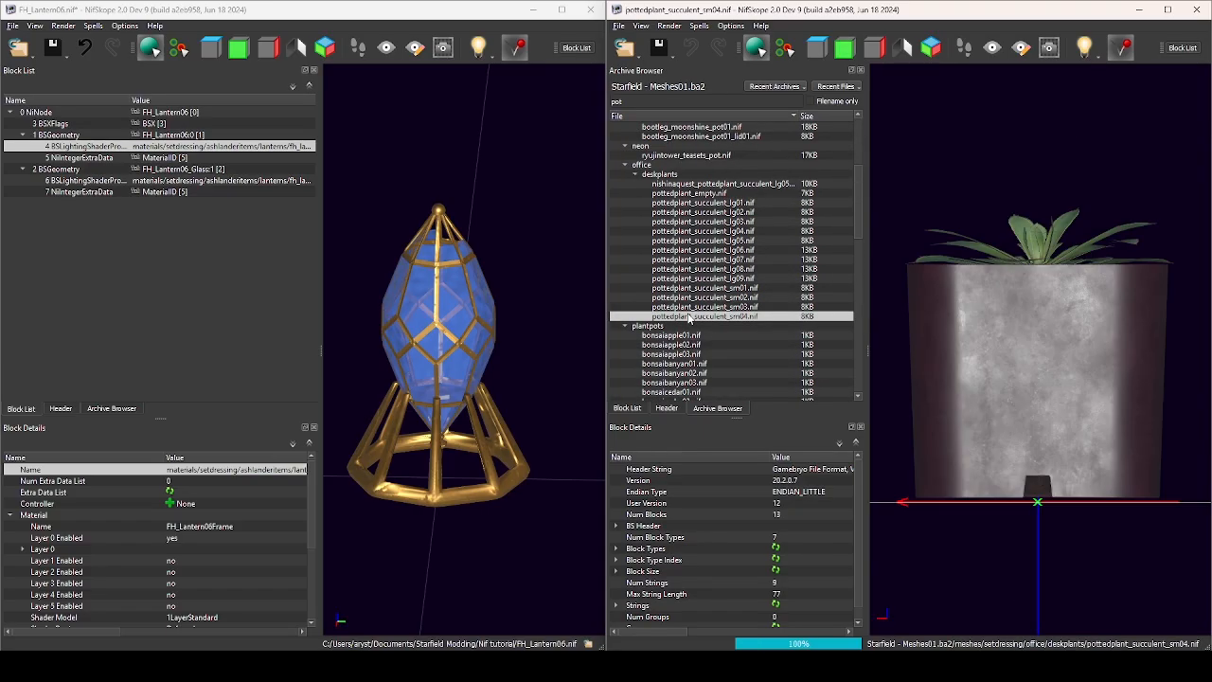
# Copy the bhkNPCollisionObject branch from the block list of pottedplant_succulent_sm04.nif.
pyautogui.moveTo(999, 395); pyautogui.dragTo(985, 426)
pyautogui.scroll(-5, 1045, 453)
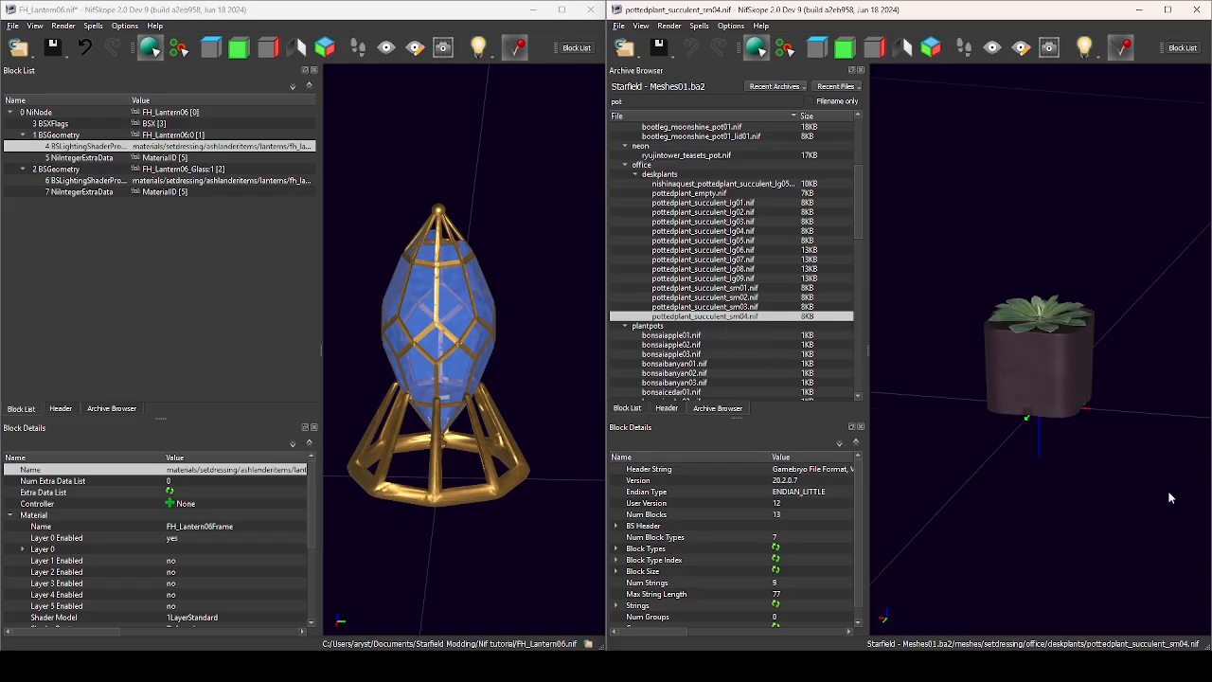
pyautogui.click(627, 408)
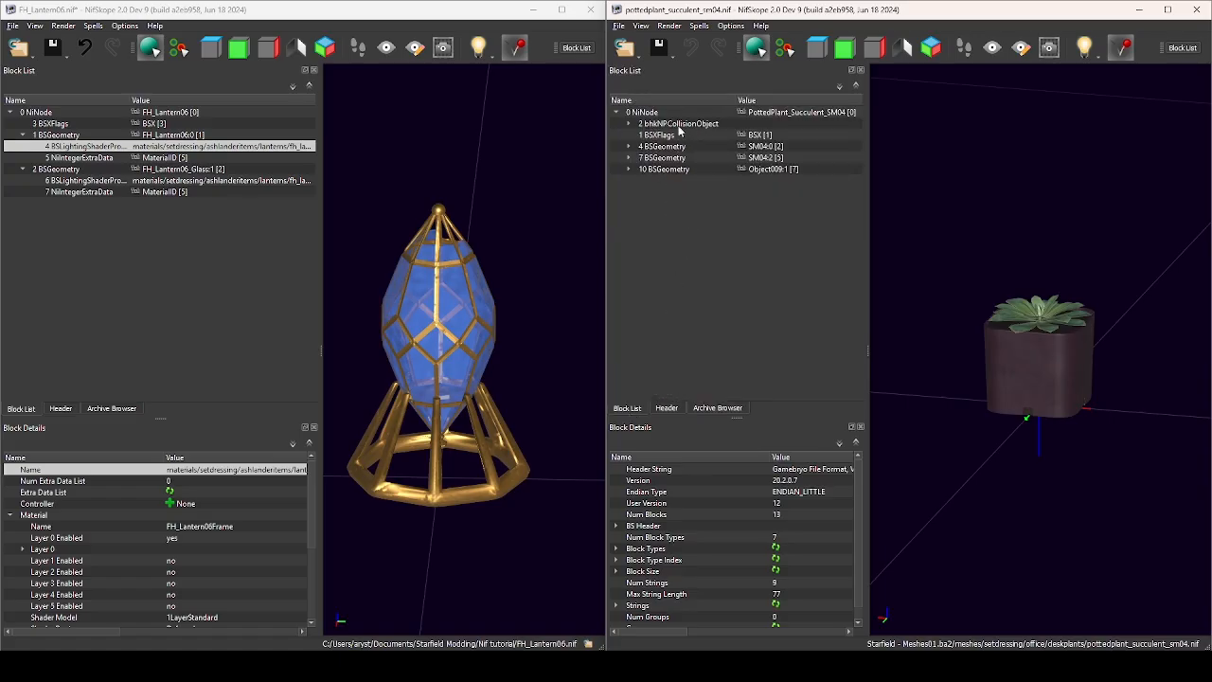
pyautogui.moveTo(714, 125)
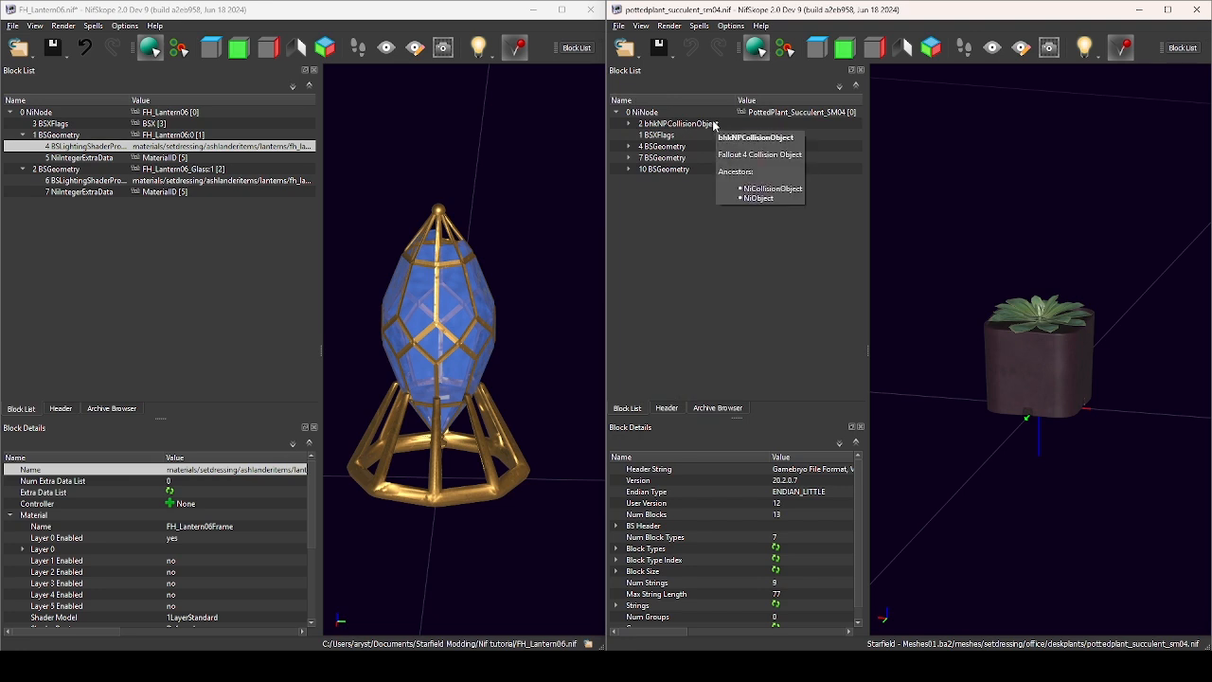
pyautogui.click(701, 123)
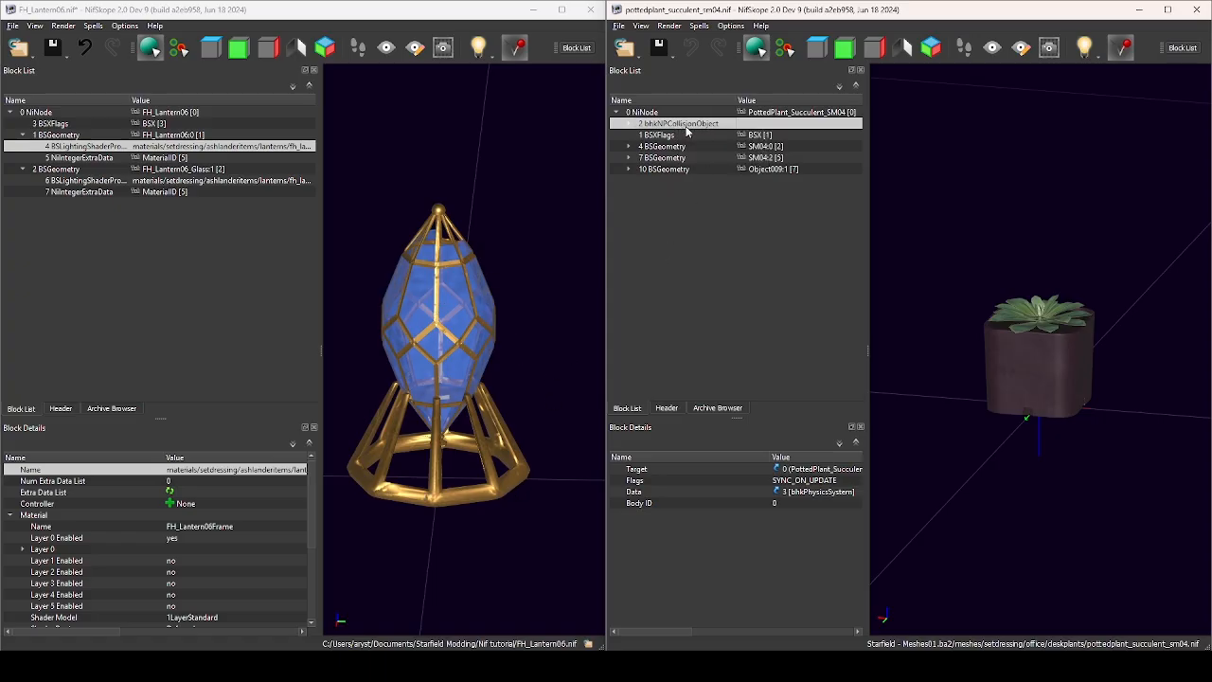
pyautogui.rightClick(687, 121)
pyautogui.moveTo(744, 135)
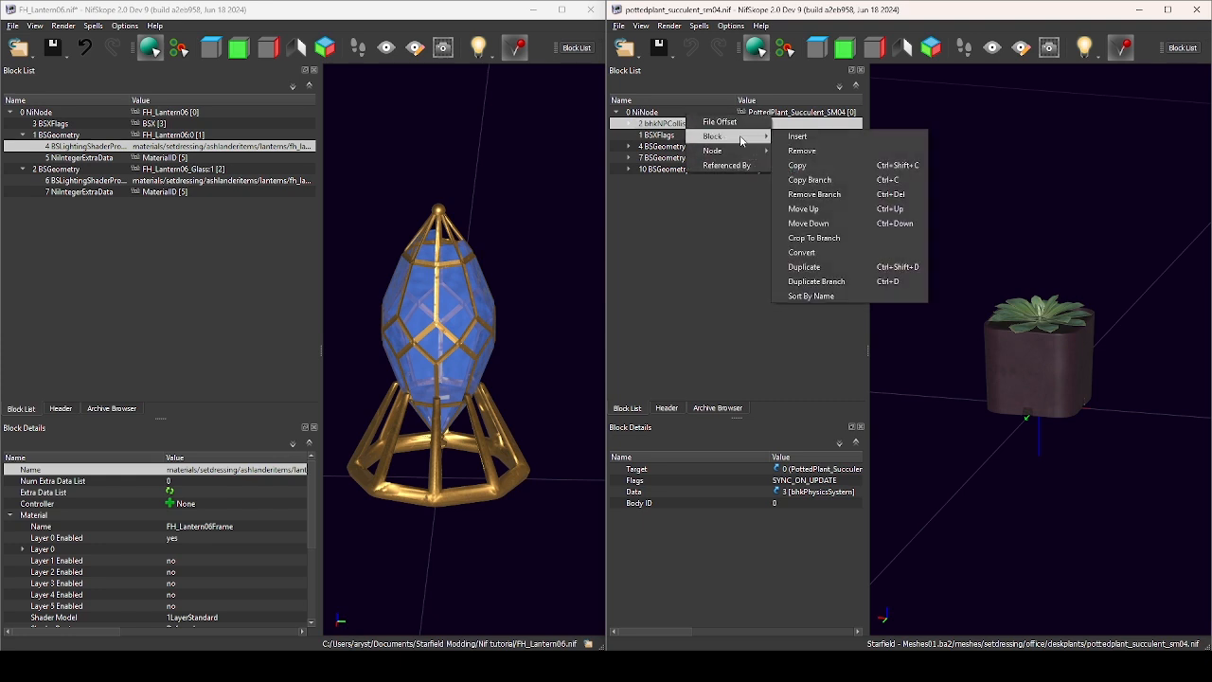
pyautogui.click(814, 182)
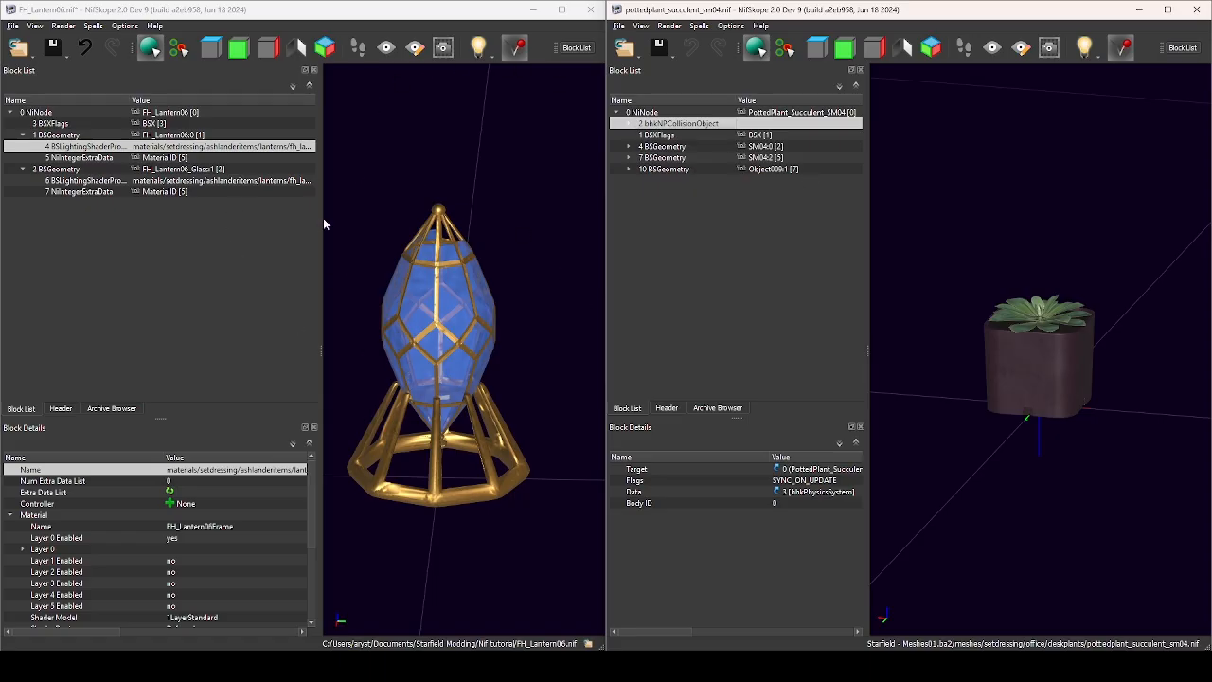
# Paste the copied collision branch onto the root NiNode of FH_Lantern06.nif.
pyautogui.click(265, 282)
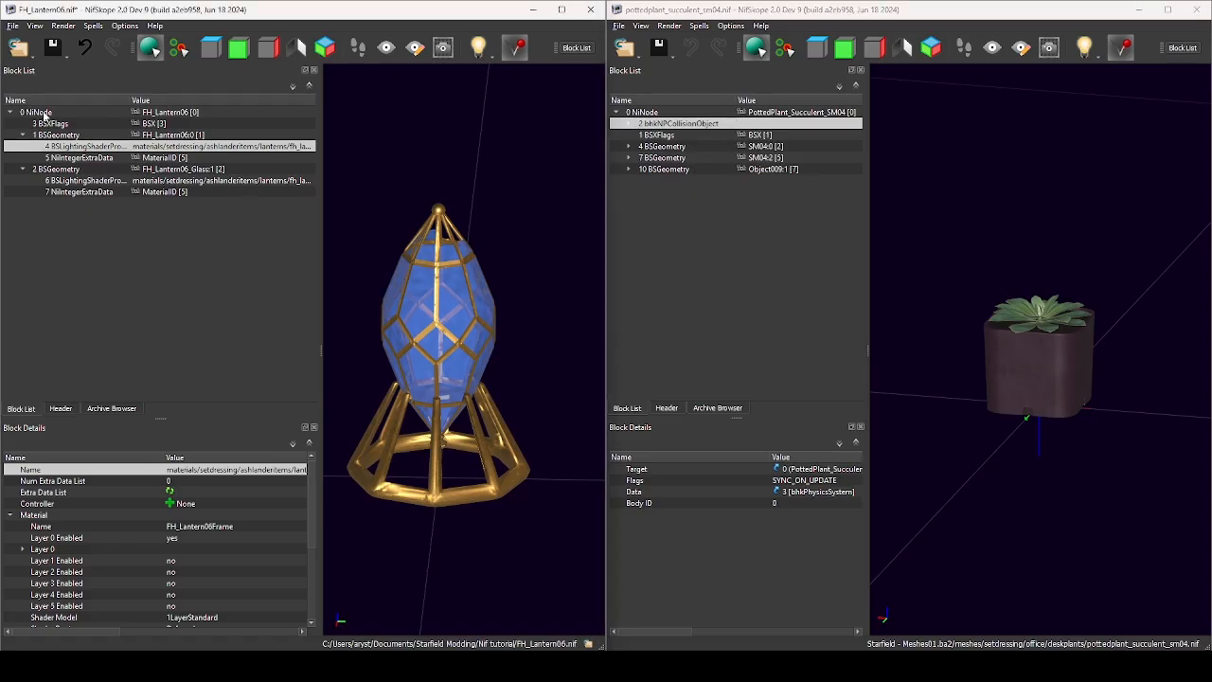
pyautogui.click(30, 112)
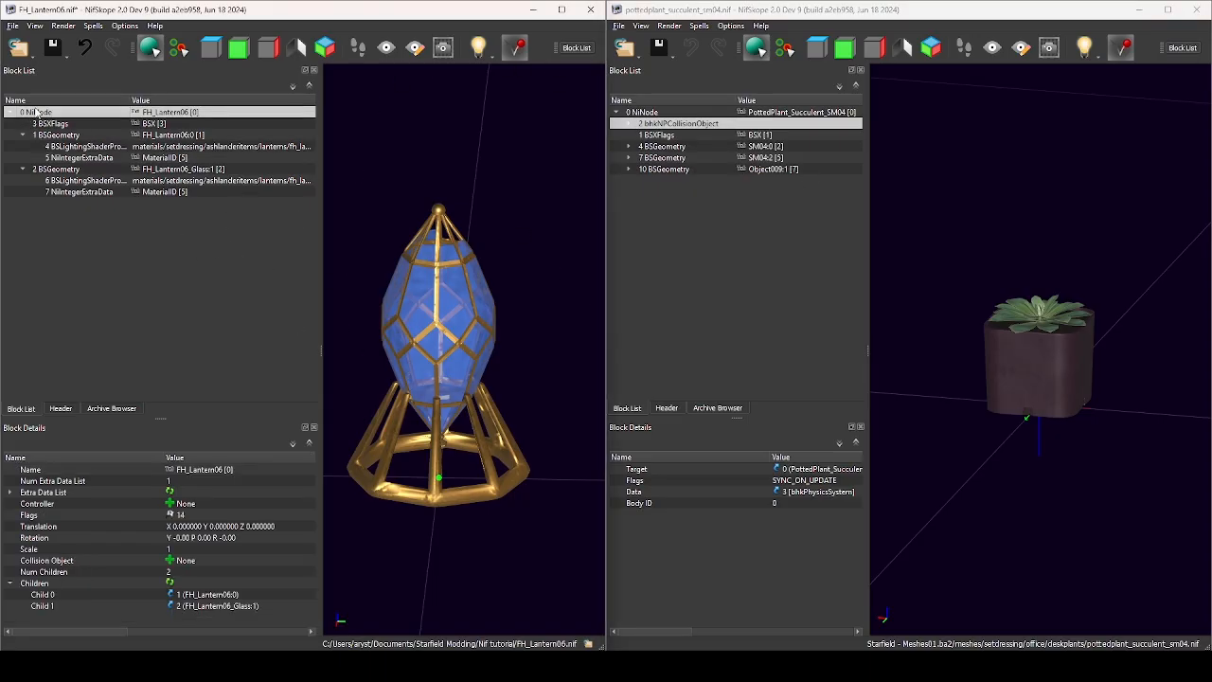
pyautogui.rightClick(64, 100)
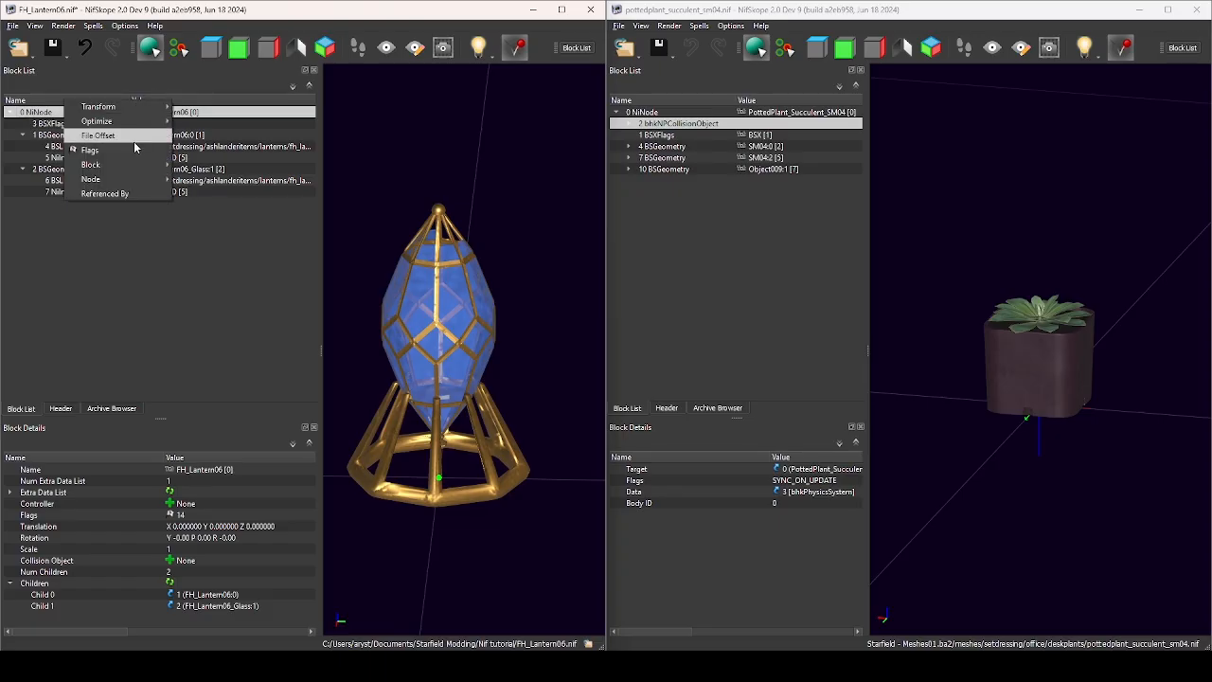
pyautogui.moveTo(158, 173)
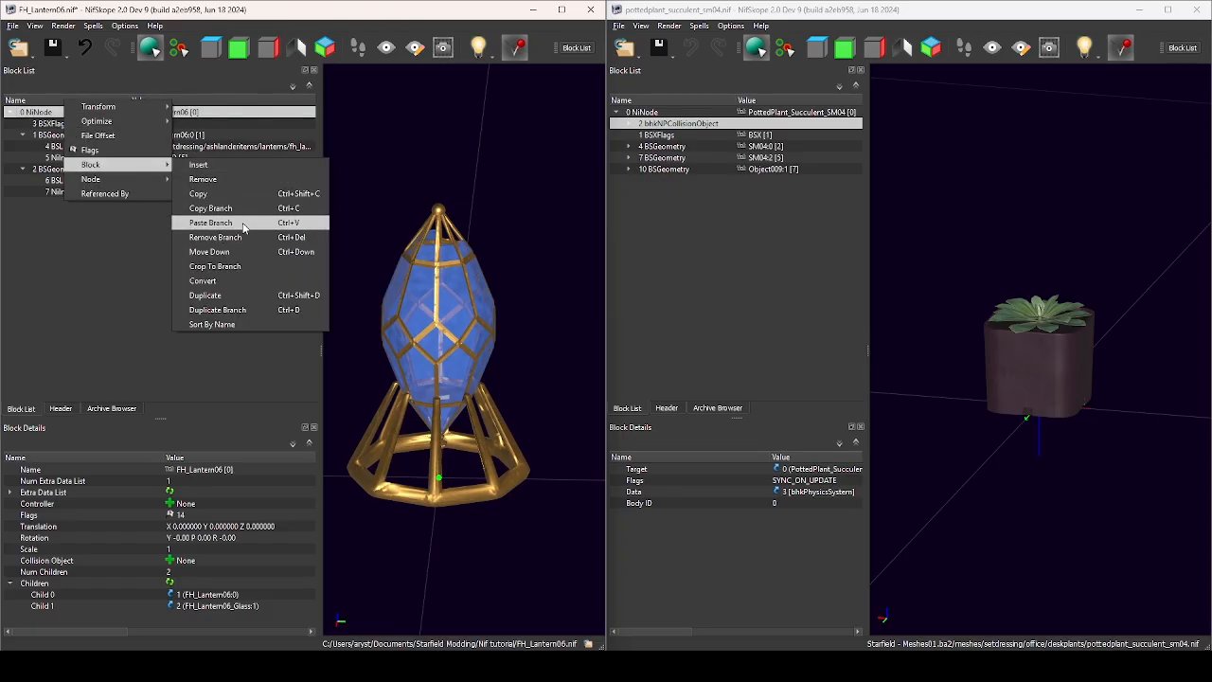
pyautogui.click(213, 222)
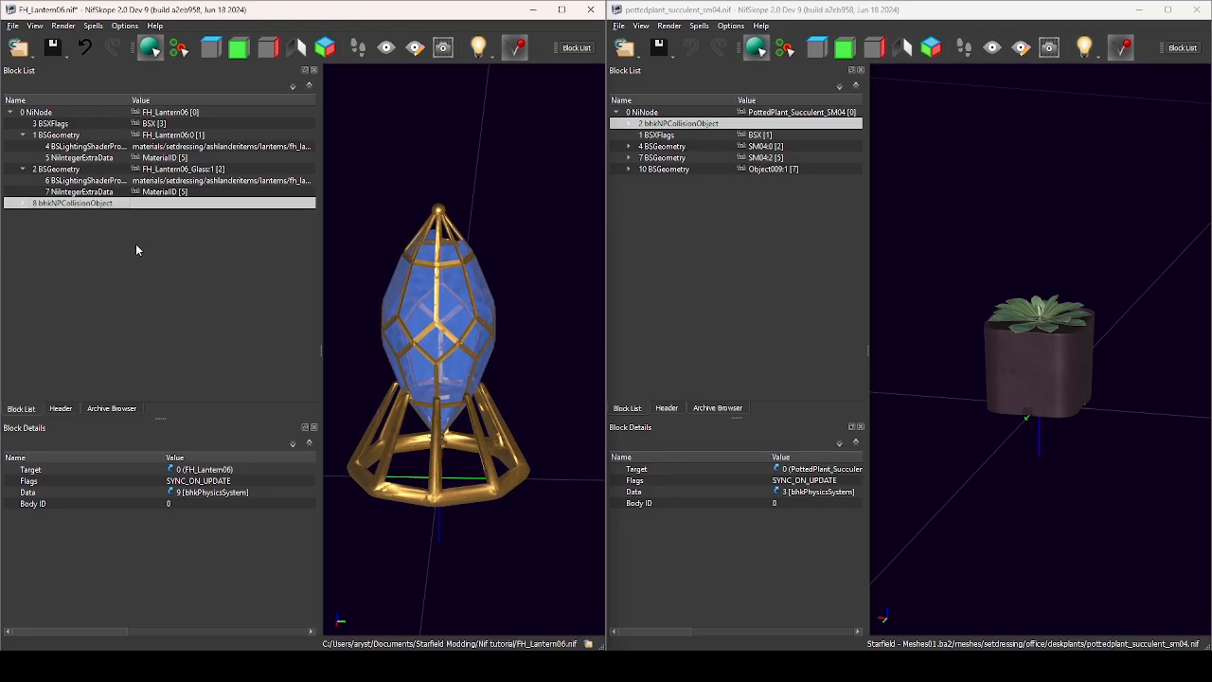
# Compare the BSXFlags of the lantern and the potted plant, and inspect which flag bits the plant uses.
pyautogui.click(79, 125)
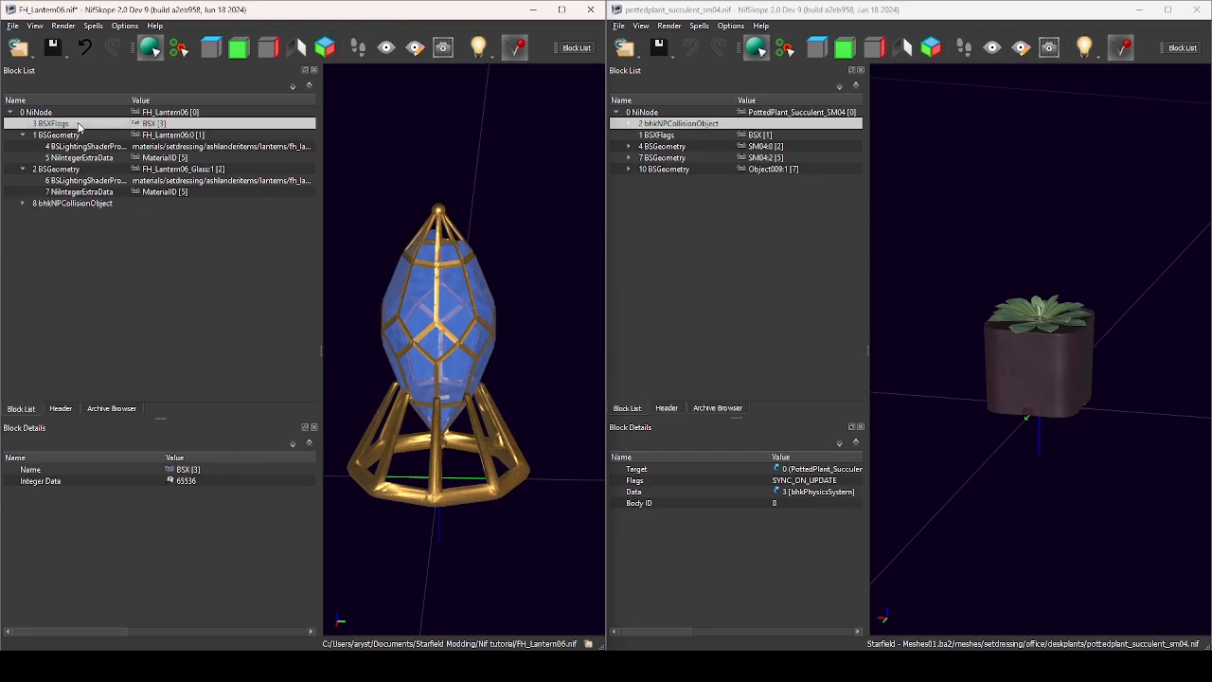
pyautogui.click(663, 135)
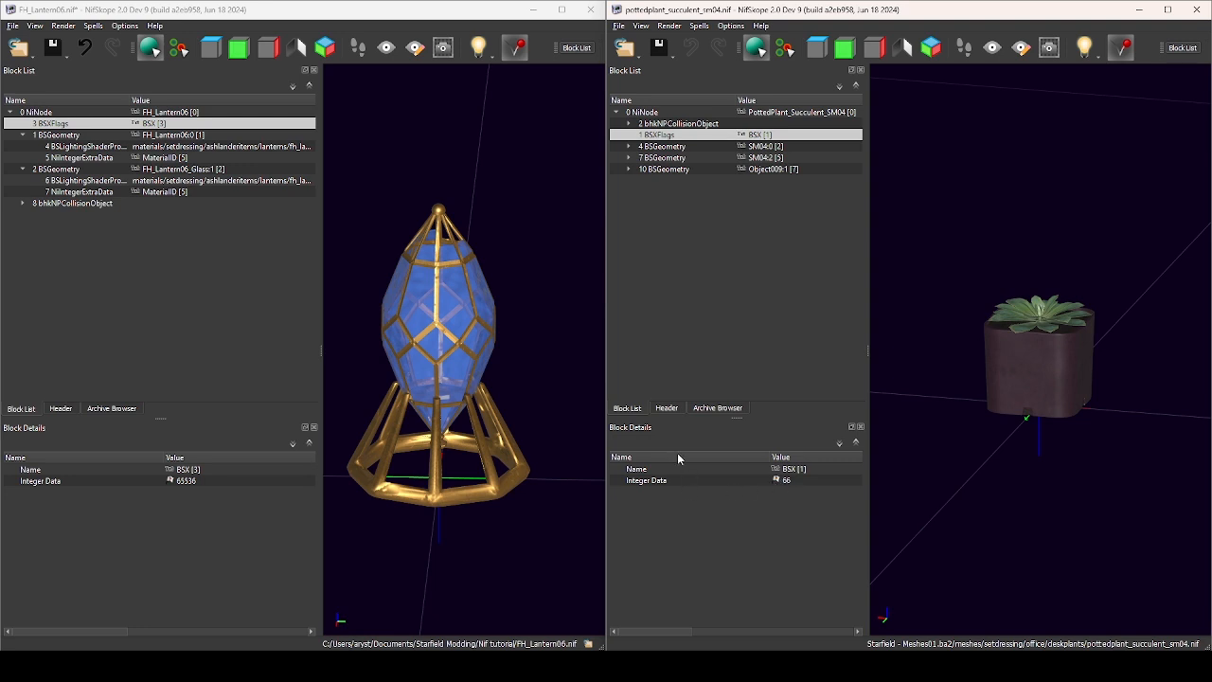
pyautogui.doubleClick(779, 481)
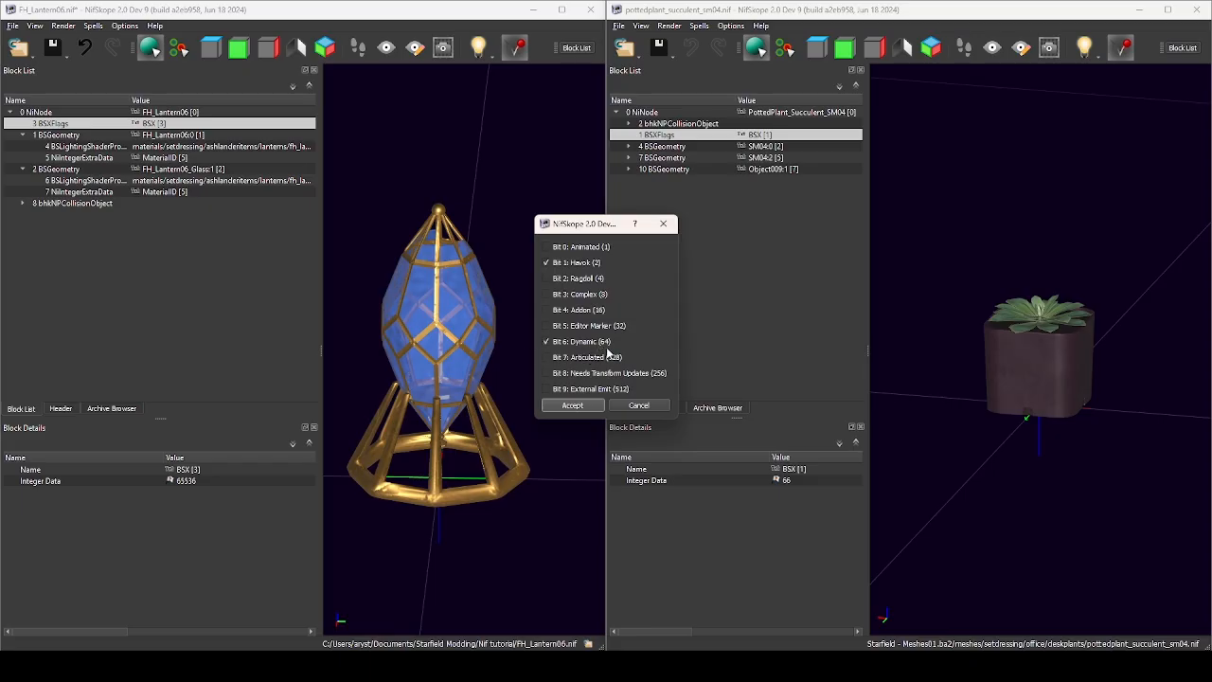
pyautogui.click(635, 405)
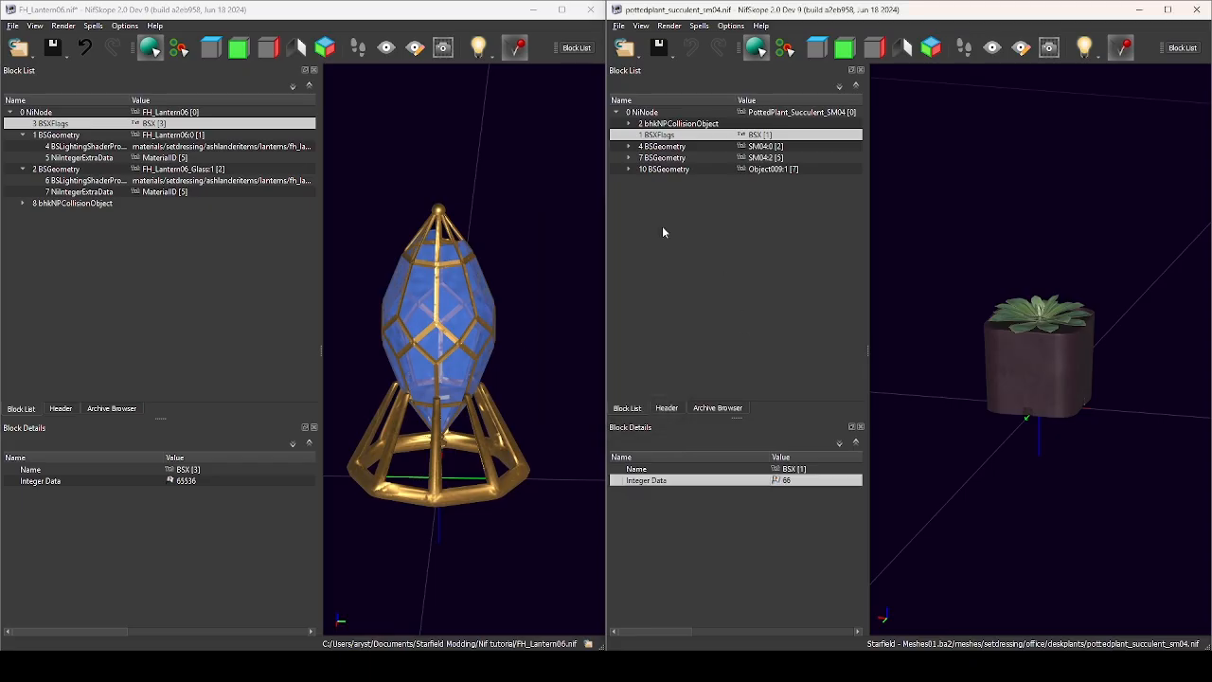
# Enable the Havok and Dynamic bits in the lantern's BSXFlags integer data and recheck the flags.
pyautogui.click(170, 480)
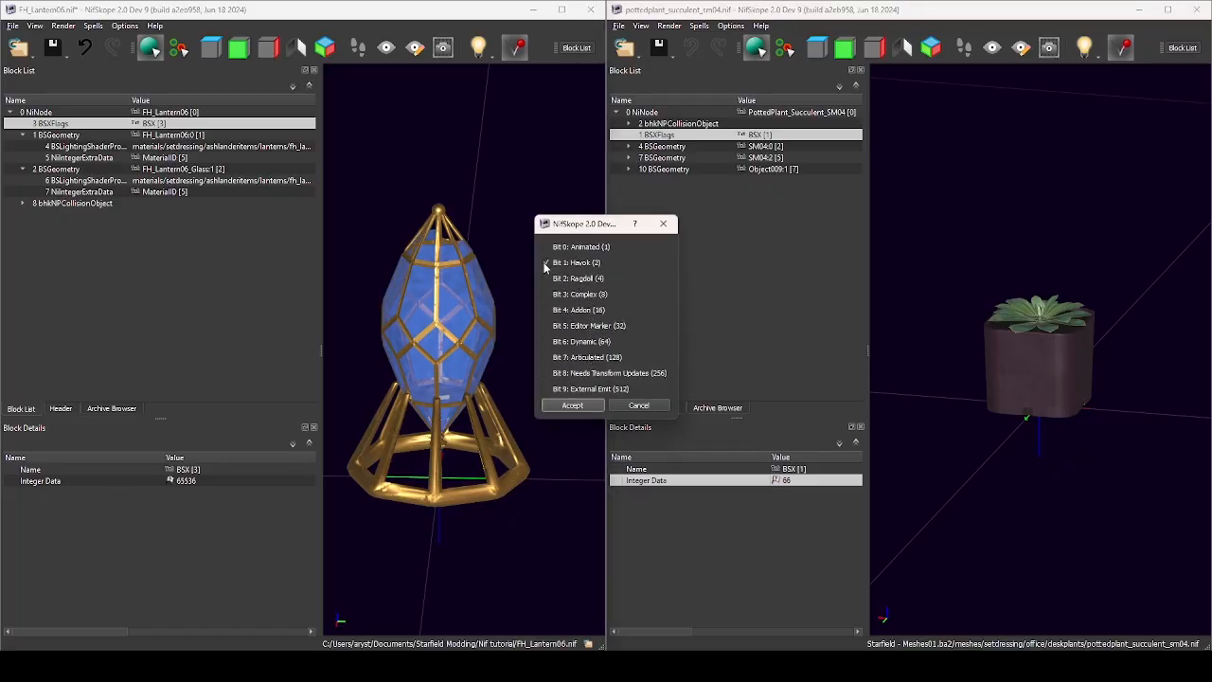
pyautogui.click(547, 342)
pyautogui.click(573, 405)
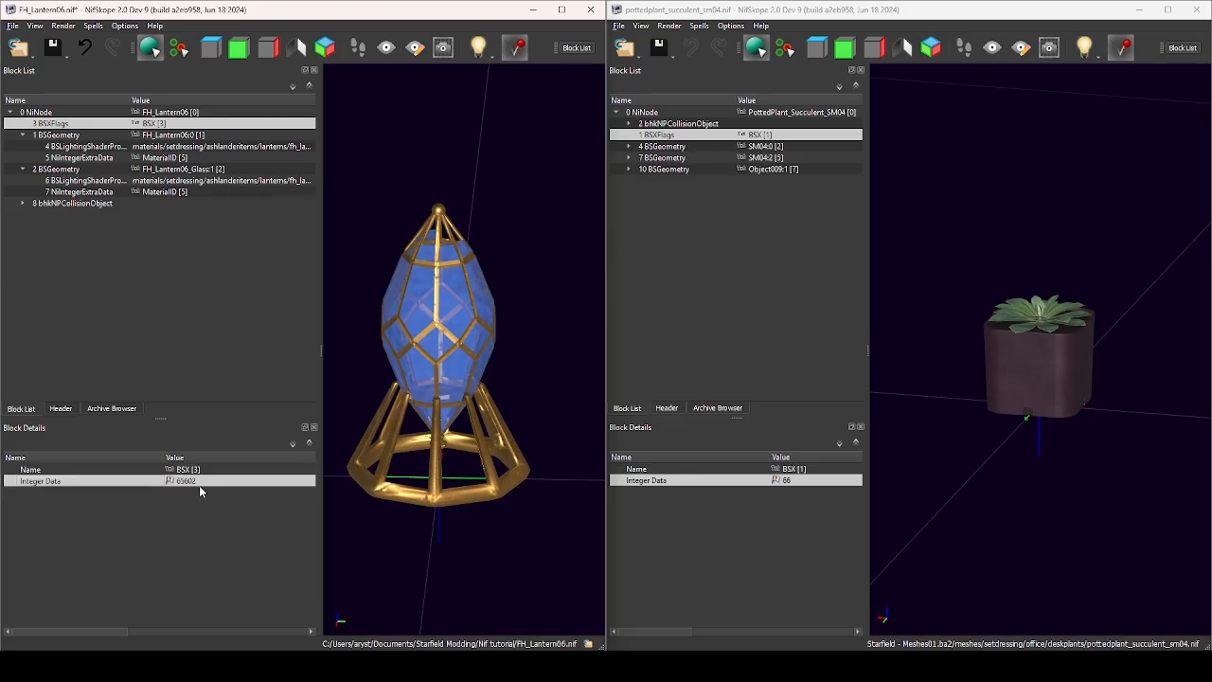
pyautogui.click(169, 482)
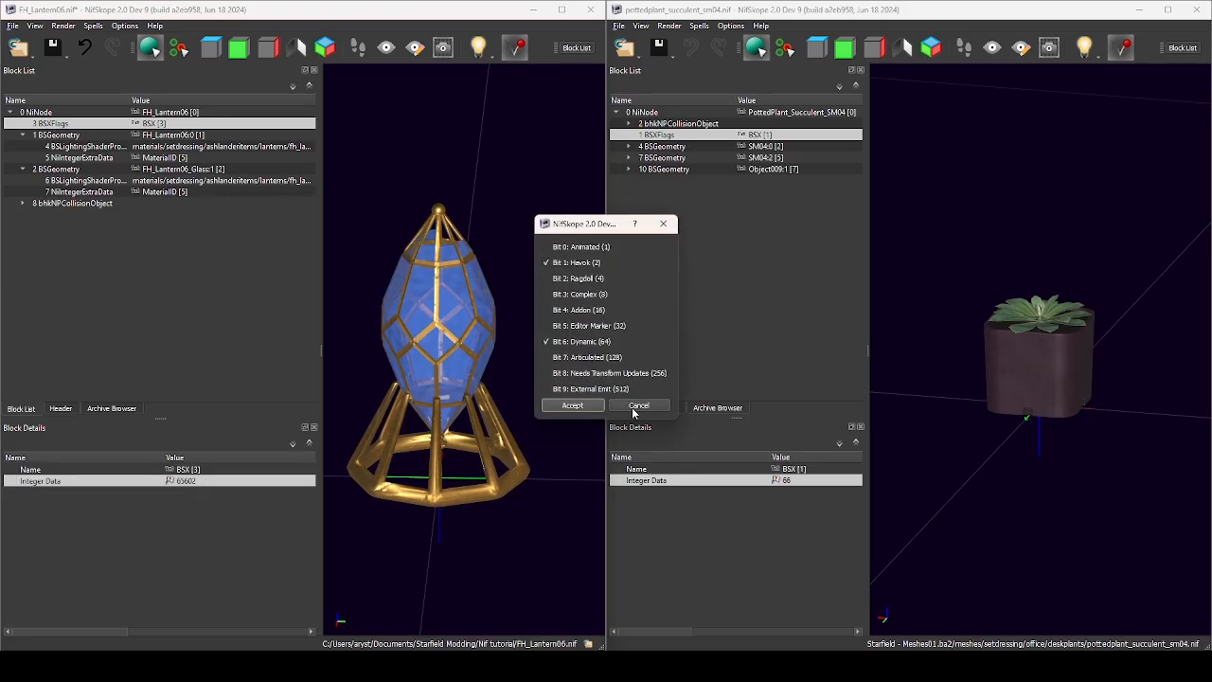
pyautogui.click(629, 406)
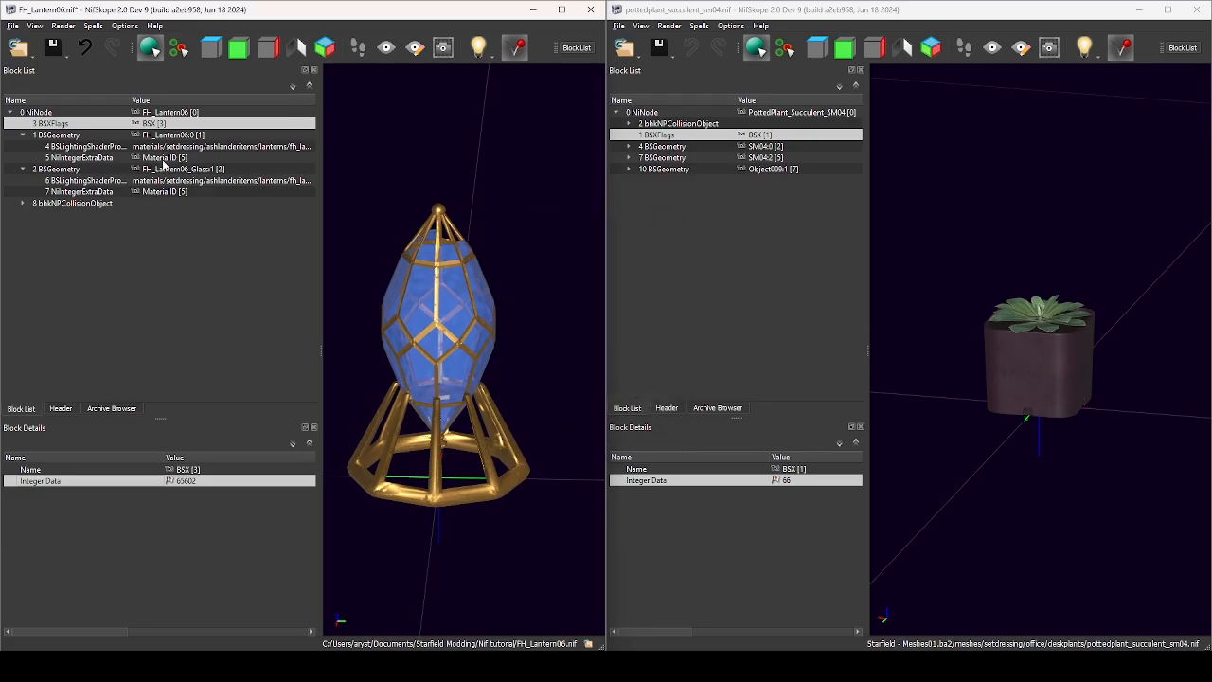
# Examine the flag bits of the lantern's root NiNode, then cancel the flags dialog.
pyautogui.click(53, 113)
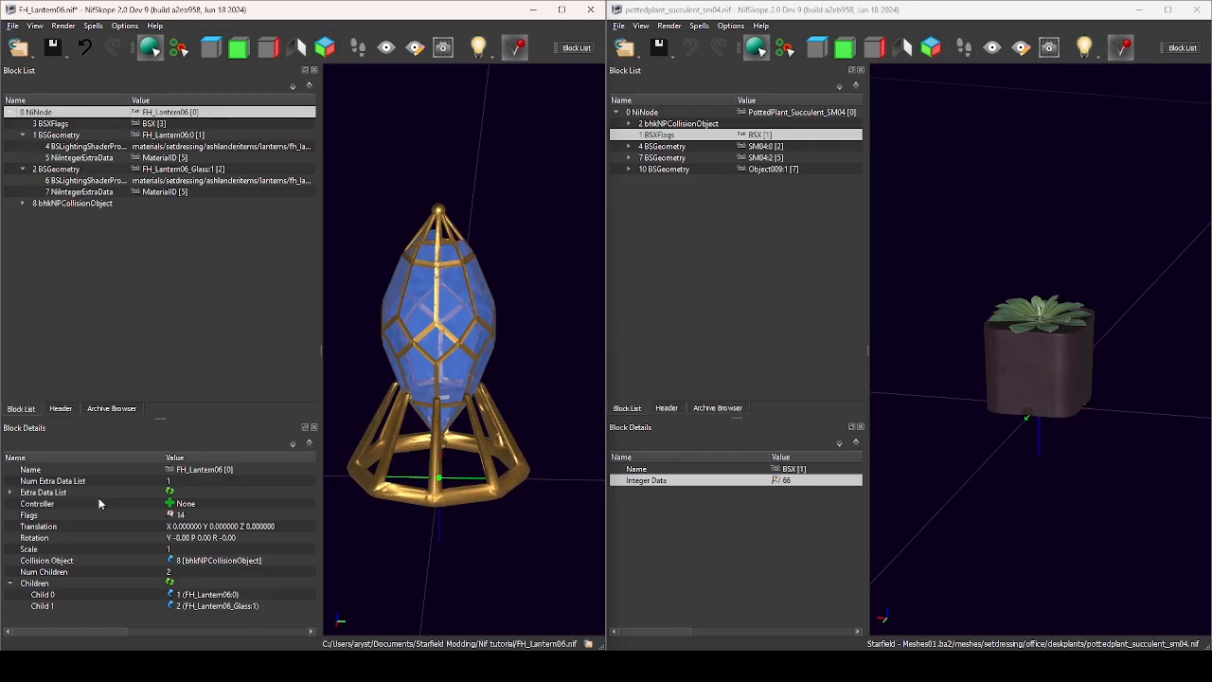
pyautogui.doubleClick(173, 516)
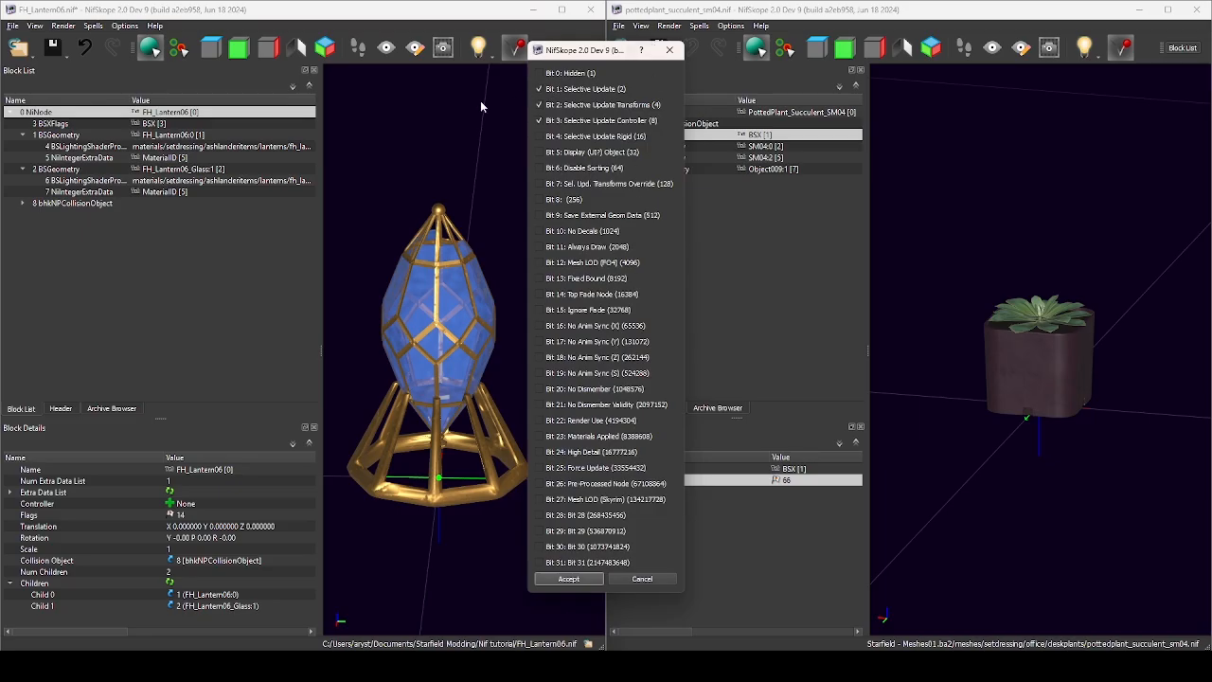
pyautogui.click(538, 104)
pyautogui.click(641, 579)
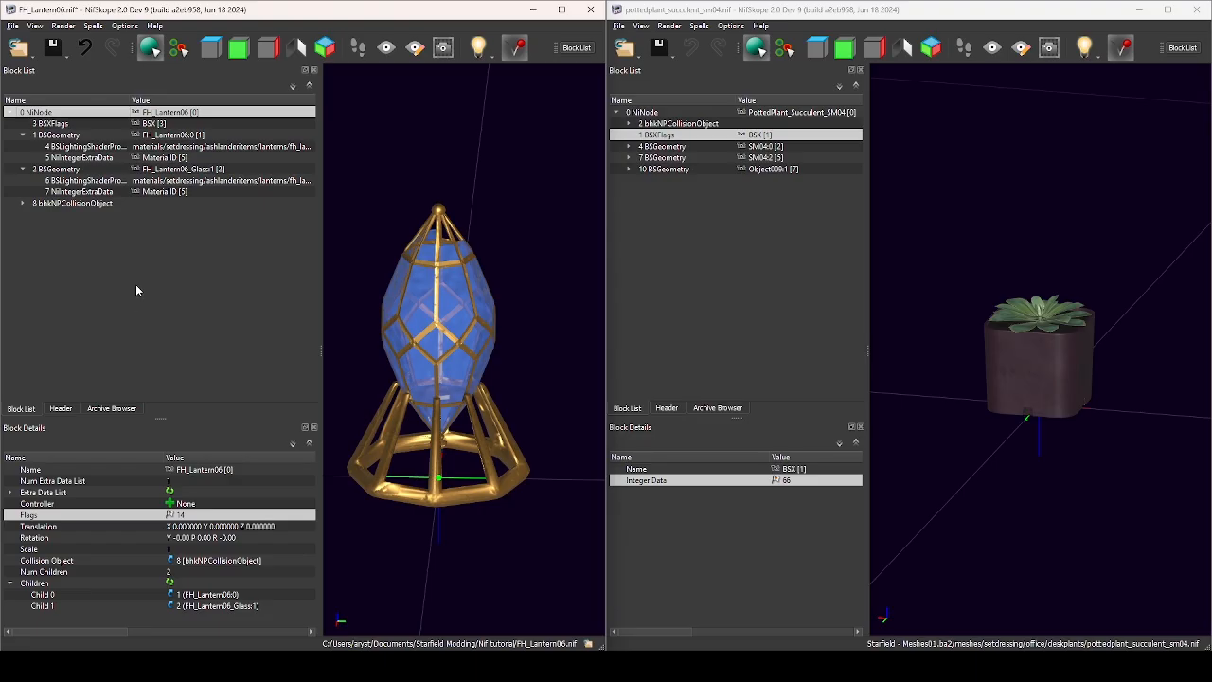
# Save the lantern as FH_Lantern06.nif in the Nif tutorial folder, replacing the existing file.
pyautogui.click(62, 54)
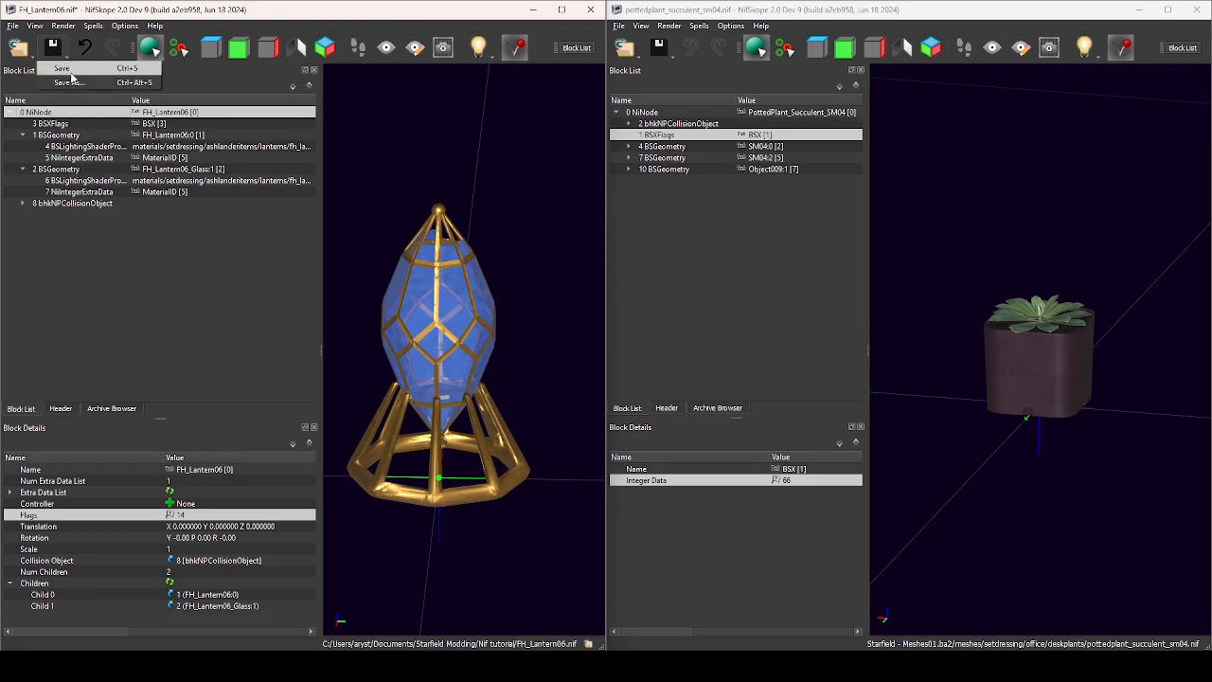
pyautogui.click(76, 81)
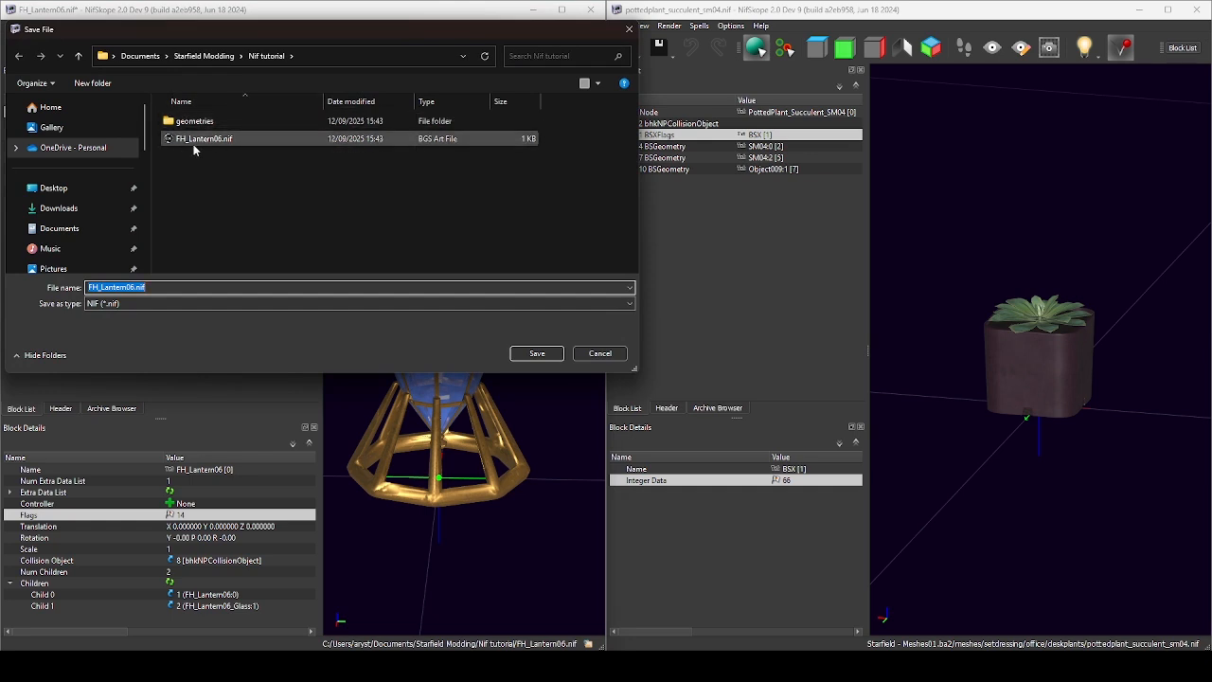
pyautogui.click(527, 354)
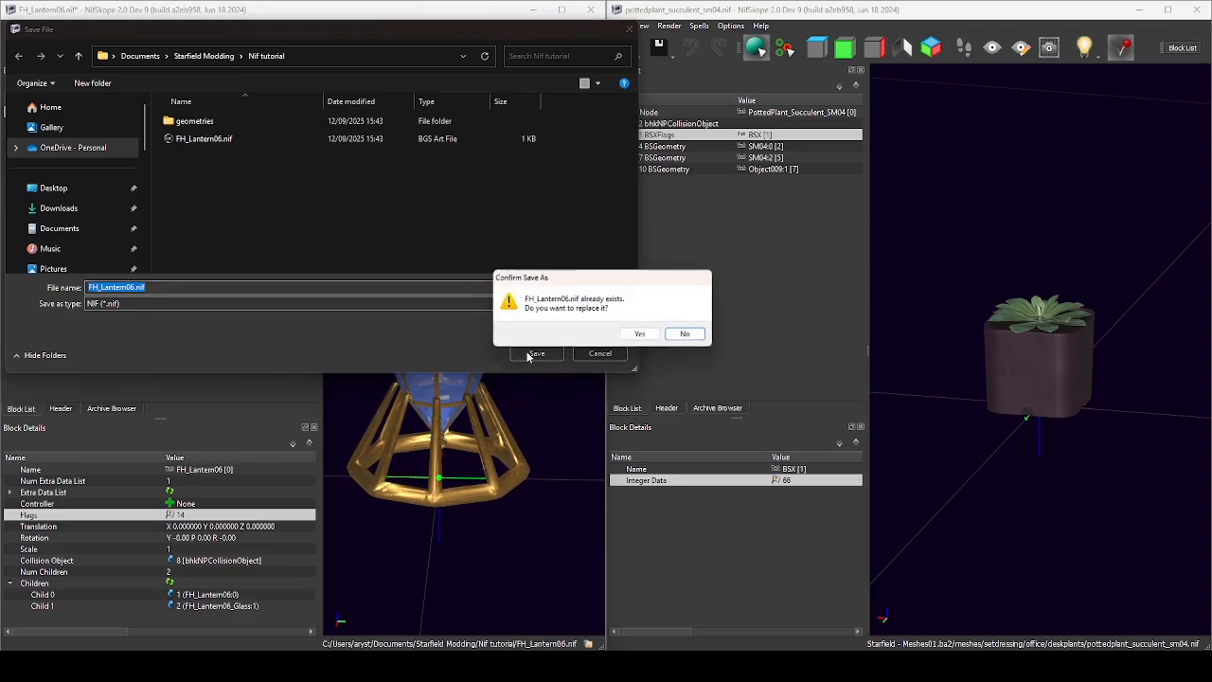
pyautogui.click(643, 335)
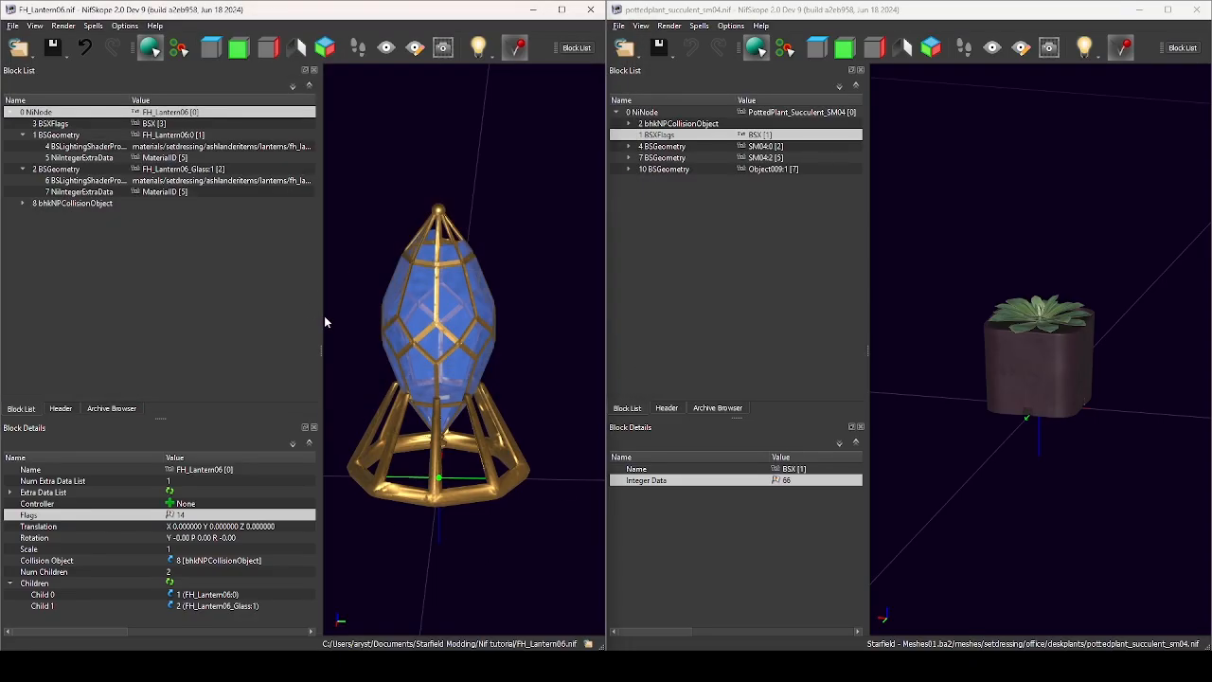
# Maximize the lantern's window, switch to File Explorer and select FH_Lantern06.nif in the Nif tutorial folder.
pyautogui.click(561, 9)
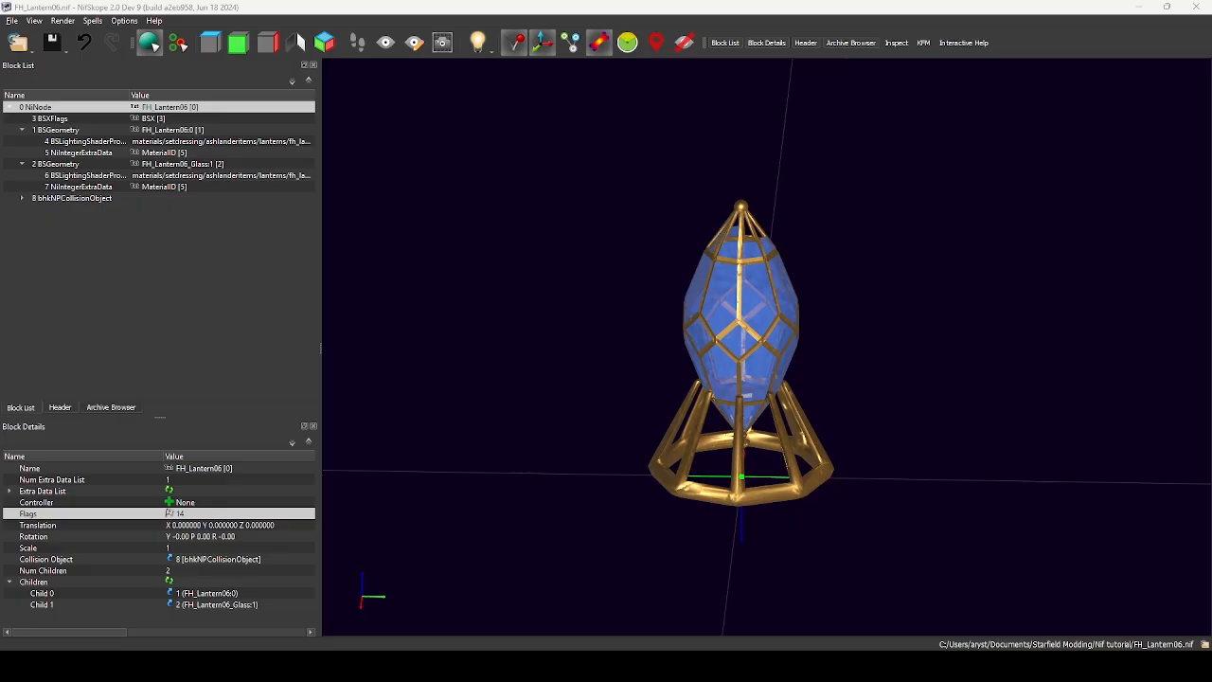
pyautogui.moveTo(0, 96); pyautogui.dragTo(504, 39)
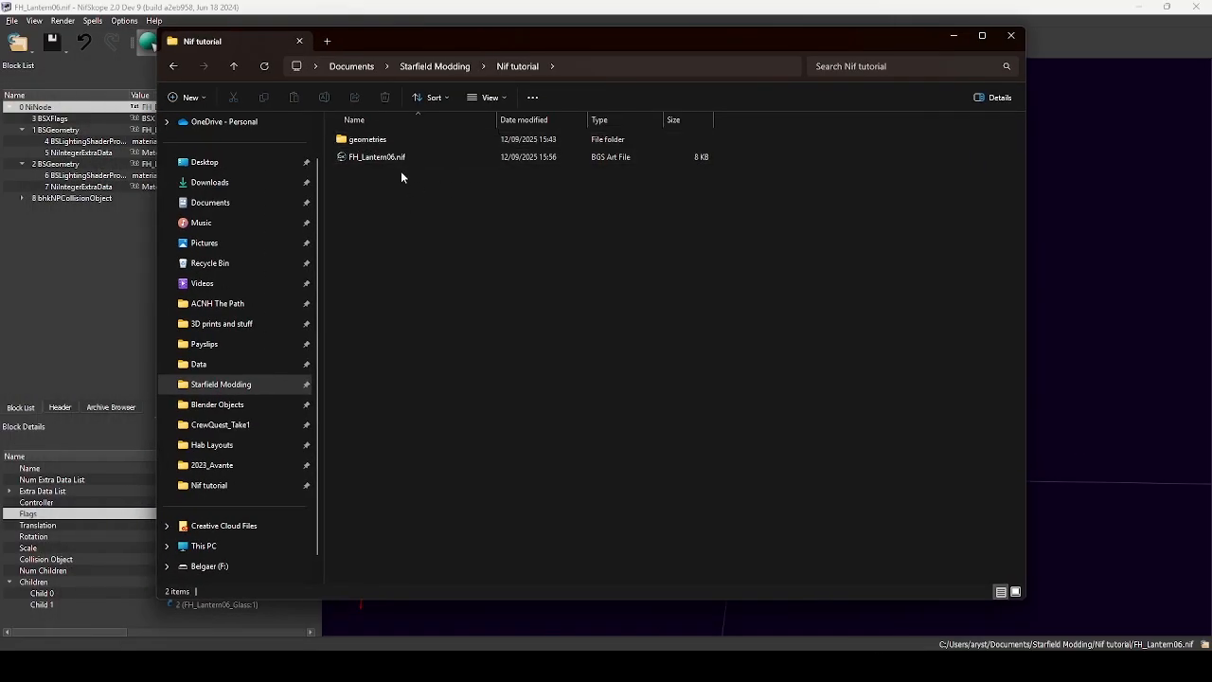
pyautogui.moveTo(382, 183); pyautogui.dragTo(407, 142)
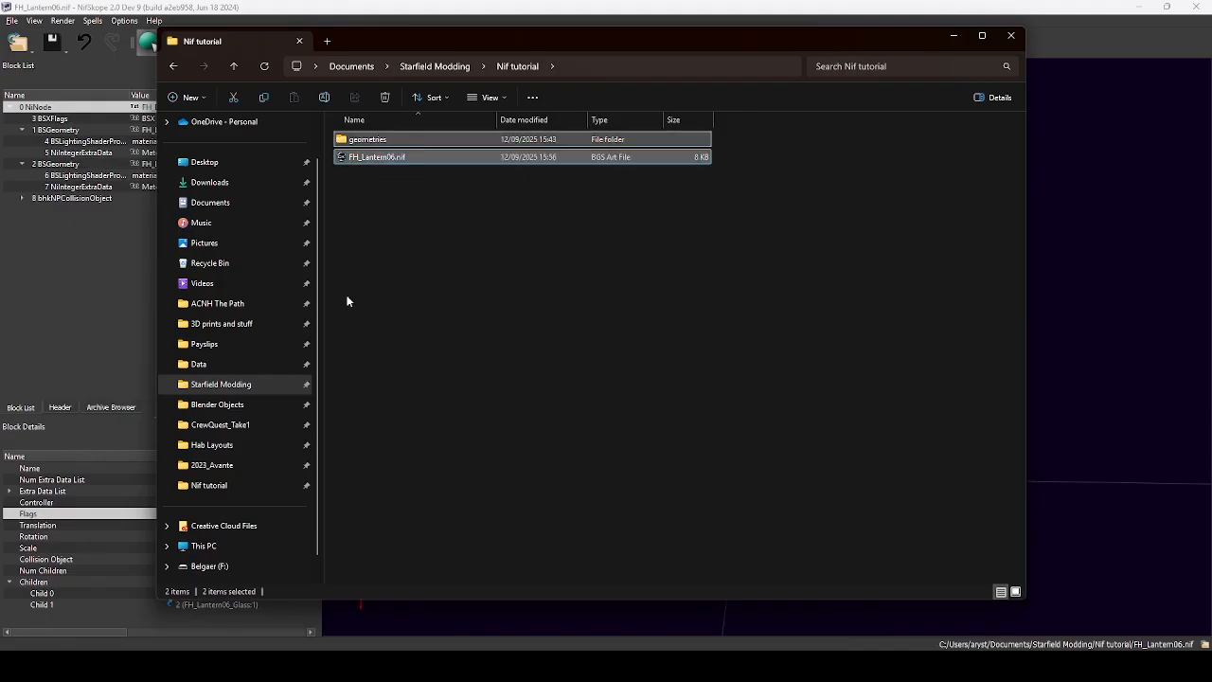
pyautogui.click(347, 300)
pyautogui.click(406, 157)
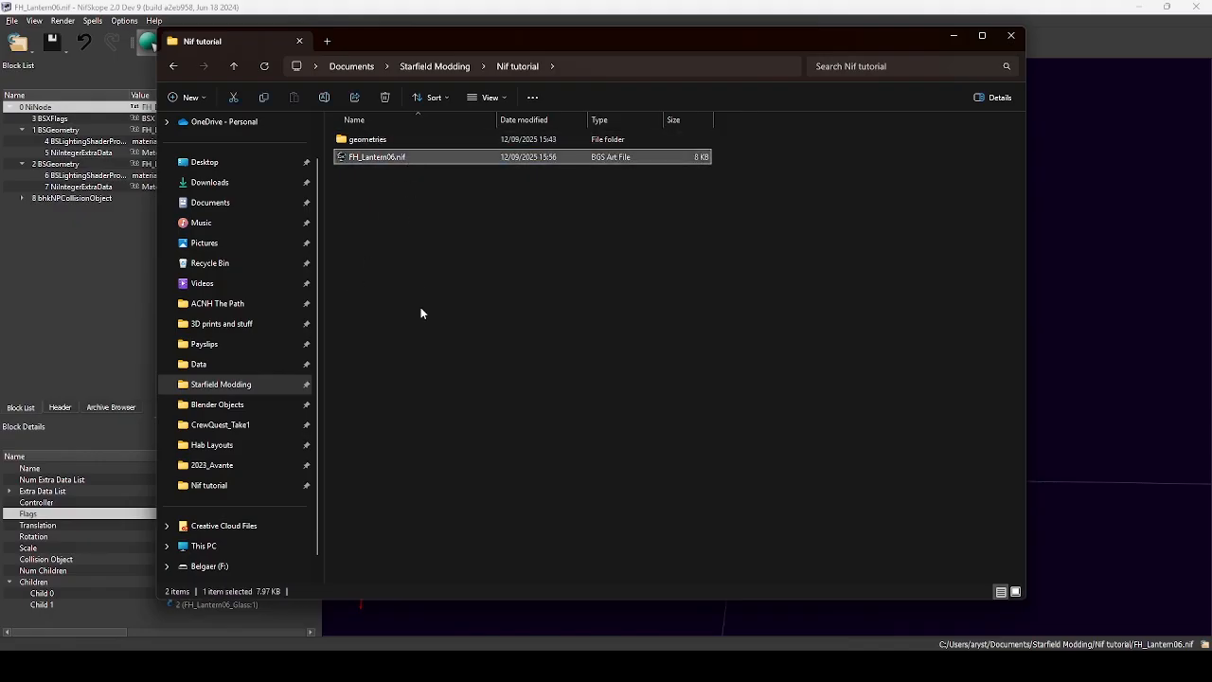
# Open the Starfield Data folder in a new File Explorer tab and go into its Meshes folder.
pyautogui.rightClick(223, 365)
pyautogui.click(294, 136)
pyautogui.click(371, 39)
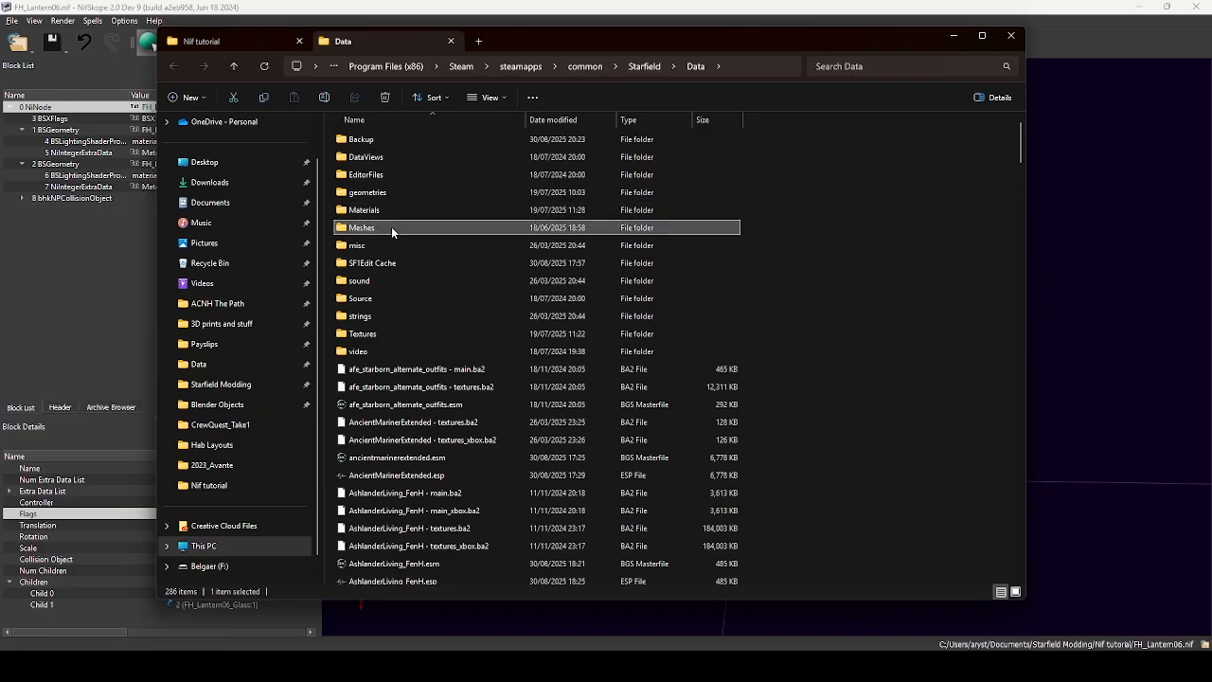
pyautogui.doubleClick(391, 227)
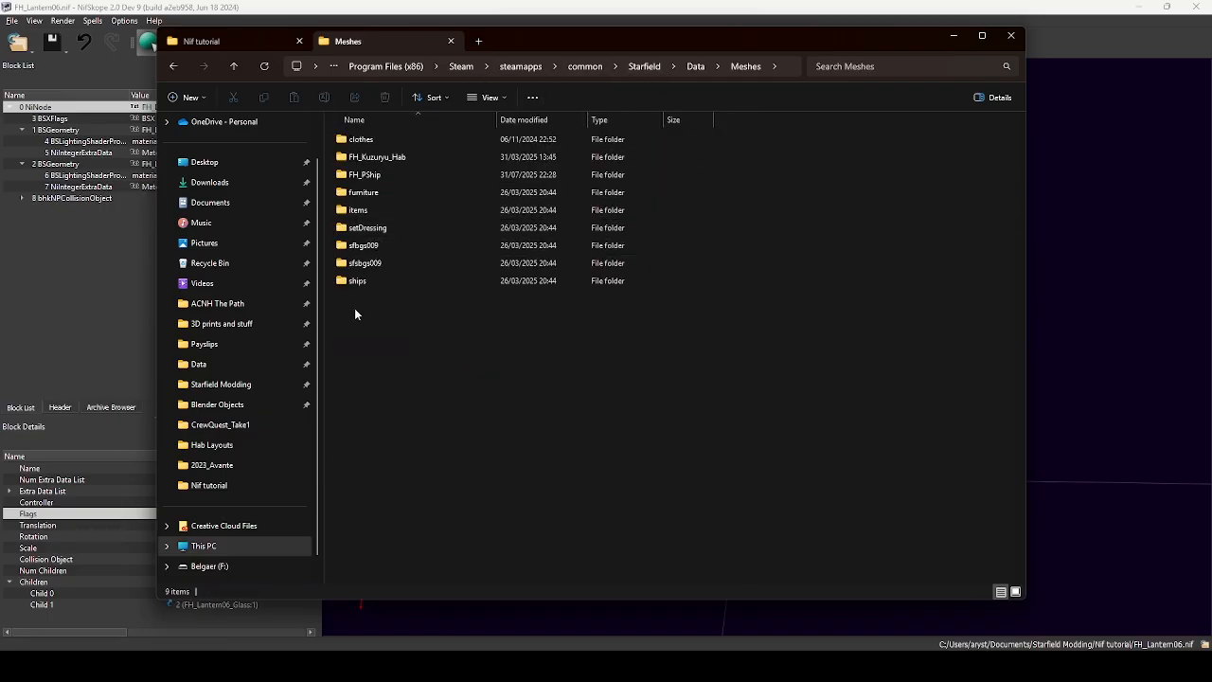
# Look at how the nif files are organised in the FH_Kuzuryu_Hab folder and return to Meshes.
pyautogui.doubleClick(399, 158)
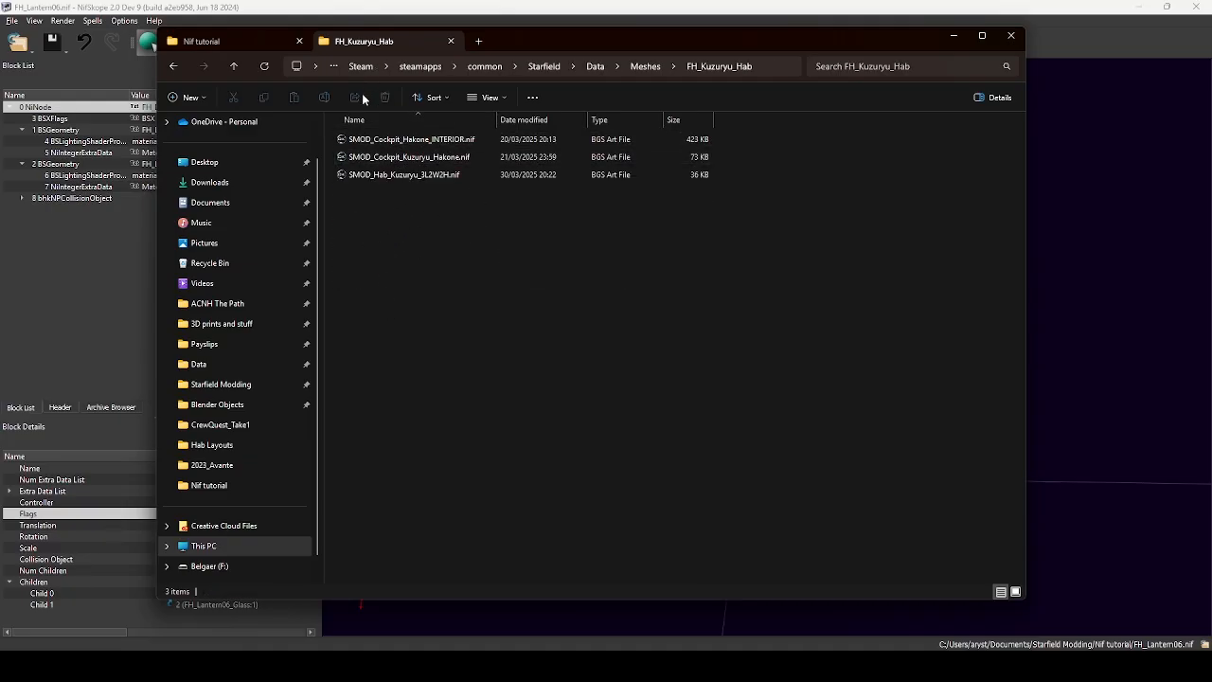
pyautogui.click(173, 67)
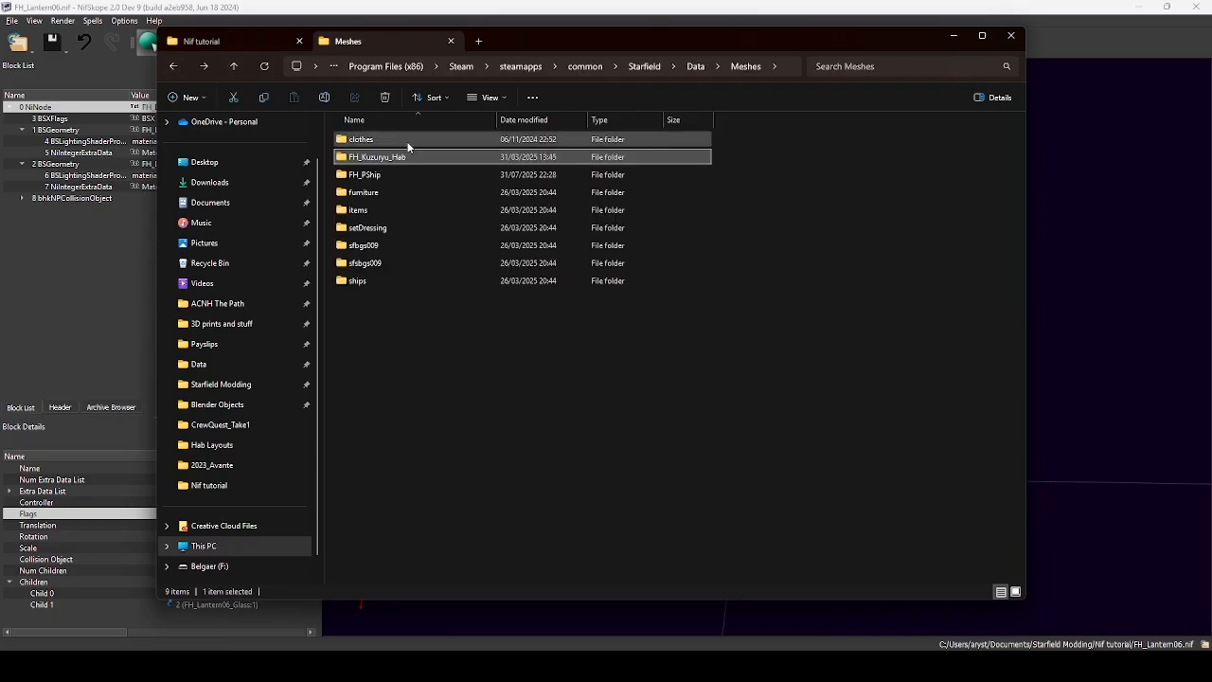
pyautogui.click(431, 329)
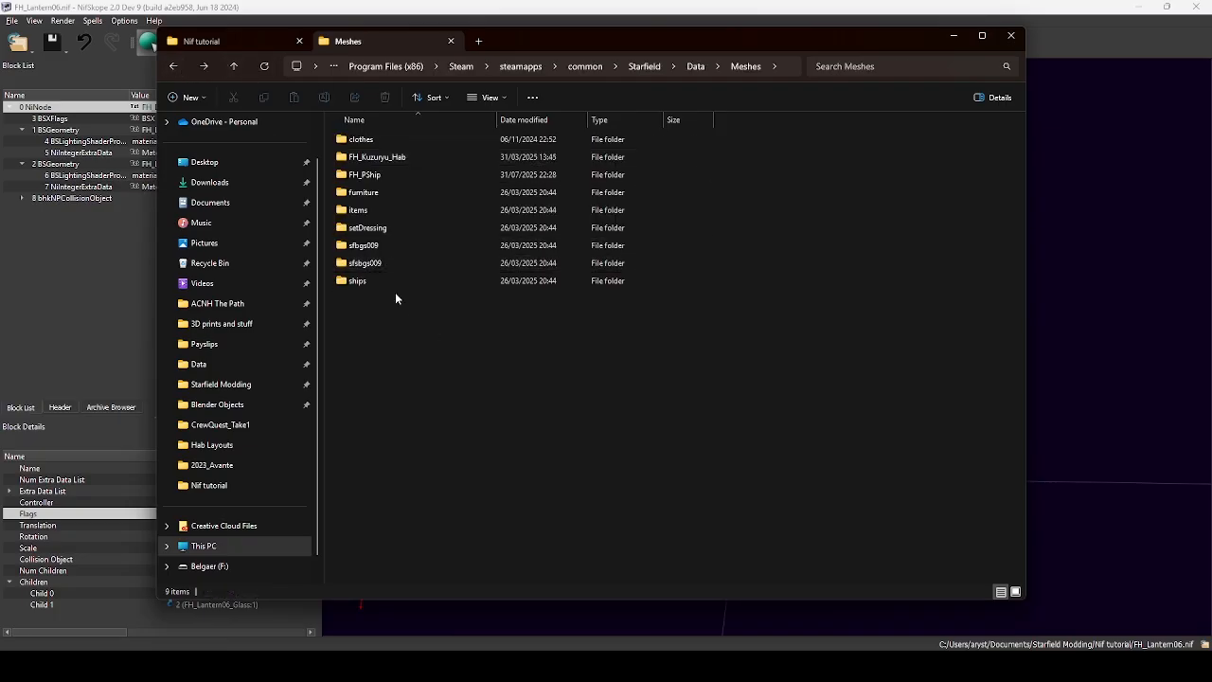
# Open the setDressing\Ashlander_Items\Lanterns folder inside Meshes to view where the lantern nif files belong.
pyautogui.doubleClick(383, 231)
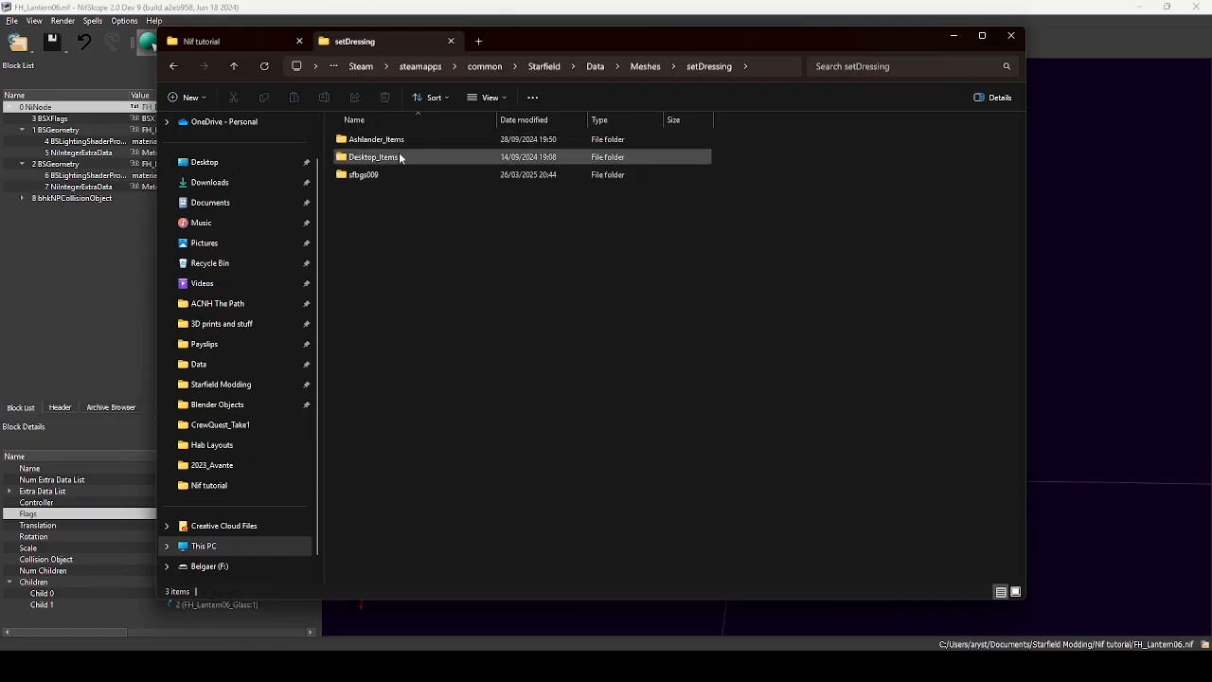
pyautogui.click(359, 144)
pyautogui.doubleClick(360, 146)
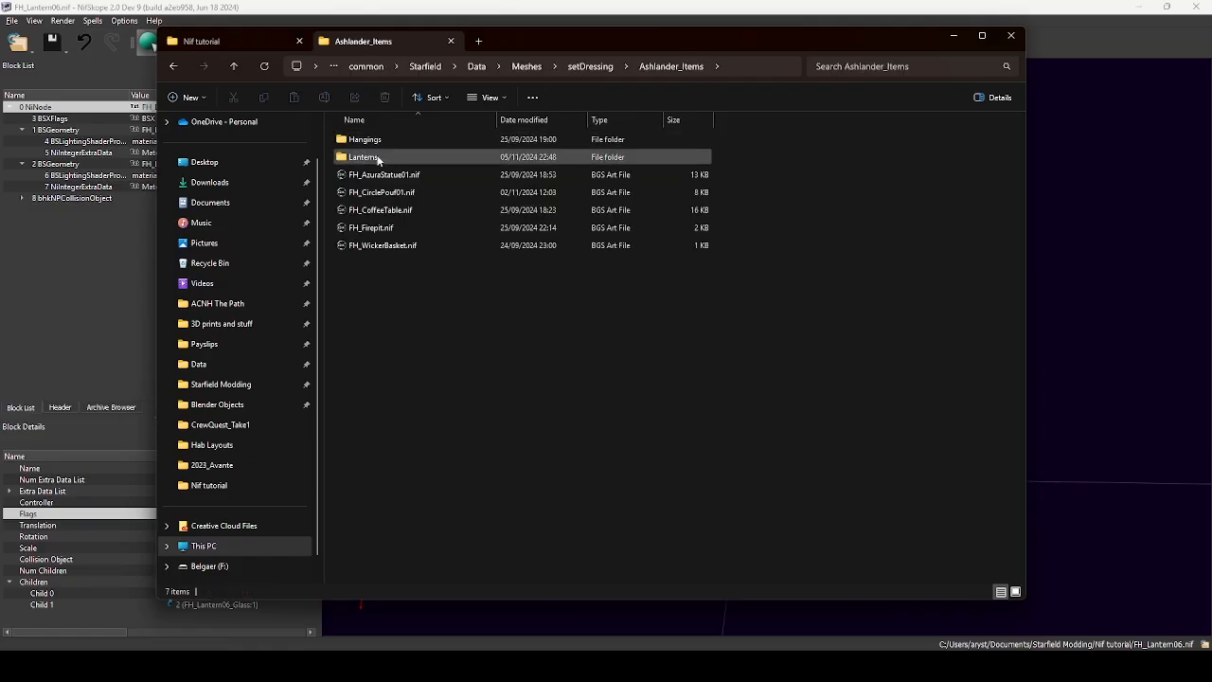
pyautogui.doubleClick(379, 157)
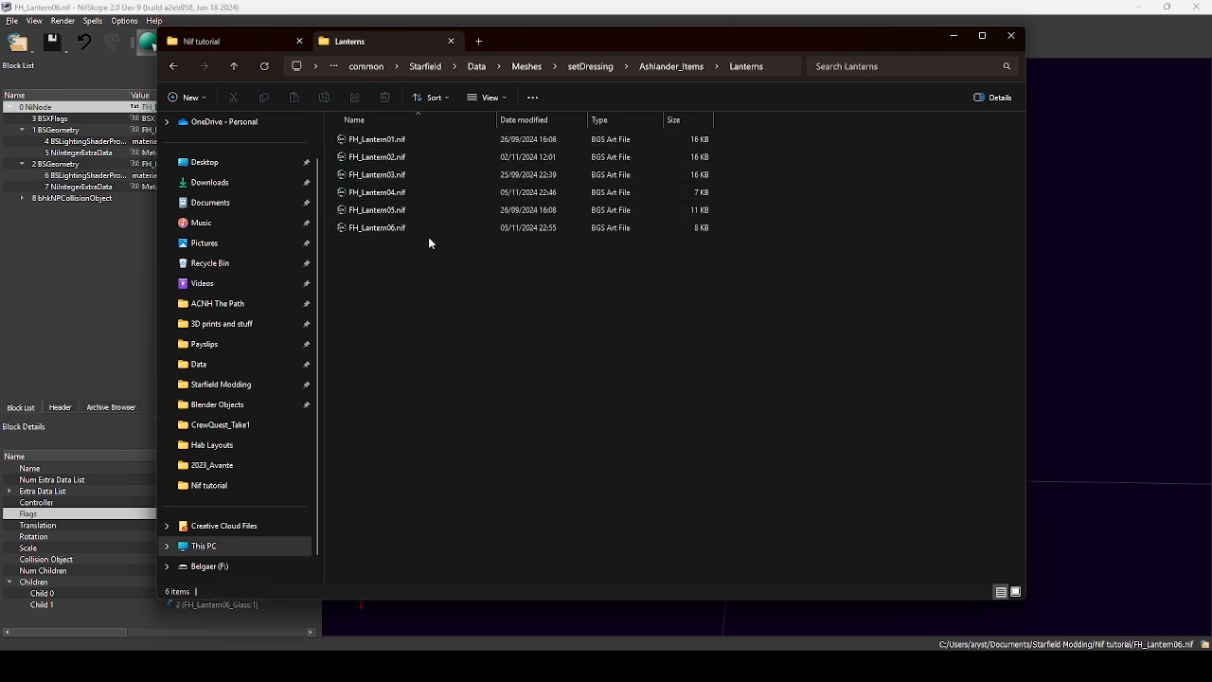
# Go into the Nif tutorial project's geometries folder and select both FH_Lantern06_0 and FH_Lantern06_Glass_1.
pyautogui.click(197, 44)
pyautogui.click(371, 147)
pyautogui.doubleClick(371, 146)
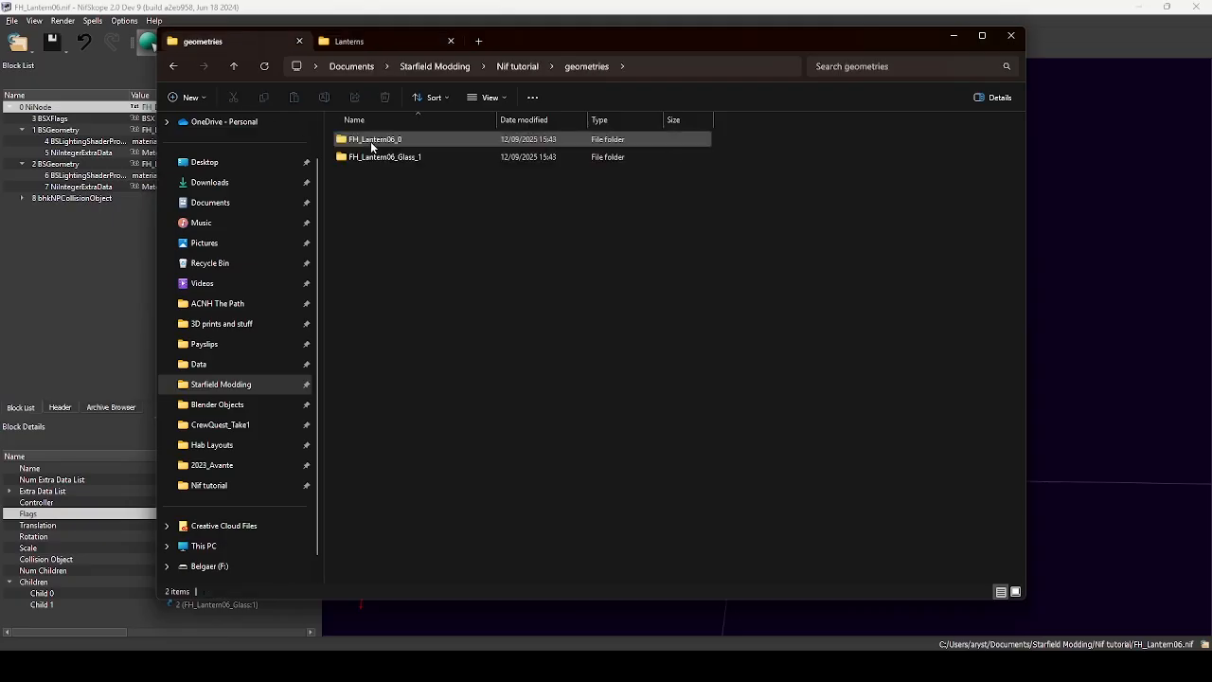
pyautogui.moveTo(380, 195); pyautogui.dragTo(423, 140)
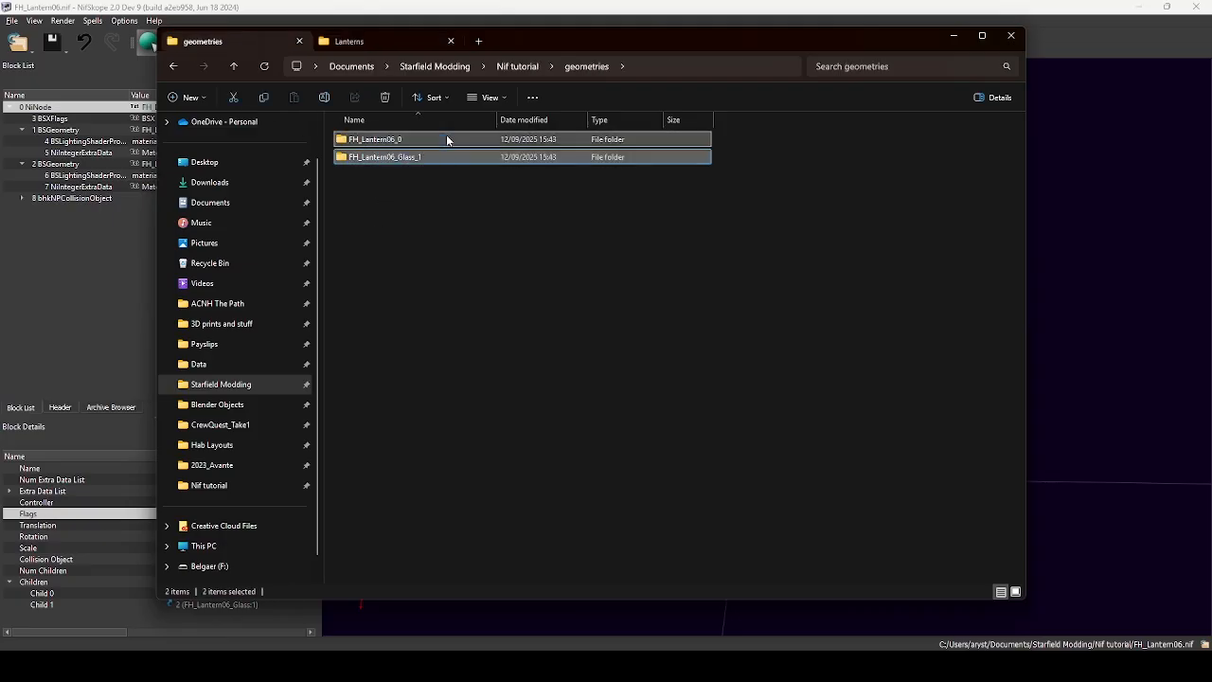
# Open the geometries folder in Starfield's Data directory and find the FH_Lantern06 folders.
pyautogui.click(398, 40)
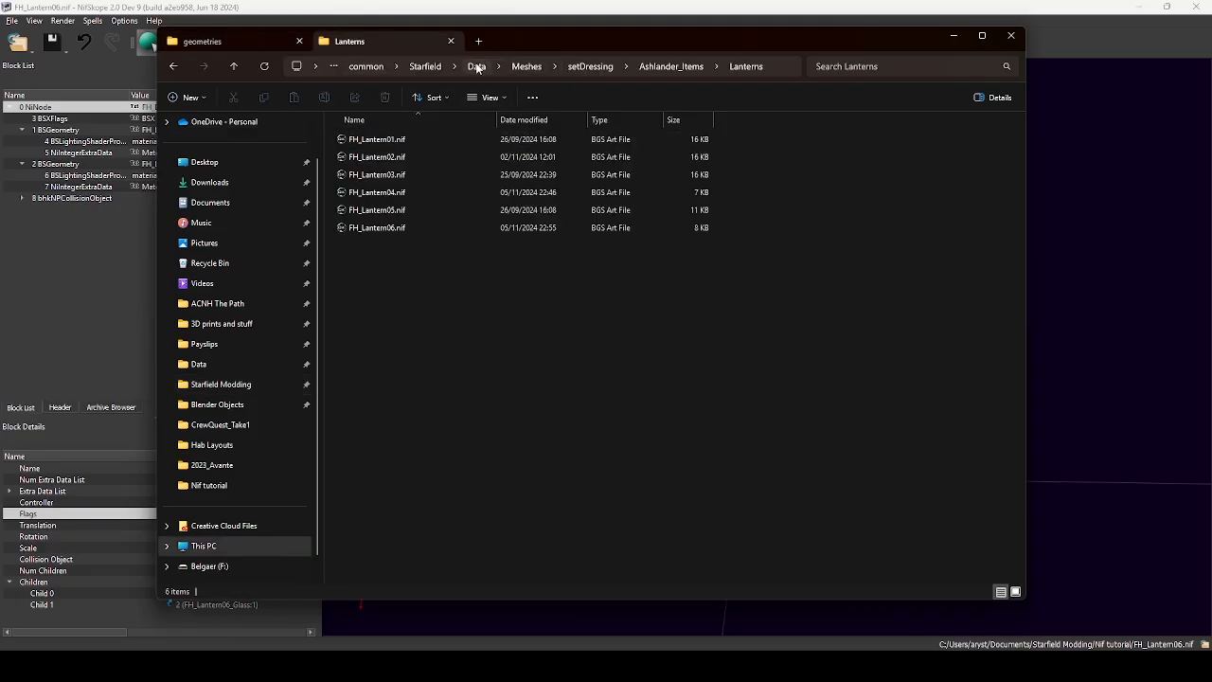
pyautogui.click(476, 67)
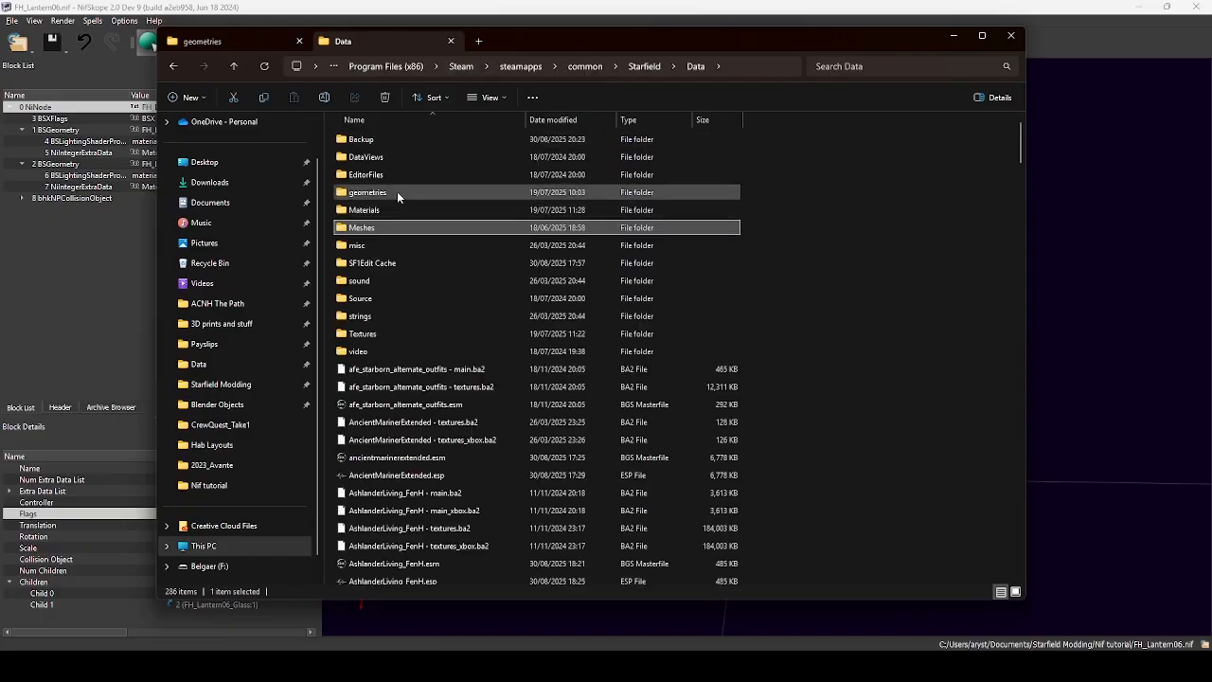
pyautogui.doubleClick(396, 191)
pyautogui.scroll(-10, 397, 256)
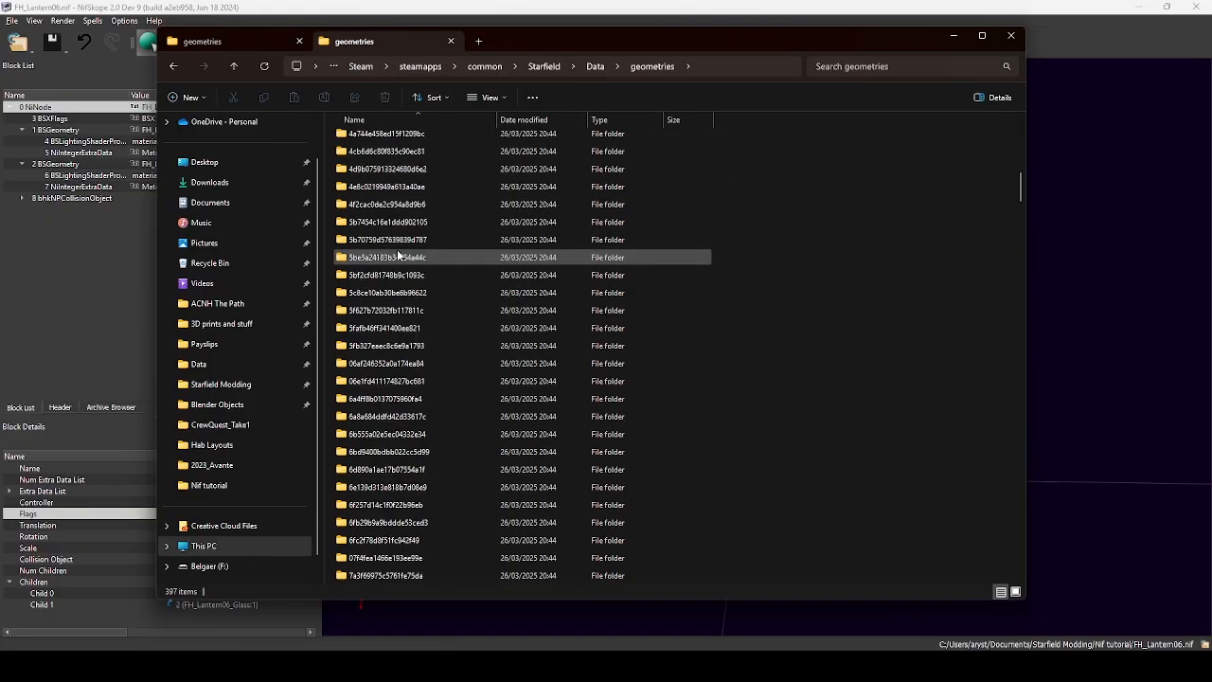
pyautogui.scroll(-20, 397, 256)
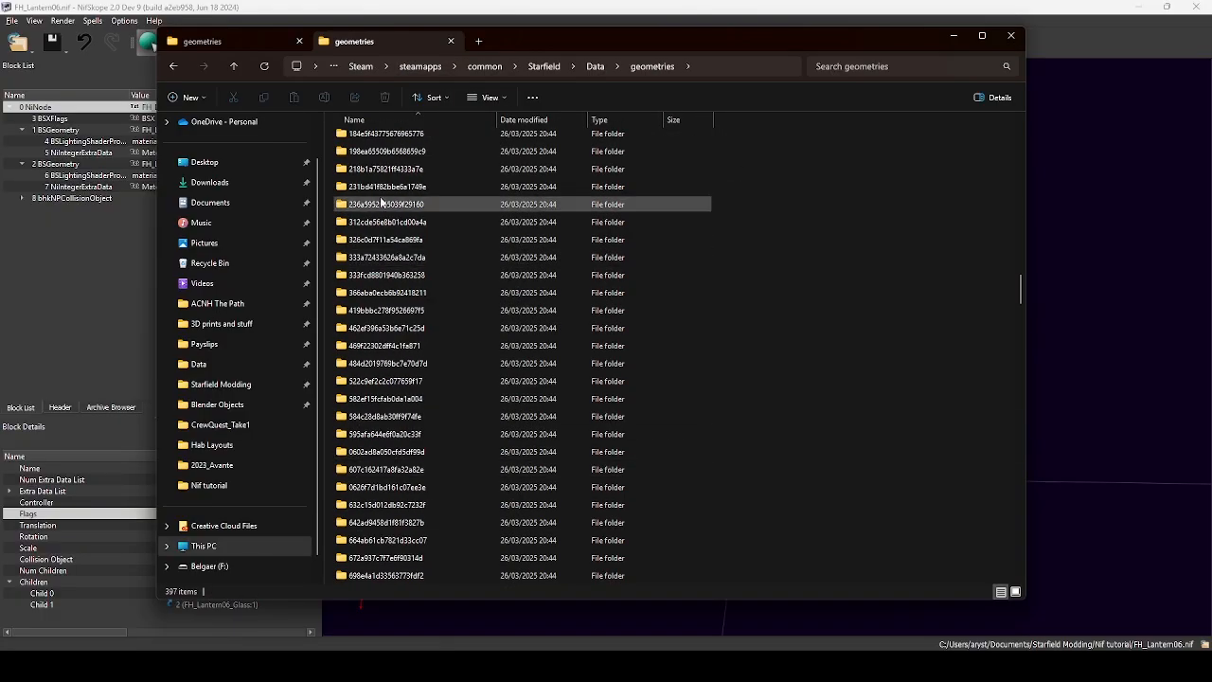
pyautogui.scroll(-20, 381, 202)
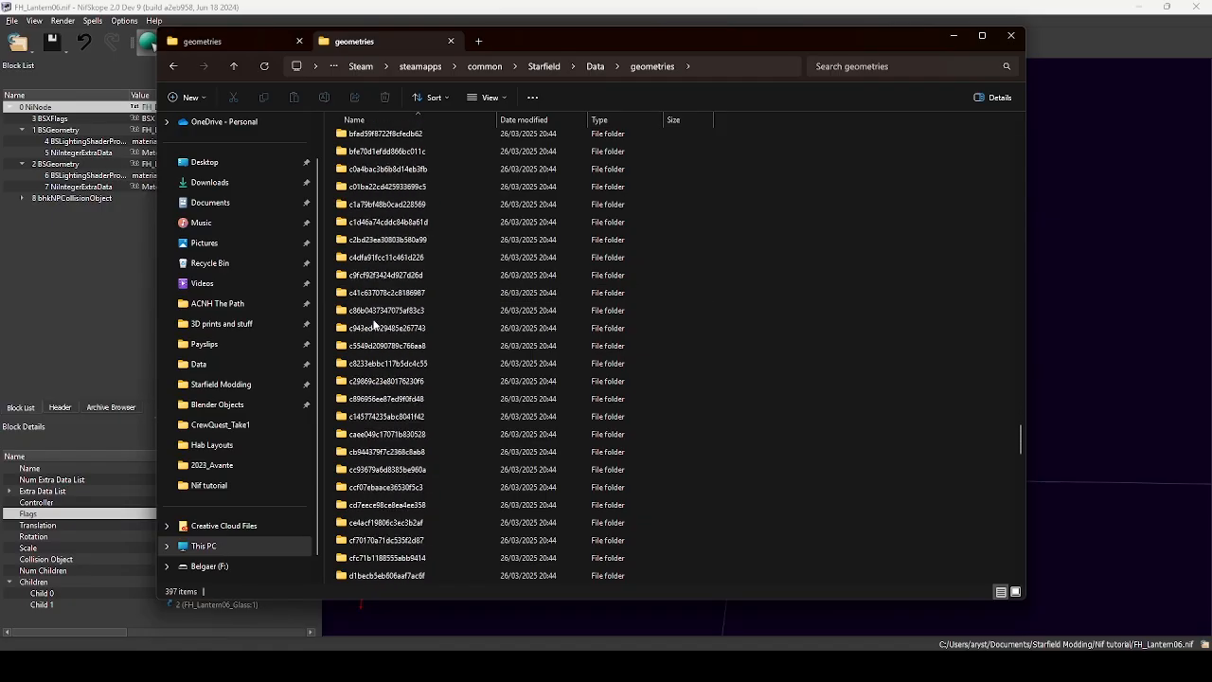
pyautogui.scroll(-9, 374, 324)
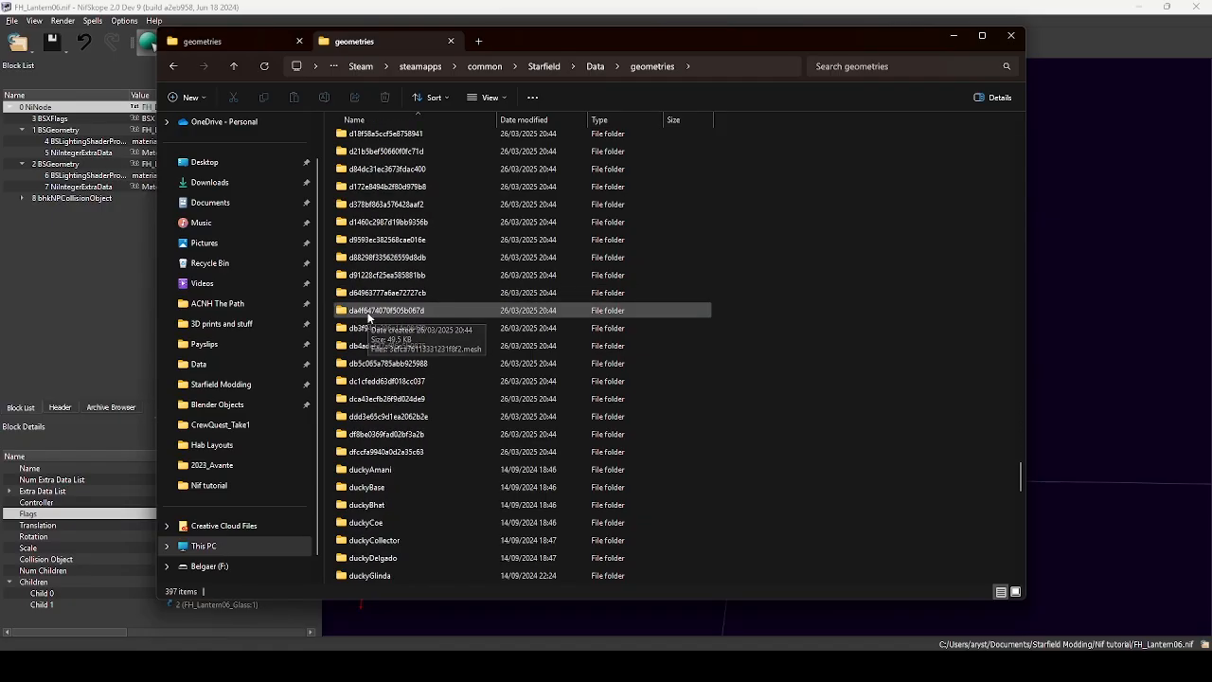
pyautogui.scroll(-12, 369, 319)
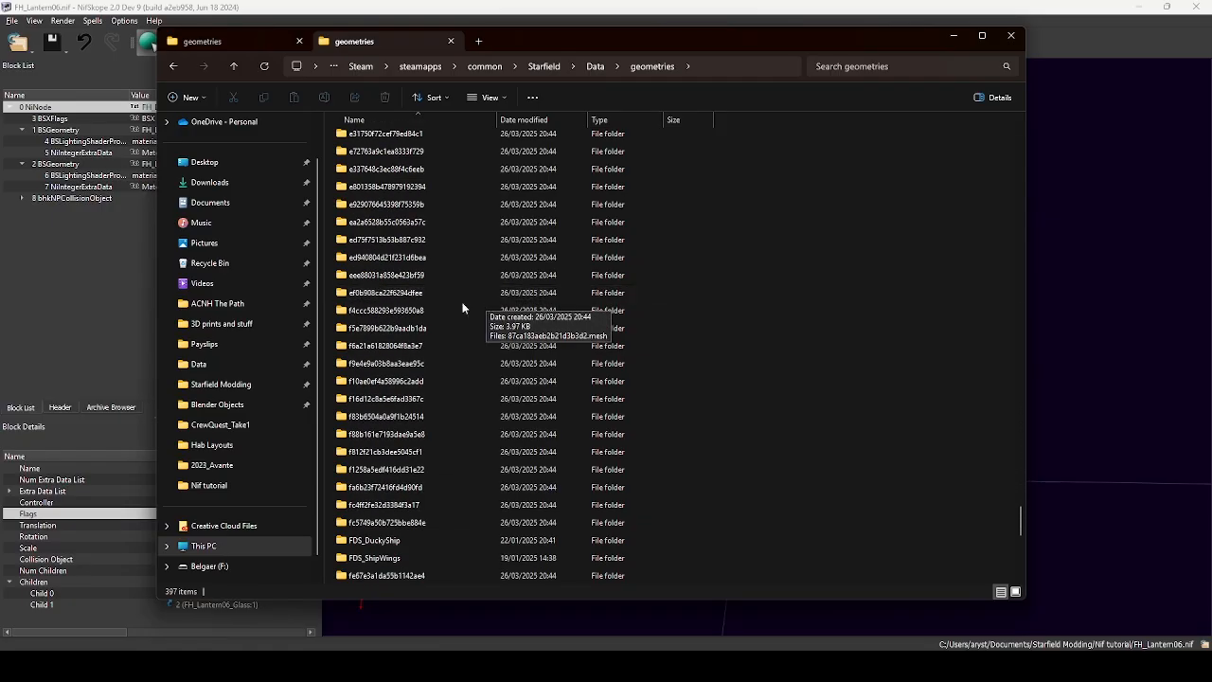
pyautogui.scroll(-7, 464, 293)
pyautogui.scroll(-4, 440, 295)
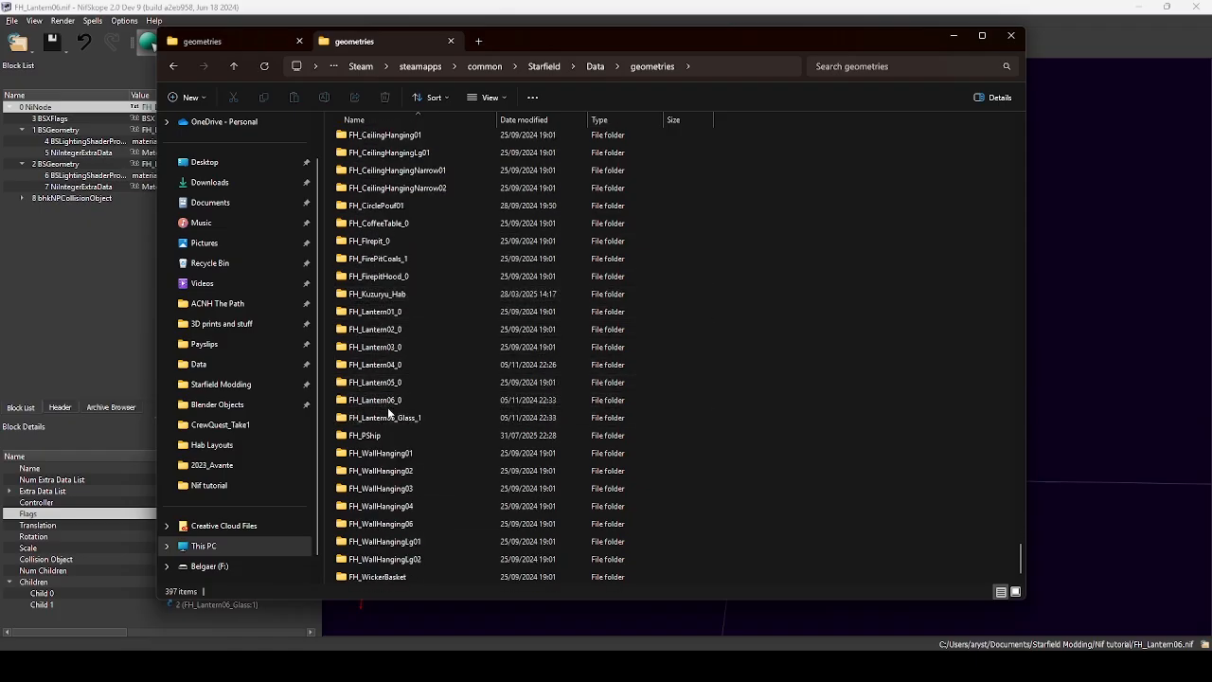
# Examine the mesh files inside the Data folder's FH_Lantern06_0 and FH_Lantern06_Glass_1 folders, returning to geometries after each.
pyautogui.doubleClick(390, 400)
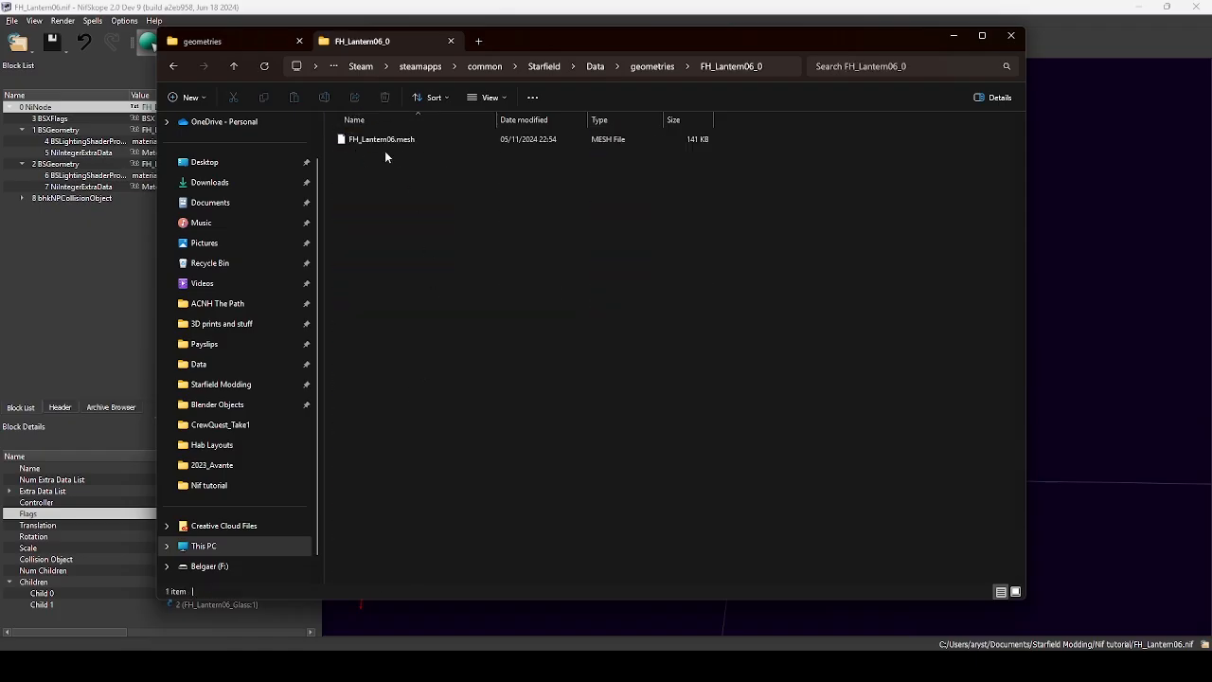
pyautogui.click(644, 66)
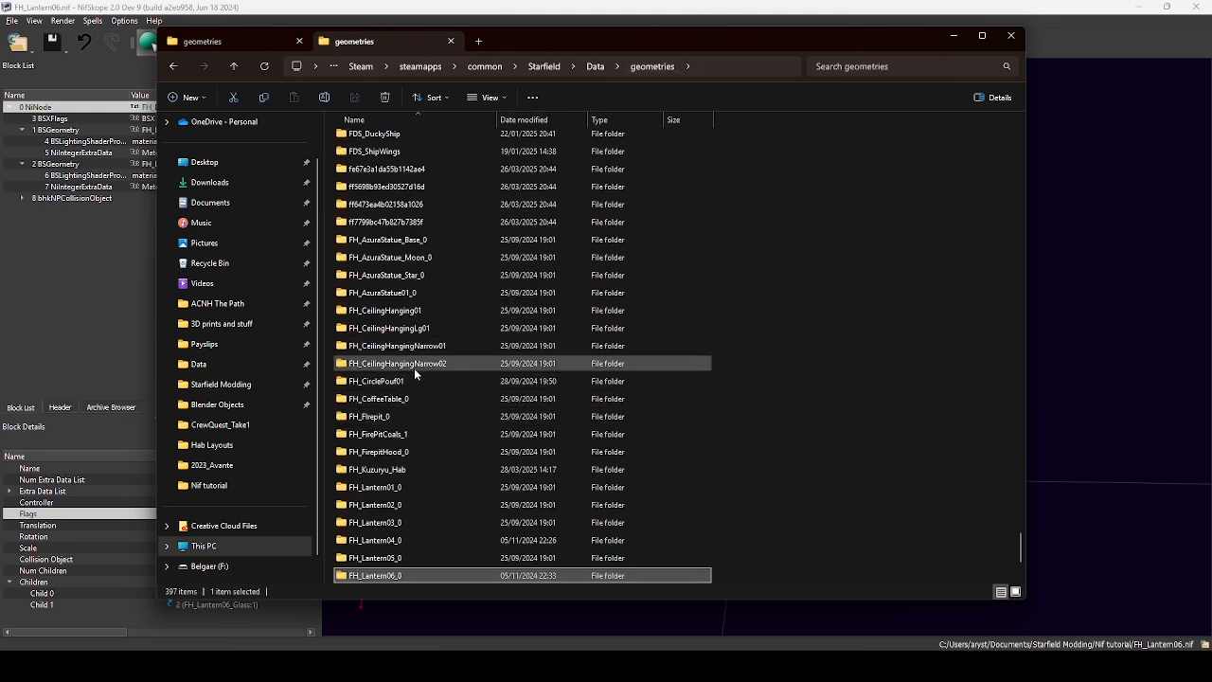
pyautogui.scroll(-3, 412, 374)
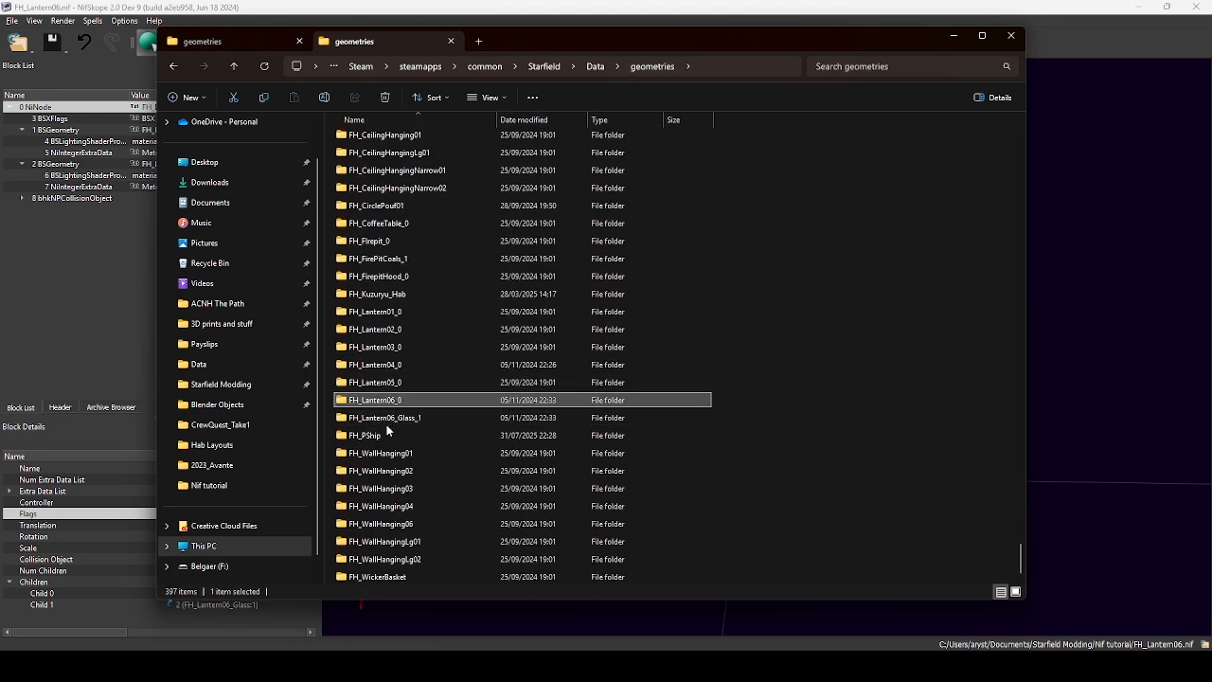
pyautogui.doubleClick(386, 422)
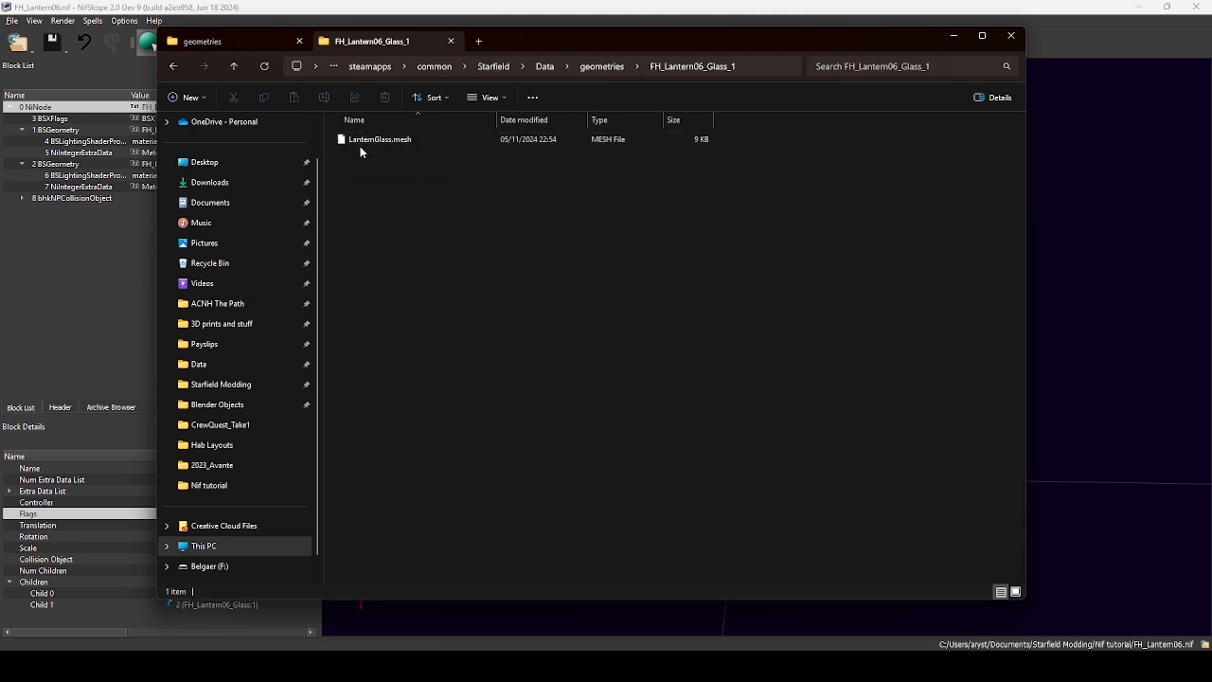
pyautogui.click(602, 66)
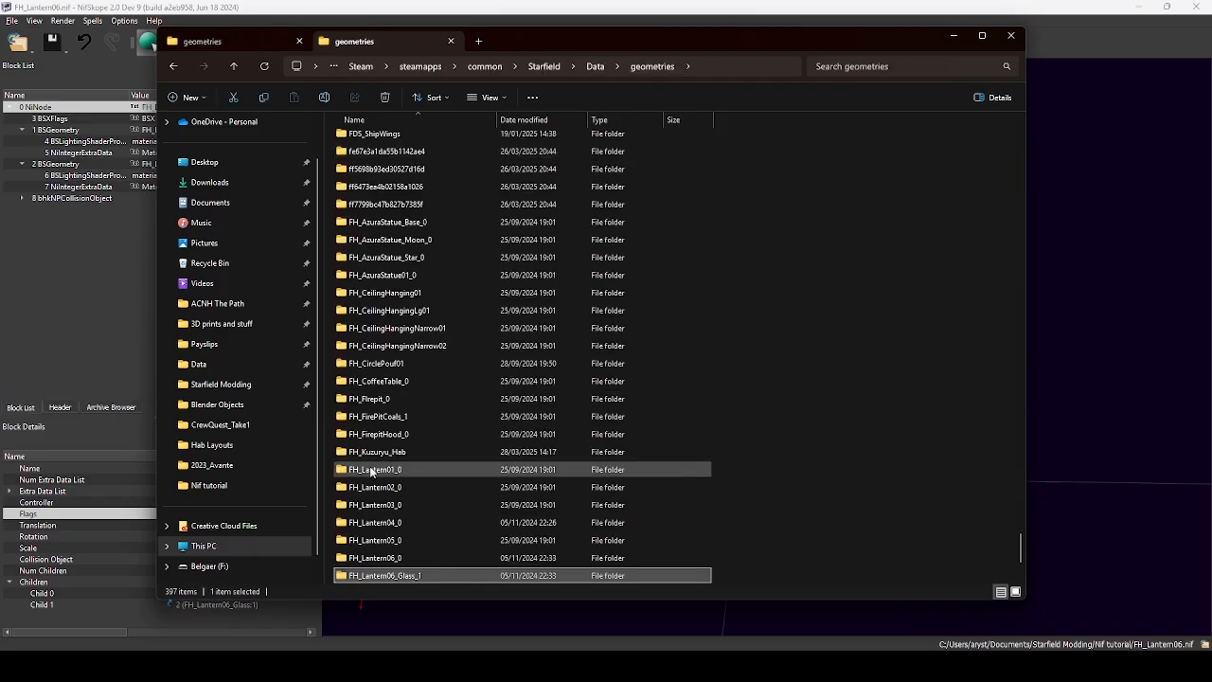
pyautogui.scroll(-3, 372, 470)
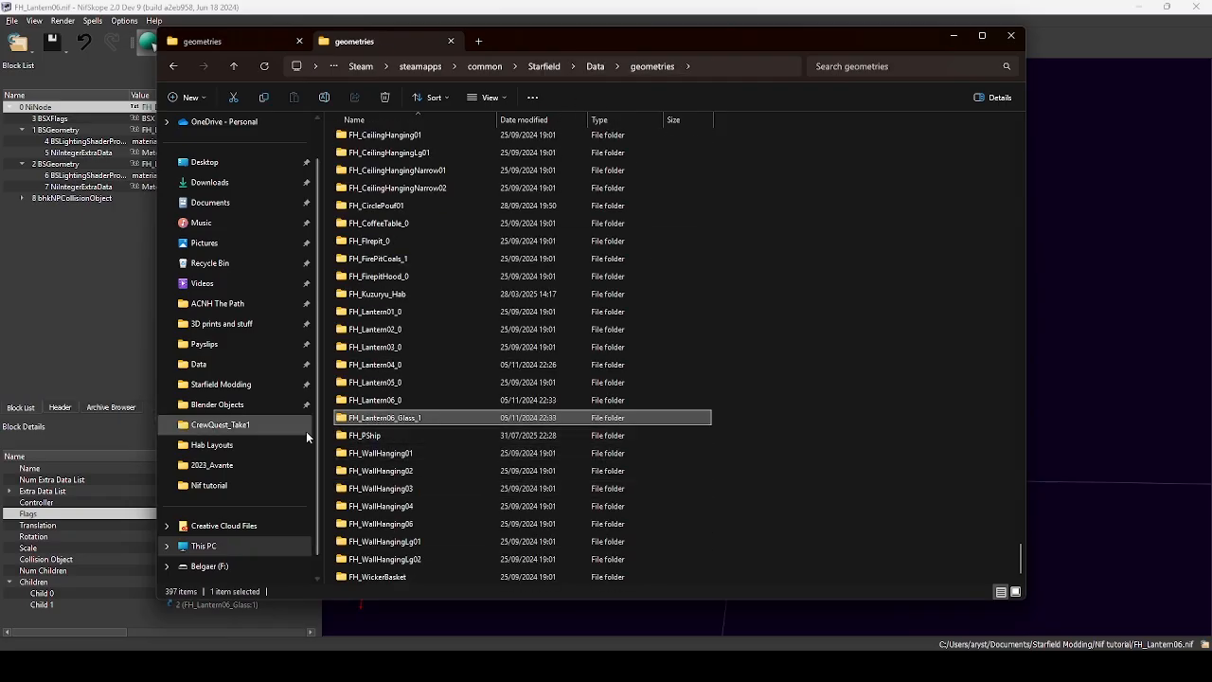
# Compare the Nif tutorial geometries folders with those in the Starfield Data geometries folder and clear the selection there.
pyautogui.click(243, 43)
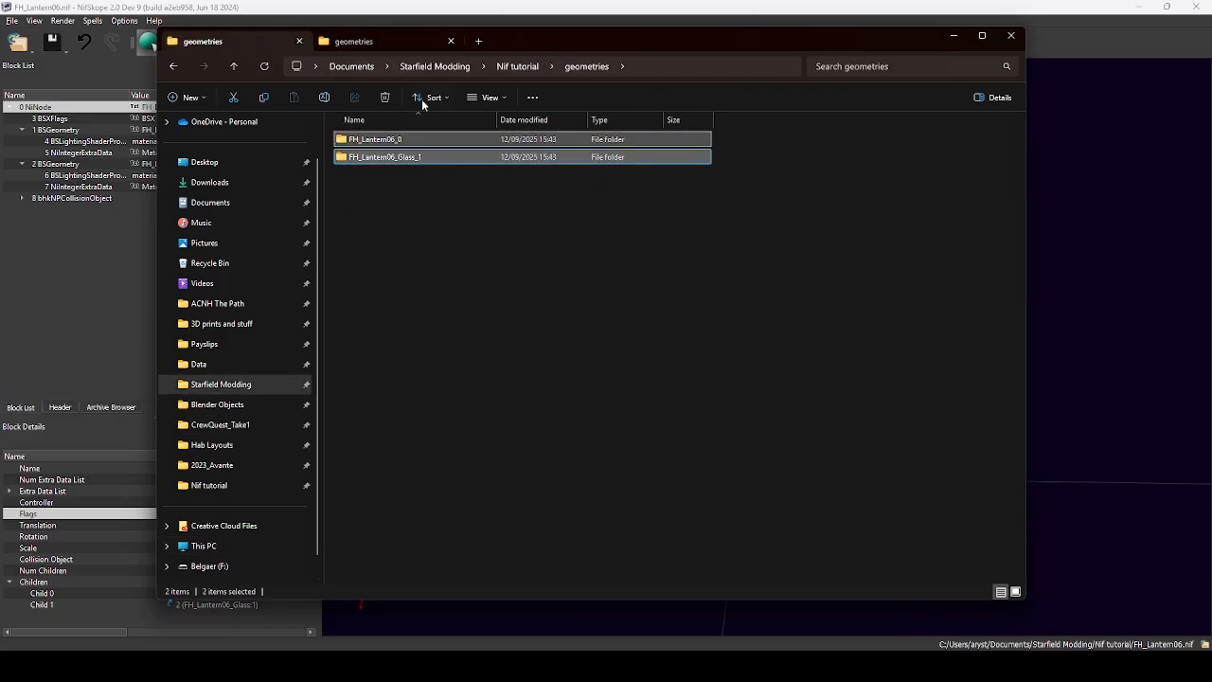
pyautogui.click(354, 40)
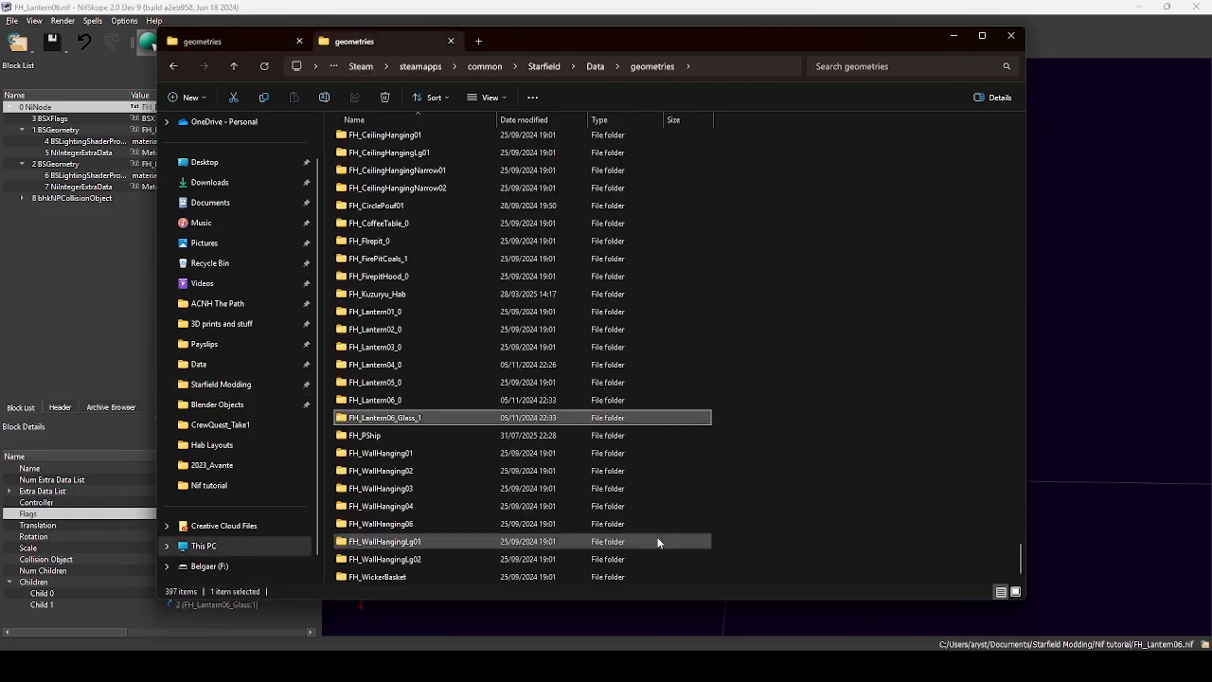
pyautogui.click(836, 382)
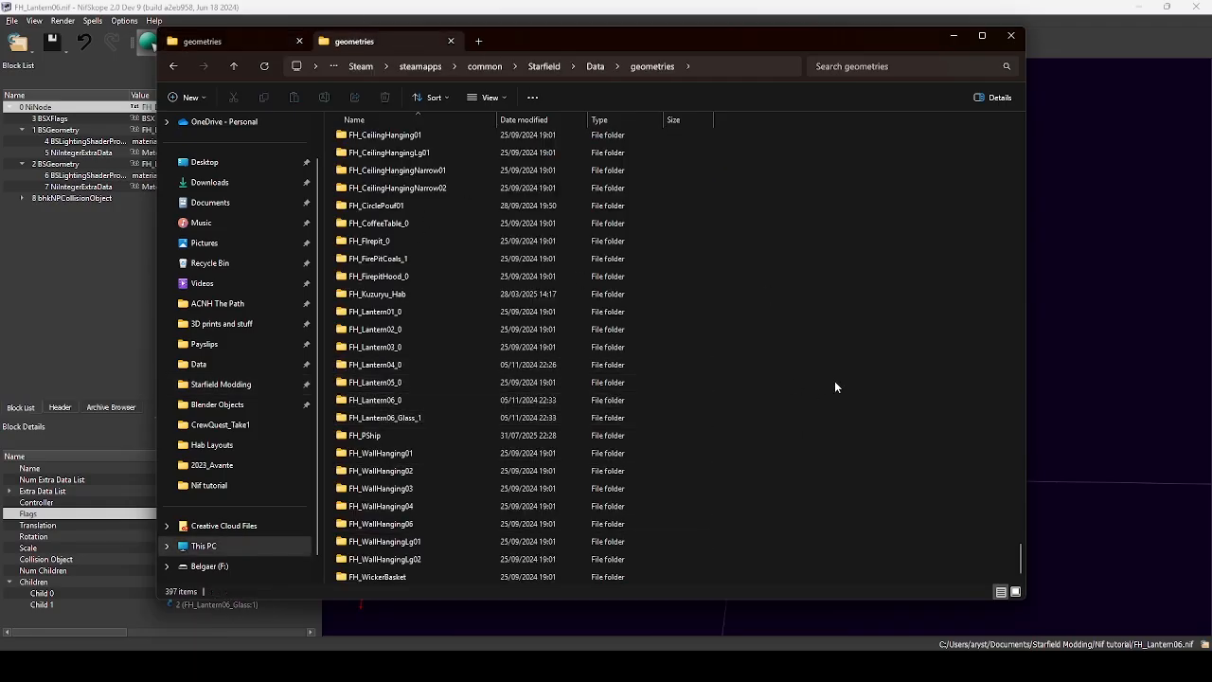
# Switch to Steam, open the Starfield Creation Kit and load AshlanderLiving_FenH.esp as the active plugin.
pyautogui.moveTo(355, 666)
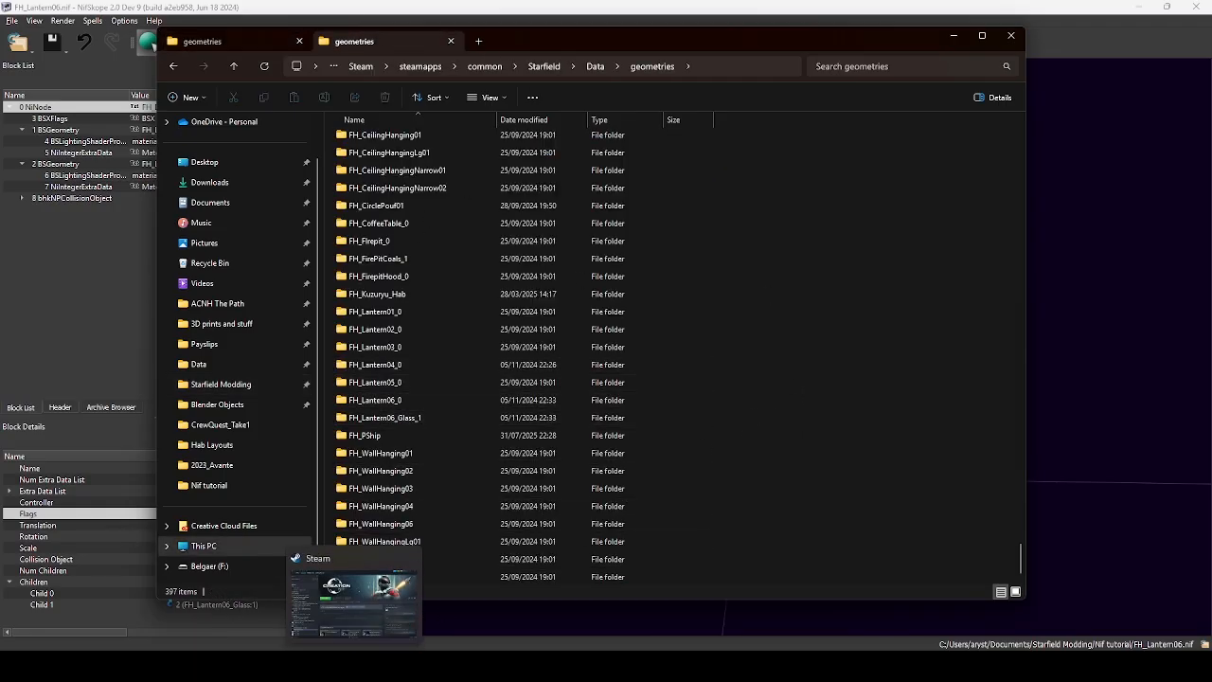
pyautogui.click(355, 604)
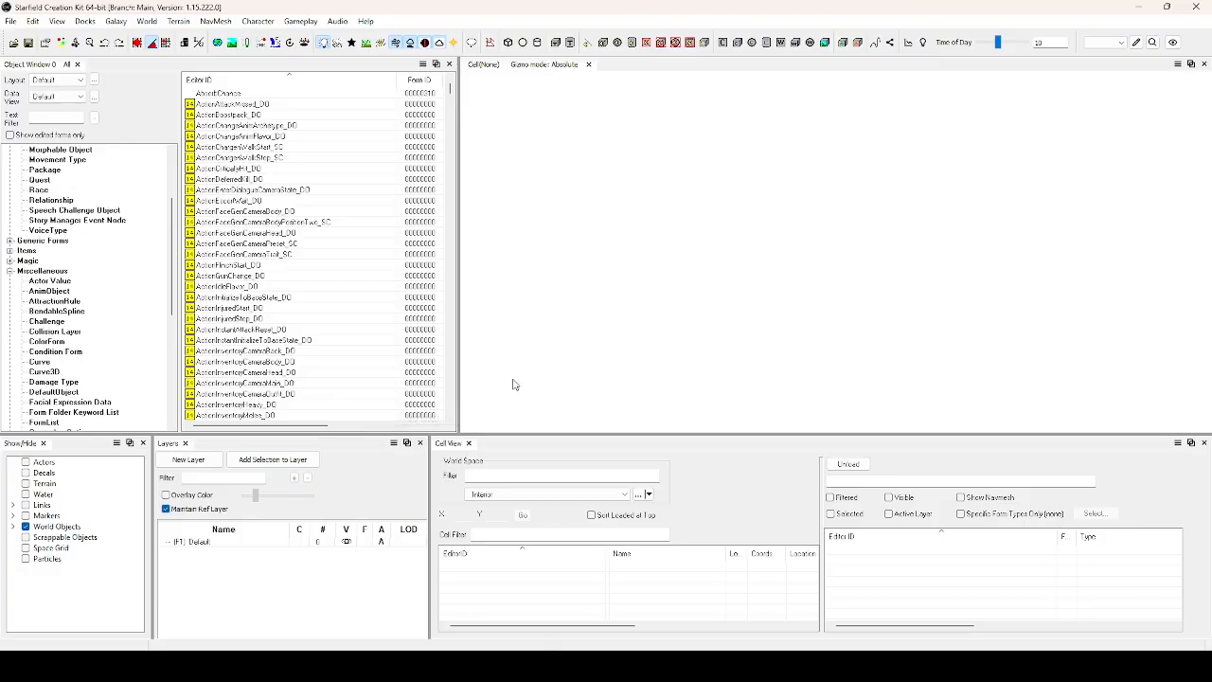
pyautogui.click(14, 43)
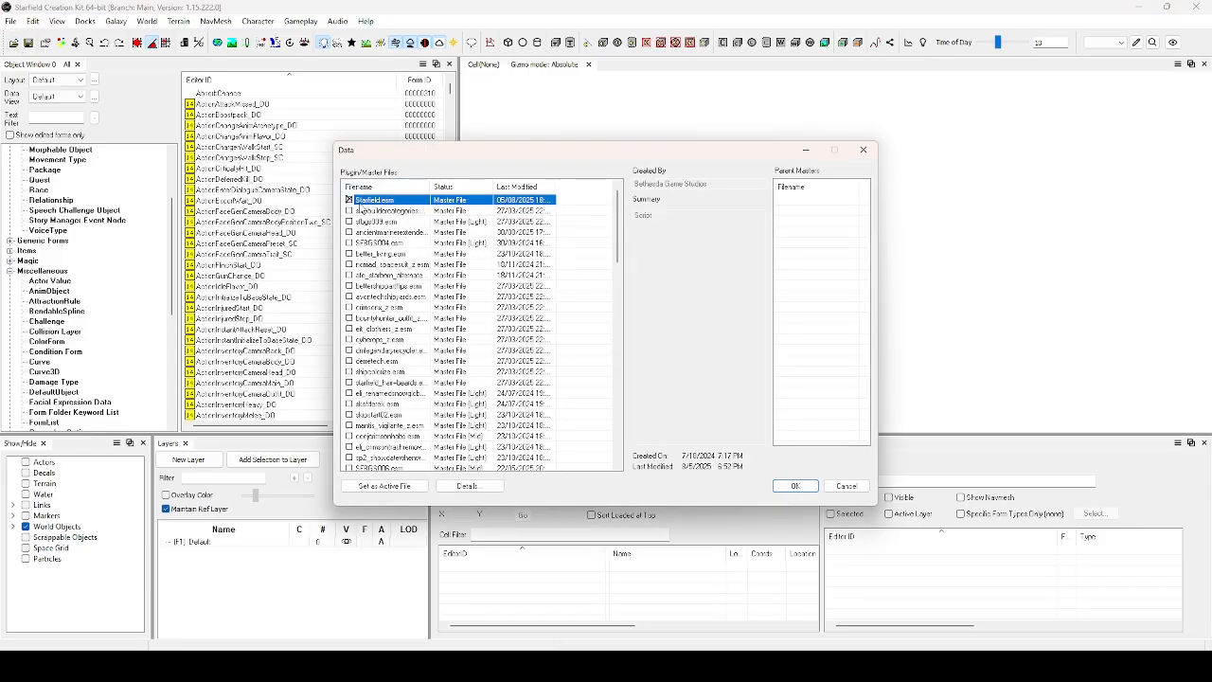
pyautogui.scroll(-6, 473, 388)
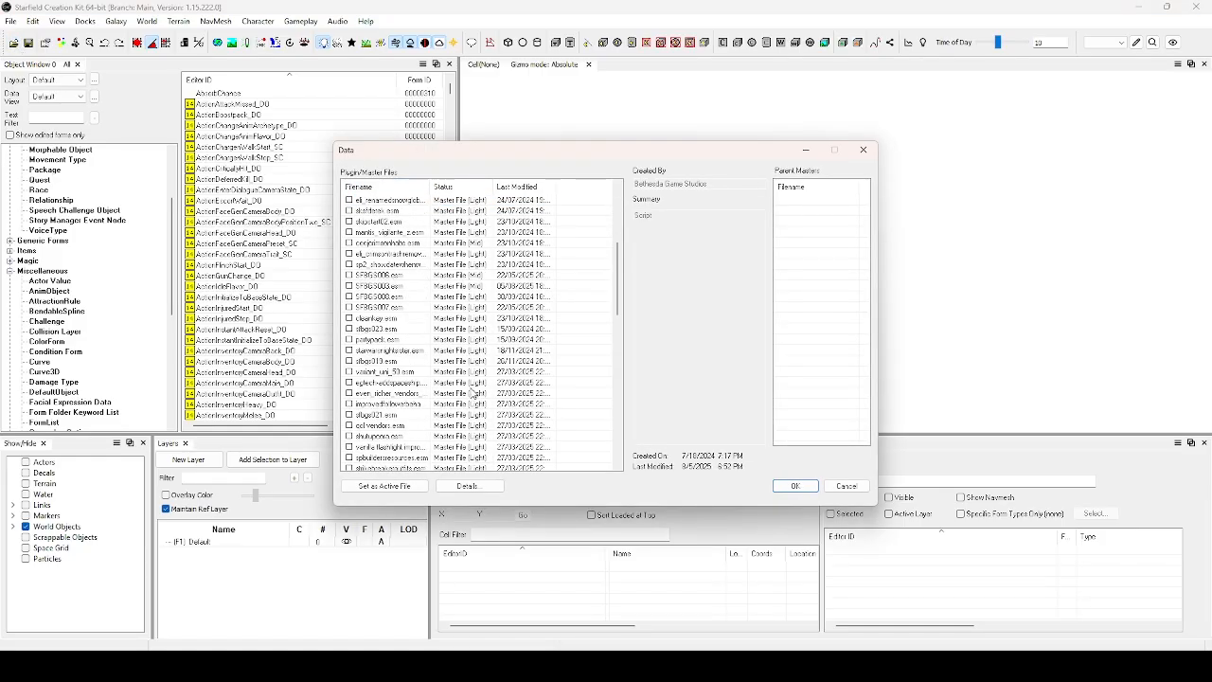
pyautogui.click(795, 486)
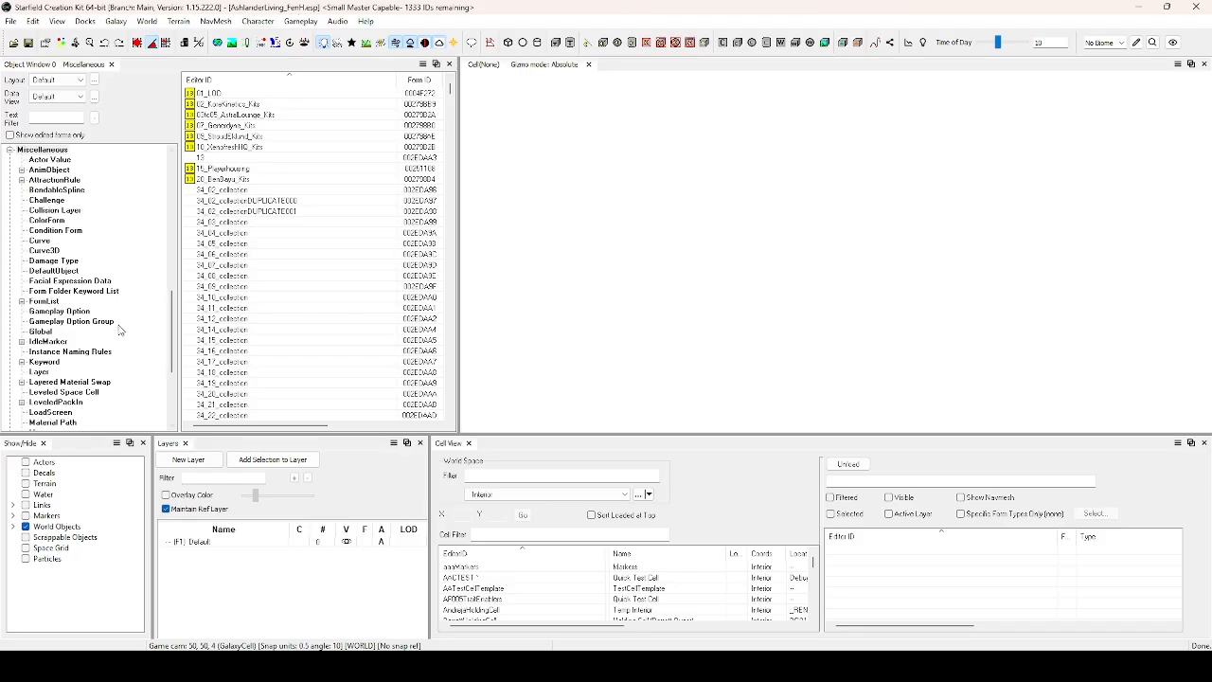
# Filter the Miscellaneous forms by "FH" and look through the matching entries.
pyautogui.scroll(-5, 119, 329)
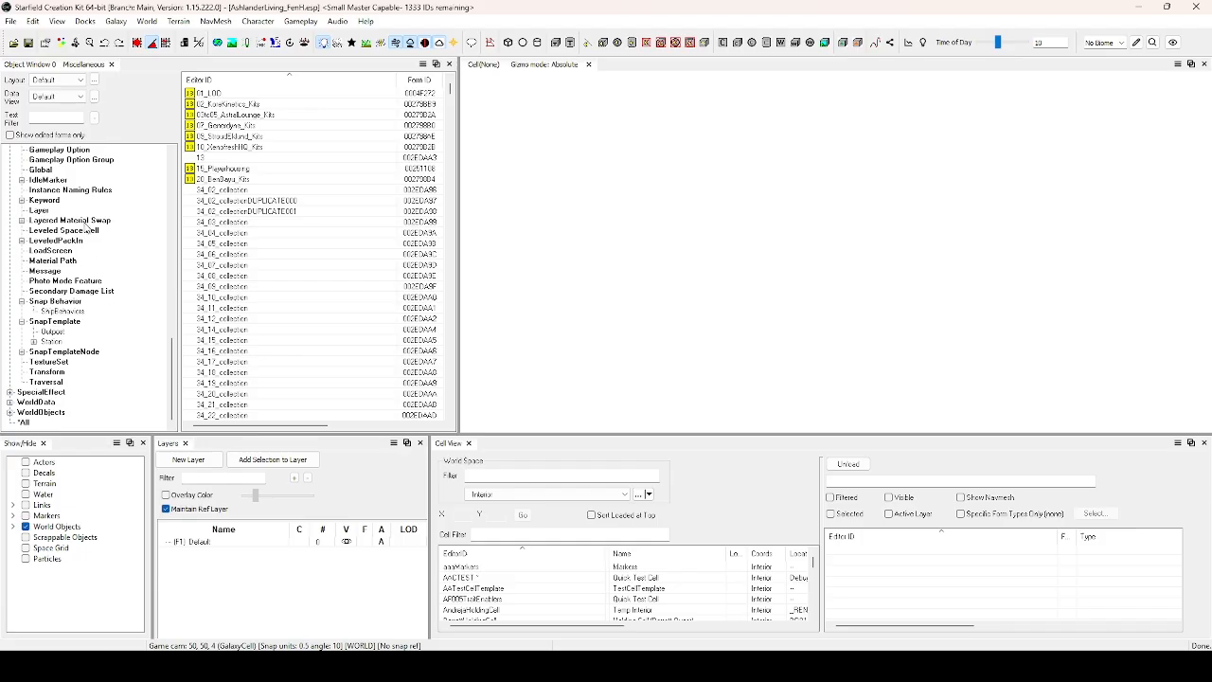
pyautogui.click(68, 117)
pyautogui.write('FH')
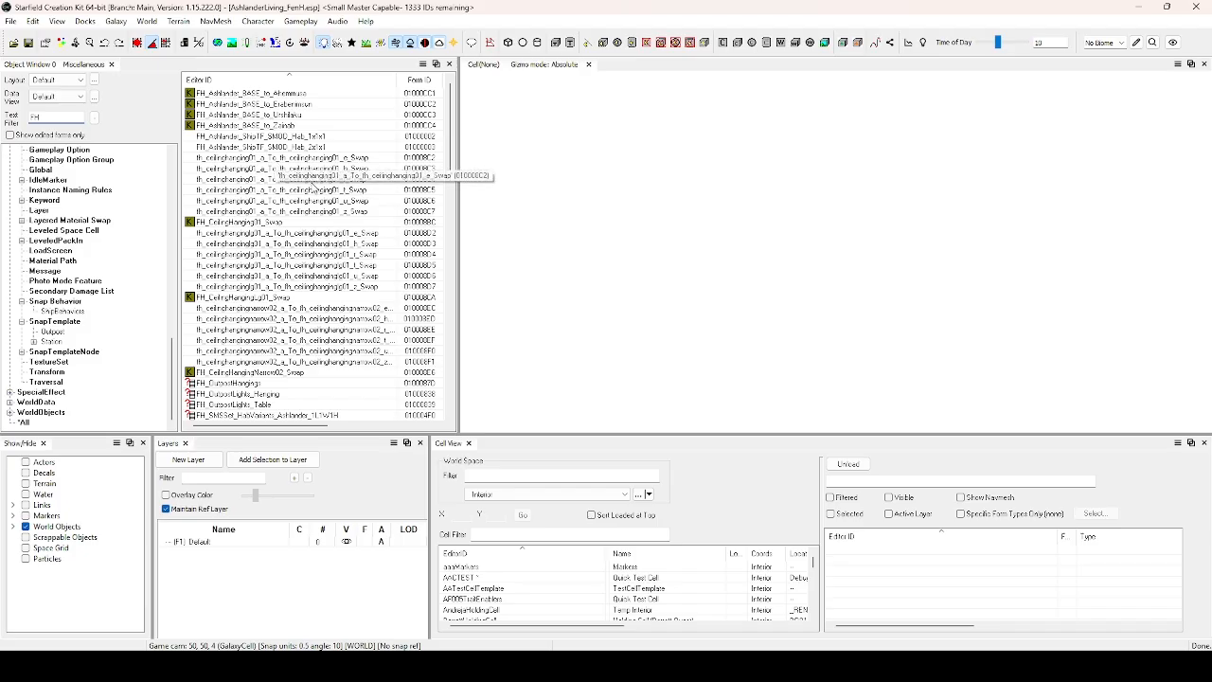
pyautogui.scroll(-6, 284, 237)
pyautogui.scroll(-10, 292, 261)
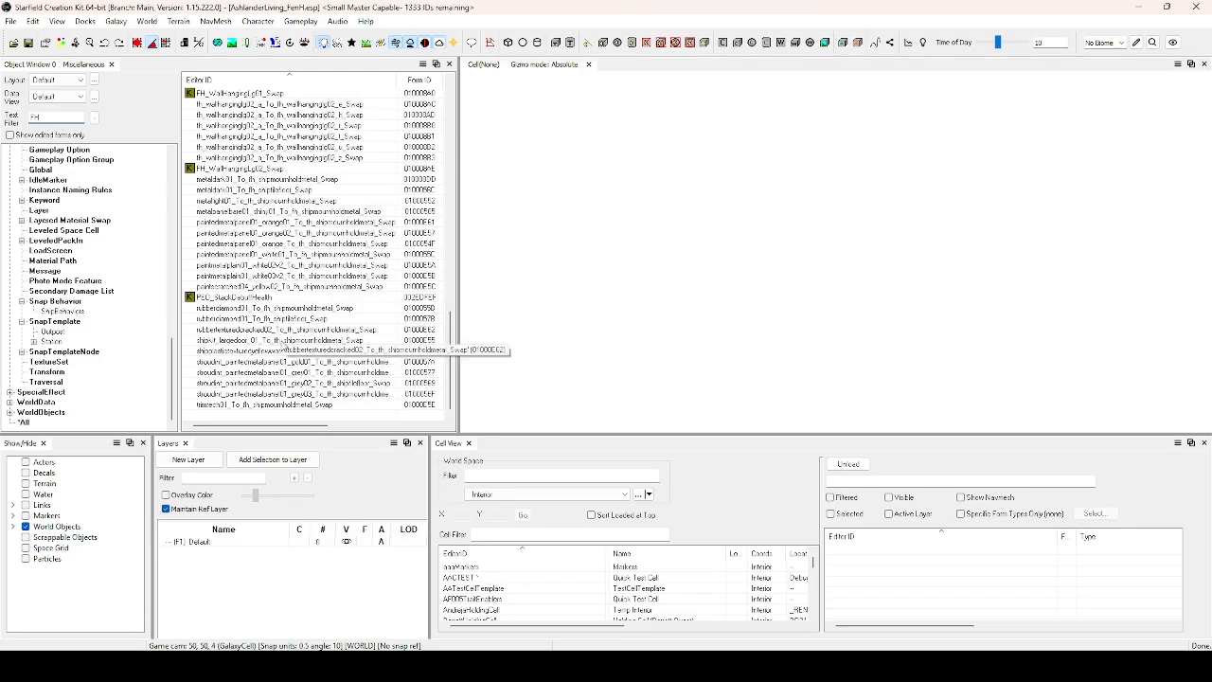
pyautogui.scroll(10, 232, 289)
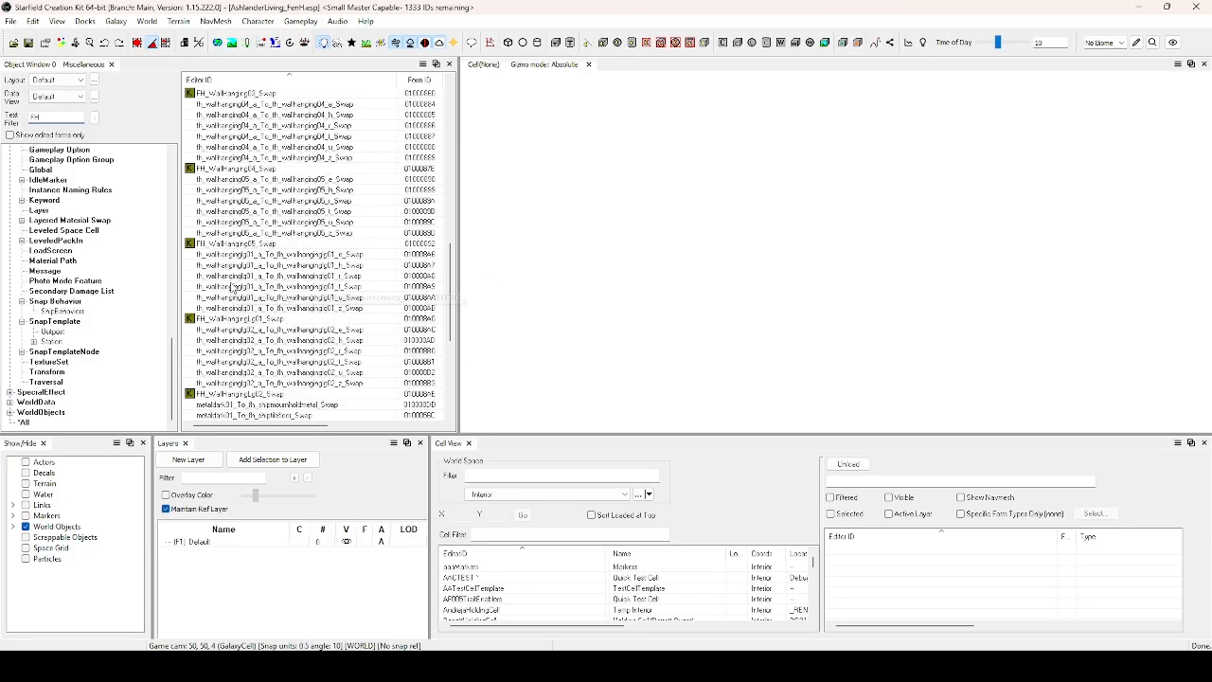
pyautogui.scroll(9, 232, 288)
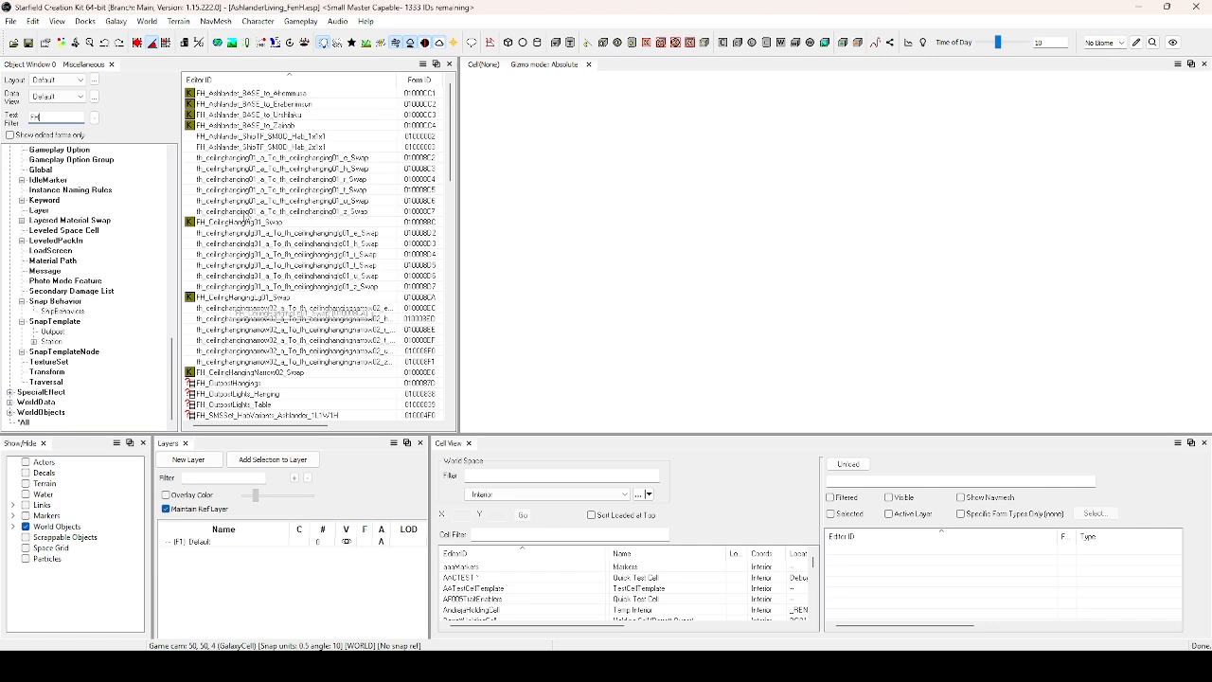
# List all form types, narrow the text filter to "FH_" and find the FH_Lantern entries.
pyautogui.click(23, 423)
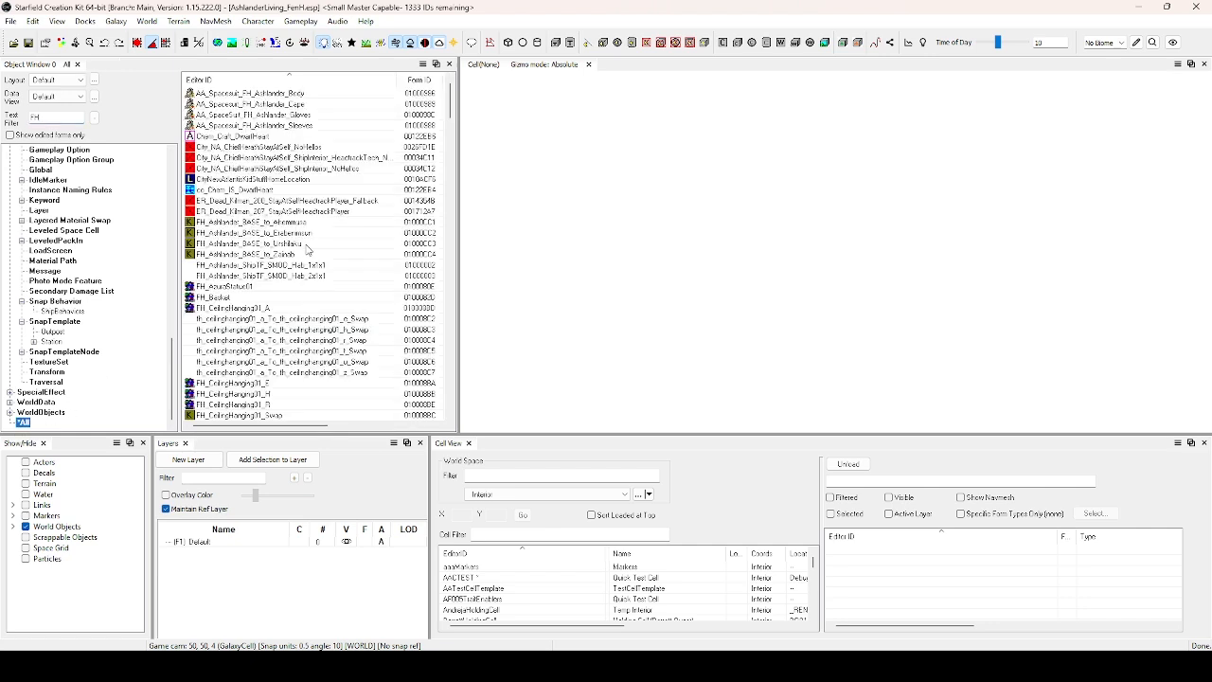
pyautogui.click(56, 117)
pyautogui.write('_')
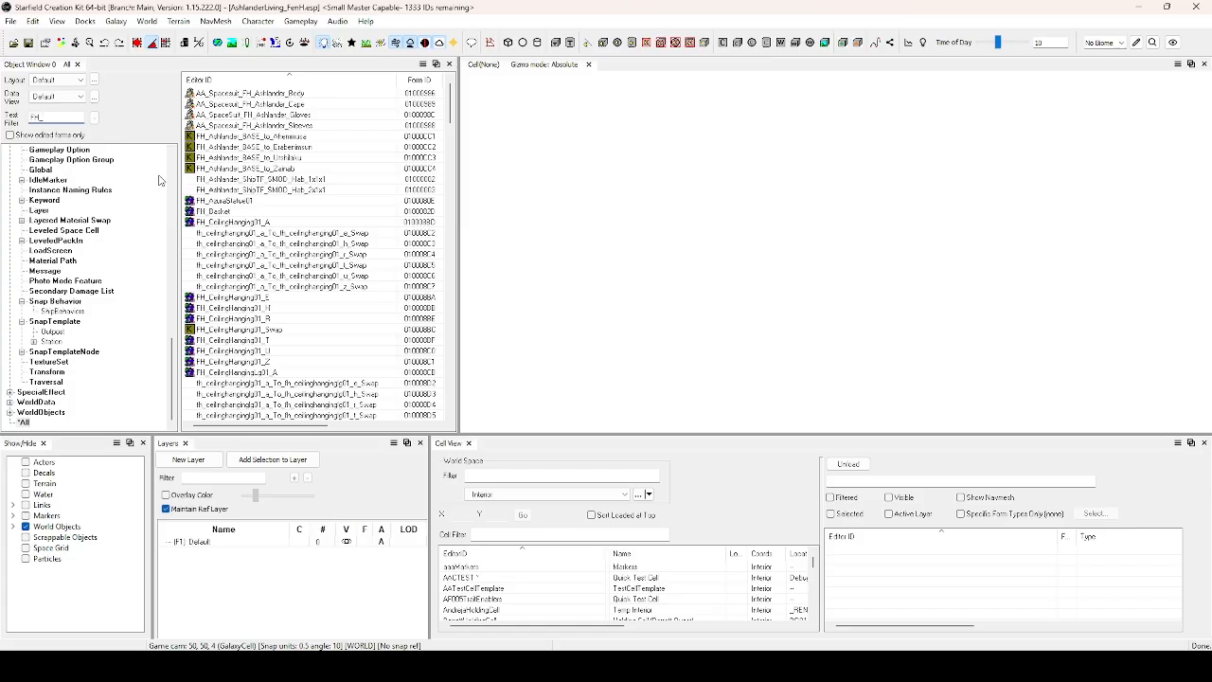
pyautogui.scroll(-10, 253, 264)
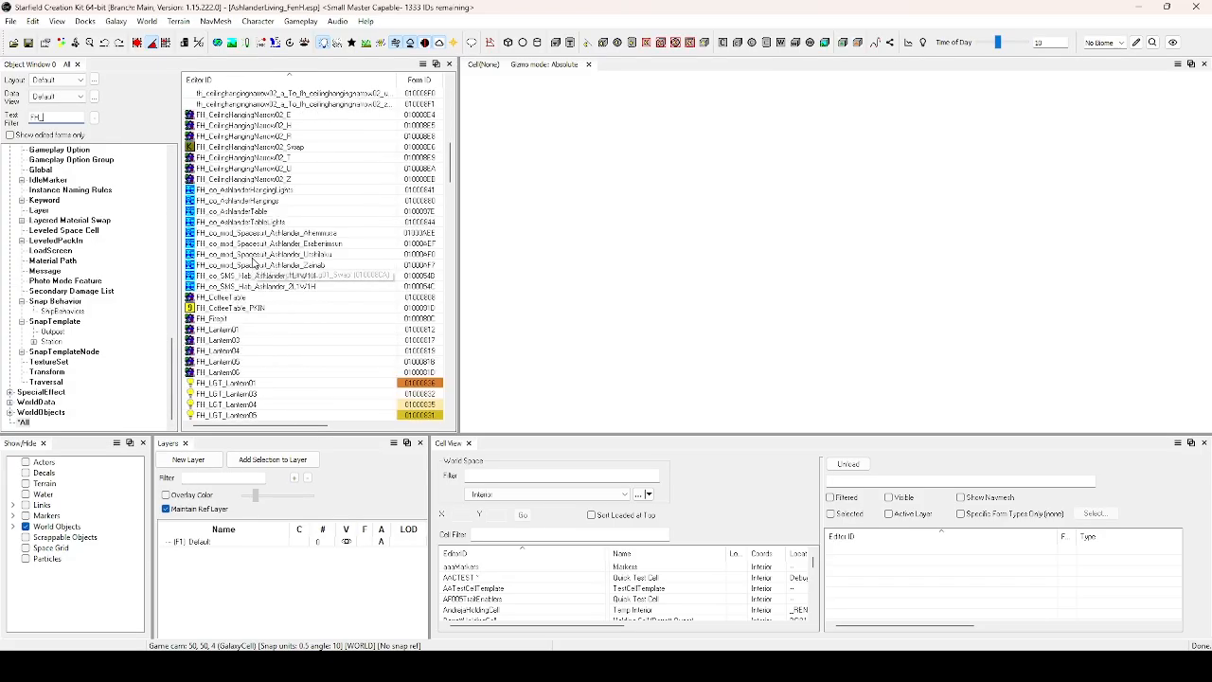
# Find the FH_Lantern06 static among the FH_ forms and duplicate it with the default rename settings.
pyautogui.scroll(-9, 253, 265)
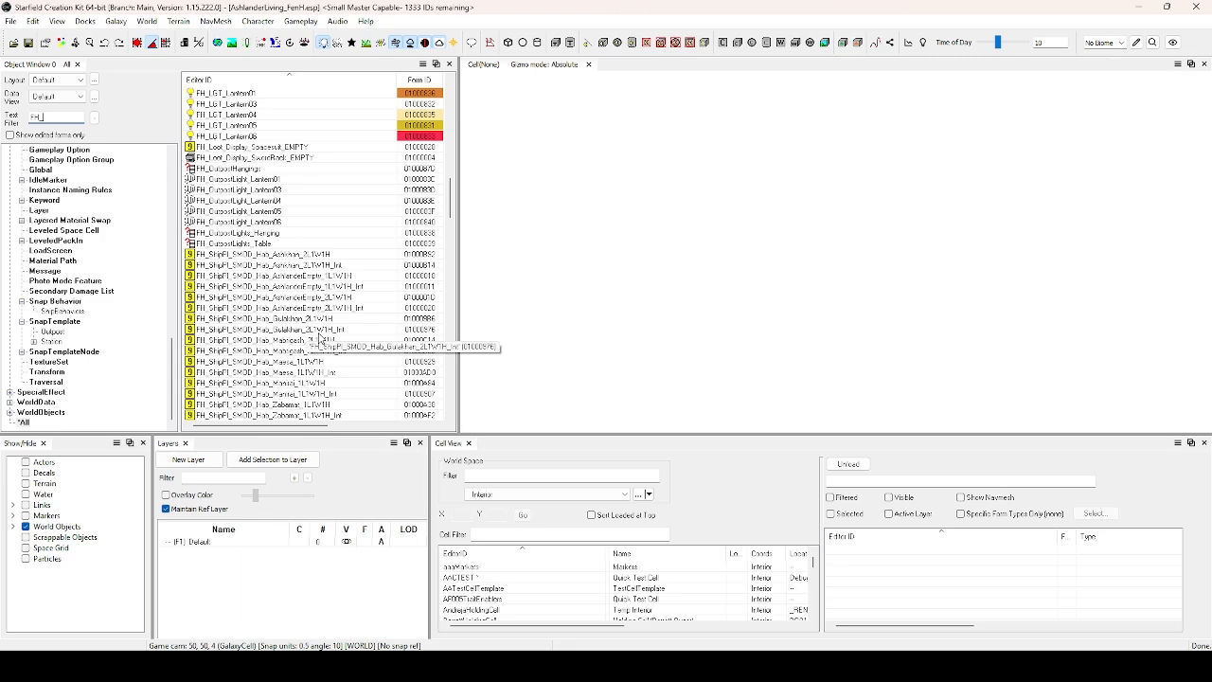
pyautogui.scroll(-10, 294, 364)
pyautogui.scroll(-10, 293, 364)
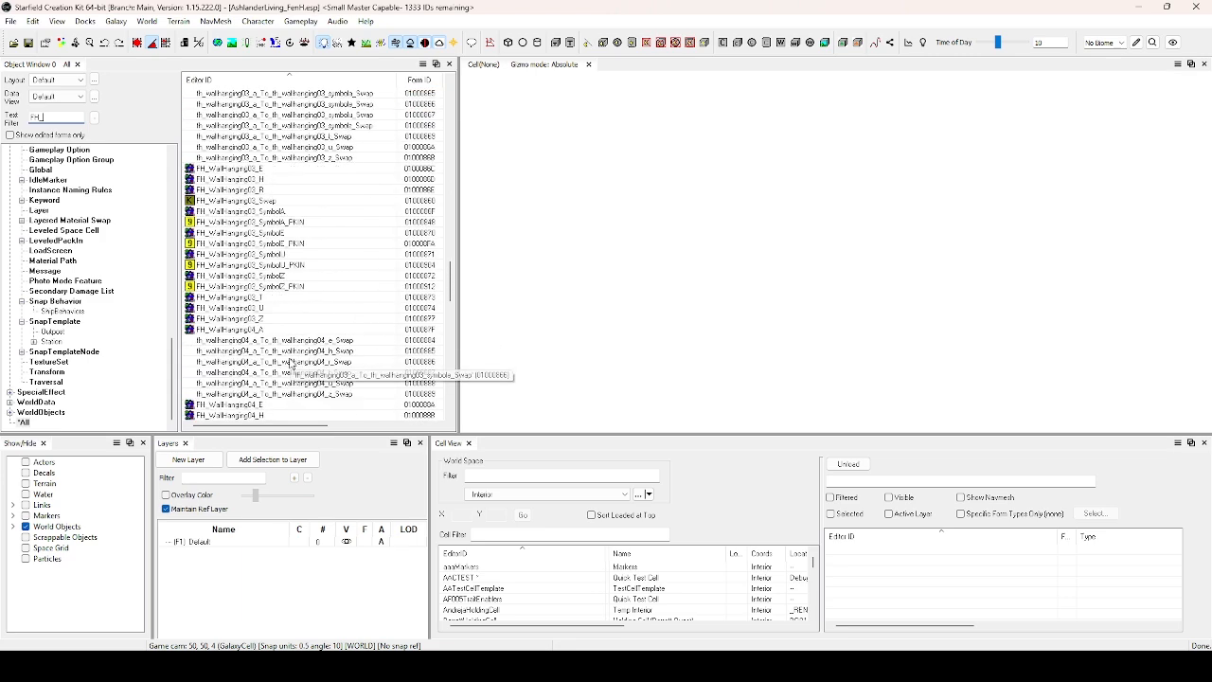
pyautogui.scroll(10, 293, 364)
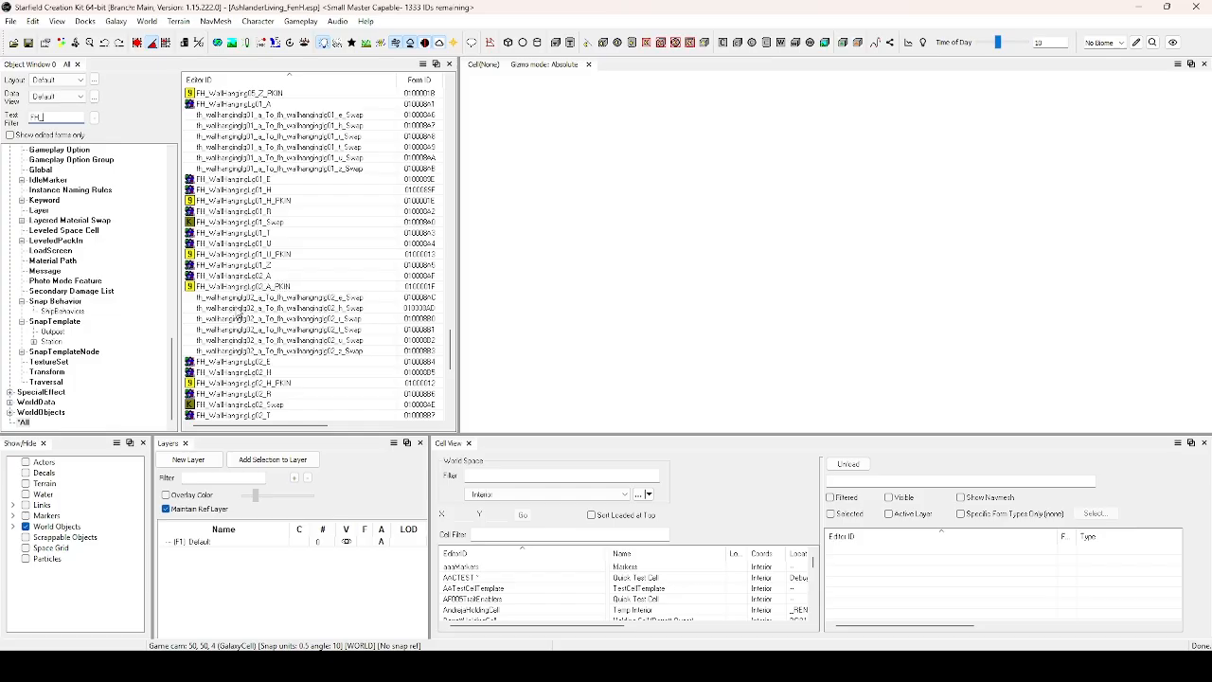
pyautogui.scroll(10, 225, 280)
pyautogui.scroll(10, 244, 337)
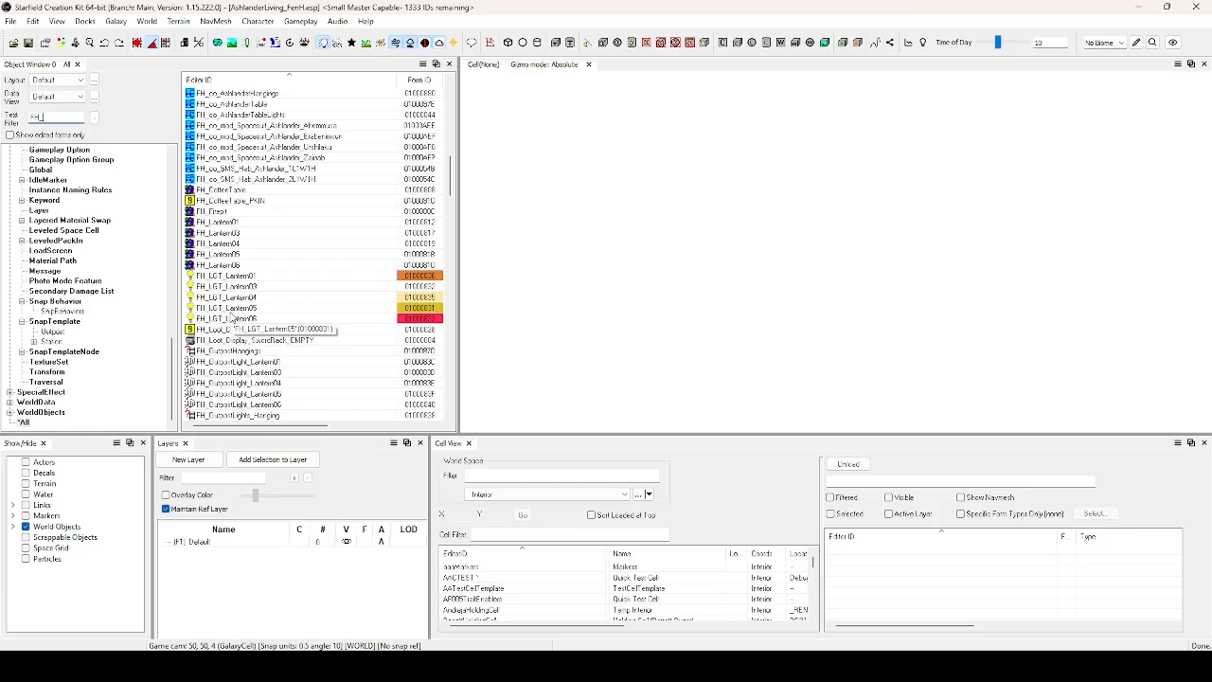
pyautogui.click(237, 266)
pyautogui.rightClick(239, 273)
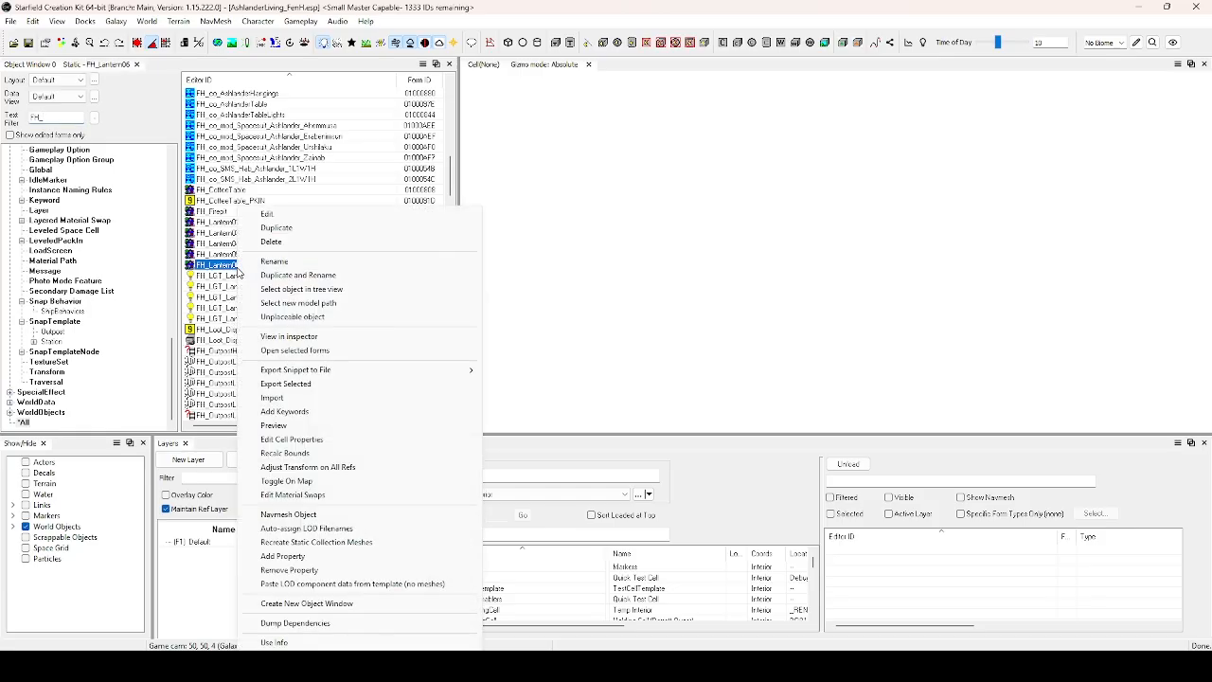
pyautogui.click(299, 276)
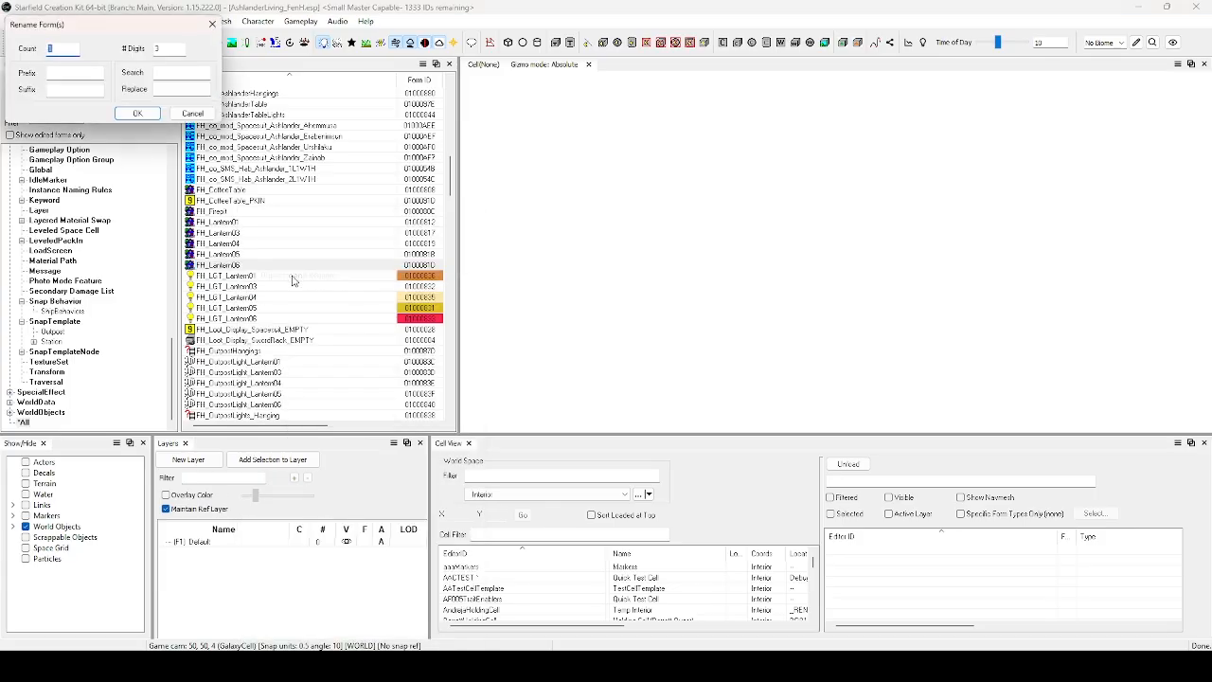
pyautogui.click(134, 111)
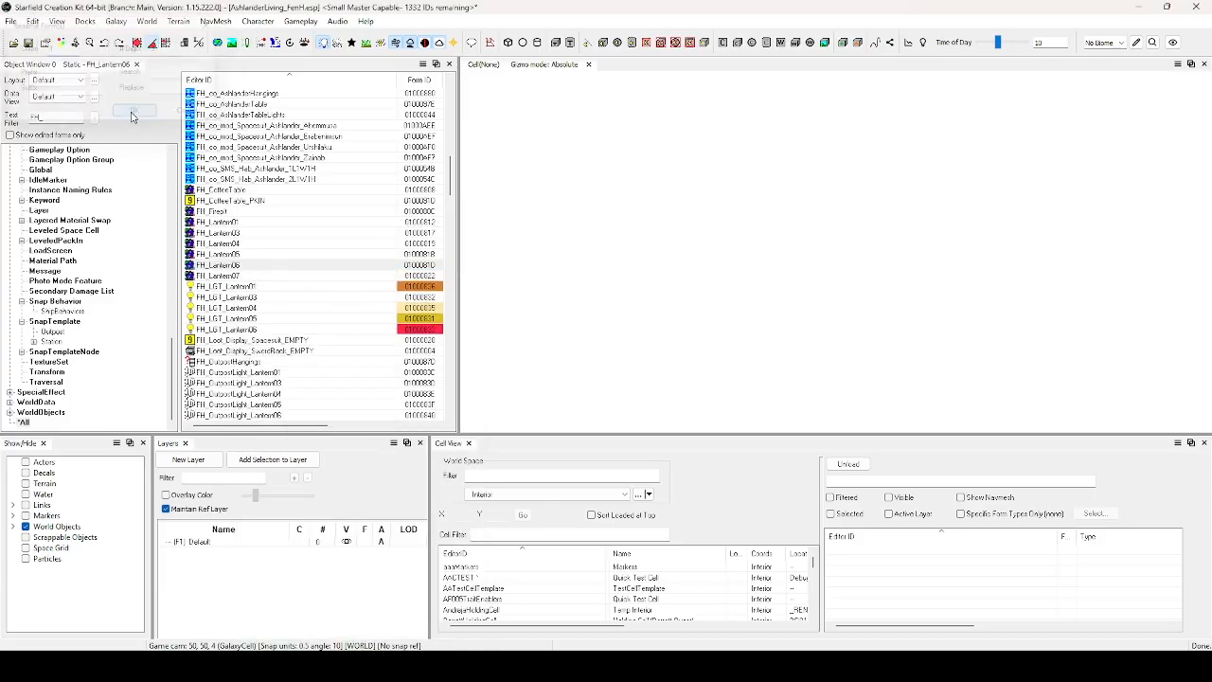
# Open the duplicated FH_Lantern07 static and start choosing a different model file for it.
pyautogui.click(232, 276)
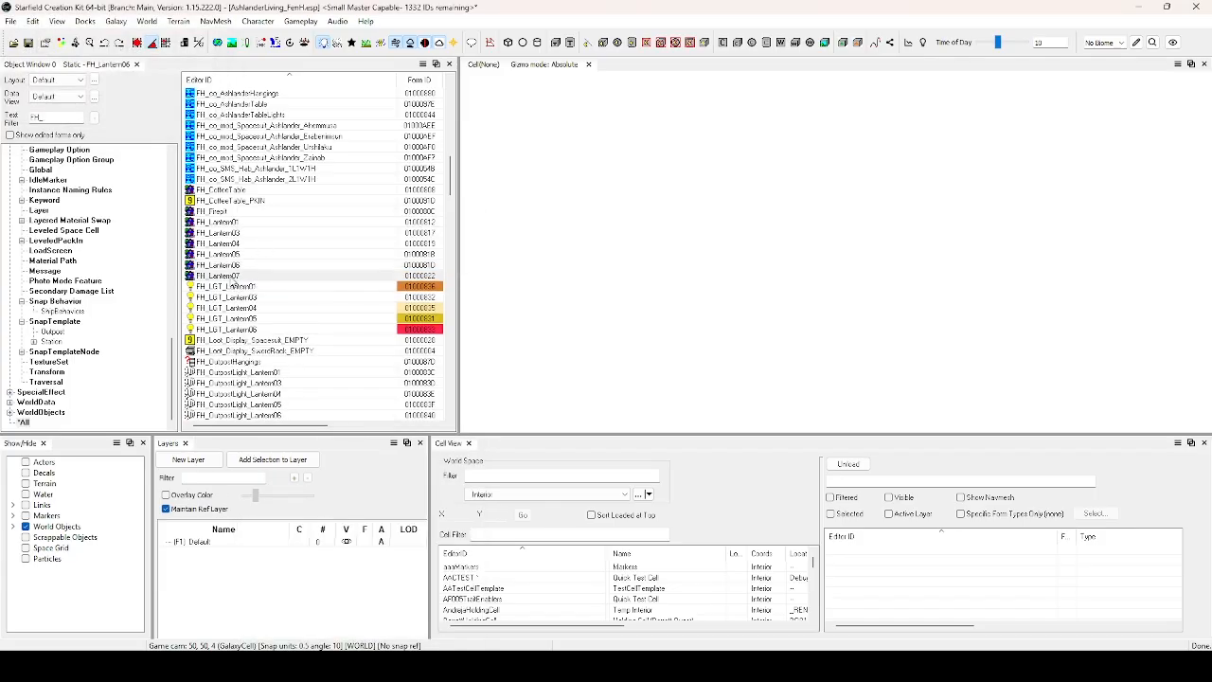
pyautogui.doubleClick(237, 276)
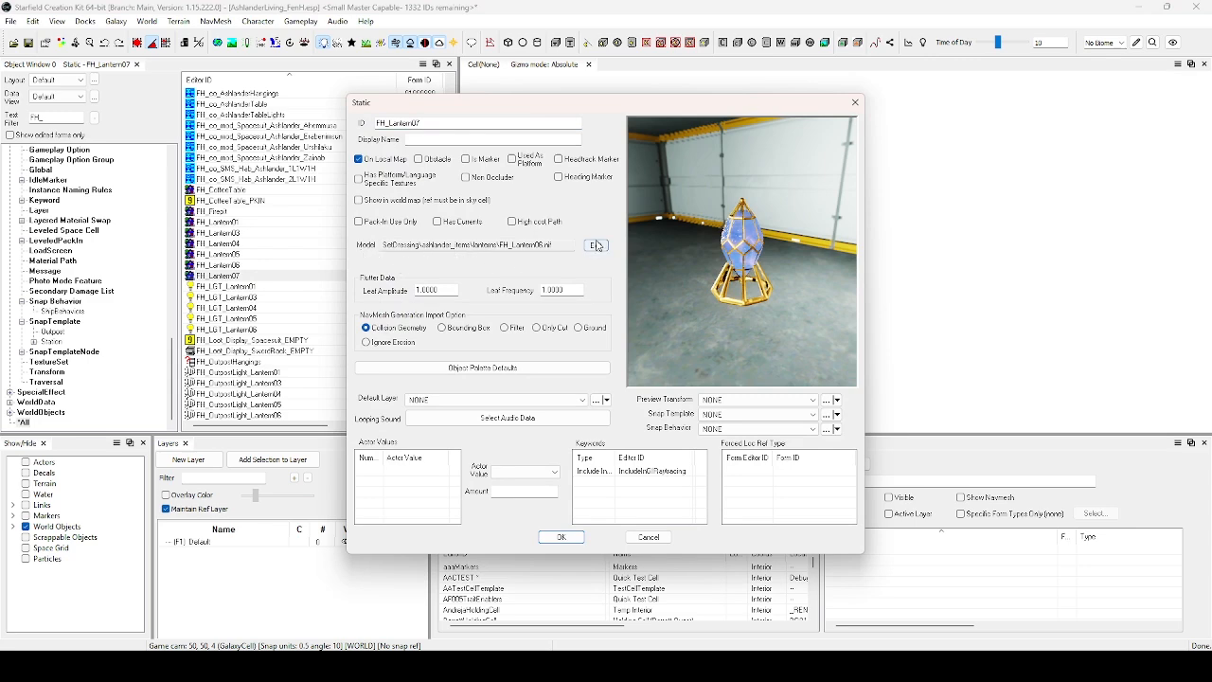
pyautogui.click(595, 245)
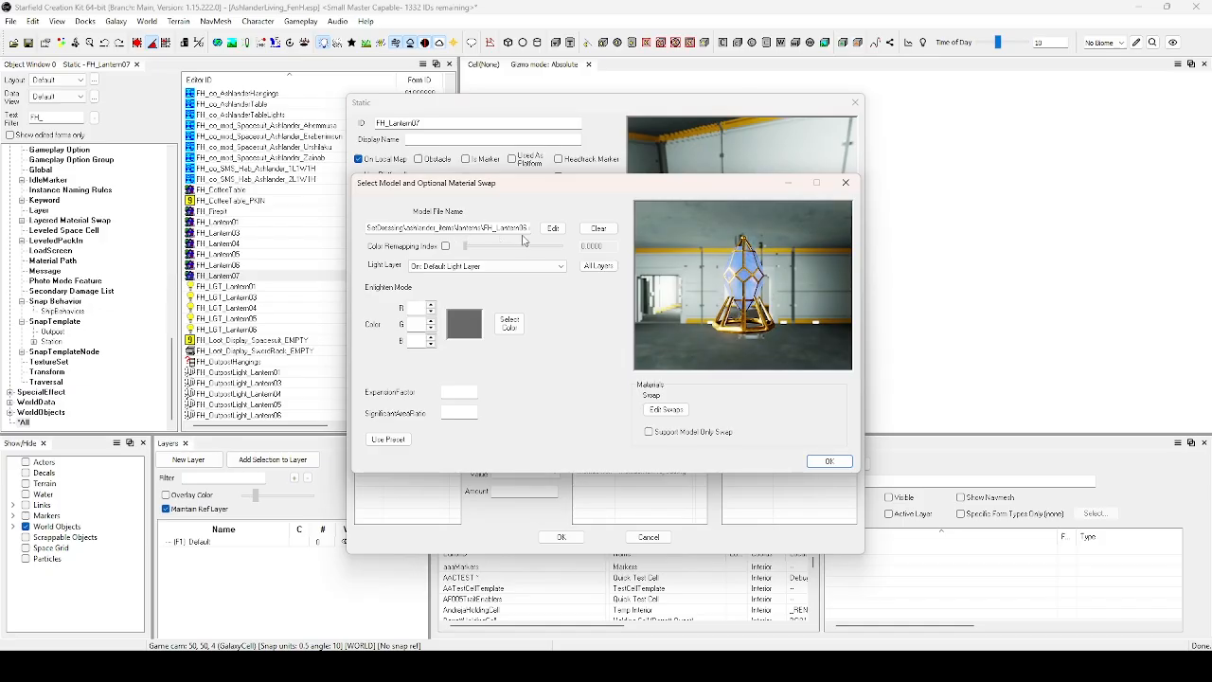
pyautogui.click(553, 228)
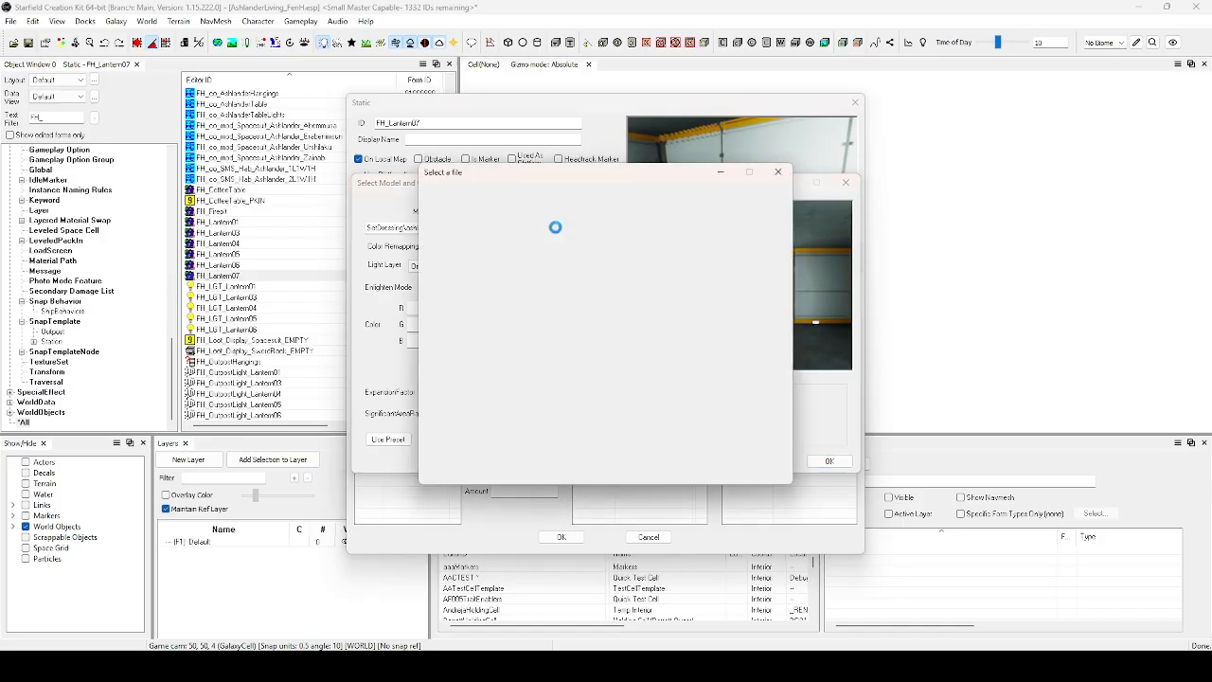
# Set the static's model to FH_CirclePouf01.nif from the setdressing\ashlander_items folder and accept the model selection.
pyautogui.scroll(-15, 637, 245)
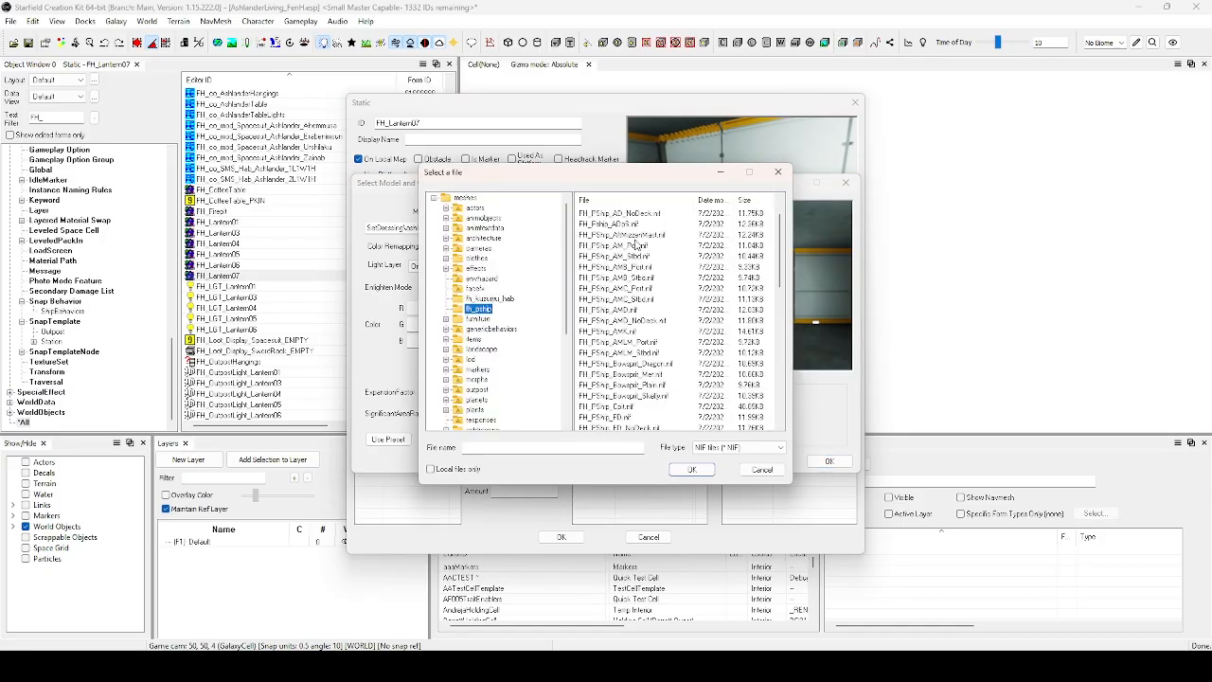
pyautogui.scroll(-2, 492, 284)
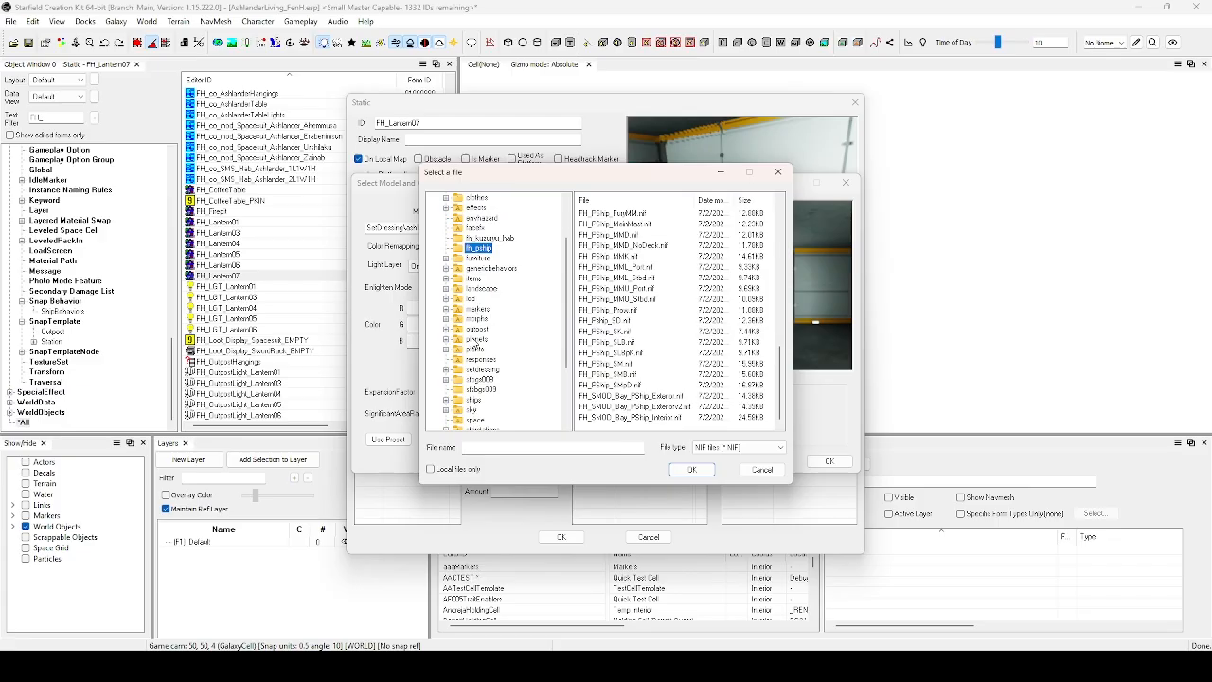
pyautogui.click(479, 370)
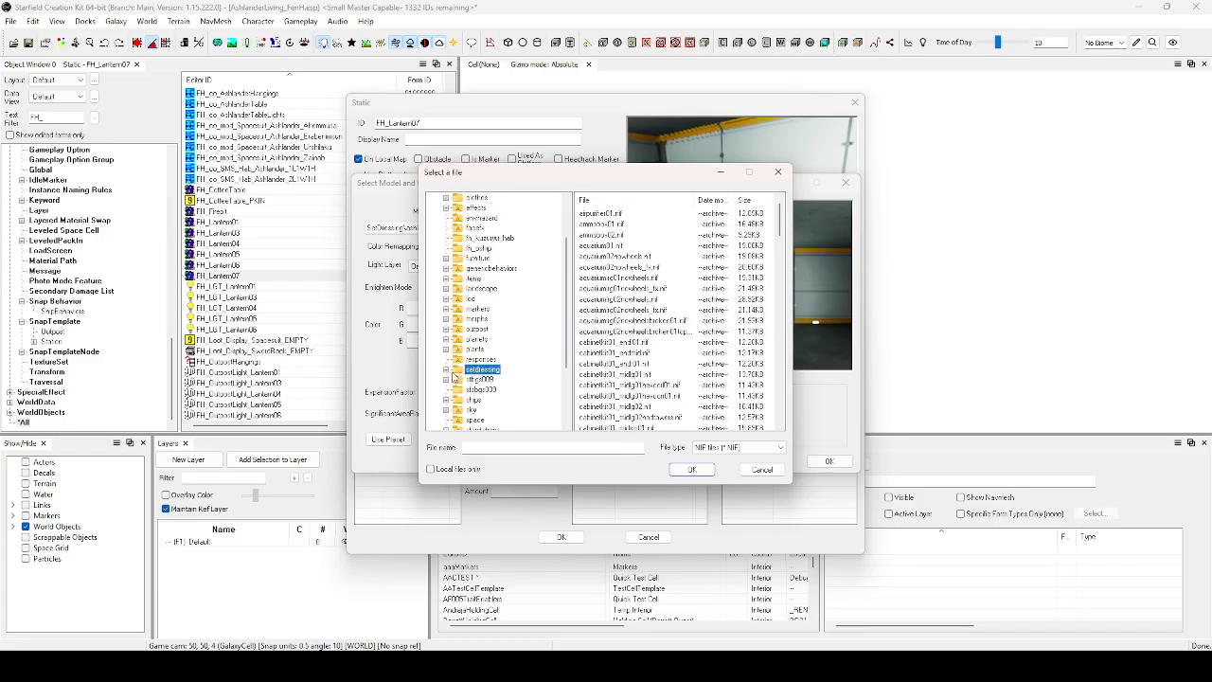
pyautogui.click(446, 370)
pyautogui.scroll(-5, 619, 350)
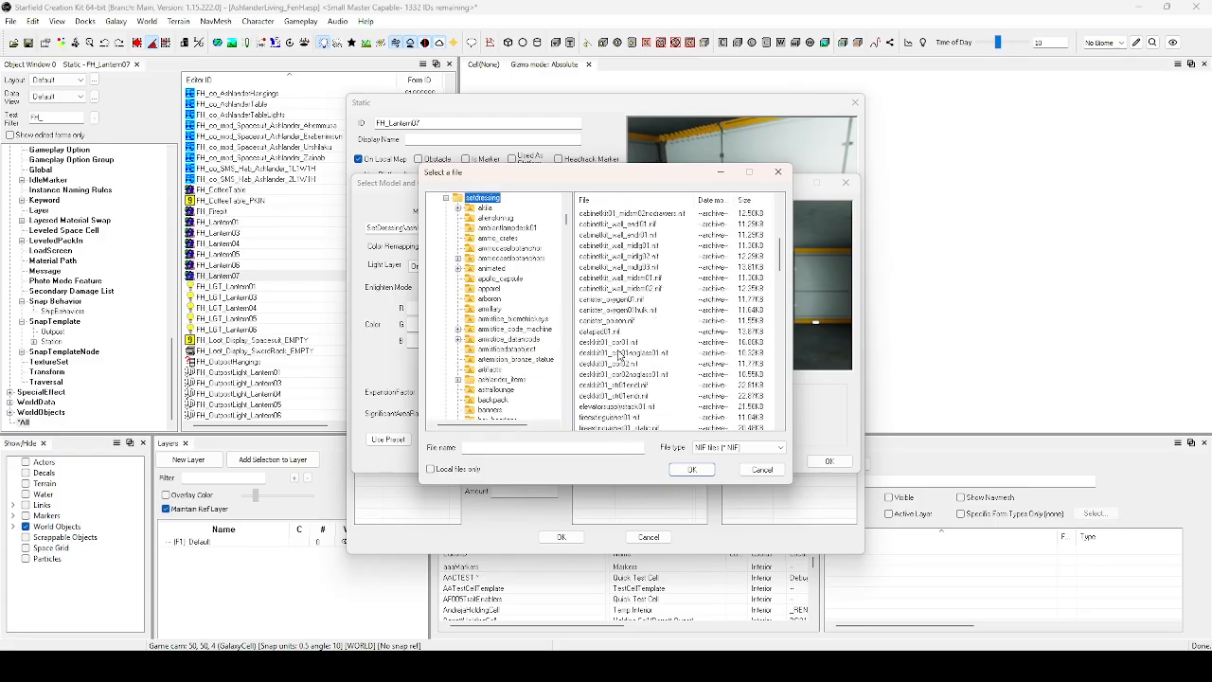
pyautogui.click(512, 379)
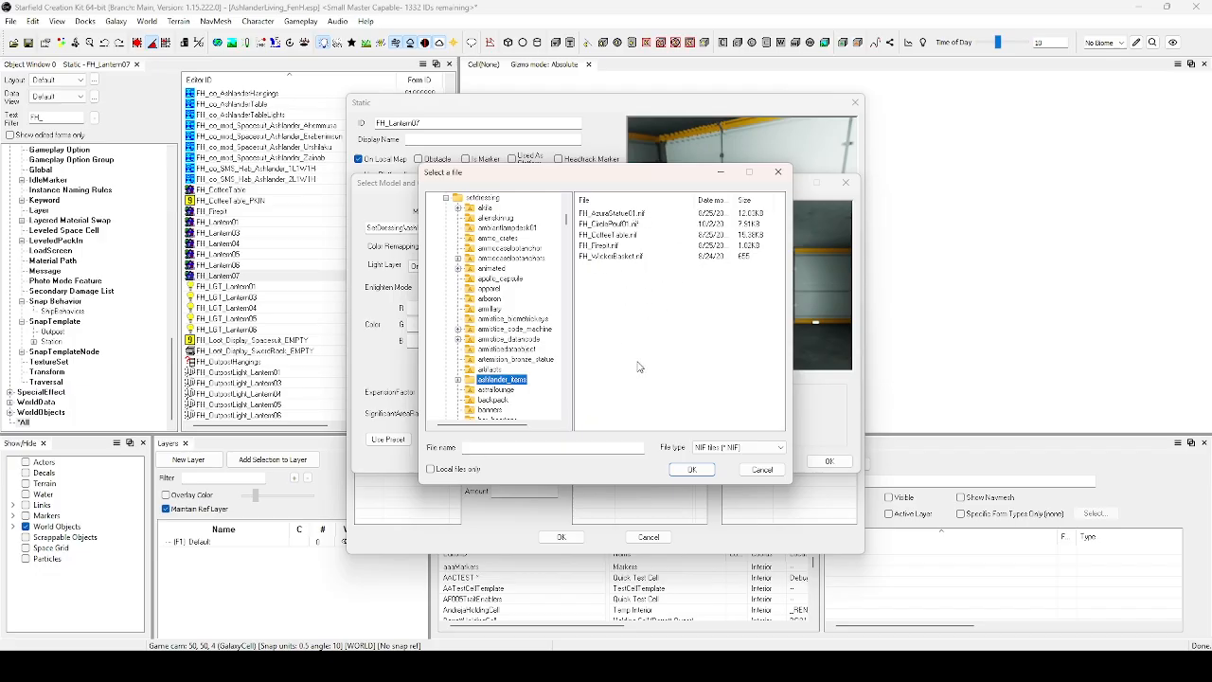
pyautogui.click(612, 216)
pyautogui.click(611, 224)
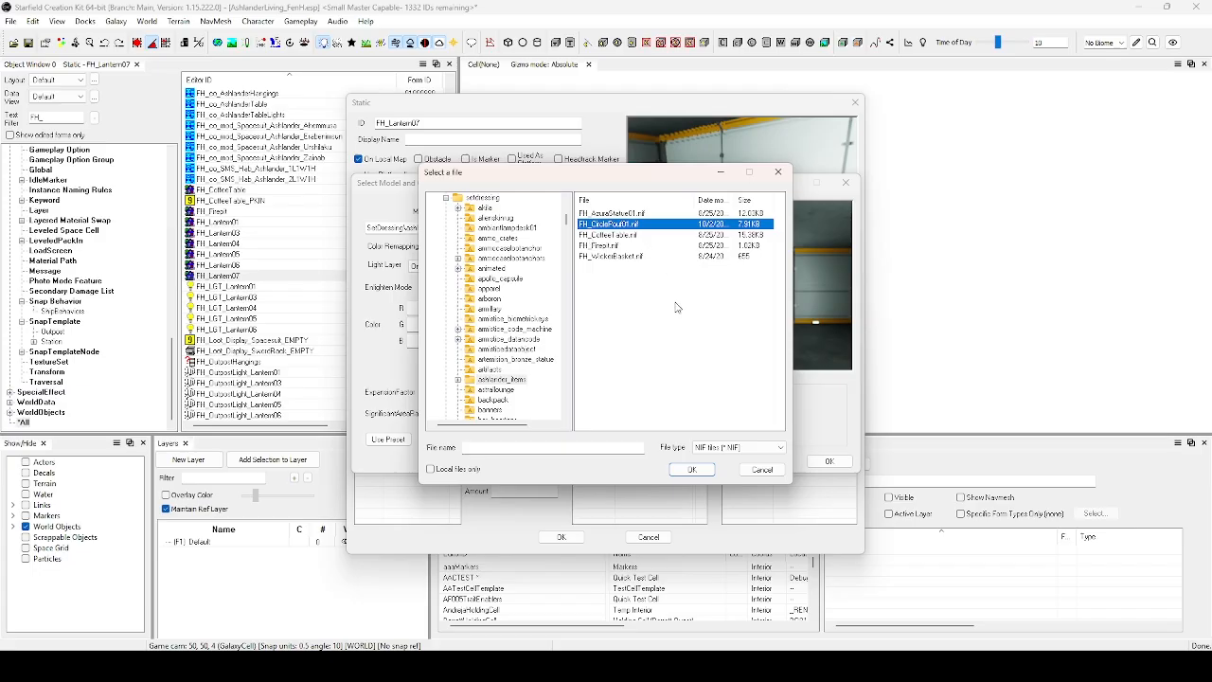
pyautogui.click(681, 472)
pyautogui.click(692, 471)
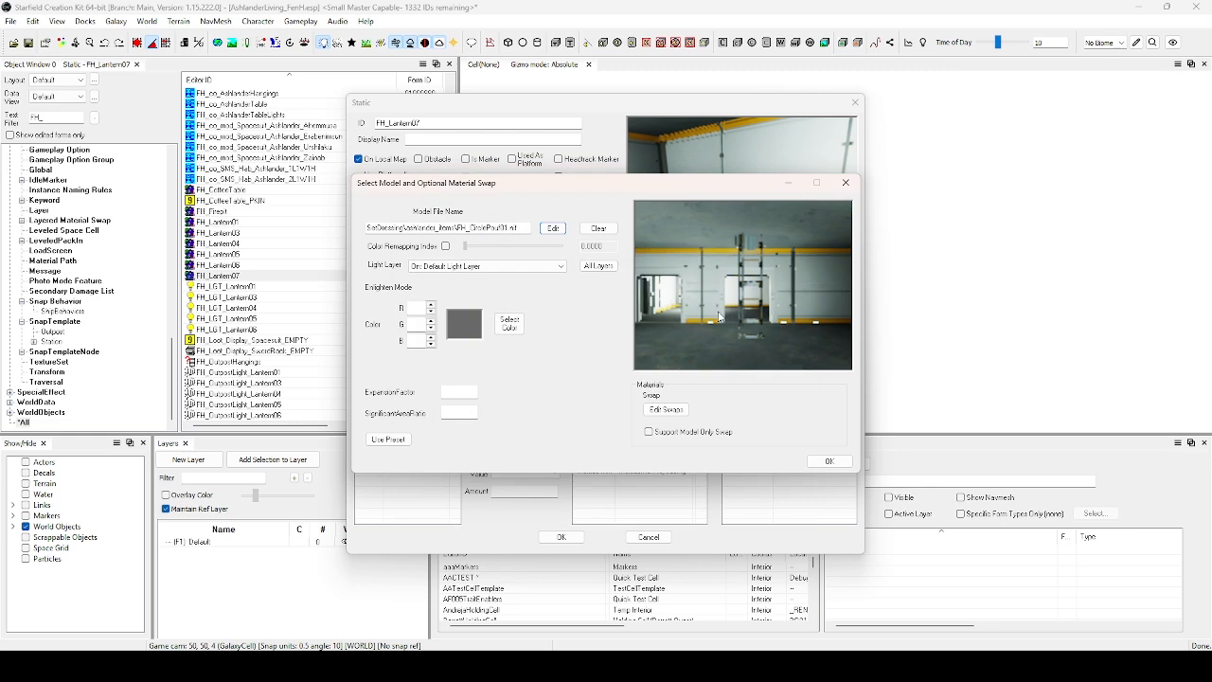
pyautogui.moveTo(705, 296); pyautogui.dragTo(689, 410, button='middle')
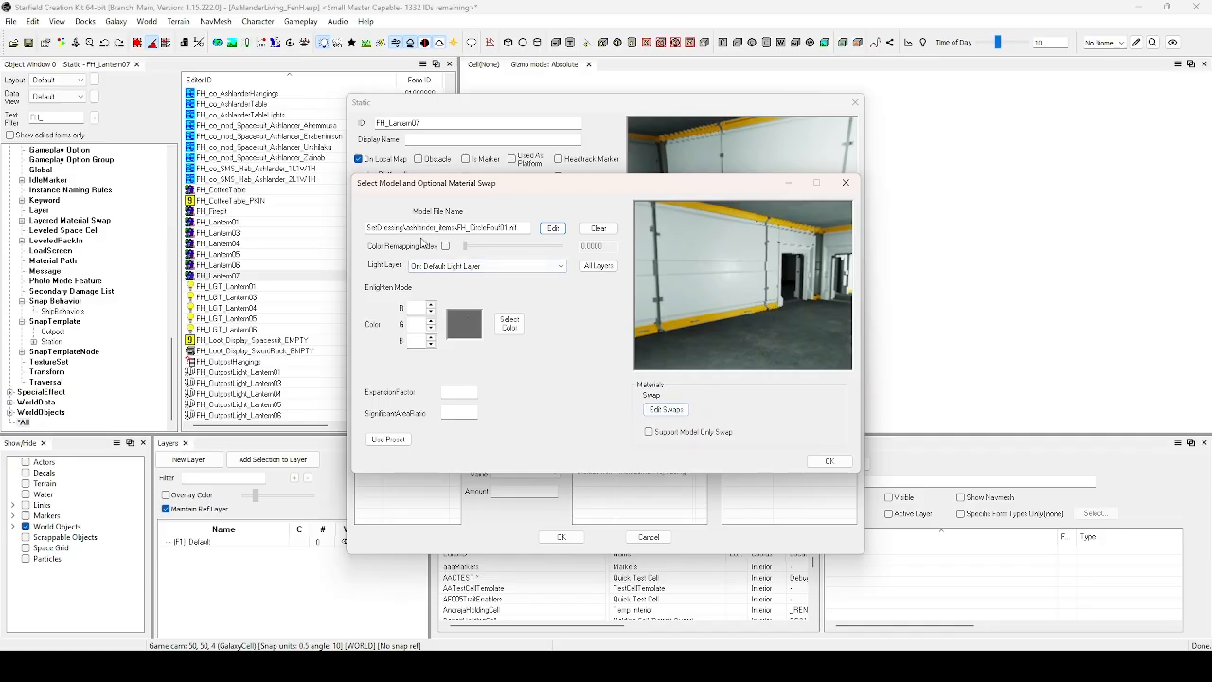
pyautogui.click(830, 462)
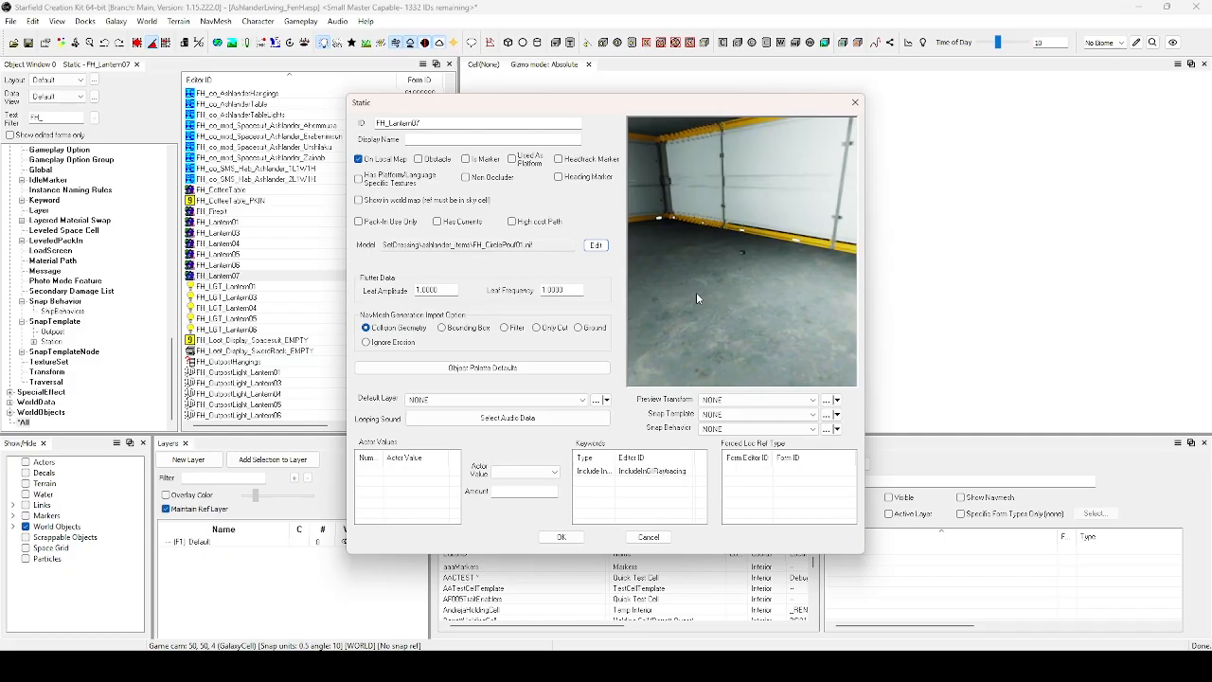
# Examine the pouf model in the static's preview from close up and from several angles.
pyautogui.moveTo(759, 279); pyautogui.dragTo(753, 331, button='middle')
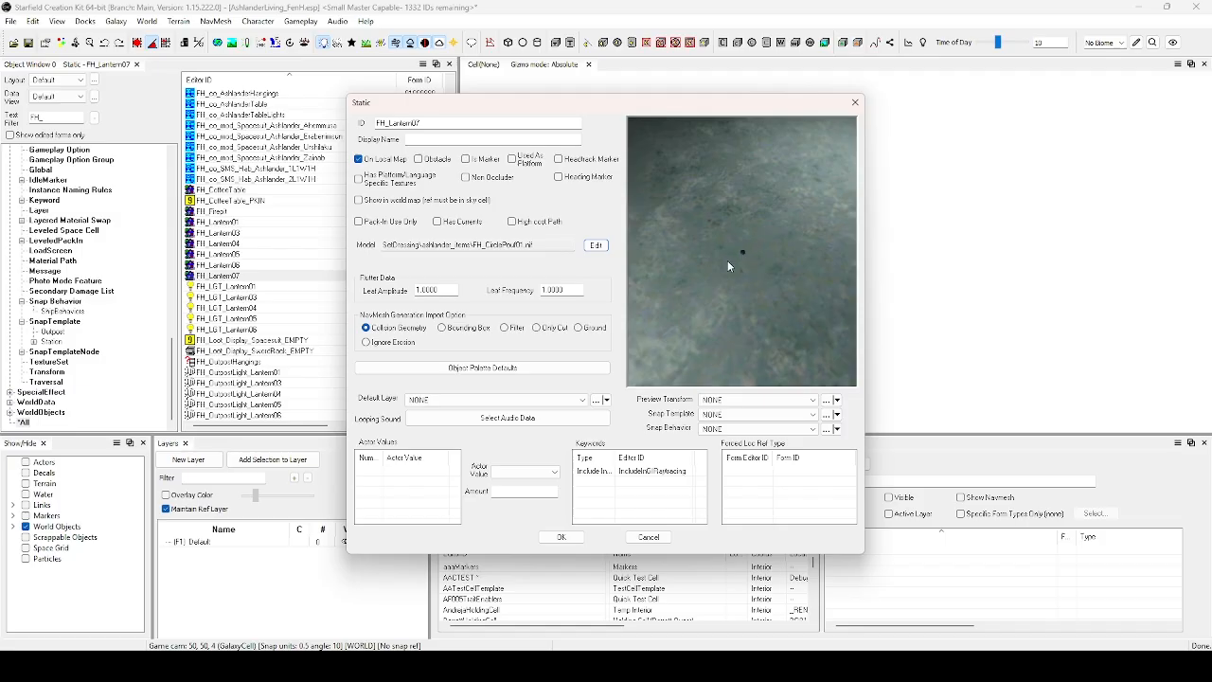
pyautogui.scroll(5, 745, 272)
pyautogui.scroll(-5, 745, 273)
pyautogui.scroll(5, 745, 273)
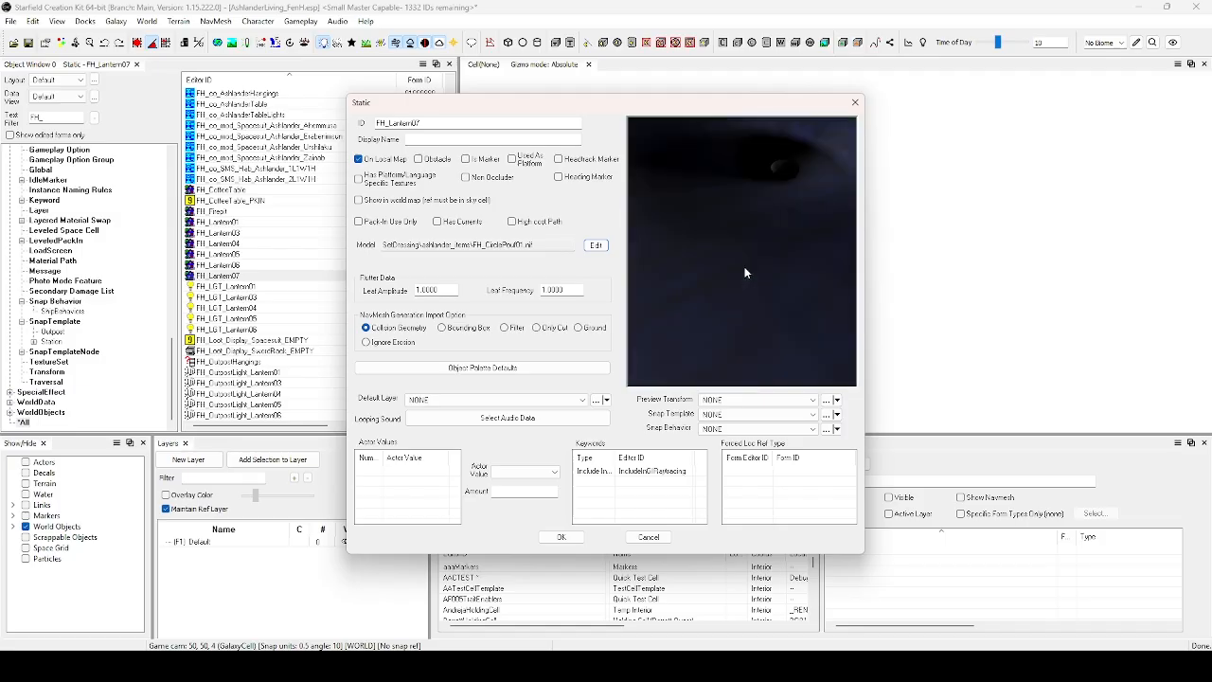
pyautogui.moveTo(741, 274); pyautogui.dragTo(885, 272, button='middle')
pyautogui.moveTo(679, 231); pyautogui.dragTo(744, 220, button='middle')
pyautogui.moveTo(712, 273); pyautogui.dragTo(768, 315, button='middle')
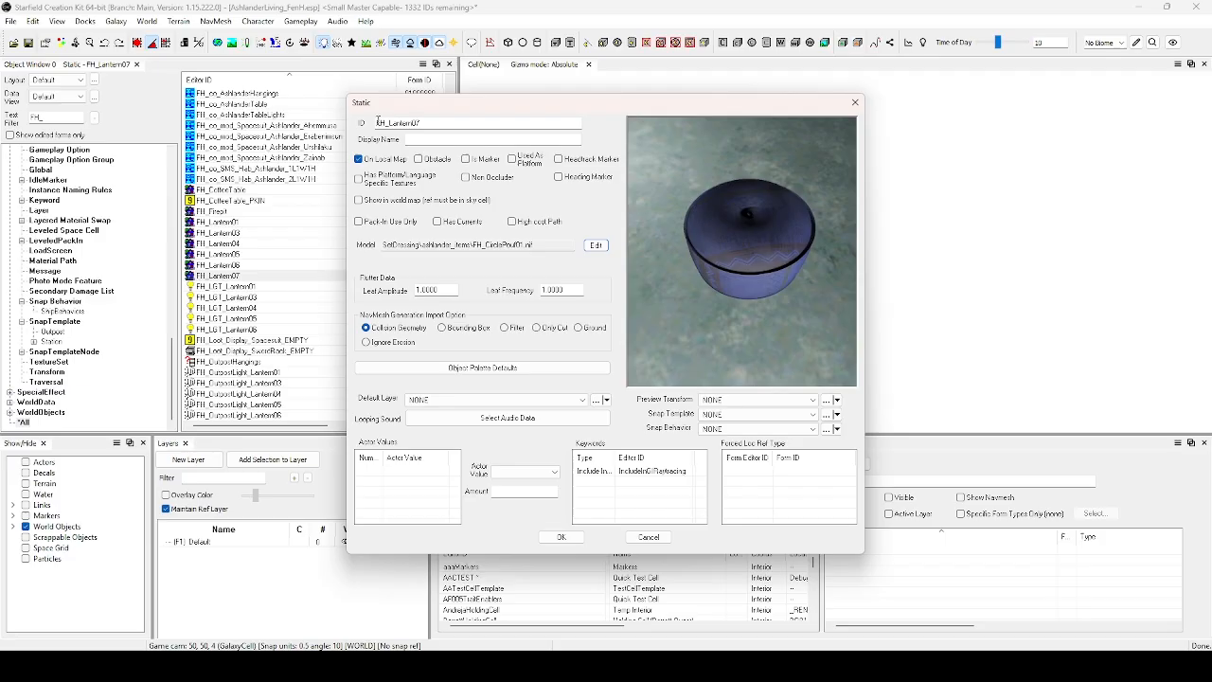
# Change the static's ID to FH_Pouf, checking how the other FH_ forms are named.
pyautogui.moveTo(389, 123); pyautogui.dragTo(458, 122)
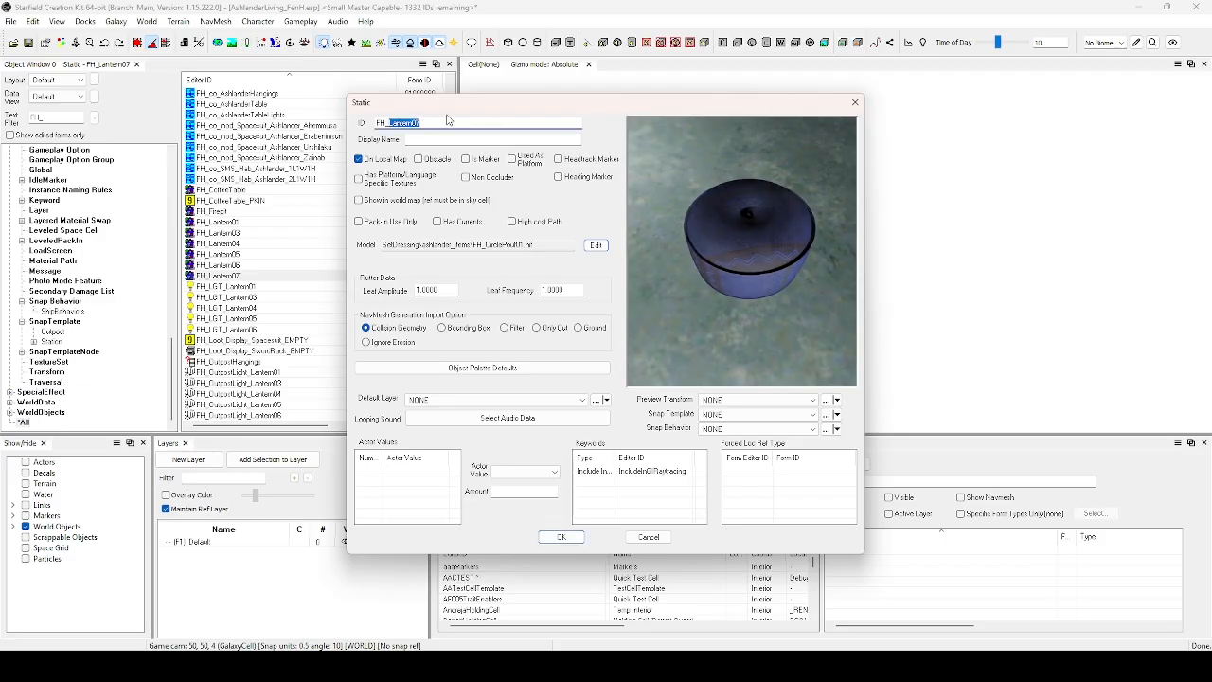
pyautogui.scroll(4, 251, 254)
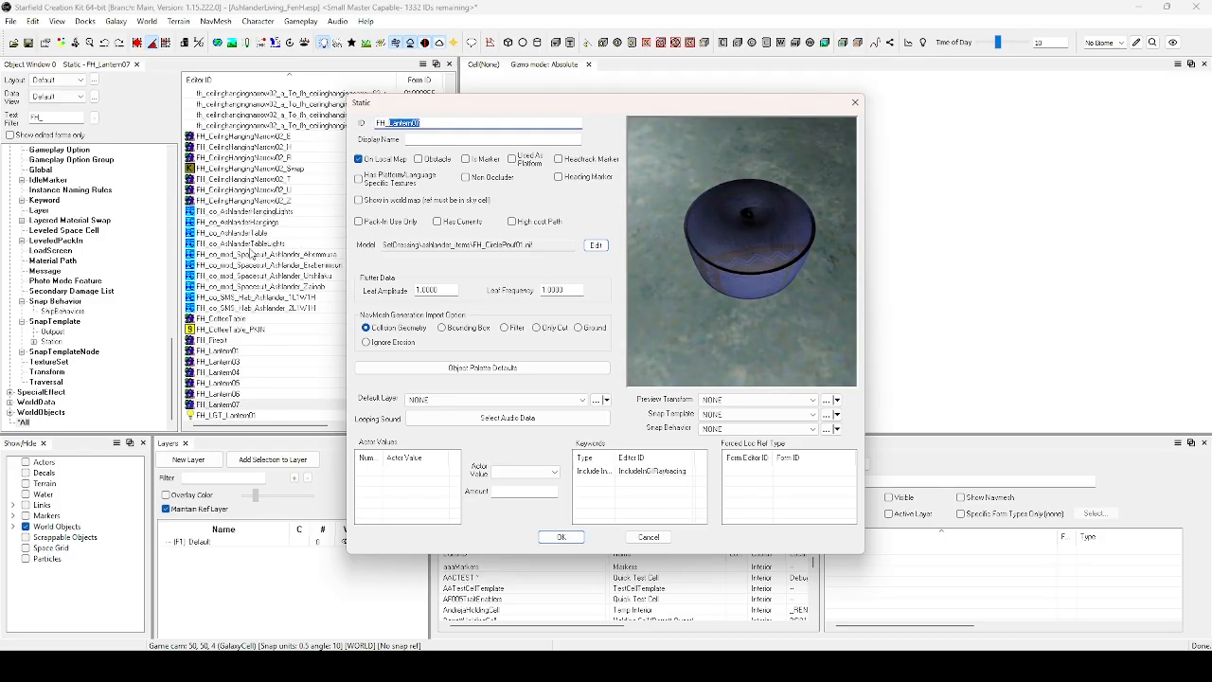
pyautogui.scroll(6, 251, 254)
pyautogui.scroll(3, 249, 254)
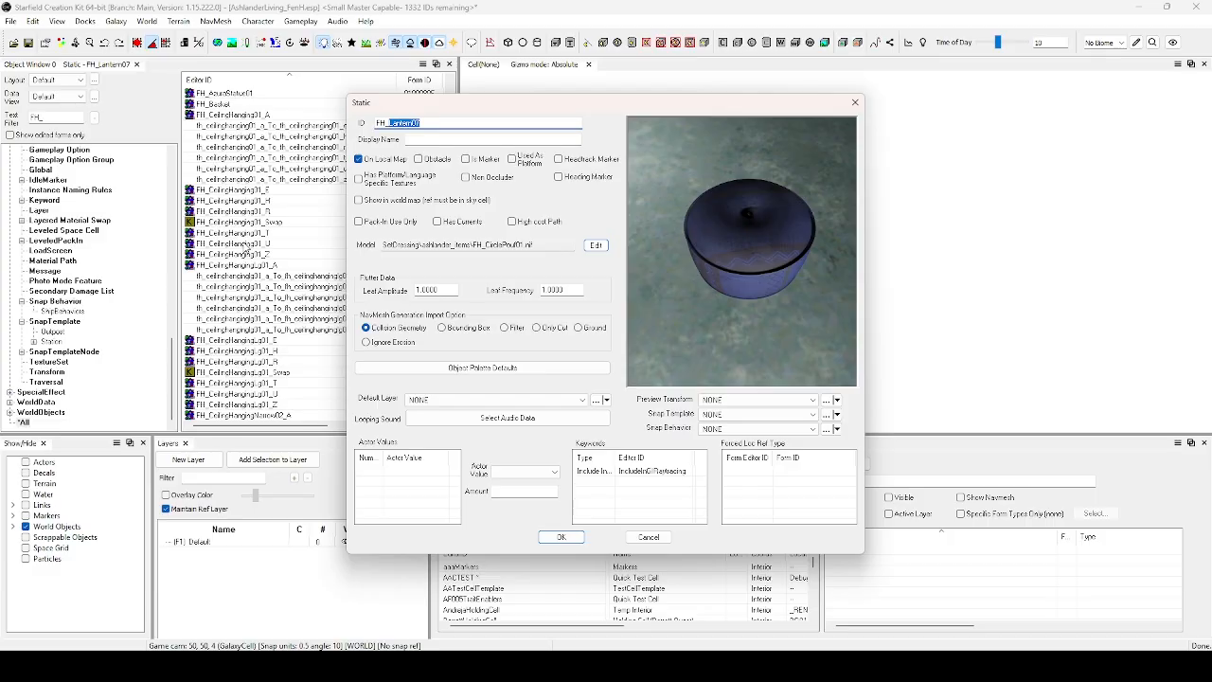
pyautogui.scroll(1, 248, 250)
pyautogui.scroll(-15, 242, 152)
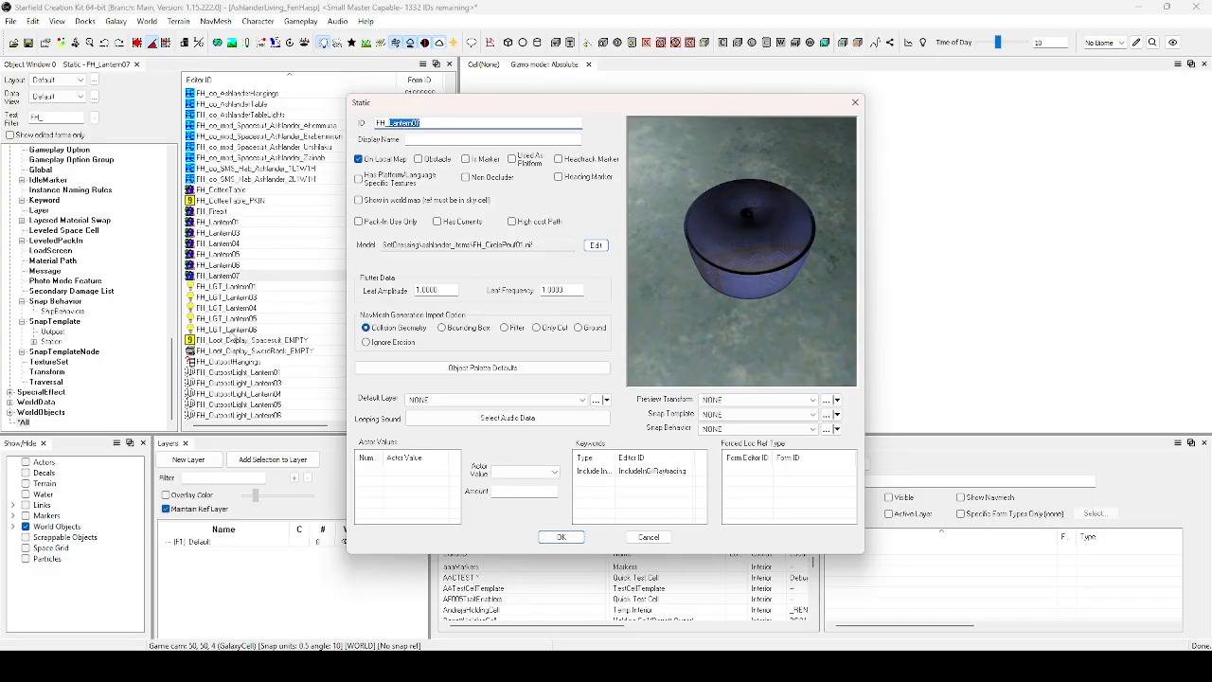
pyautogui.write('Fu')
pyautogui.scroll(-15, 293, 308)
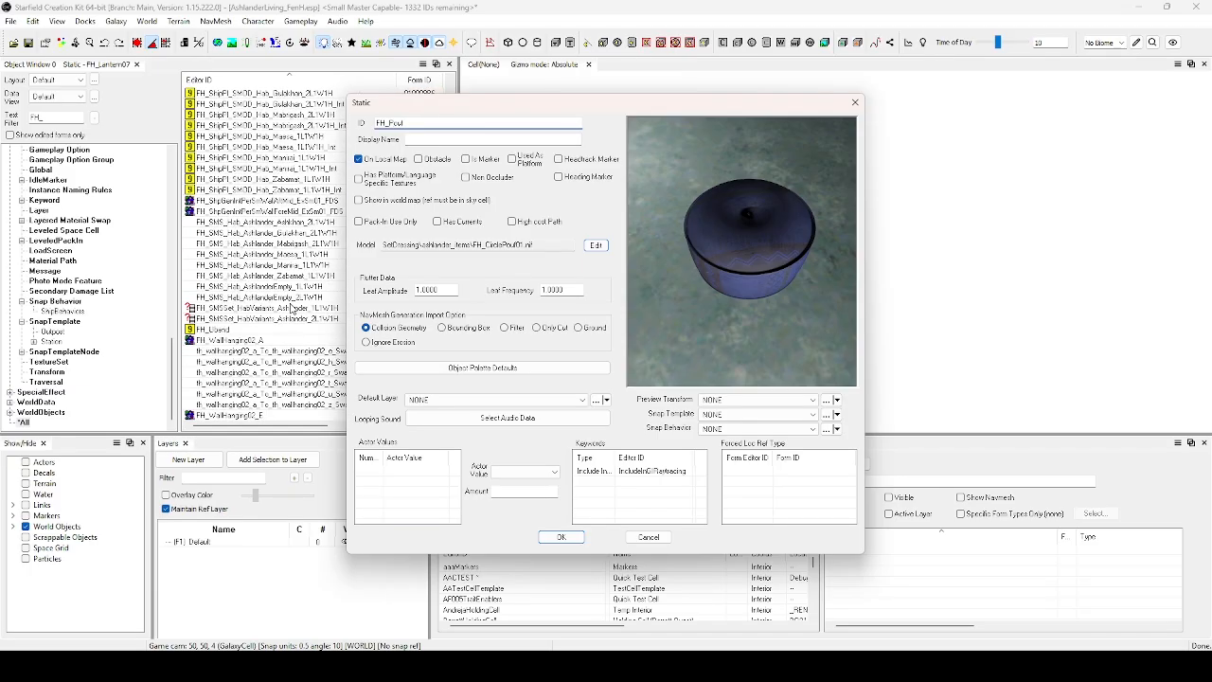
pyautogui.scroll(10, 289, 311)
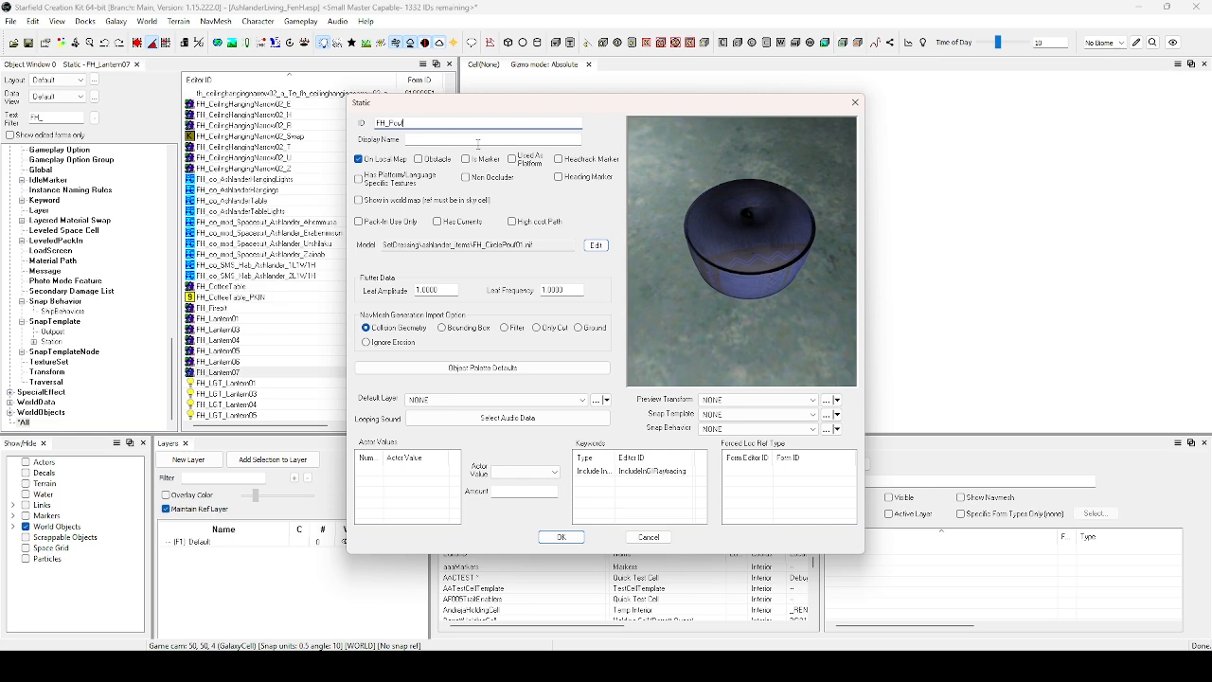
# Choose Collision Geometry for the navmesh import and save the static, renaming the existing form instead of creating a new one.
pyautogui.click(474, 141)
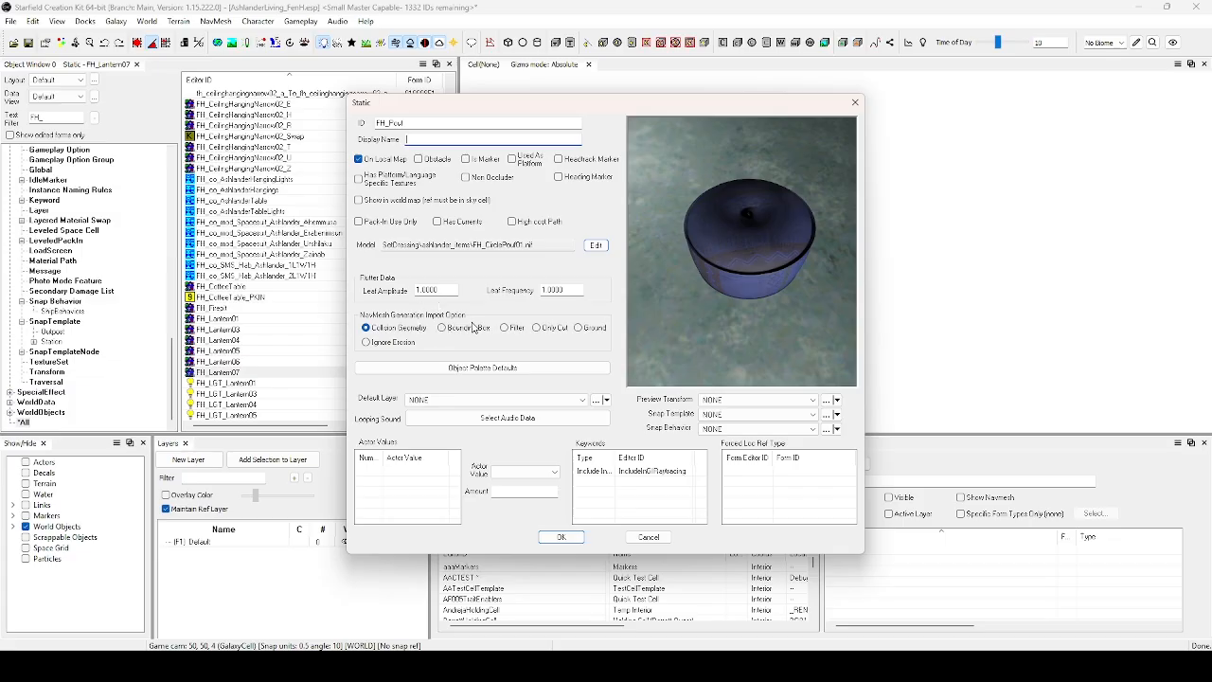
pyautogui.click(481, 329)
pyautogui.moveTo(742, 319); pyautogui.dragTo(772, 276)
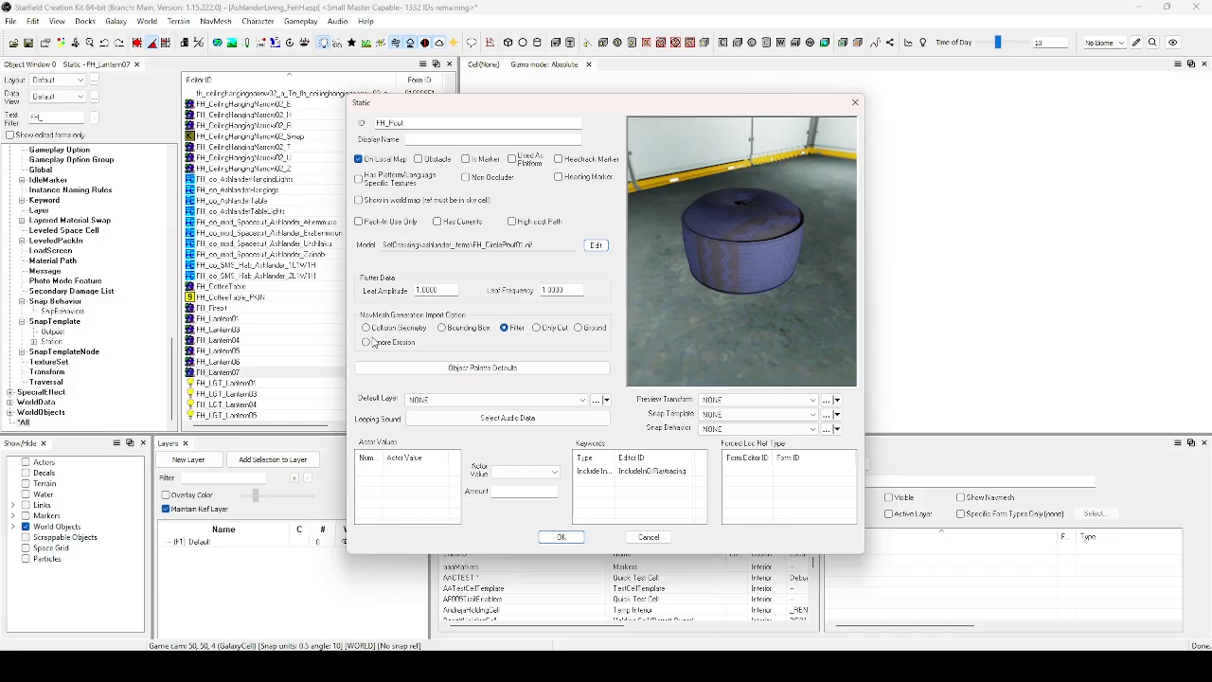
pyautogui.click(366, 328)
pyautogui.click(571, 539)
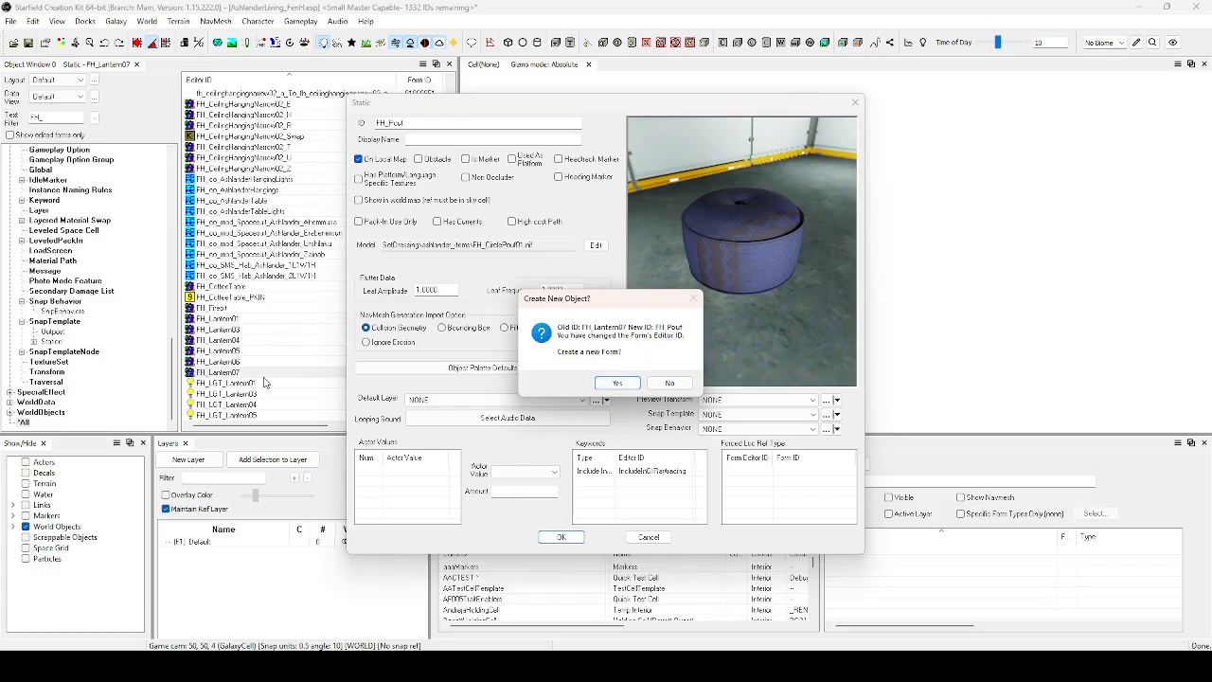
pyautogui.click(668, 383)
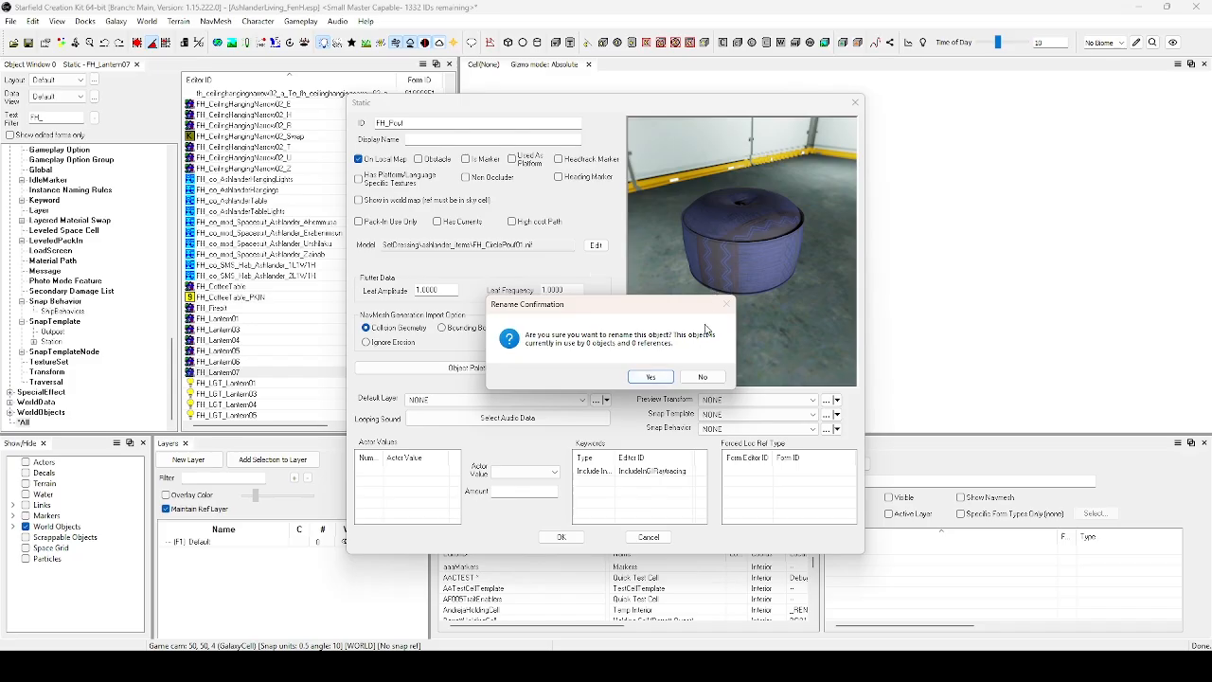
pyautogui.click(647, 376)
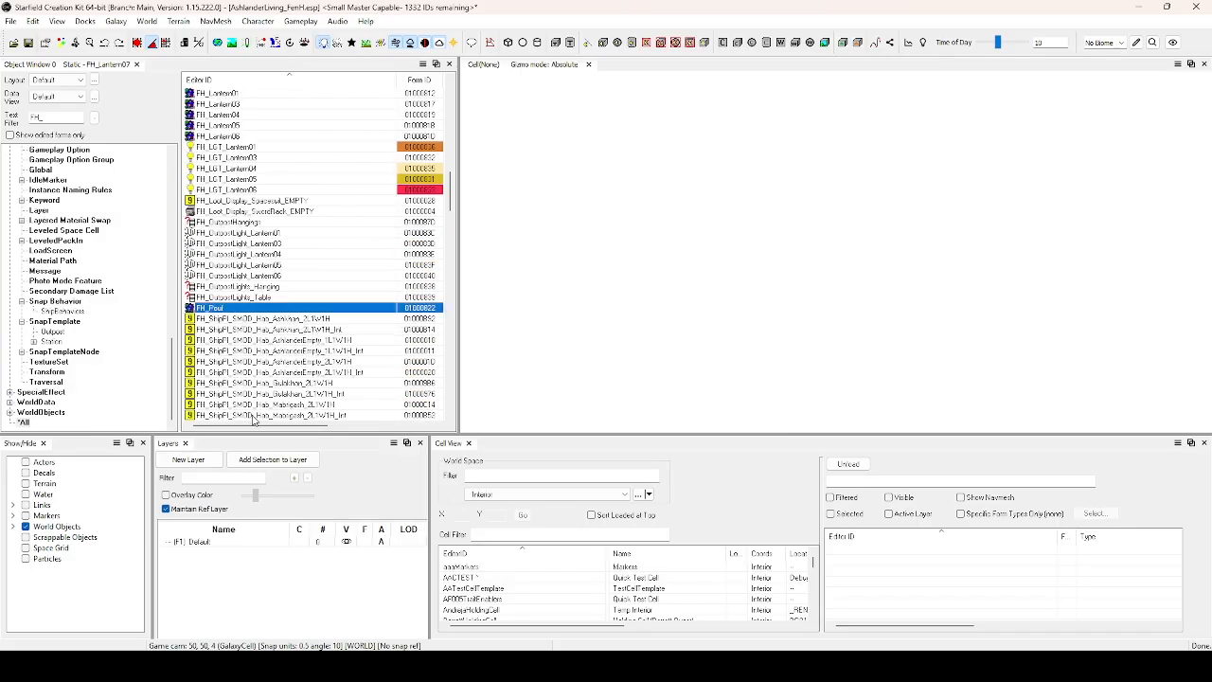
# Load the AACTEST interior cell (Quick Test Cell) into the render view.
pyautogui.click(455, 580)
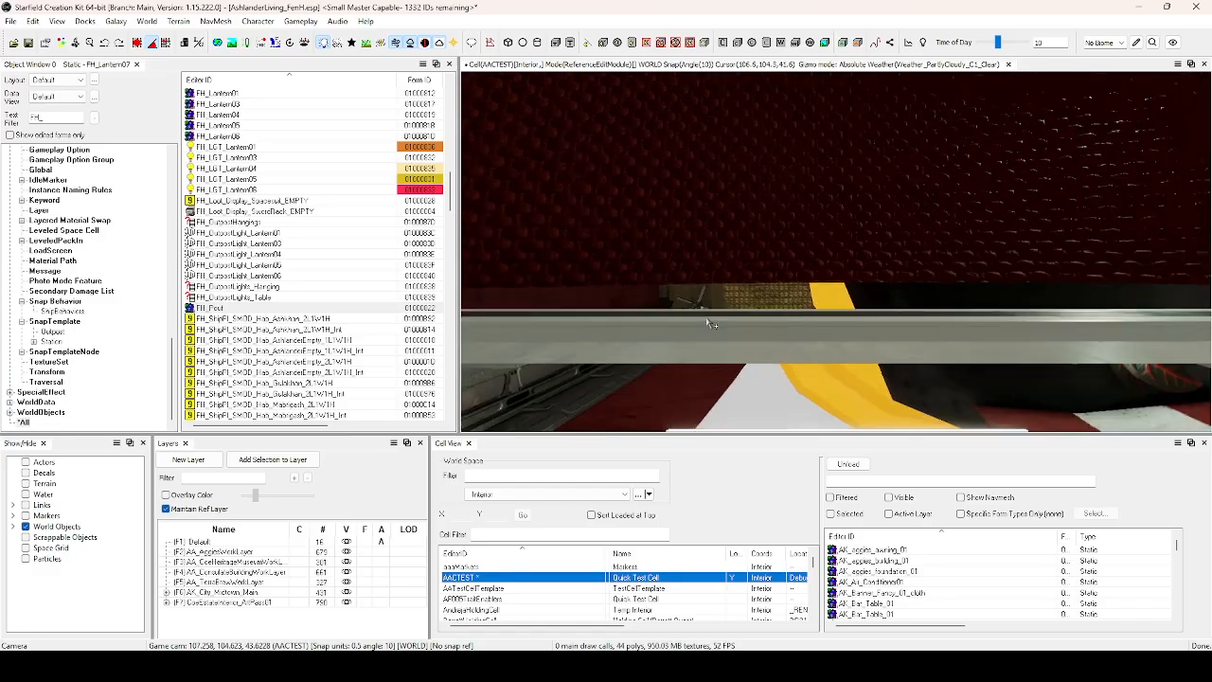
# Place an instance of the FH_Pouf static on the open floor of the test cell, by the rug.
pyautogui.click(755, 298)
pyautogui.keyDown('shift'); pyautogui.moveTo(753, 304); pyautogui.dragTo(743, 326, button='middle'); pyautogui.keyUp('shift')
pyautogui.moveTo(836, 327); pyautogui.dragTo(904, 313, button='middle')
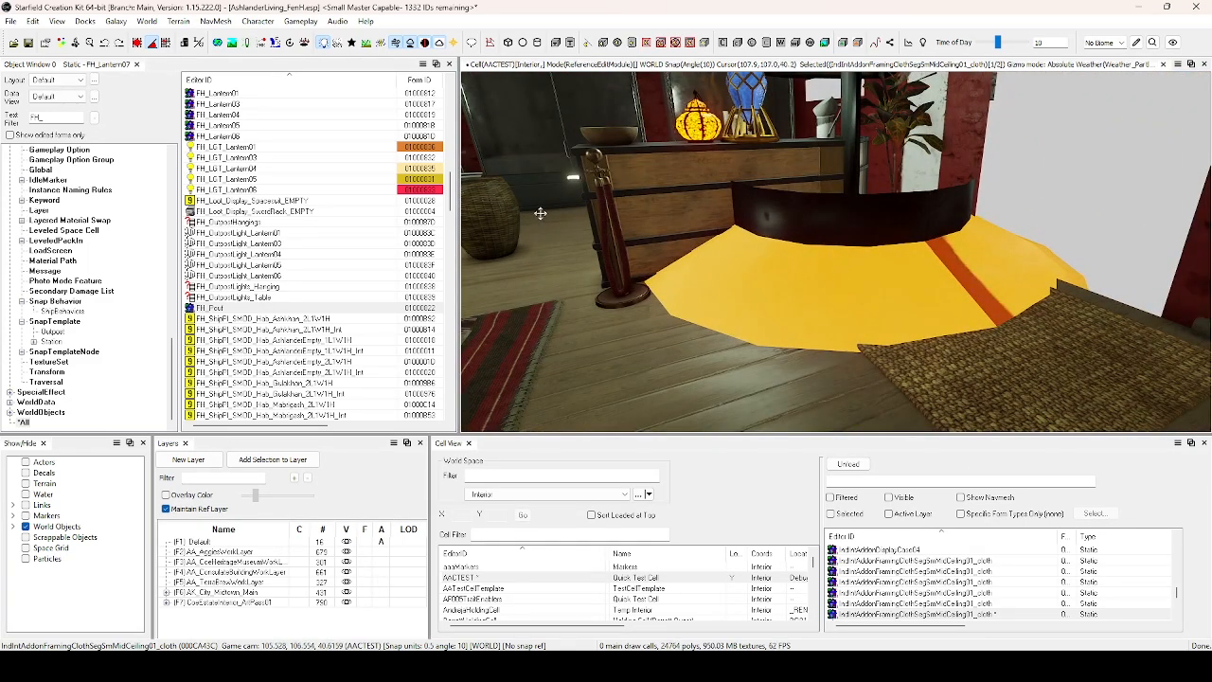
pyautogui.keyDown('shift'); pyautogui.moveTo(541, 205); pyautogui.dragTo(835, 279, button='middle'); pyautogui.keyUp('shift')
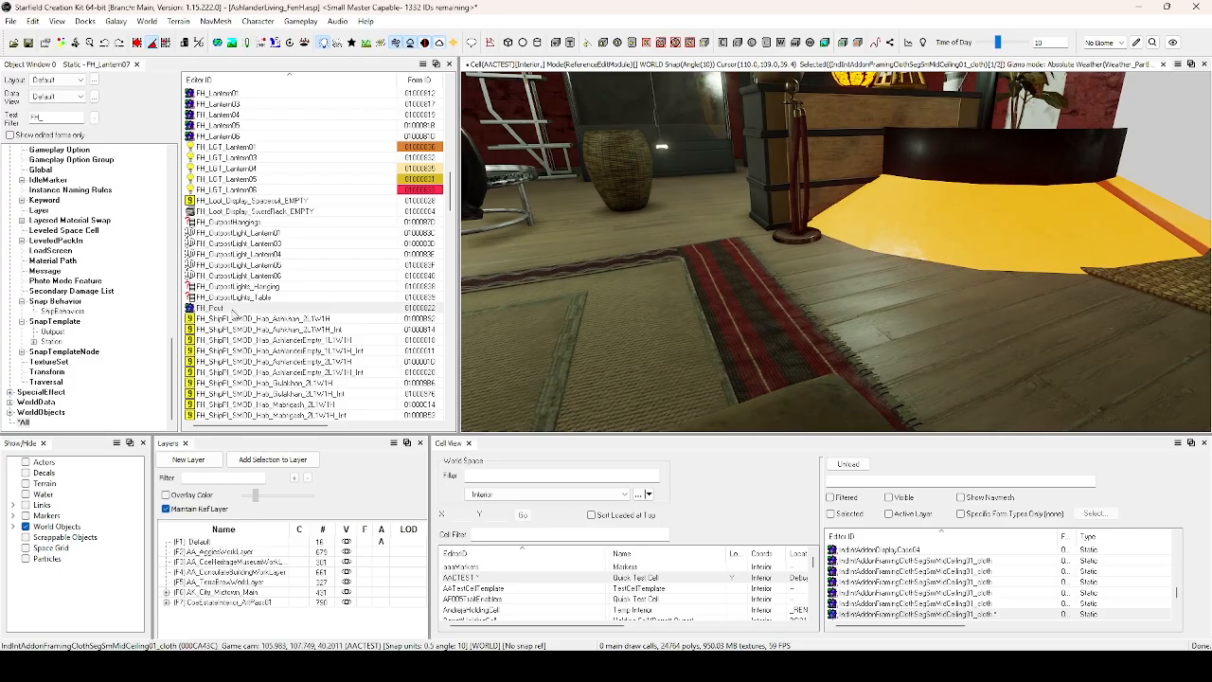
pyautogui.moveTo(835, 278); pyautogui.dragTo(673, 308)
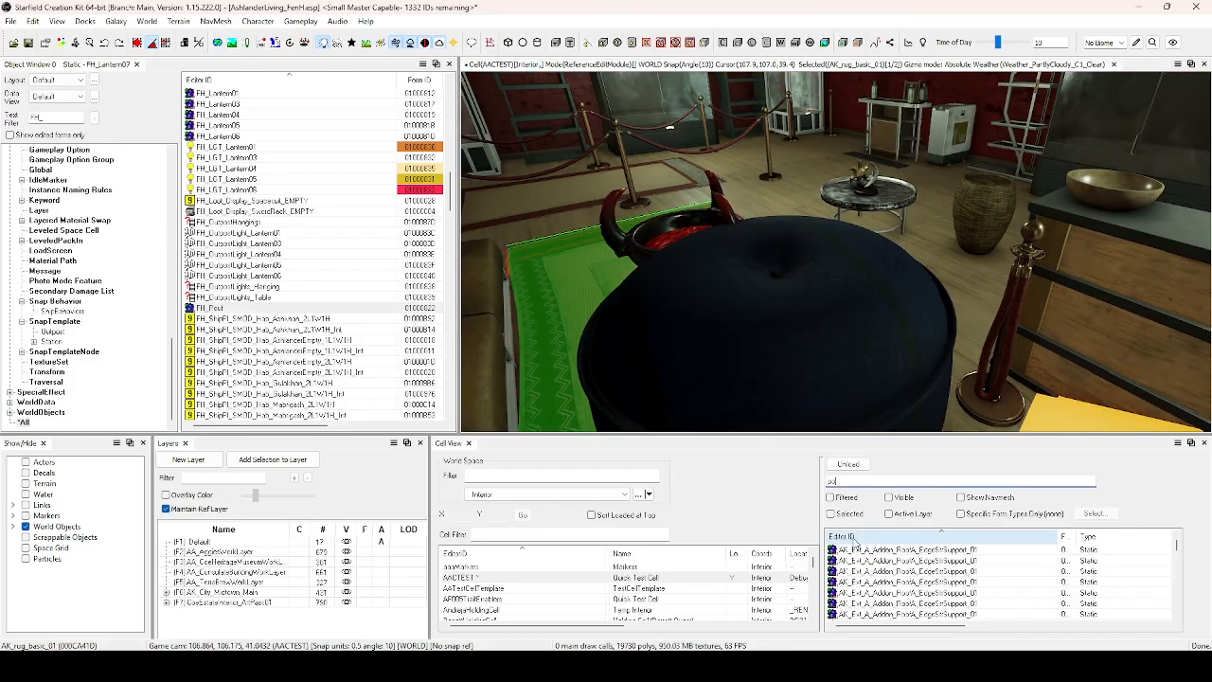
# Filter the cell's references by pouf and bring the placed FH_Pouf into view as the selected object.
pyautogui.write('uf')
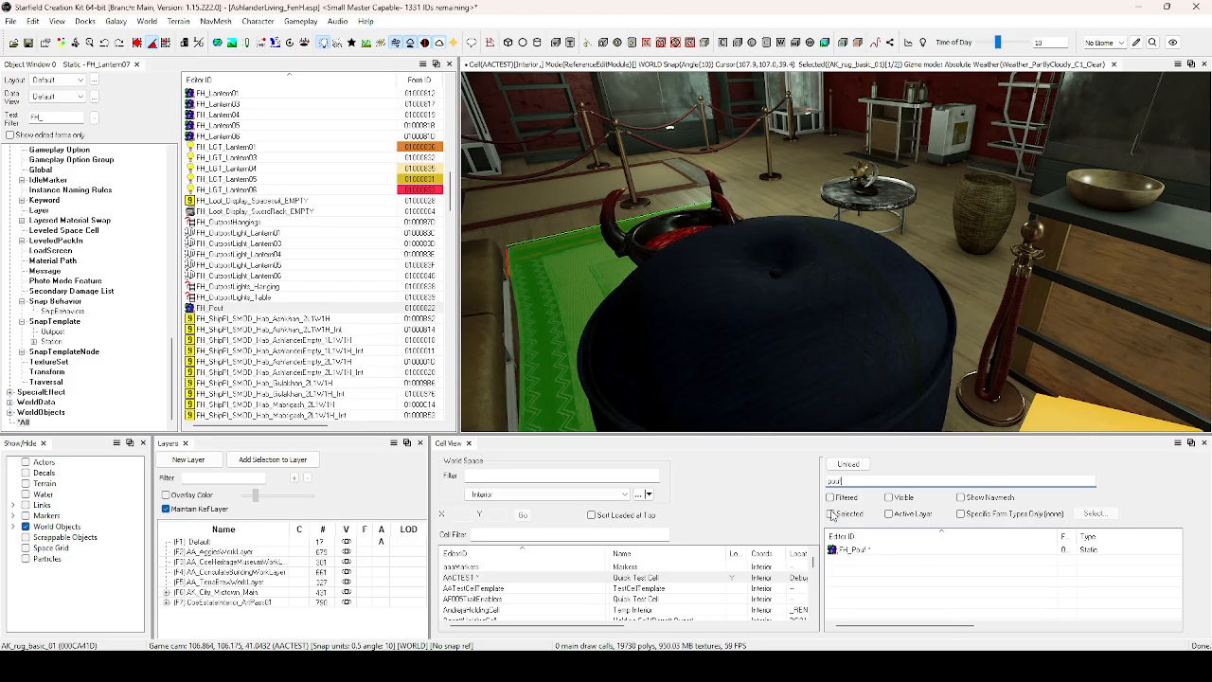
pyautogui.click(863, 550)
pyautogui.doubleClick(862, 549)
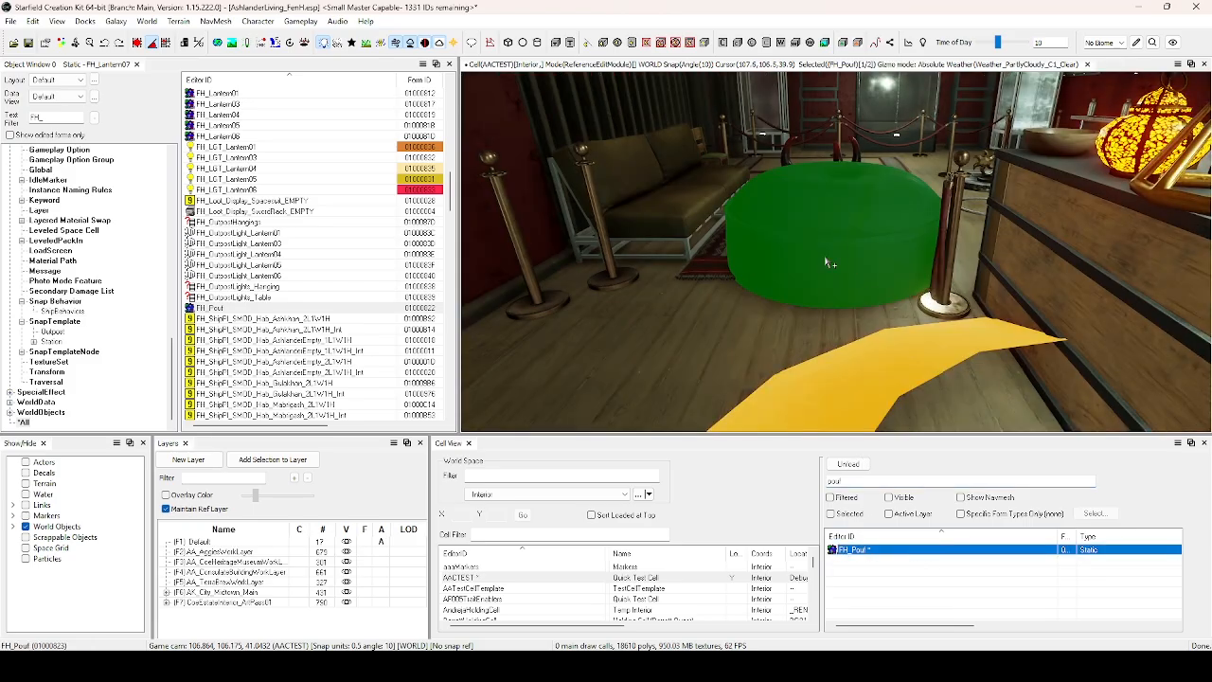
# Raise the placed pouf vertically so that it sits higher above the floor.
pyautogui.moveTo(827, 258); pyautogui.dragTo(850, 207, button='right')
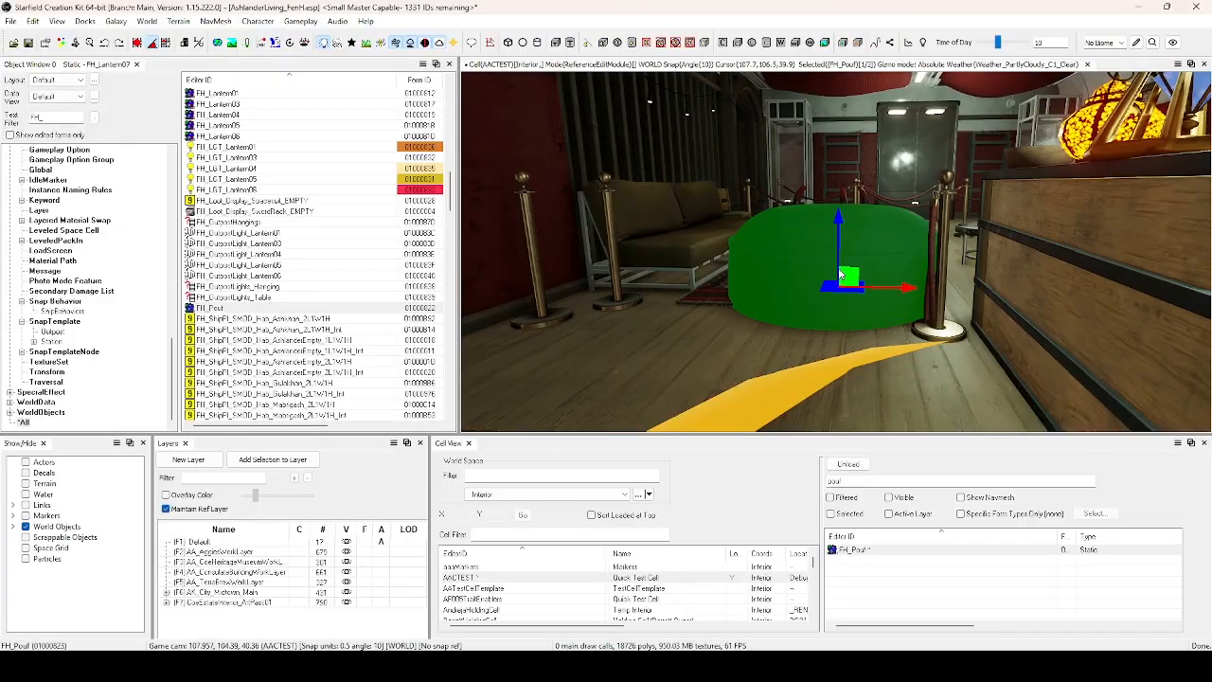
pyautogui.moveTo(850, 208); pyautogui.dragTo(881, 120)
pyautogui.moveTo(824, 315); pyautogui.dragTo(863, 337, button='right')
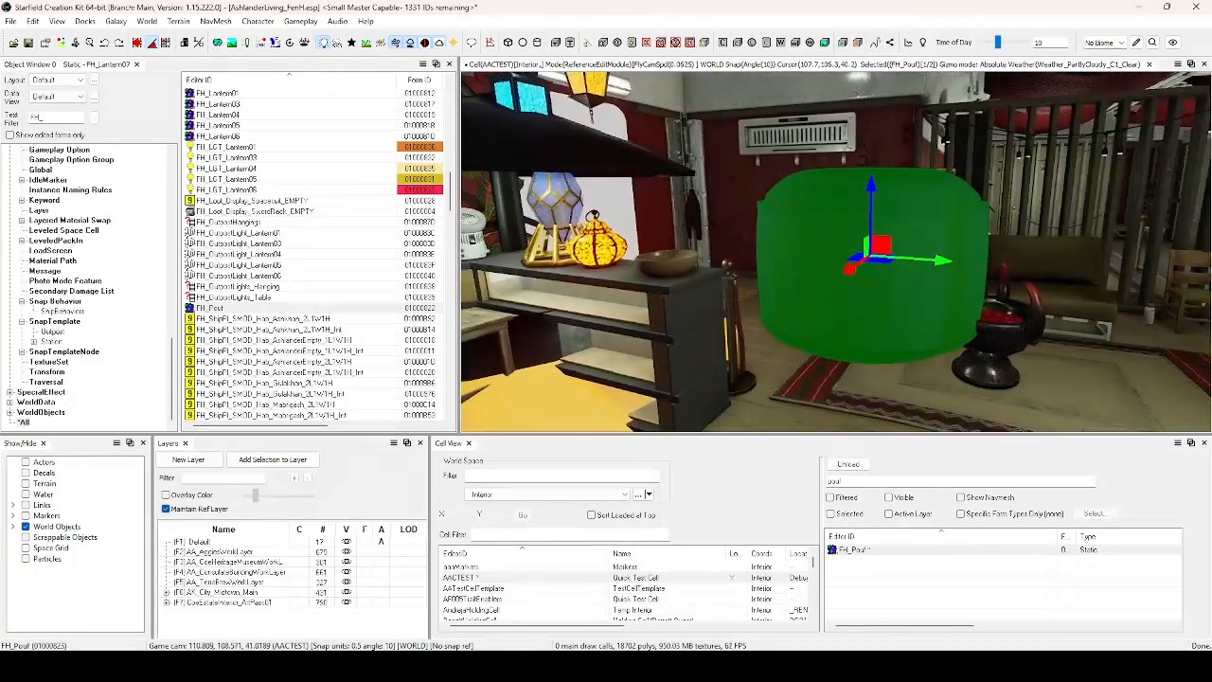
# Examine the placed pouf's fabric and shape in the test cell from low down, close up and across the room.
pyautogui.click(830, 391)
pyautogui.moveTo(830, 391); pyautogui.dragTo(800, 378, button='right')
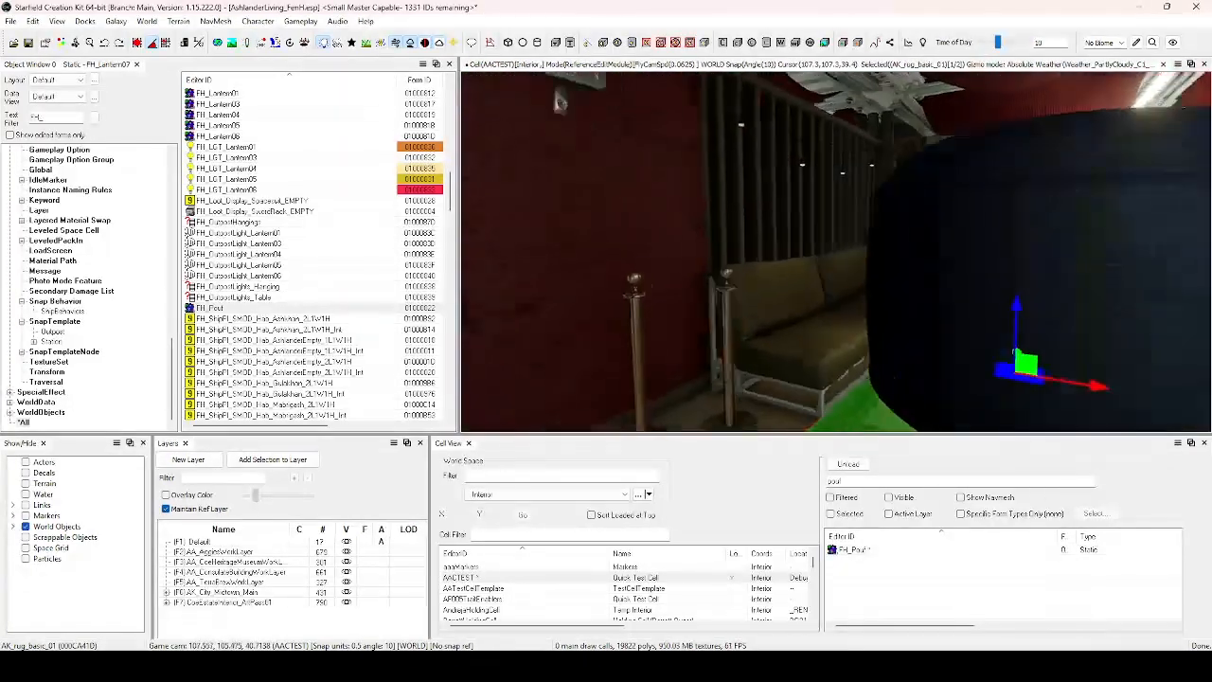
pyautogui.moveTo(1016, 353); pyautogui.dragTo(1055, 162, button='right')
pyautogui.click(984, 306)
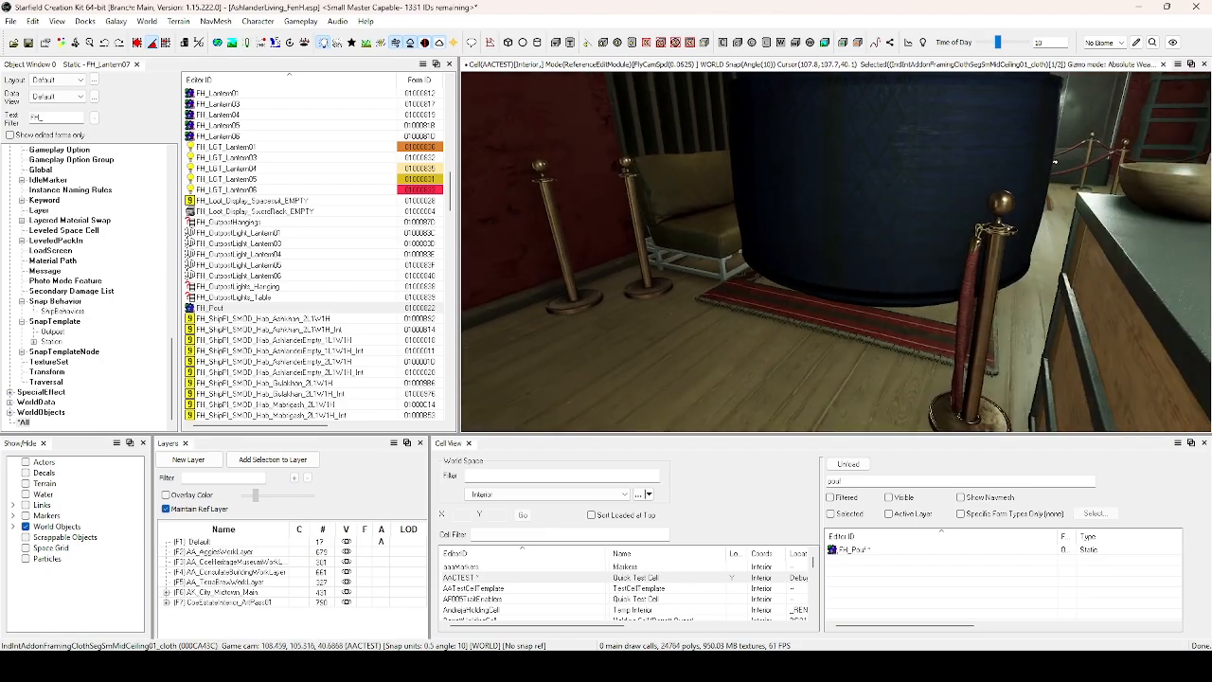
pyautogui.keyDown('shift'); pyautogui.moveTo(869, 316); pyautogui.dragTo(821, 307, button='middle'); pyautogui.keyUp('shift')
pyautogui.scroll(-3, 836, 318)
pyautogui.scroll(3, 821, 308)
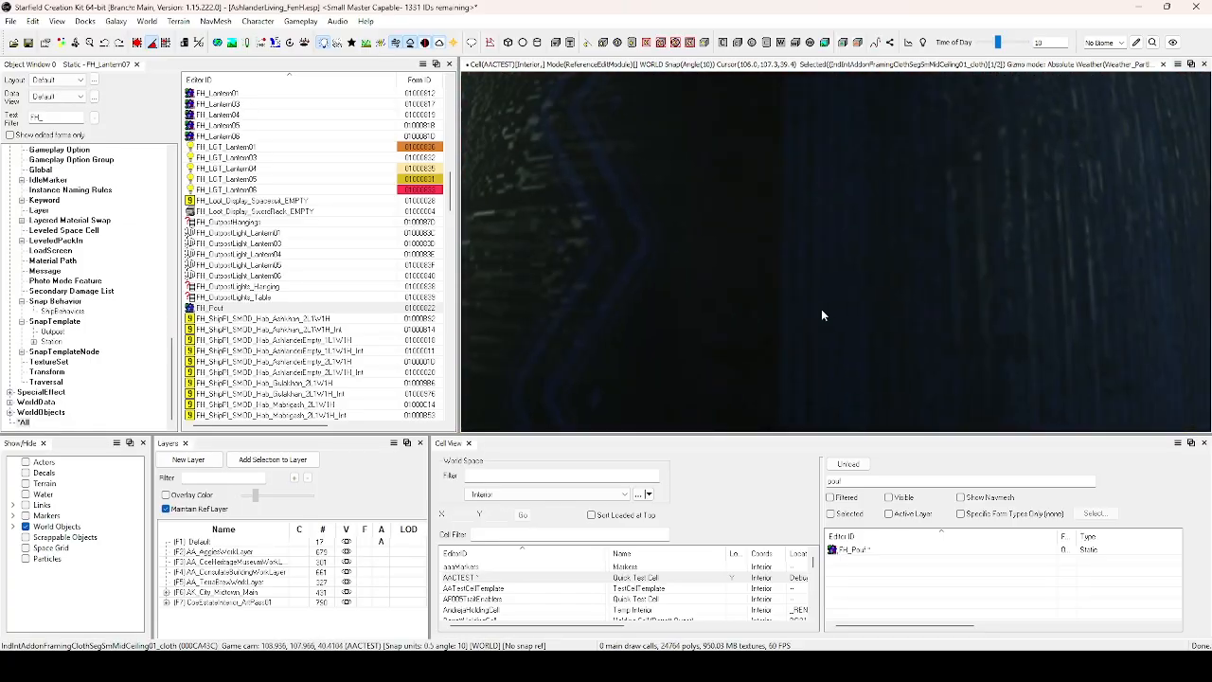
pyautogui.scroll(-5, 821, 308)
pyautogui.scroll(-3, 821, 309)
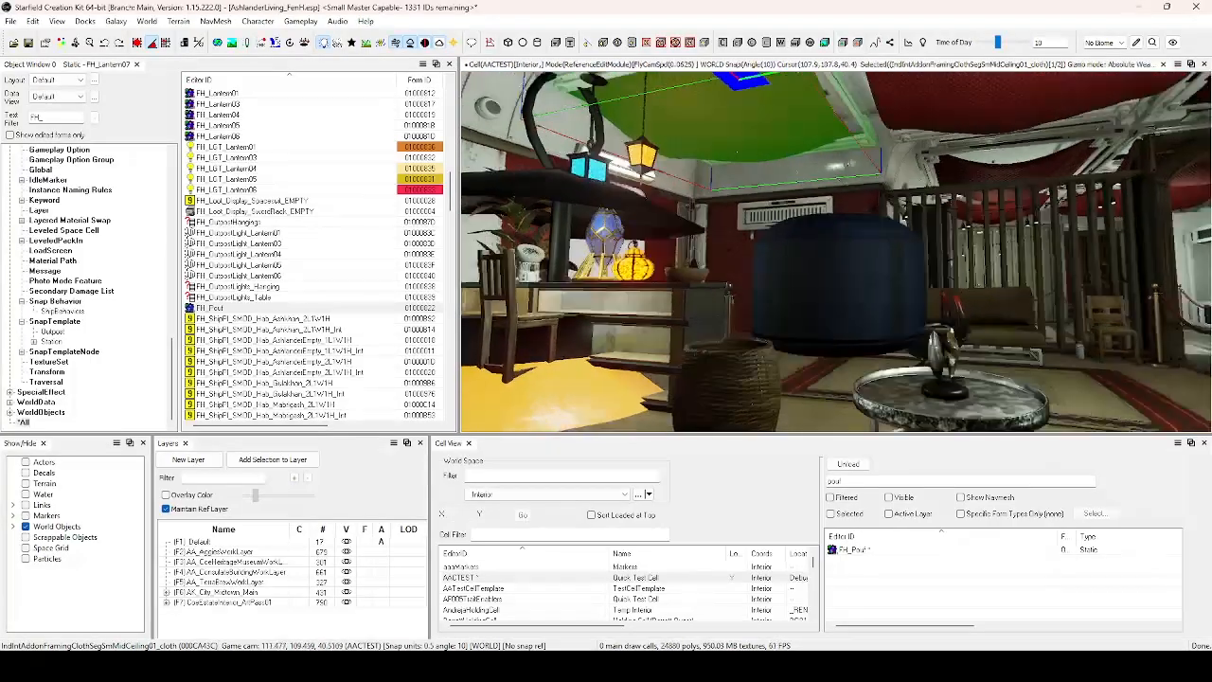
pyautogui.keyDown('shift'); pyautogui.moveTo(821, 308); pyautogui.dragTo(869, 329, button='middle'); pyautogui.keyUp('shift')
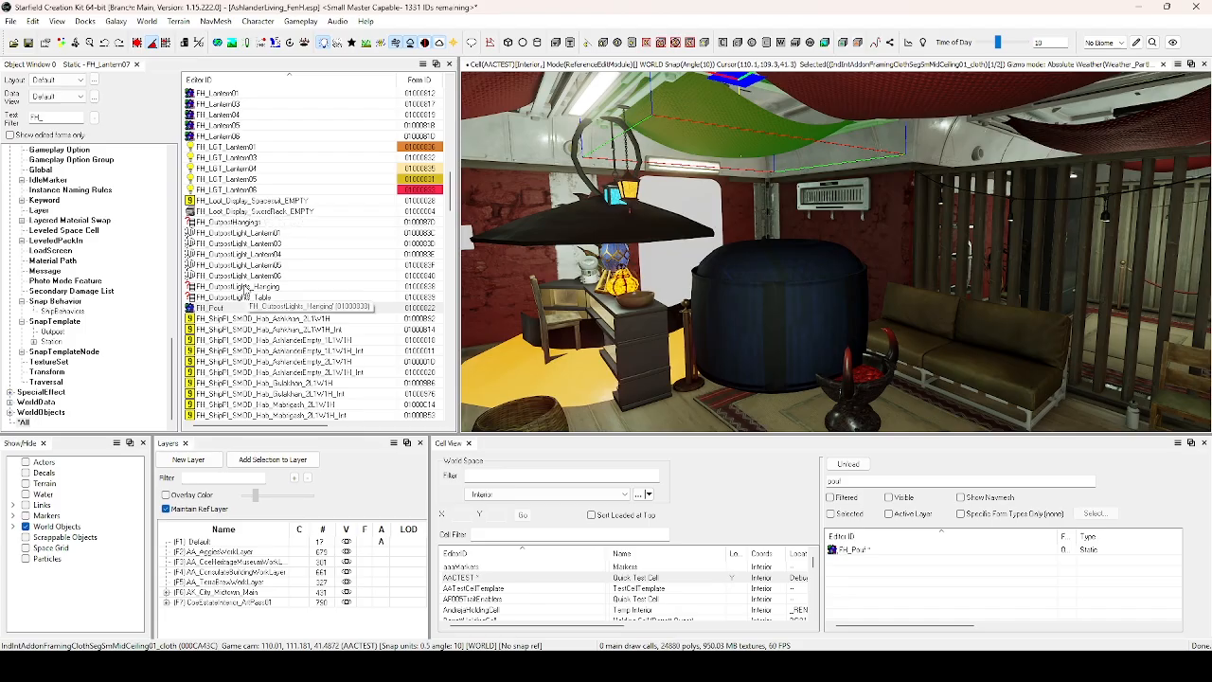
# Look through the FH_ forms, including the constructible object FH_co_AshlanderTableLights and the wall hanging statics and their swaps.
pyautogui.scroll(6, 274, 369)
pyautogui.scroll(10, 274, 369)
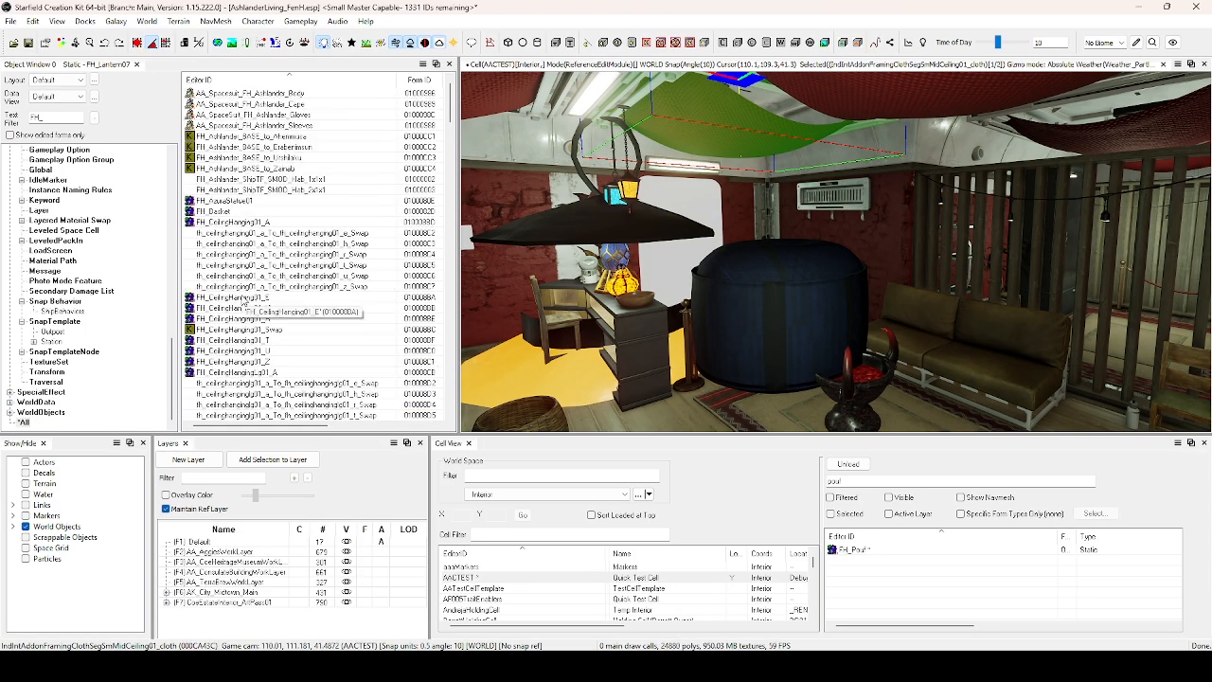
pyautogui.scroll(-10, 245, 301)
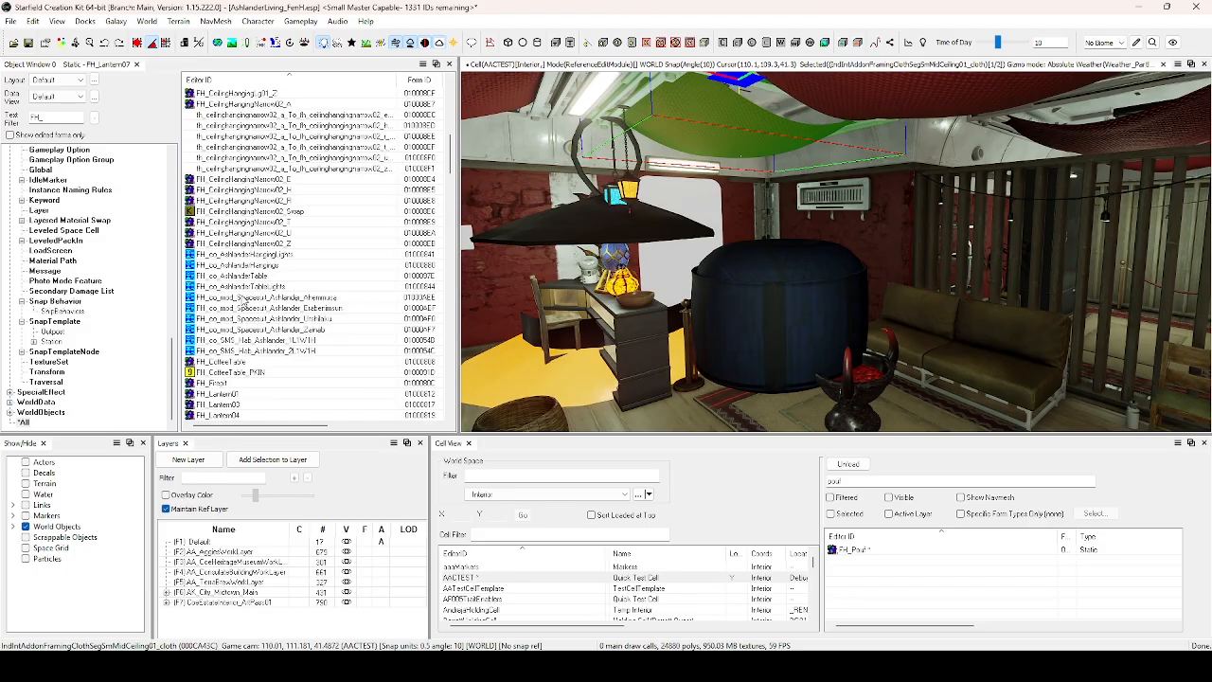
pyautogui.scroll(3, 244, 301)
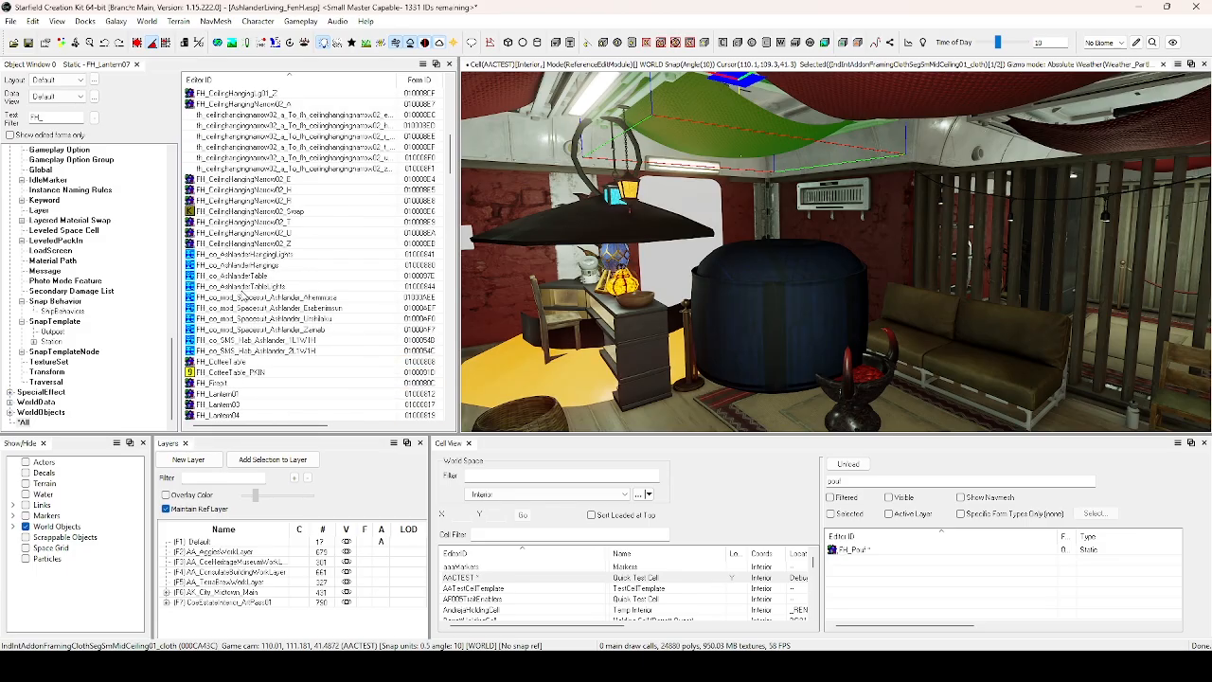
pyautogui.click(257, 286)
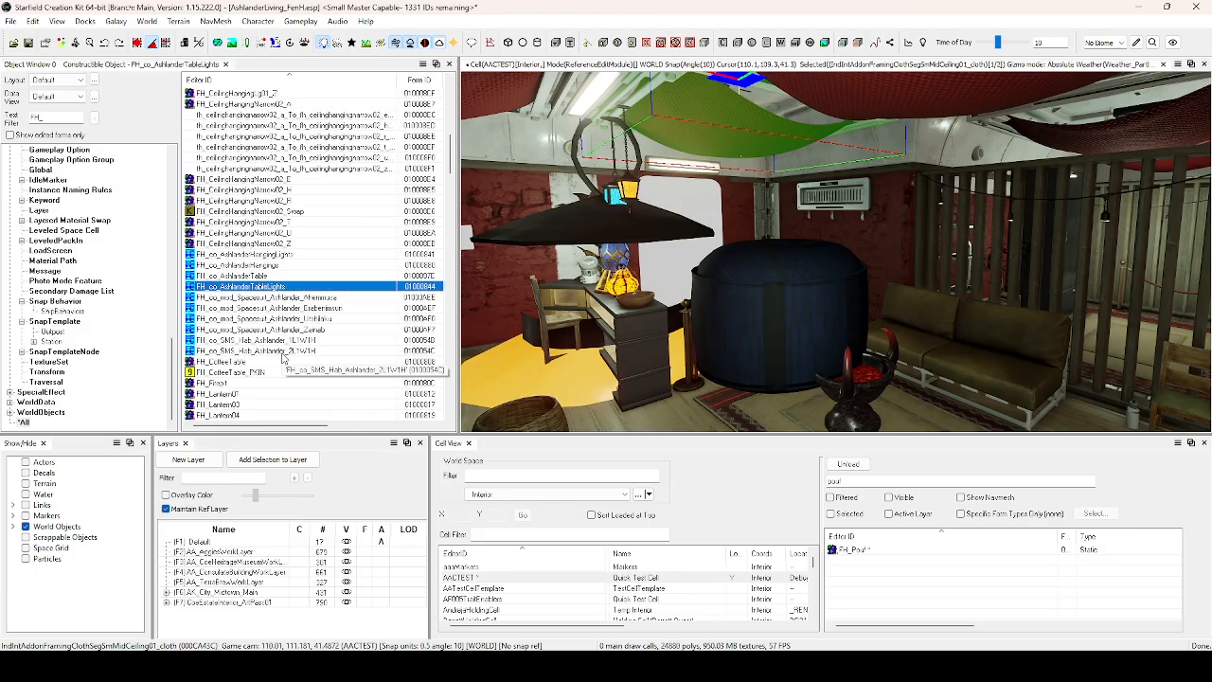
pyautogui.scroll(-3, 282, 358)
pyautogui.scroll(-12, 282, 358)
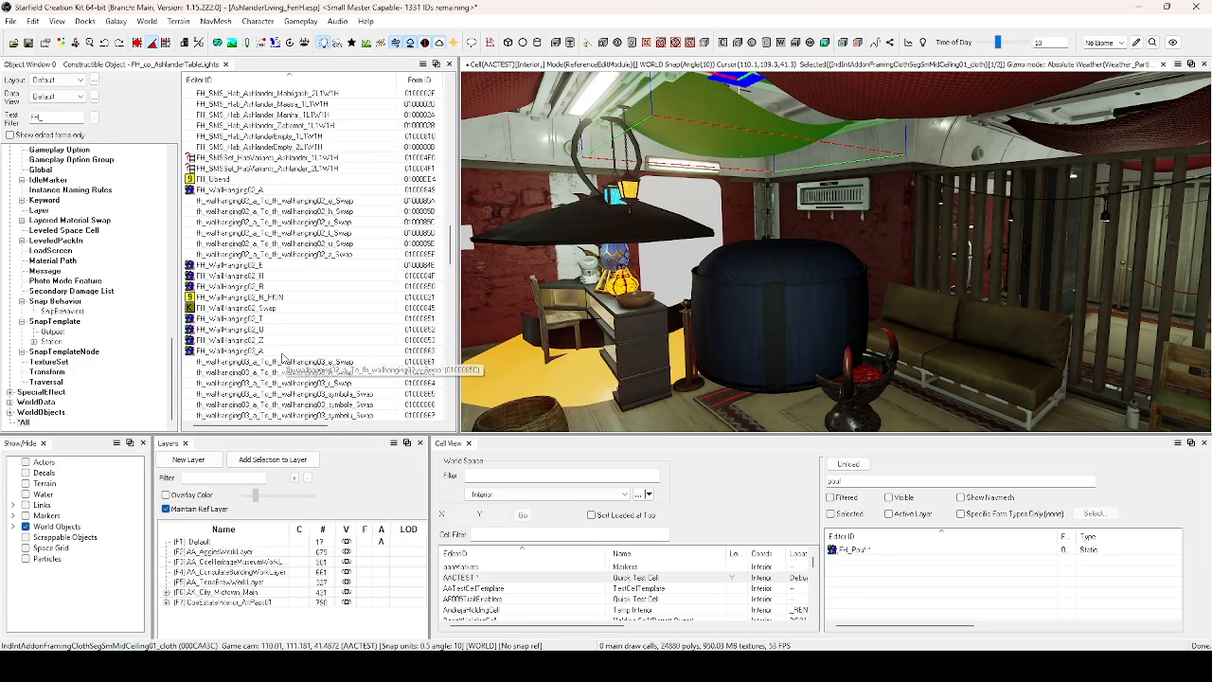
pyautogui.scroll(-6, 282, 358)
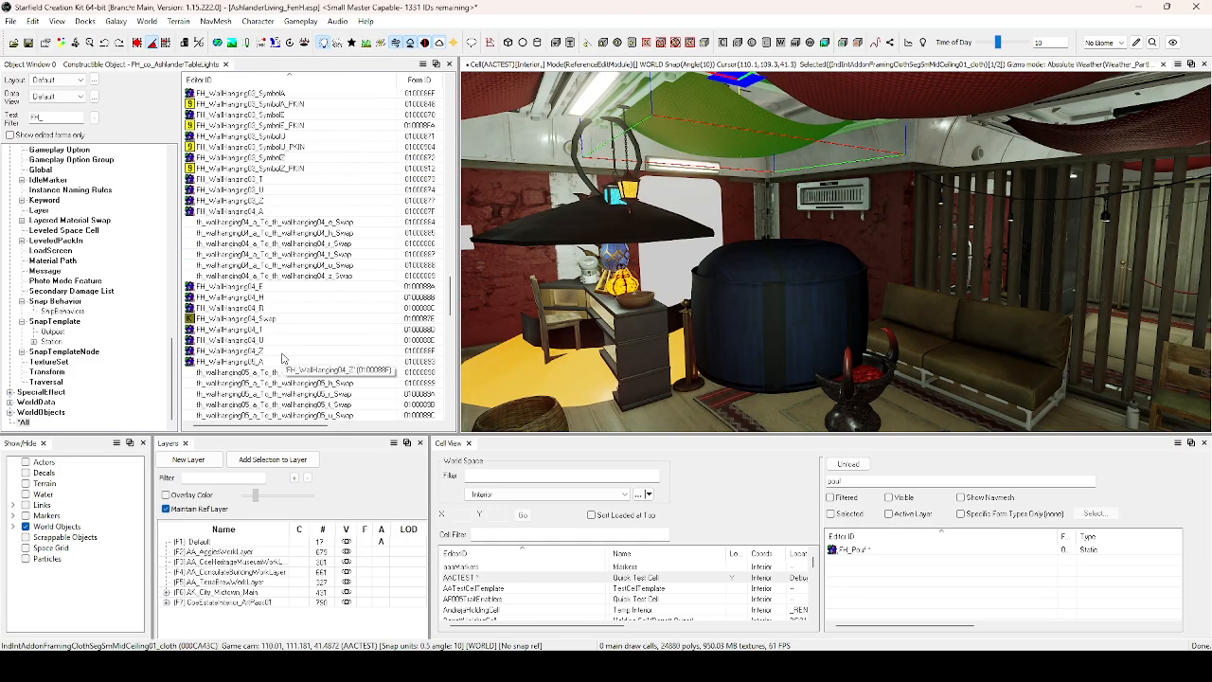